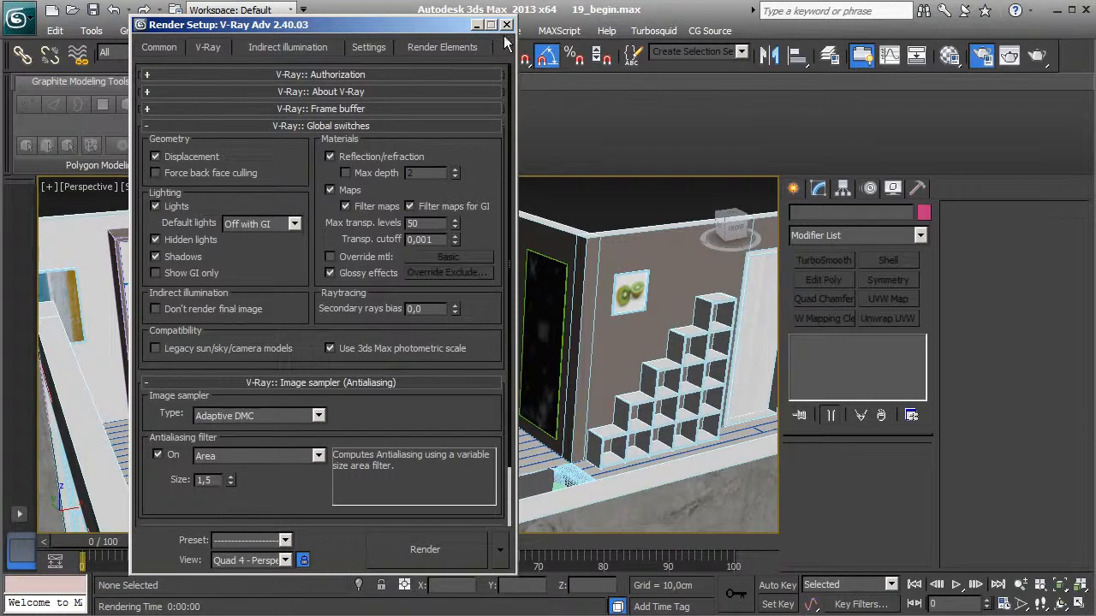
Close the render settings and unhide all hidden objects in the kitchen scene
{"action": "left_click", "coordinate": [506, 26]}
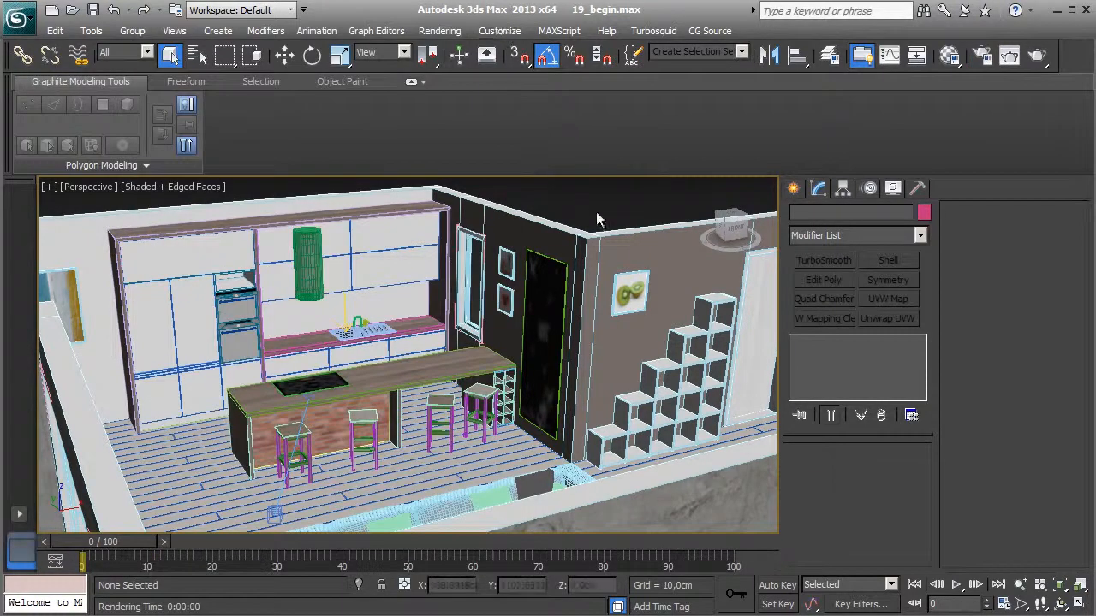
{"action": "right_click", "coordinate": [458, 287]}
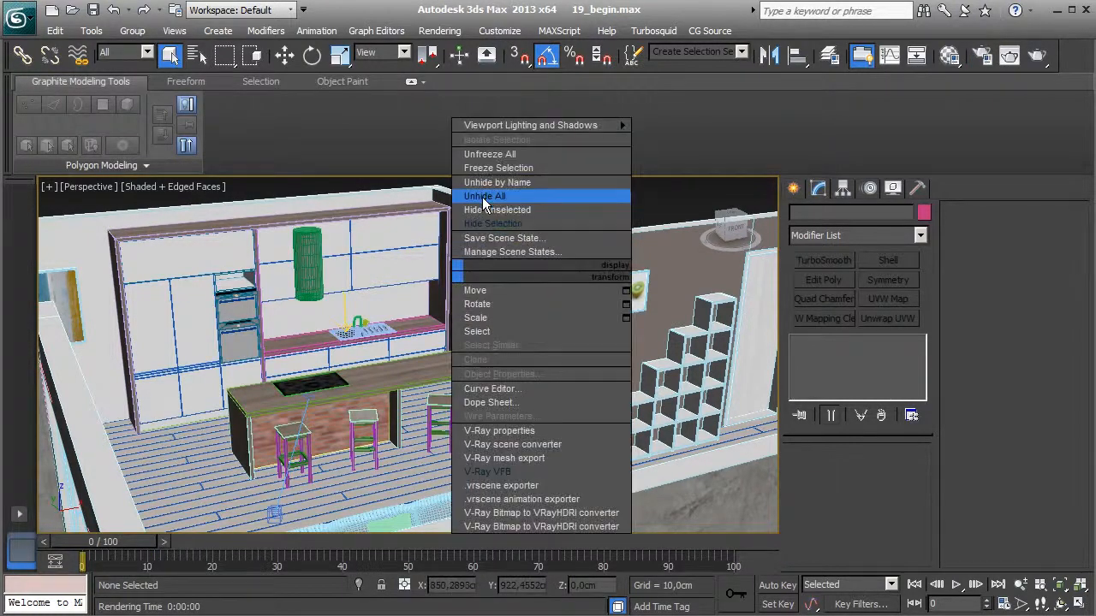
{"action": "left_click", "coordinate": [485, 203]}
{"action": "middle_click_drag", "start_coordinate": [382, 307], "coordinate": [403, 303]}
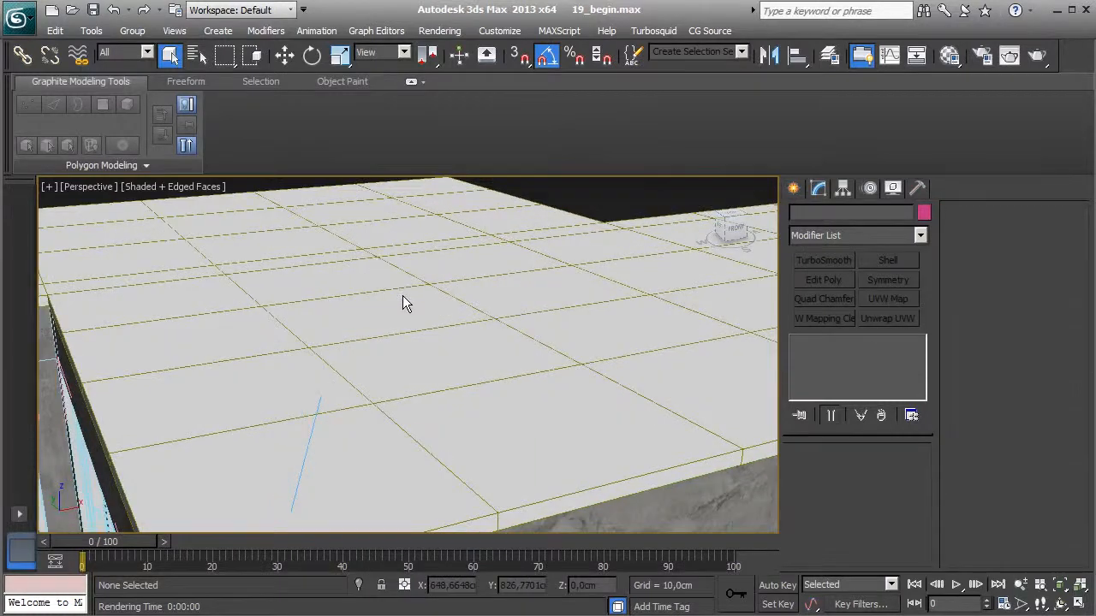
Run a test render of the kitchen, examine the ovens at 100% zoom, and cancel the render
{"action": "left_click", "coordinate": [1038, 57]}
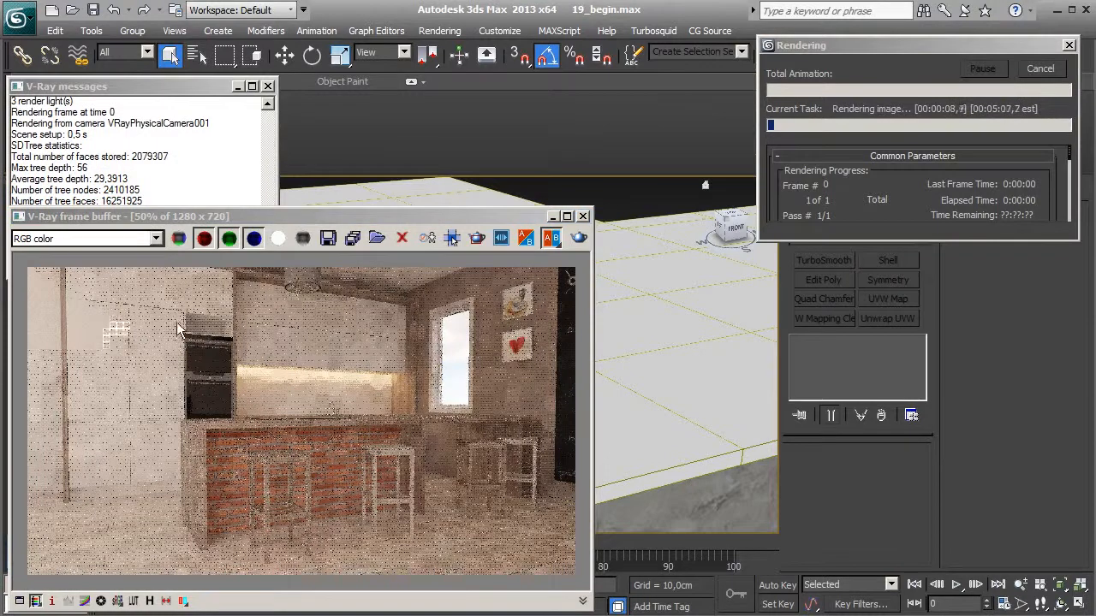
{"action": "double_click", "coordinate": [173, 321]}
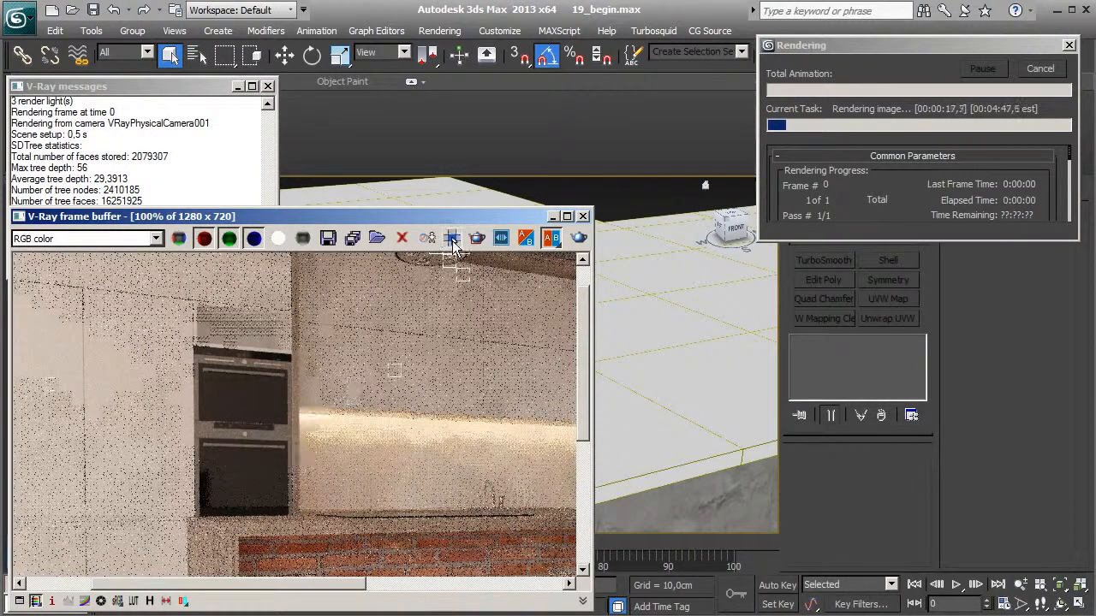
{"action": "left_click", "coordinate": [1046, 72]}
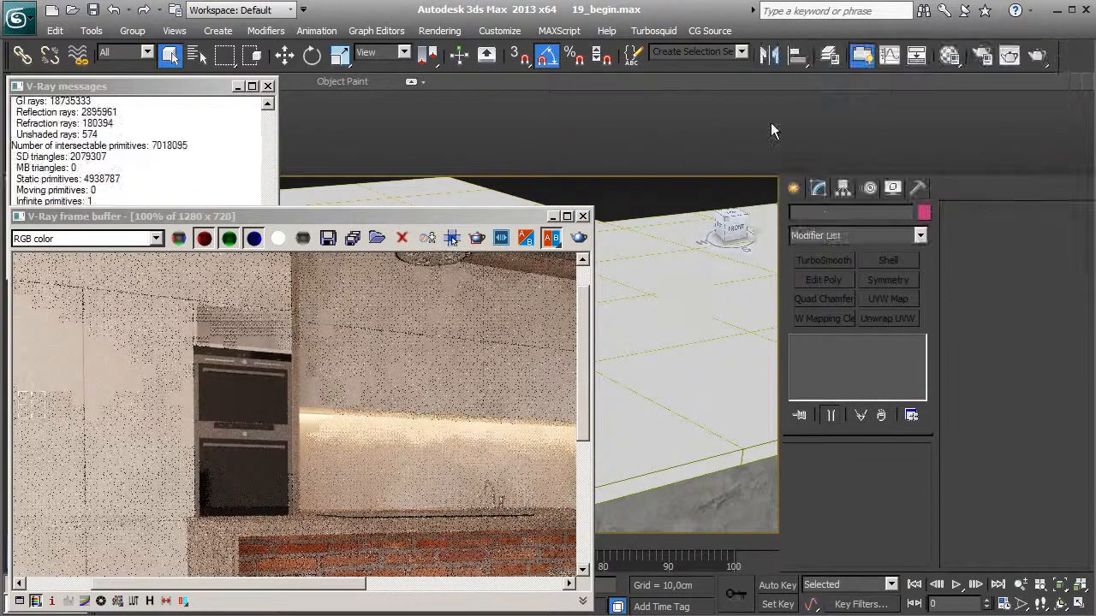
Set the diffuse colour value of the Brushed Metal material's base material to 12
{"action": "left_click", "coordinate": [950, 55]}
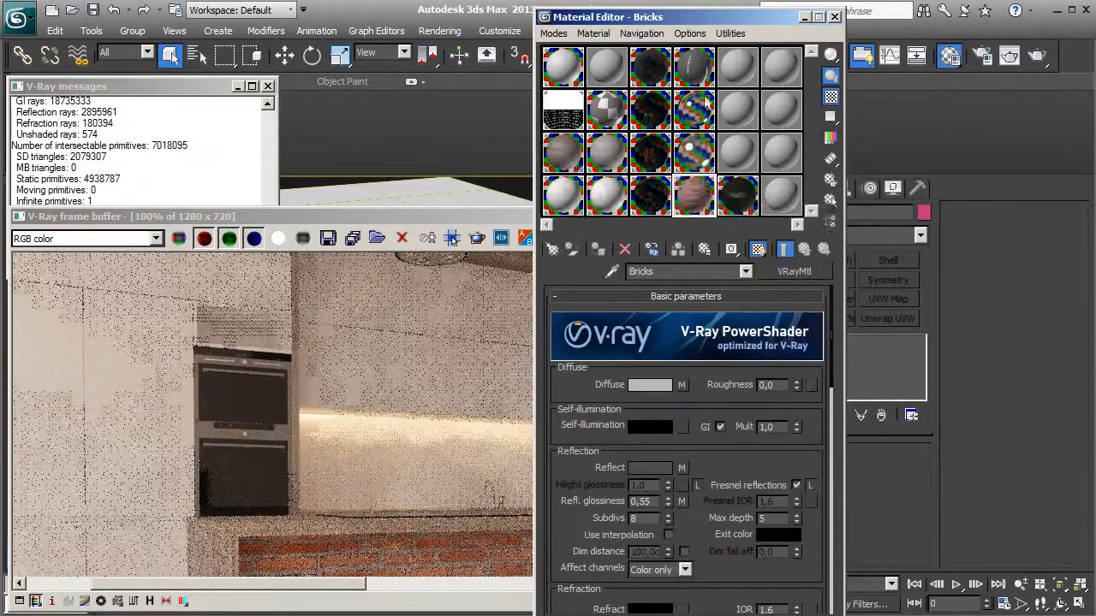
{"action": "double_click", "coordinate": [695, 68]}
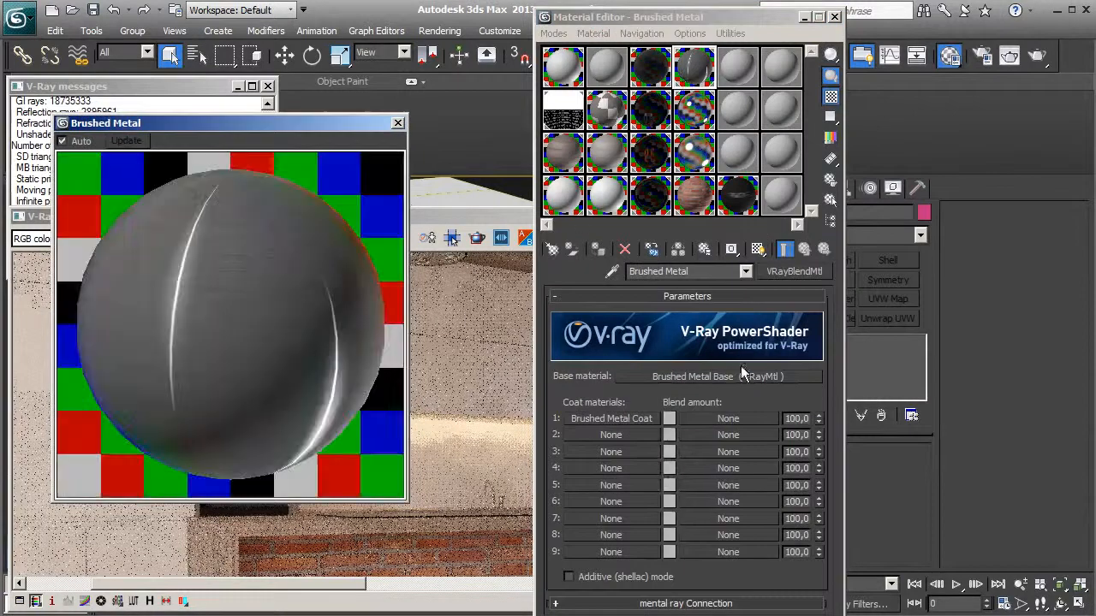
{"action": "left_click", "coordinate": [720, 377]}
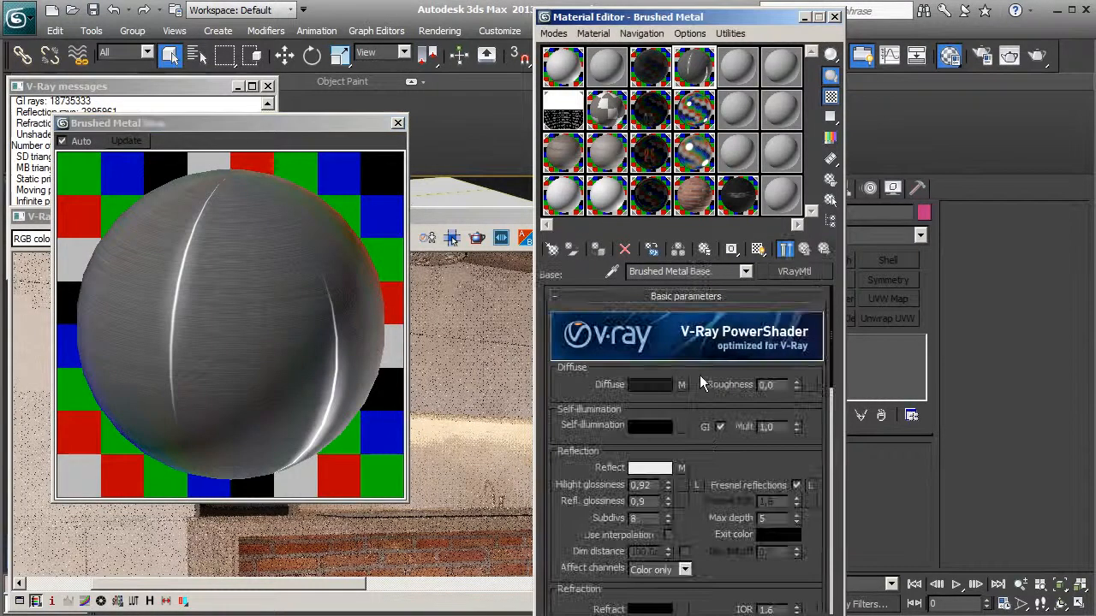
{"action": "left_click", "coordinate": [659, 386]}
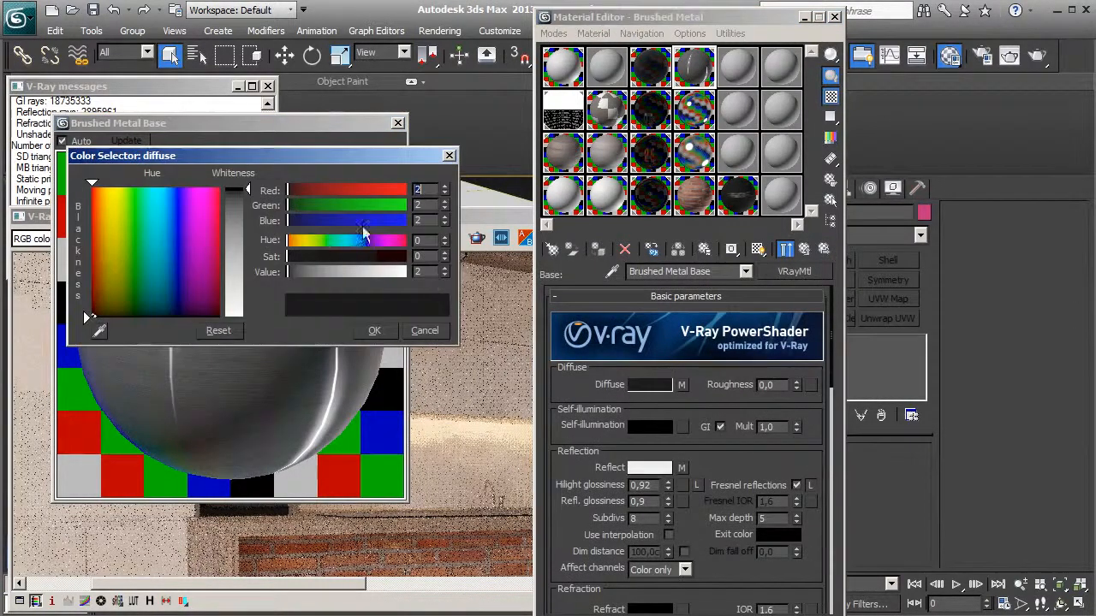
{"action": "left_click", "coordinate": [291, 272]}
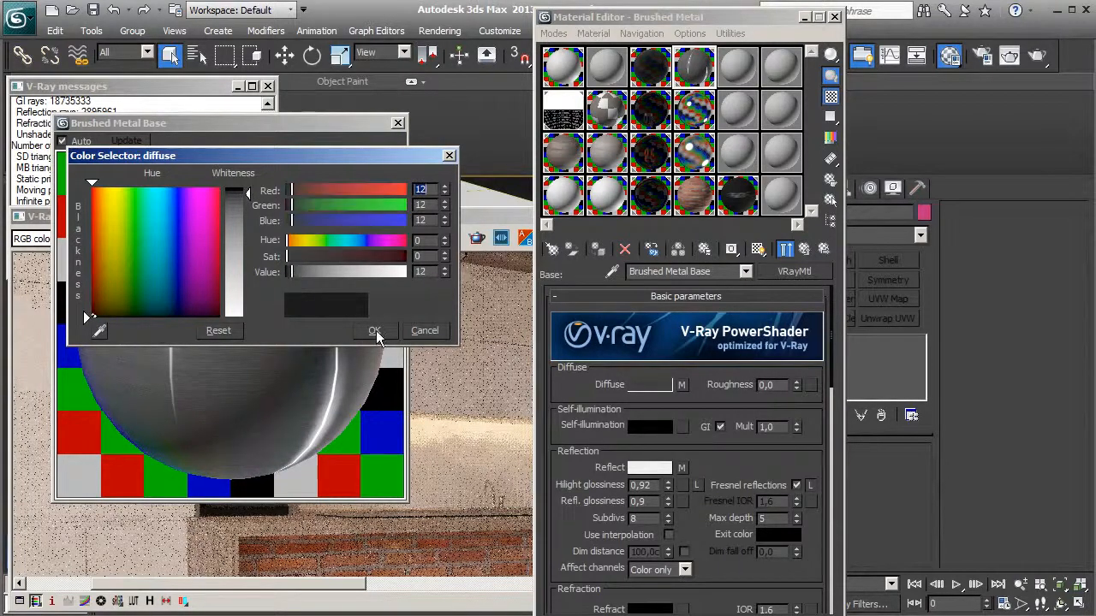
Unlock the Fresnel IOR of Brushed Metal Base and set it to 4,0
{"action": "left_click_drag", "start_coordinate": [735, 460], "coordinate": [735, 321]}
{"action": "left_click", "coordinate": [811, 347]}
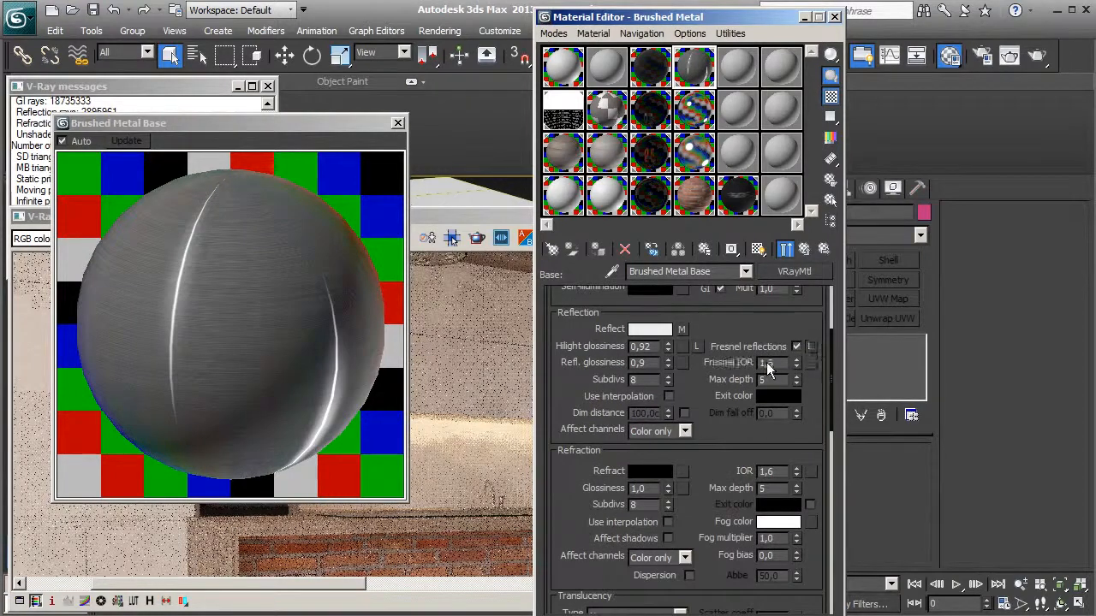
{"action": "double_click", "coordinate": [775, 365]}
{"action": "type", "text": "4,0"}
{"action": "key", "text": "Return"}
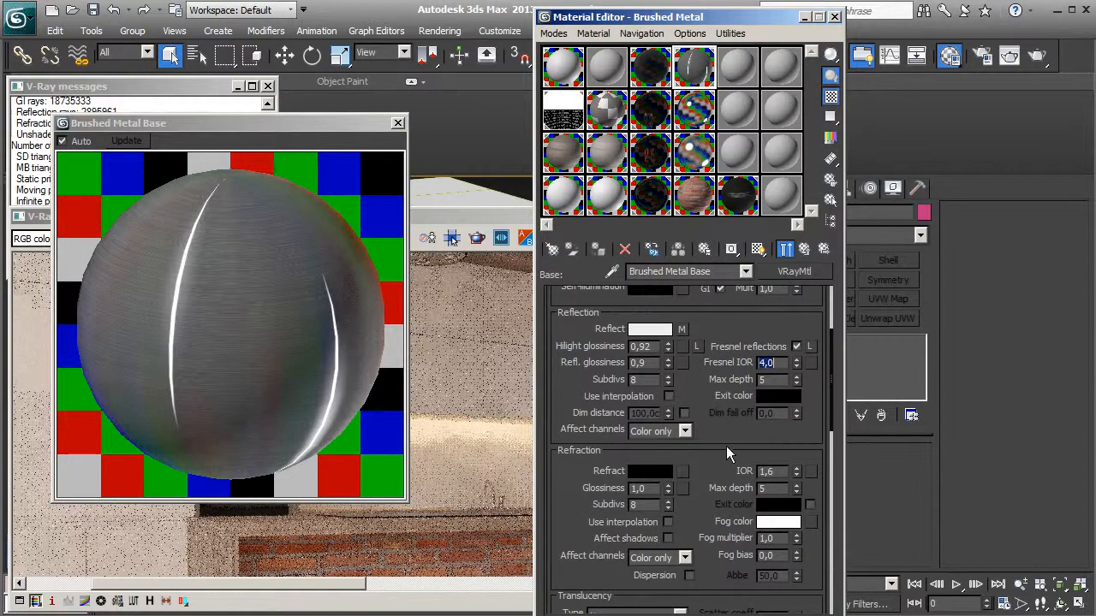
Set the Brushed Metal Base map amounts to 75 for Diffuse and 25 for Reflect, and return to the parent blend material
{"action": "scroll", "coordinate": [738, 426], "scroll_direction": "down", "scroll_amount": 5}
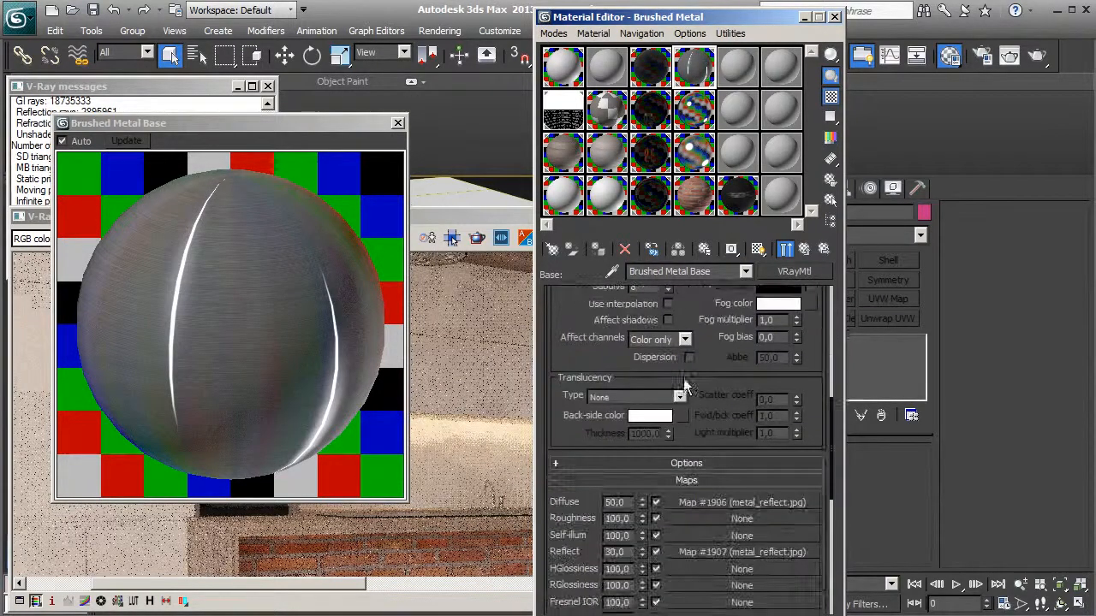
{"action": "scroll", "coordinate": [604, 440], "scroll_direction": "down", "scroll_amount": 1}
{"action": "double_click", "coordinate": [617, 470]}
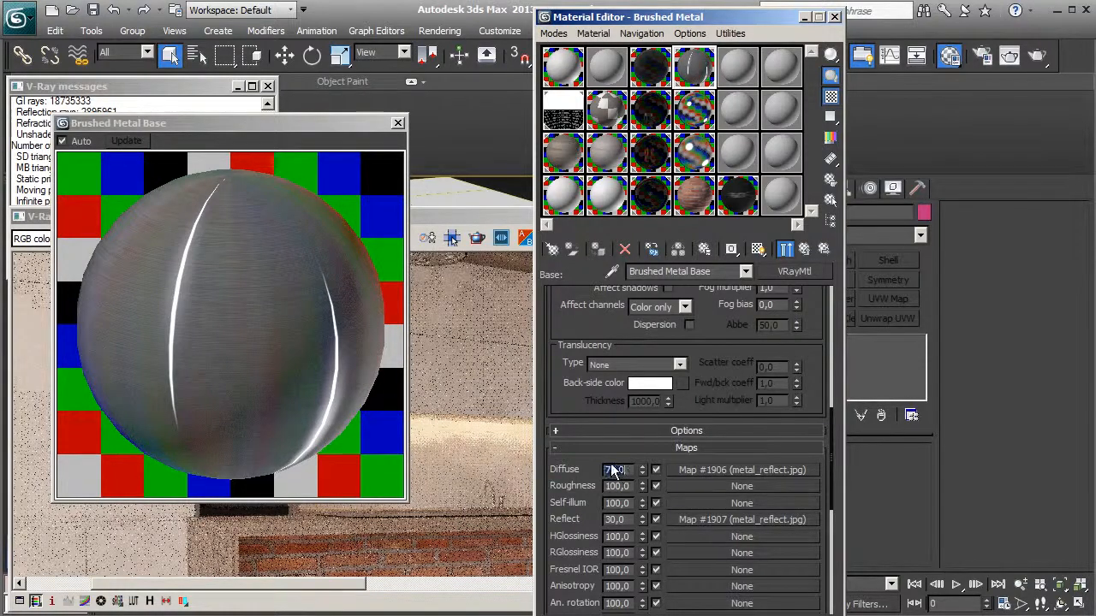
{"action": "scroll", "coordinate": [581, 385], "scroll_direction": "down", "scroll_amount": 1}
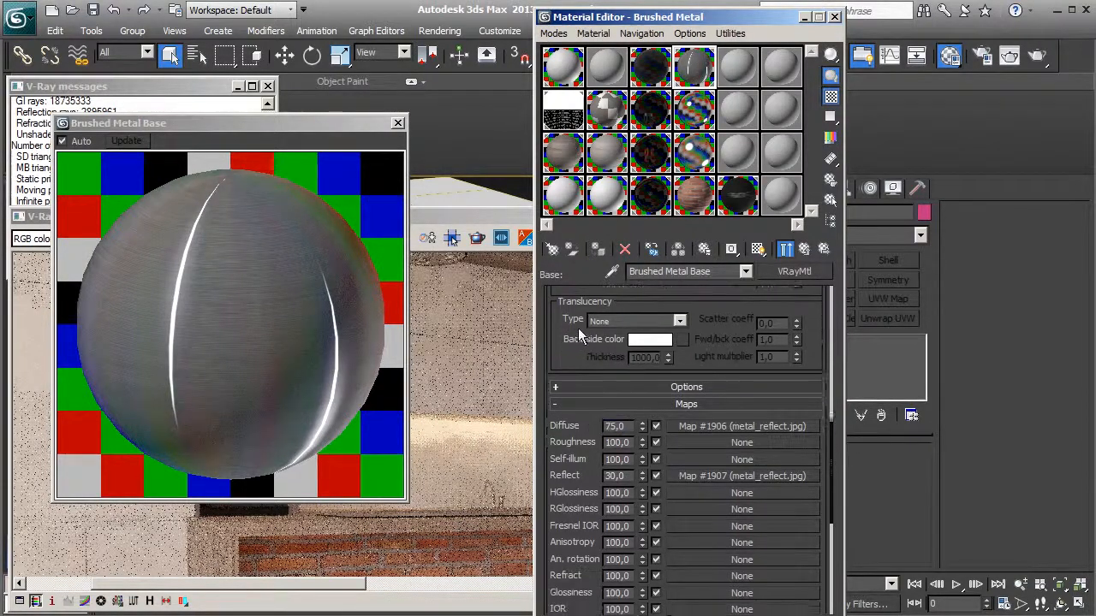
{"action": "left_click_drag", "start_coordinate": [629, 477], "coordinate": [576, 477]}
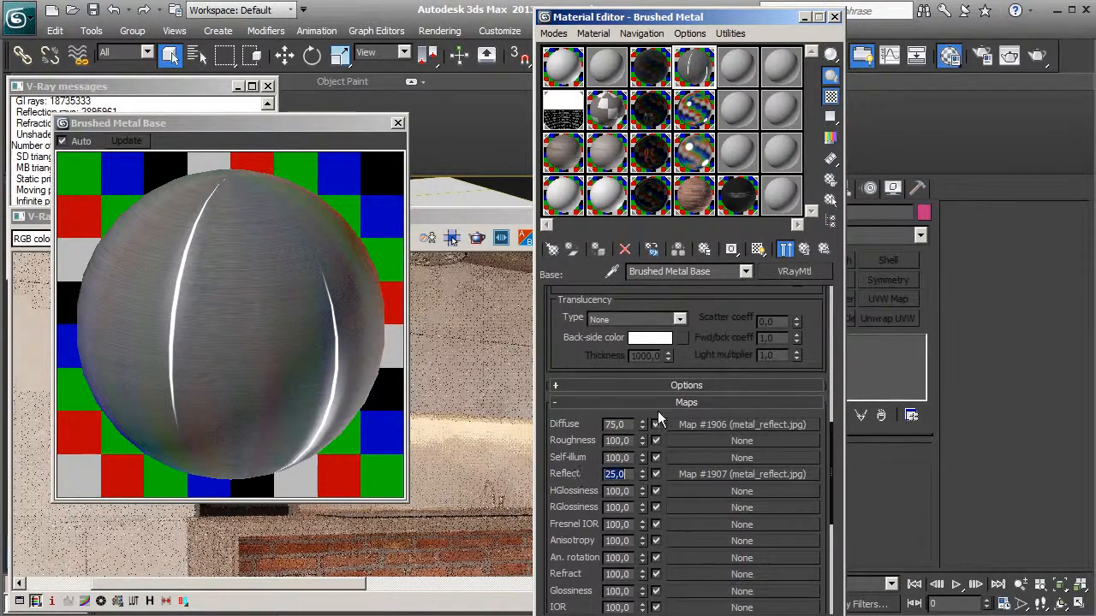
{"action": "scroll", "coordinate": [718, 349], "scroll_direction": "up", "scroll_amount": 6}
{"action": "left_click_drag", "start_coordinate": [725, 390], "coordinate": [734, 563]}
{"action": "left_click", "coordinate": [804, 249]}
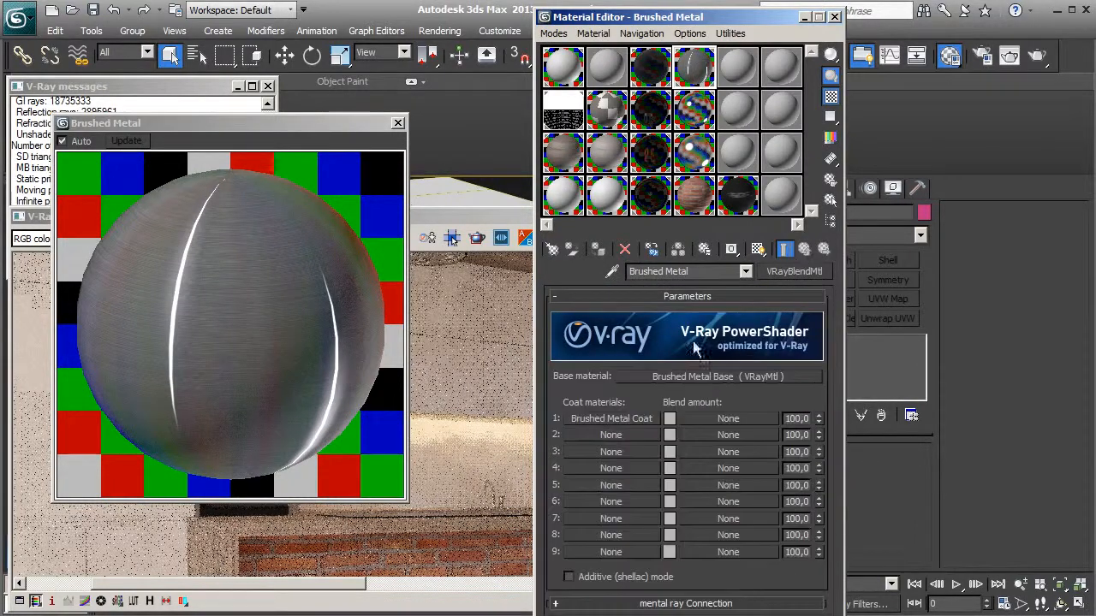
Lighten the diffuse colour of the Brushed Metal Coat material to a slightly brighter dark grey
{"action": "left_click", "coordinate": [633, 417]}
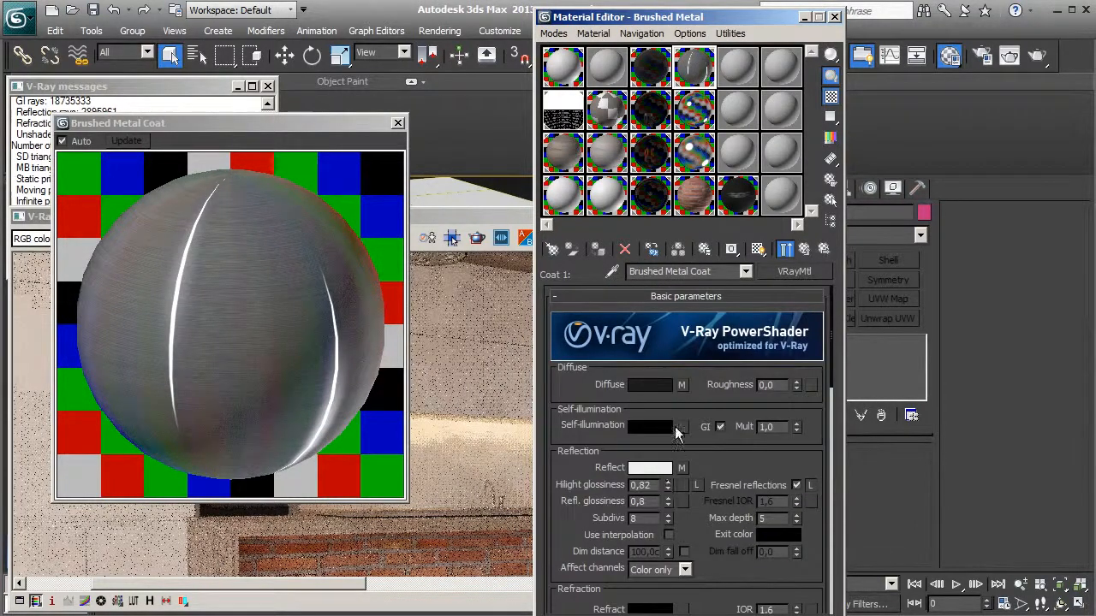
{"action": "left_click", "coordinate": [650, 385]}
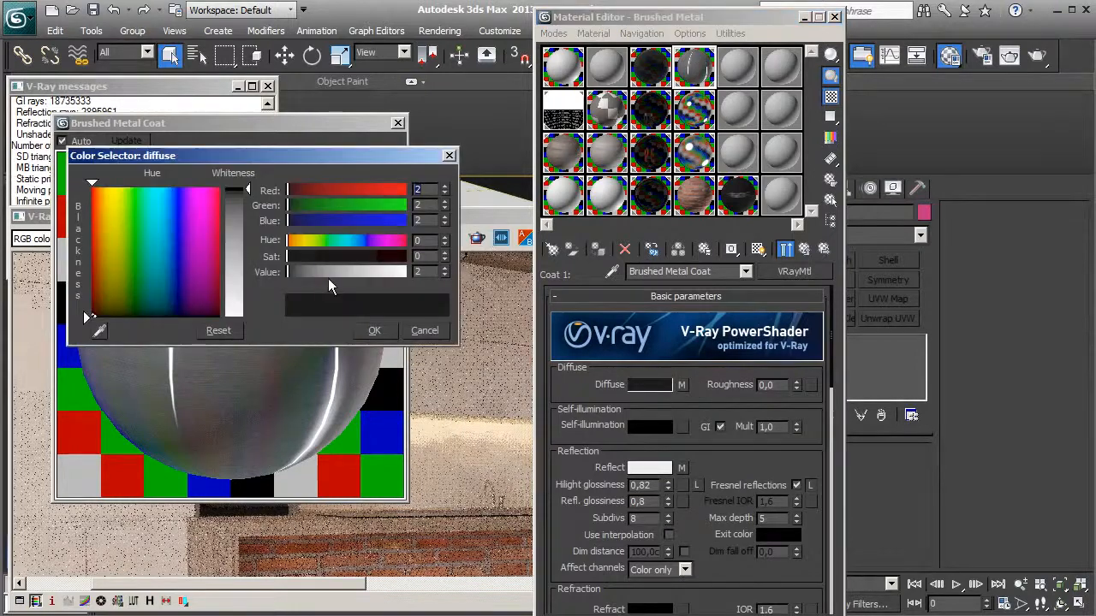
{"action": "left_click", "coordinate": [295, 270]}
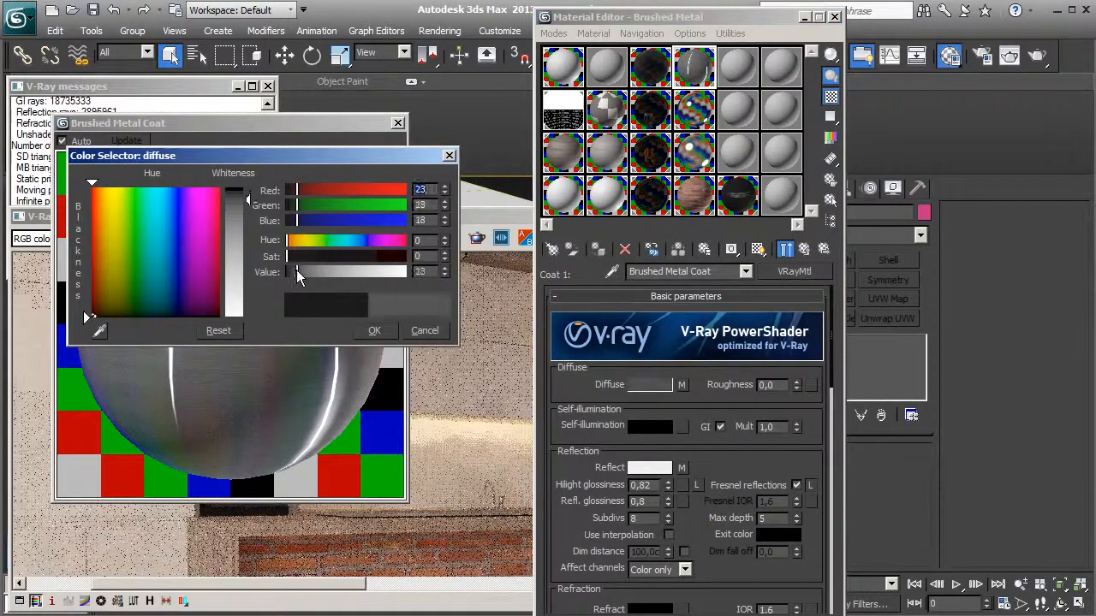
{"action": "left_click", "coordinate": [389, 334]}
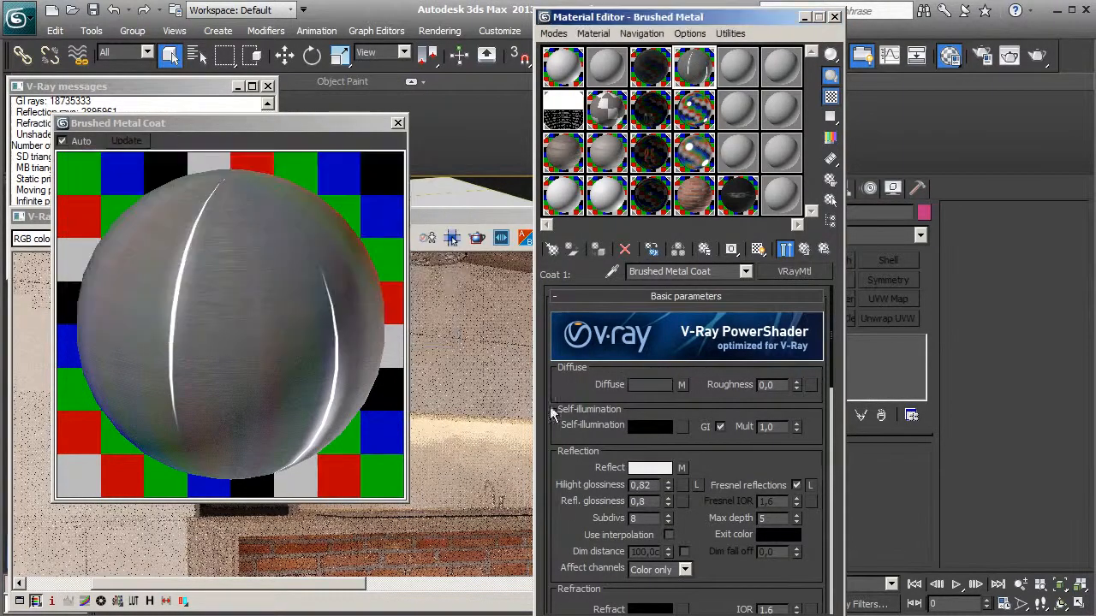
Set the Brushed Metal Coat map amounts to 75 for Diffuse and 25 for Reflect
{"action": "scroll", "coordinate": [718, 457], "scroll_direction": "down", "scroll_amount": 5}
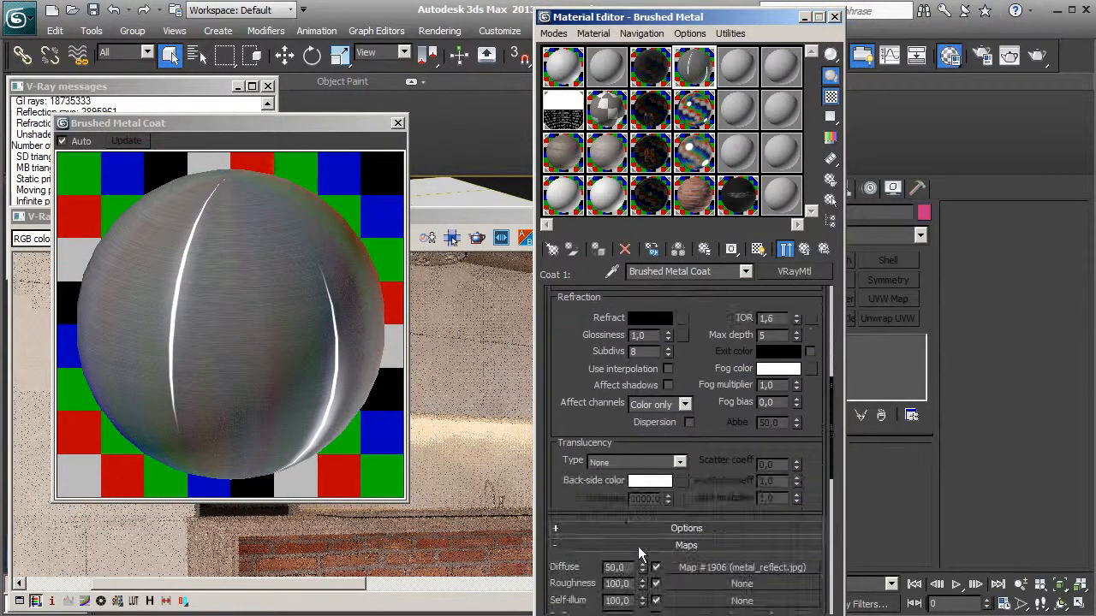
{"action": "scroll", "coordinate": [588, 505], "scroll_direction": "down", "scroll_amount": 2}
{"action": "double_click", "coordinate": [618, 509]}
{"action": "type", "text": "75"}
{"action": "double_click", "coordinate": [618, 559]}
{"action": "type", "text": "25"}
{"action": "key", "text": "Return"}
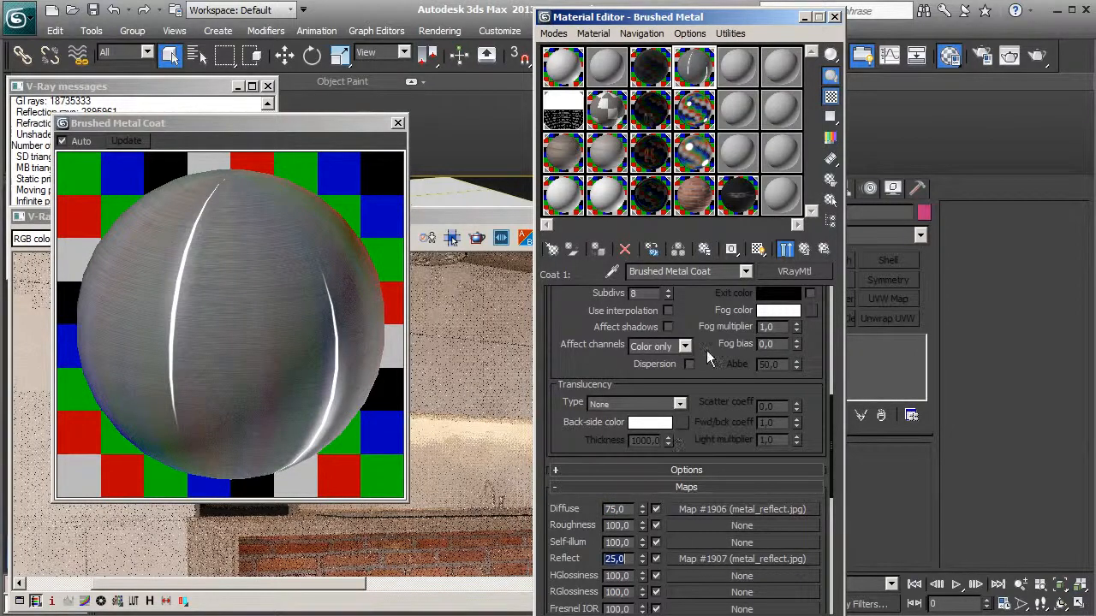
Unlock the Fresnel IOR of Brushed Metal Coat, close the enlarged preview, and return to the parent blend material
{"action": "scroll", "coordinate": [719, 328], "scroll_direction": "up", "scroll_amount": 5}
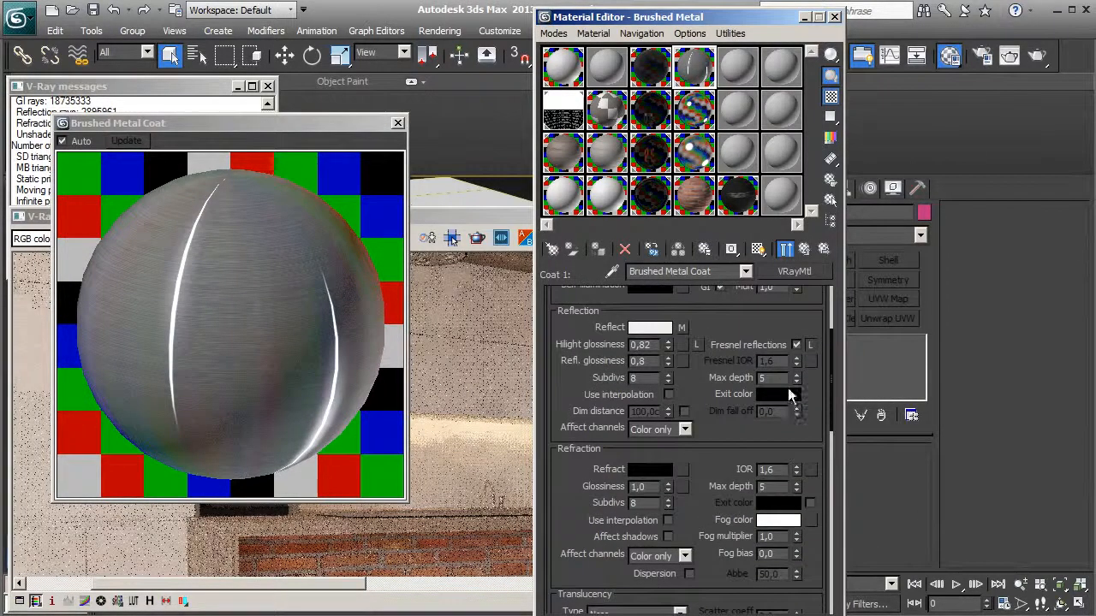
{"action": "left_click", "coordinate": [811, 345]}
{"action": "left_click_drag", "start_coordinate": [728, 319], "coordinate": [740, 492]}
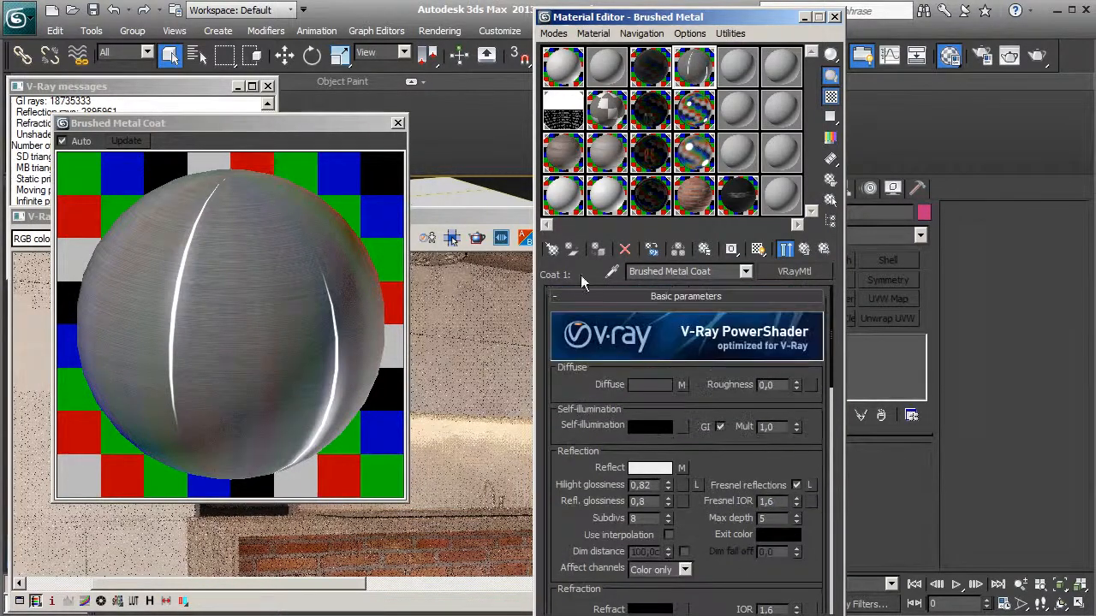
{"action": "left_click", "coordinate": [397, 123]}
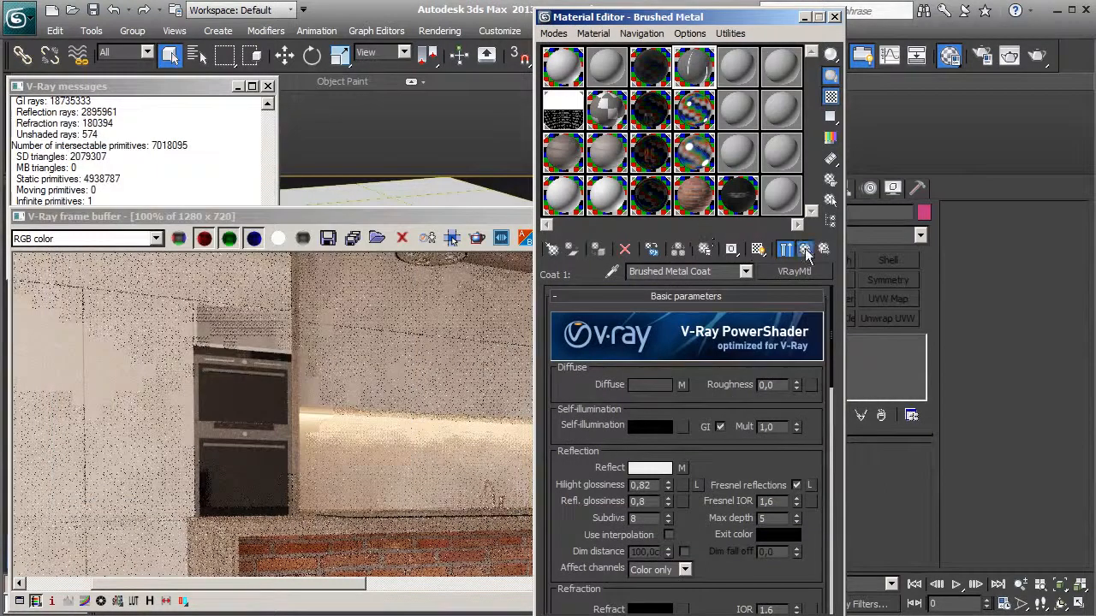
{"action": "left_click", "coordinate": [804, 249]}
Render only a narrow region over the ovens to check the brushed metal, and turn region rendering off
{"action": "left_click", "coordinate": [518, 281]}
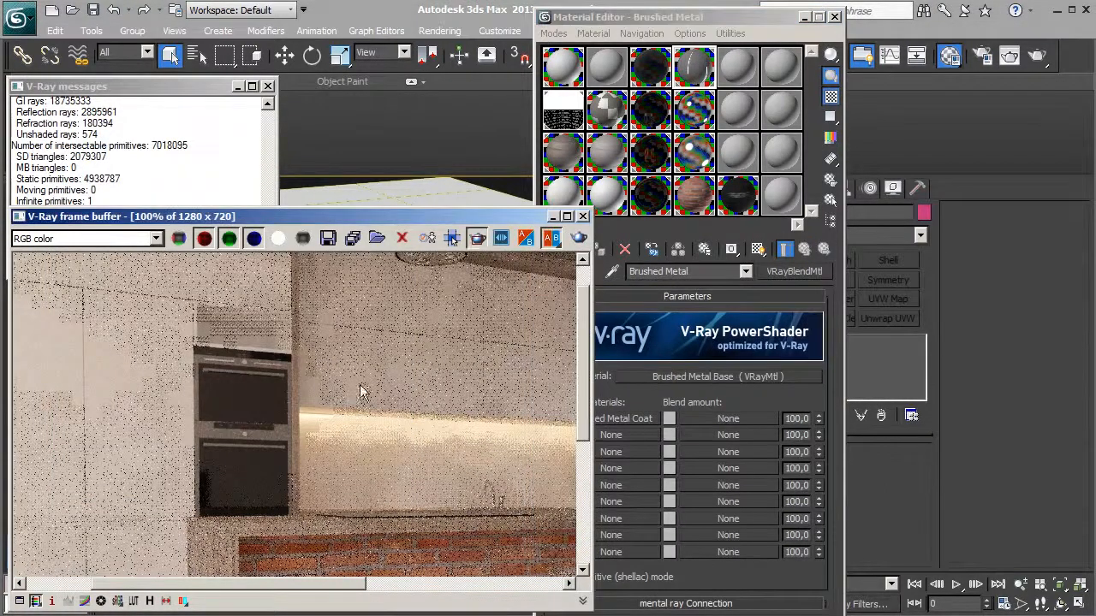
{"action": "left_click_drag", "start_coordinate": [214, 333], "coordinate": [261, 533]}
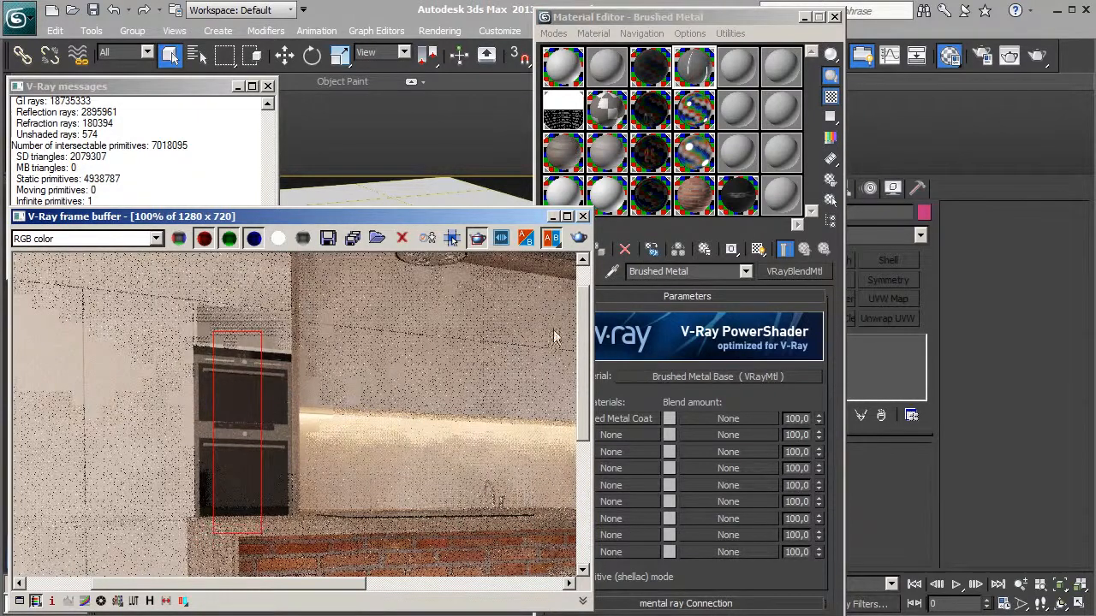
{"action": "left_click", "coordinate": [578, 238]}
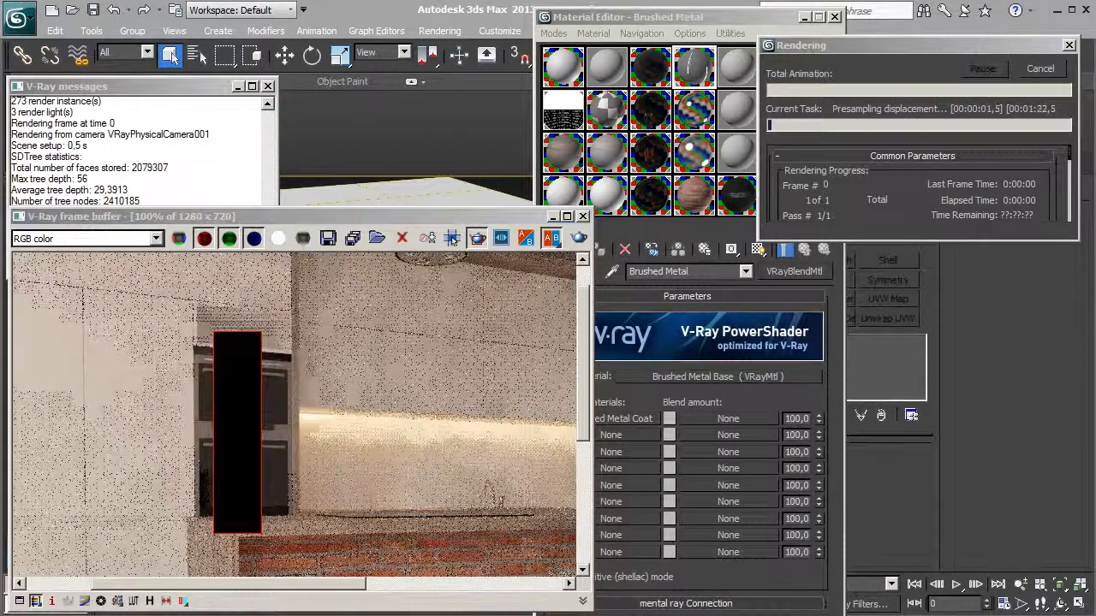
{"action": "left_click", "coordinate": [480, 240]}
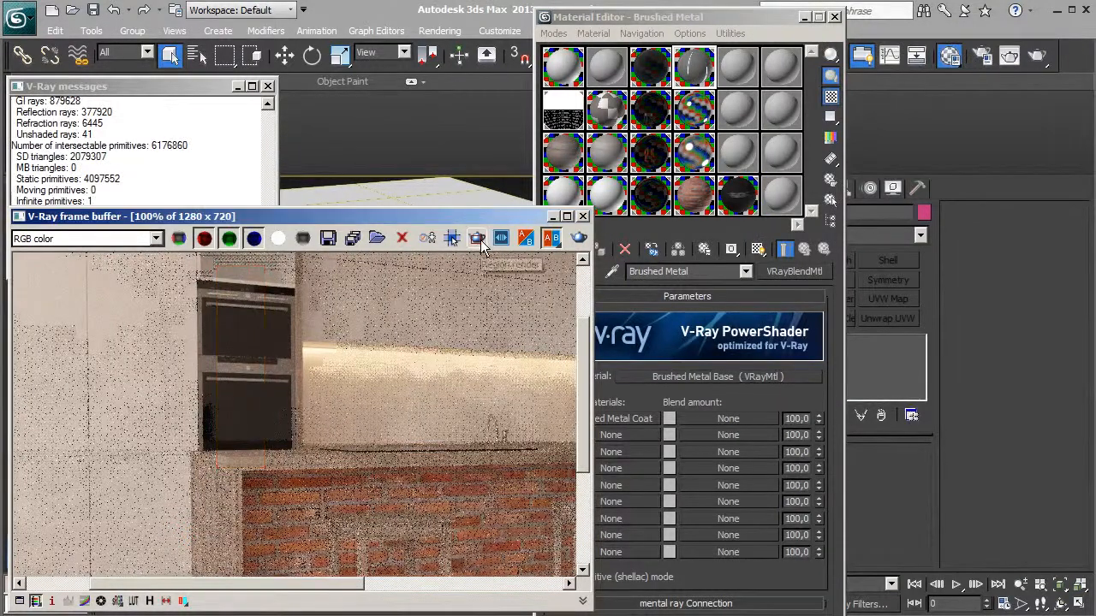
{"action": "middle_click_drag", "start_coordinate": [432, 383], "coordinate": [396, 408]}
{"action": "scroll", "coordinate": [395, 408], "scroll_direction": "down", "scroll_amount": 1}
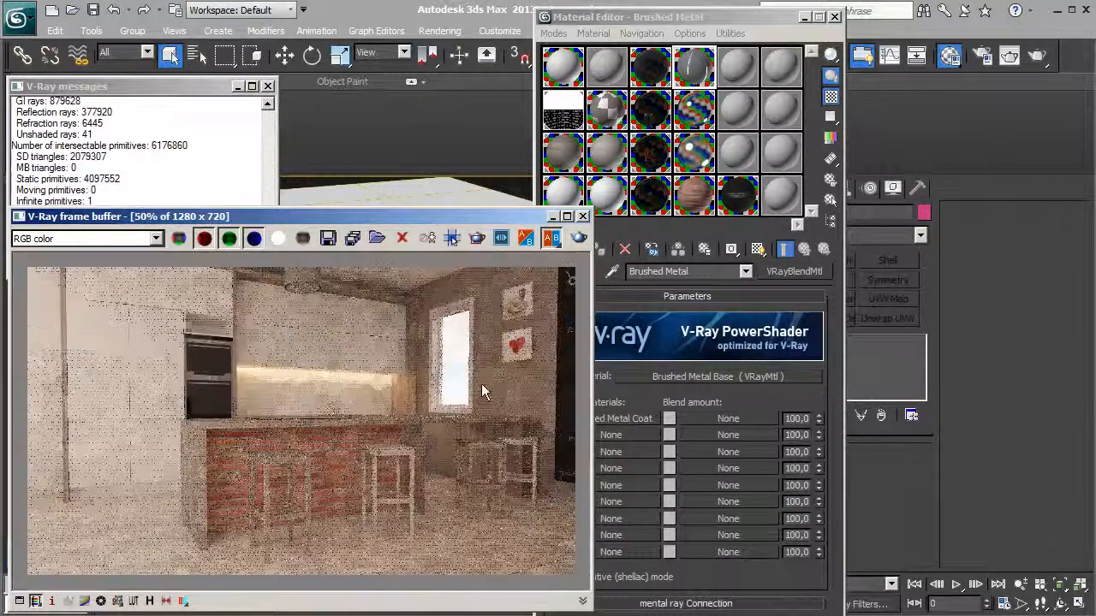
Close the material editor and frame buffer, and hide the ceiling covering the kitchen
{"action": "left_click", "coordinate": [834, 17]}
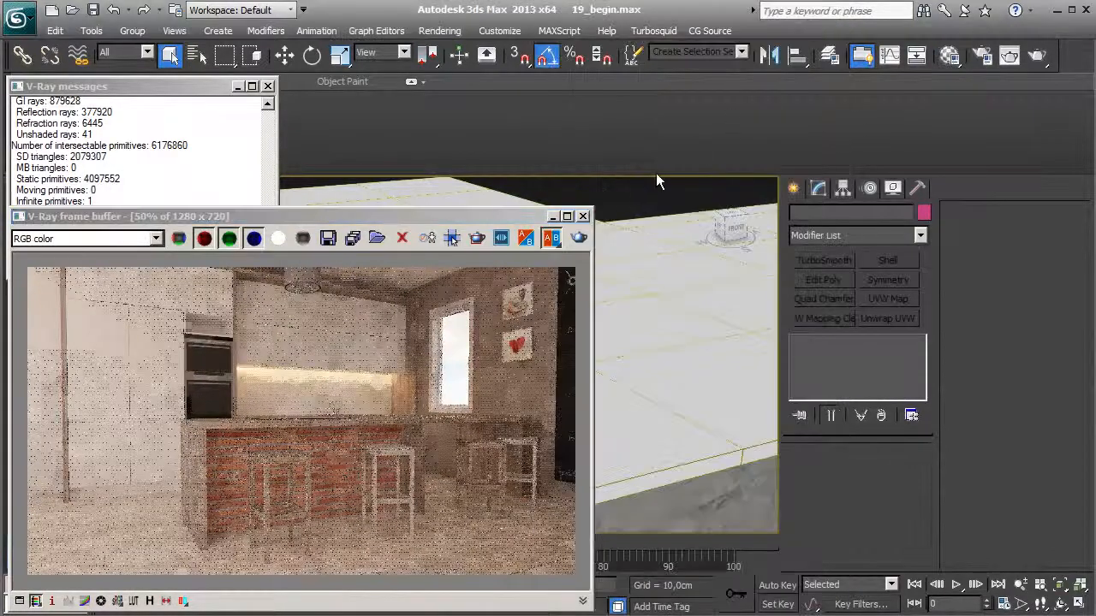
{"action": "left_click", "coordinate": [583, 216]}
{"action": "left_click", "coordinate": [501, 308]}
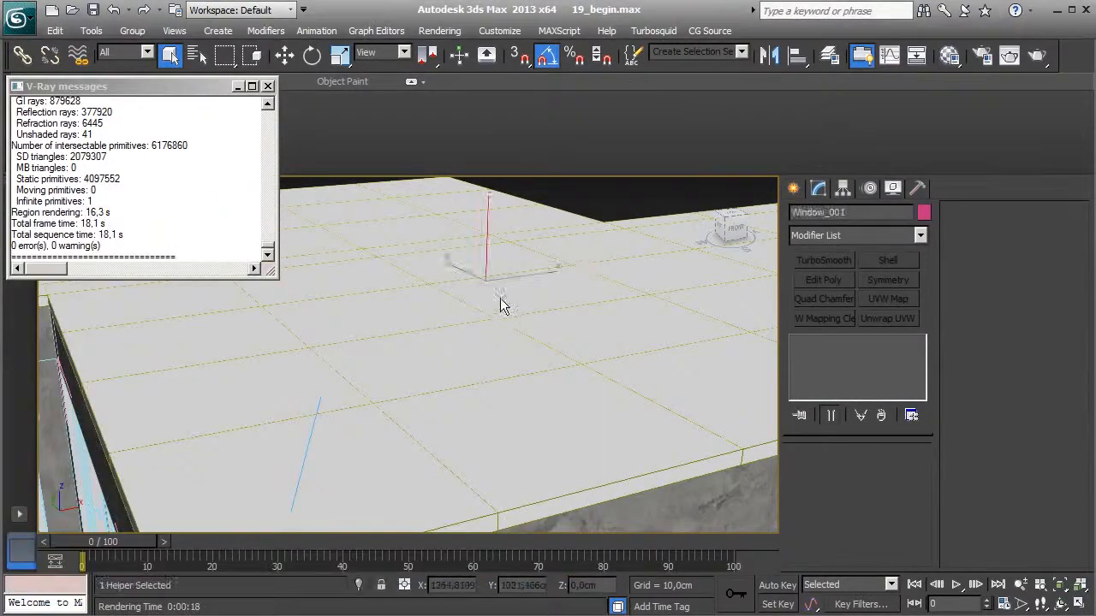
{"action": "right_click", "coordinate": [556, 285]}
{"action": "left_click", "coordinate": [582, 255]}
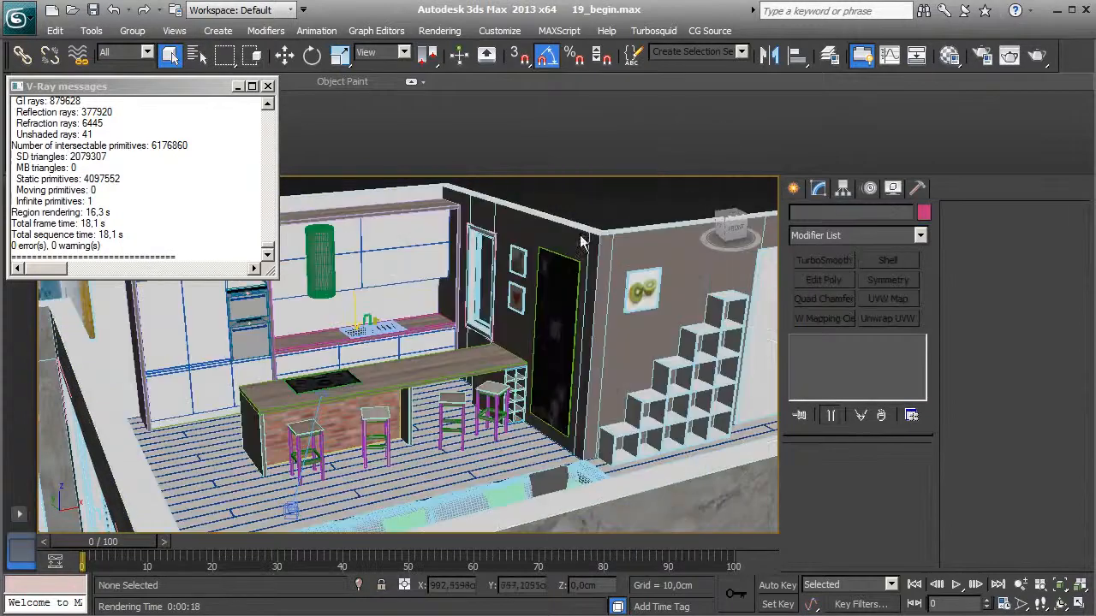
Select the two framed pictures between the kitchen window and the blackboard, and reposition them together on the wall
{"action": "left_click", "coordinate": [524, 290]}
{"action": "left_click", "coordinate": [525, 323], "text": "ctrl"}
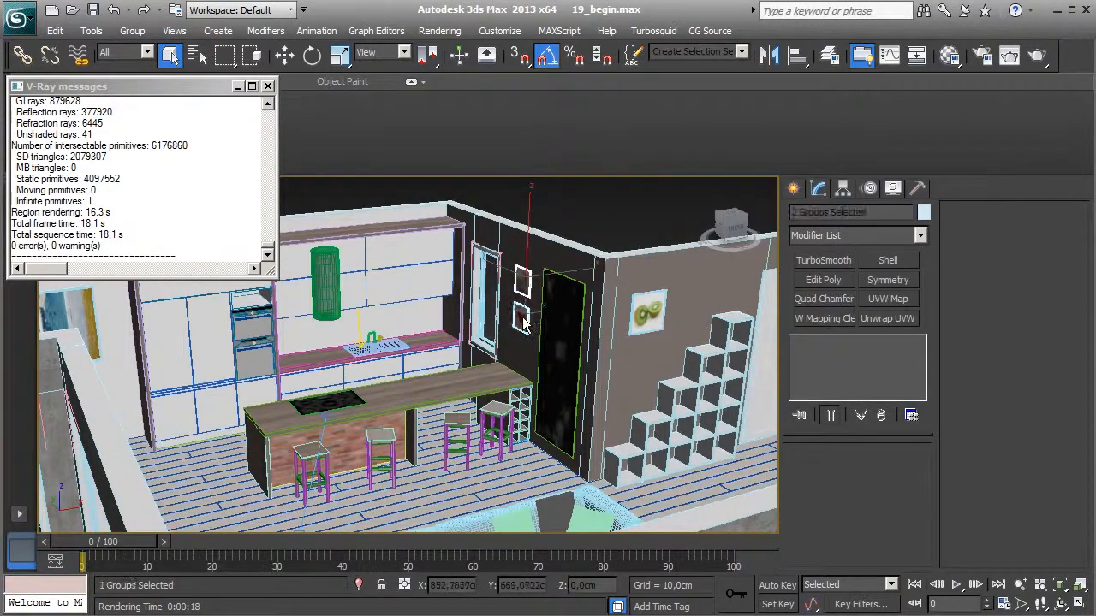
{"action": "key", "text": "z"}
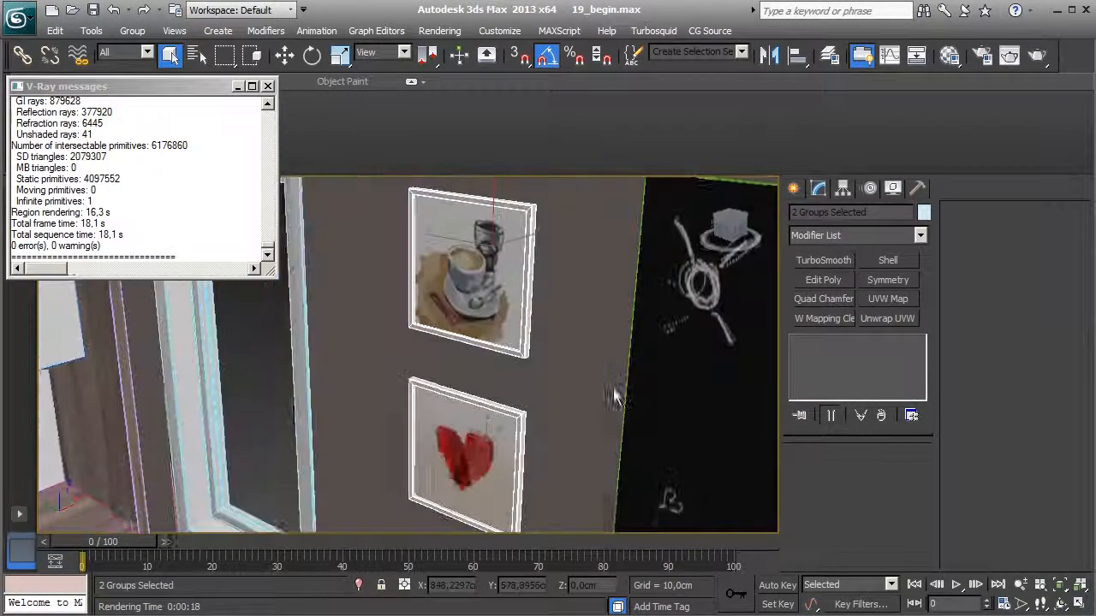
{"action": "left_click", "coordinate": [284, 57]}
{"action": "left_click", "coordinate": [268, 87]}
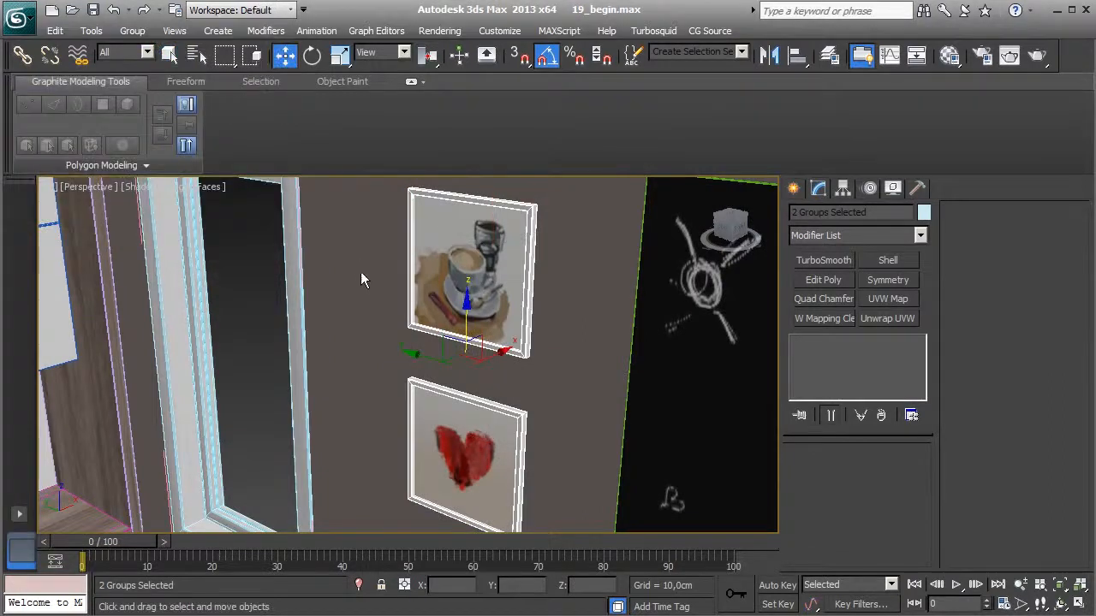
{"action": "scroll", "coordinate": [396, 299], "scroll_direction": "down", "scroll_amount": 3}
{"action": "middle_click_drag", "start_coordinate": [464, 346], "coordinate": [464, 281]}
{"action": "left_click_drag", "start_coordinate": [445, 250], "coordinate": [502, 359]}
{"action": "scroll", "coordinate": [502, 353], "scroll_direction": "down", "scroll_amount": 3}
{"action": "middle_click_drag", "start_coordinate": [503, 352], "coordinate": [426, 383]}
Select the tall blackboard panel beside the framed pictures and shift it slightly along the wall
{"action": "left_click", "coordinate": [533, 372]}
{"action": "left_click_drag", "start_coordinate": [425, 383], "coordinate": [443, 380]}
{"action": "middle_click_drag", "start_coordinate": [458, 384], "coordinate": [488, 380], "text": "alt"}
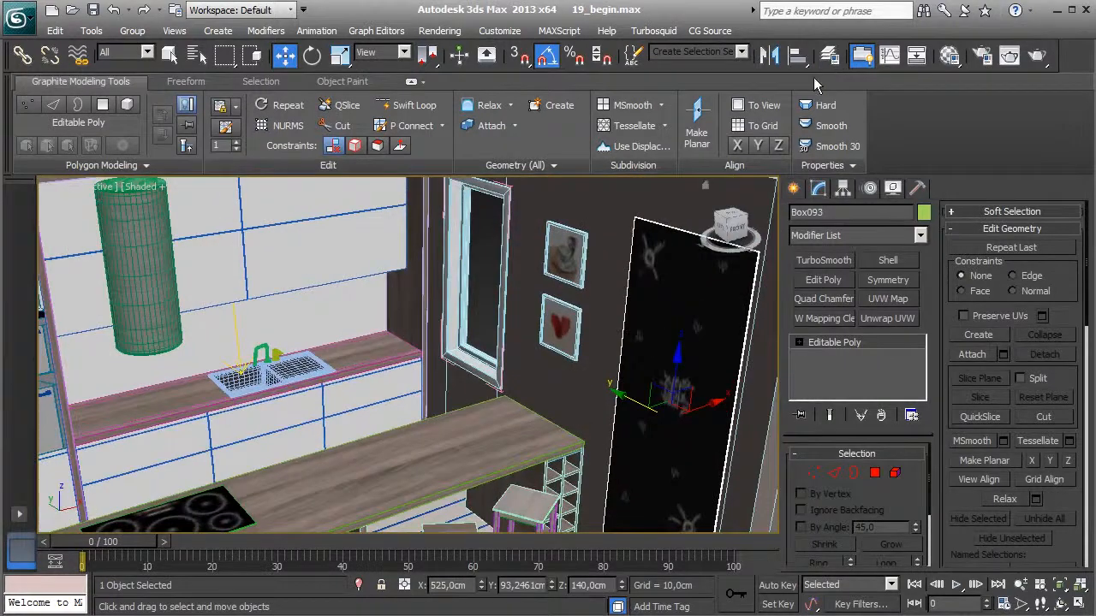
Hide the Dining Room, Living Room and Walls layers
{"action": "left_click", "coordinate": [830, 55]}
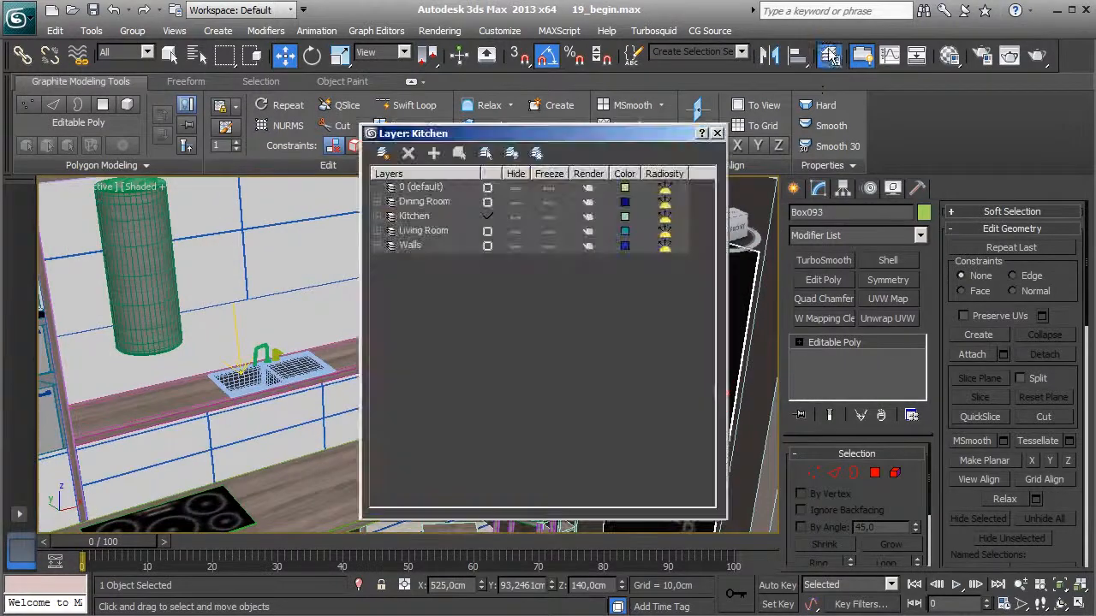
{"action": "left_click", "coordinate": [516, 202]}
{"action": "left_click", "coordinate": [516, 231]}
{"action": "left_click", "coordinate": [515, 246]}
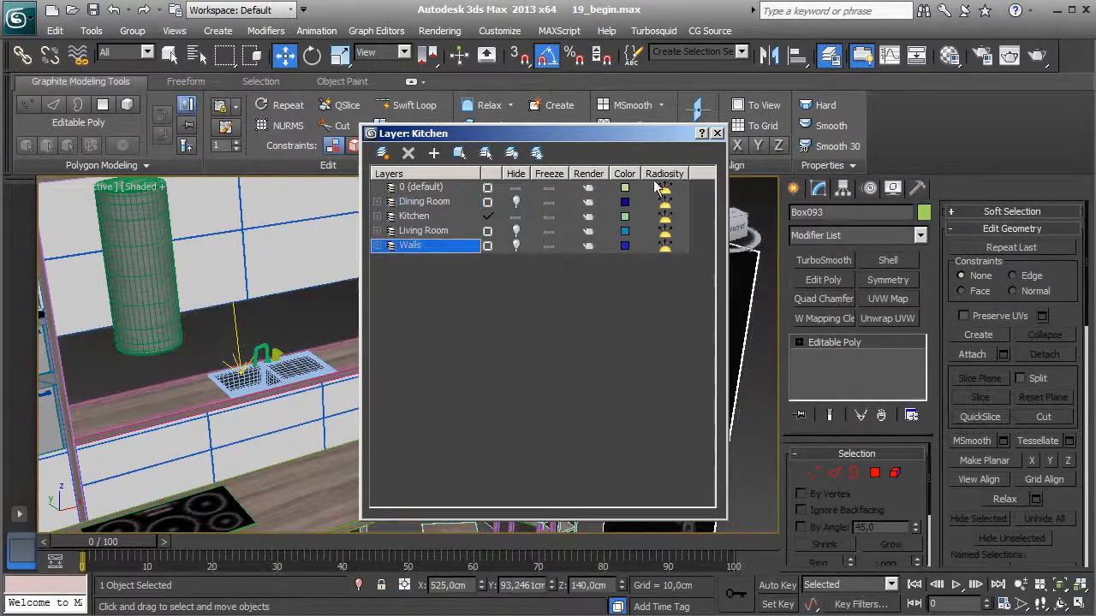
{"action": "left_click", "coordinate": [717, 134]}
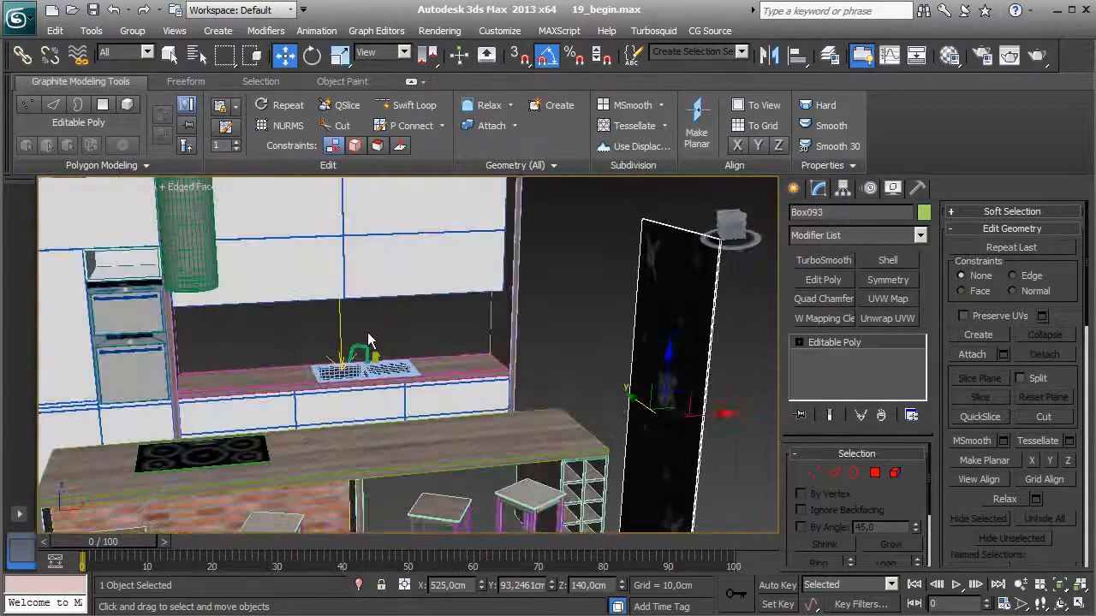
Copy the V-Ray plane light above the sink straight down toward the base of the lower cabinets
{"action": "left_click", "coordinate": [339, 328]}
{"action": "key", "text": "z"}
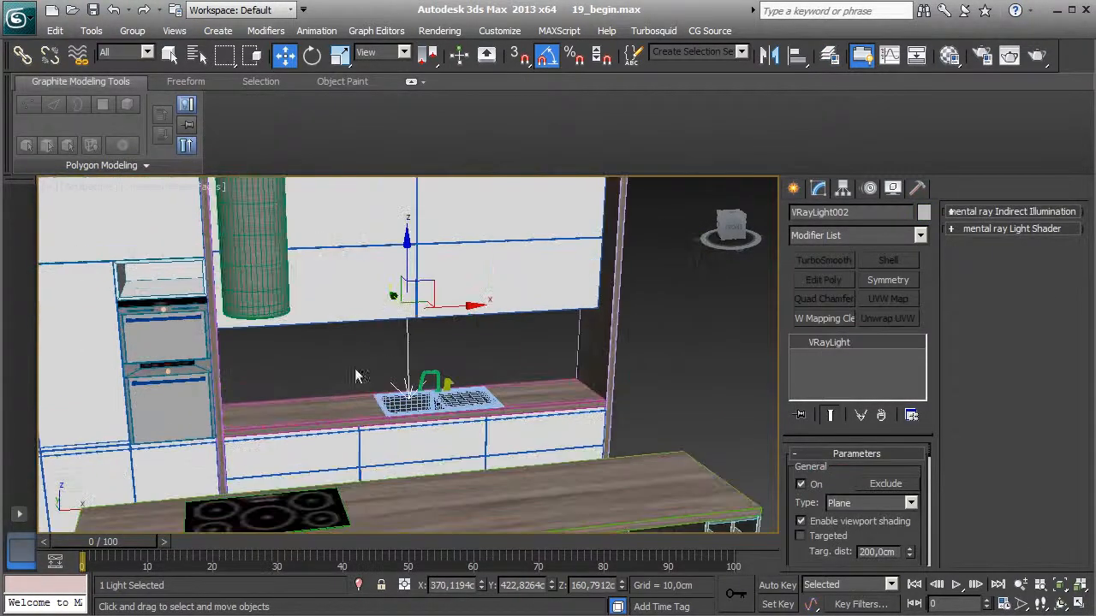
{"action": "middle_click_drag", "start_coordinate": [340, 390], "coordinate": [489, 269], "text": "alt"}
{"action": "scroll", "coordinate": [545, 342], "scroll_direction": "up", "scroll_amount": 3}
{"action": "left_click_drag", "start_coordinate": [451, 247], "coordinate": [456, 479], "text": "shift"}
{"action": "left_click", "coordinate": [561, 395]}
Adjust the copied light's height to about 14.7 cm, near the floor beneath the lower cabinets
{"action": "middle_click_drag", "start_coordinate": [531, 429], "coordinate": [522, 262], "text": "alt"}
{"action": "left_click_drag", "start_coordinate": [481, 218], "coordinate": [500, 280]}
{"action": "middle_click_drag", "start_coordinate": [528, 318], "coordinate": [594, 345], "text": "alt"}
{"action": "left_click_drag", "start_coordinate": [562, 250], "coordinate": [568, 249]}
{"action": "middle_click_drag", "start_coordinate": [648, 339], "coordinate": [606, 377], "text": "alt"}
Show the Living Room, Walls and Dining Room layers again
{"action": "left_click", "coordinate": [828, 56]}
{"action": "left_click", "coordinate": [515, 231]}
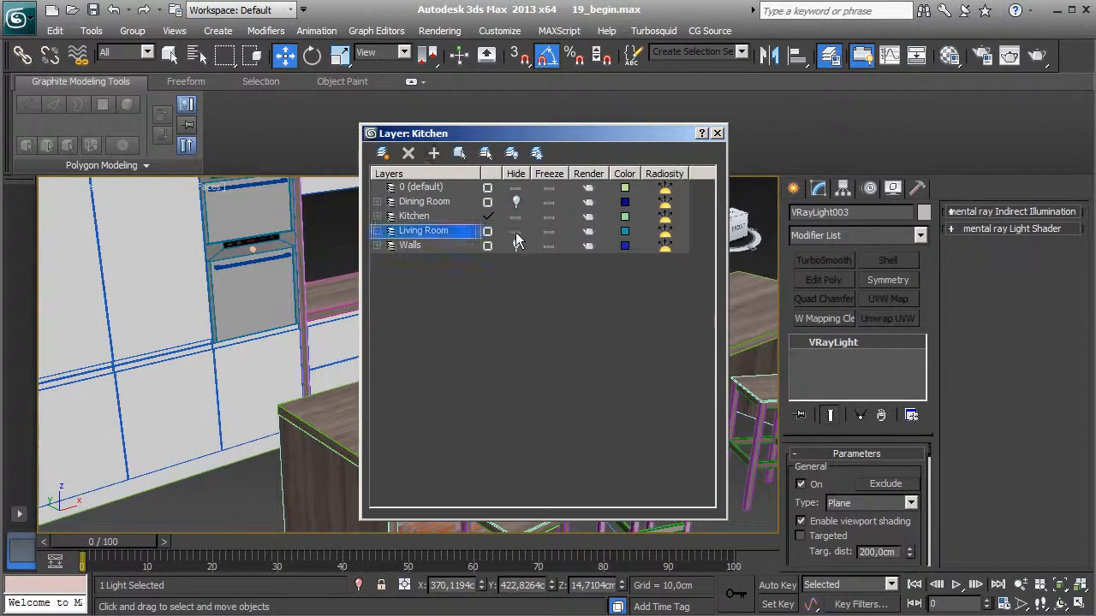
{"action": "left_click", "coordinate": [515, 245]}
{"action": "left_click", "coordinate": [516, 203]}
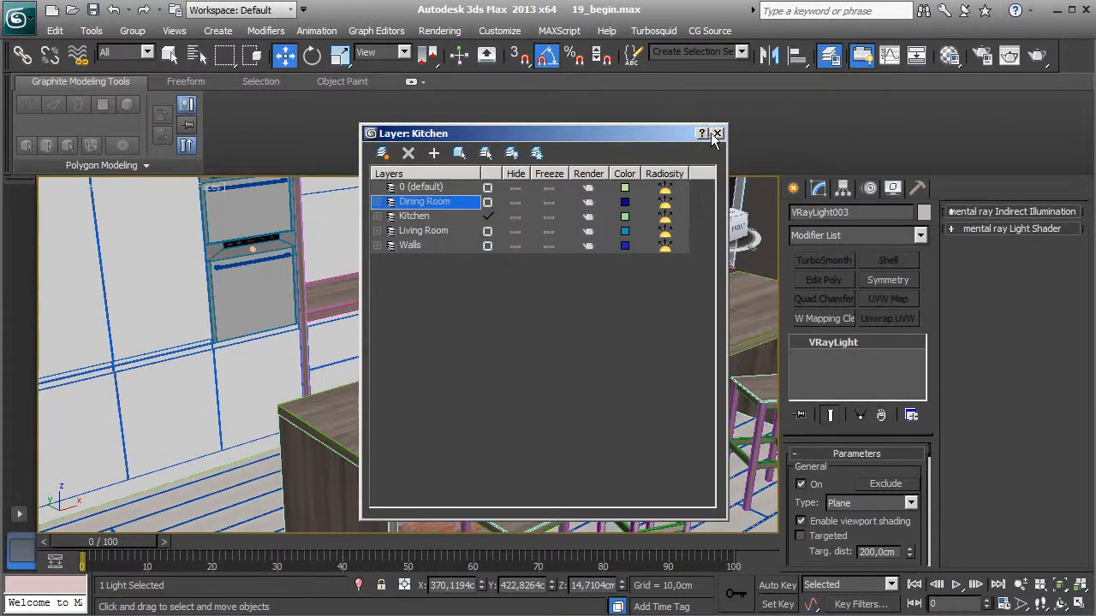
{"action": "left_click", "coordinate": [717, 134]}
Unhide the ceiling so that it covers the apartment again
{"action": "scroll", "coordinate": [616, 320], "scroll_direction": "down", "scroll_amount": 4}
{"action": "scroll", "coordinate": [616, 321], "scroll_direction": "down", "scroll_amount": 6}
{"action": "right_click", "coordinate": [515, 272]}
{"action": "left_click", "coordinate": [536, 212]}
{"action": "scroll", "coordinate": [470, 411], "scroll_direction": "down", "scroll_amount": 5}
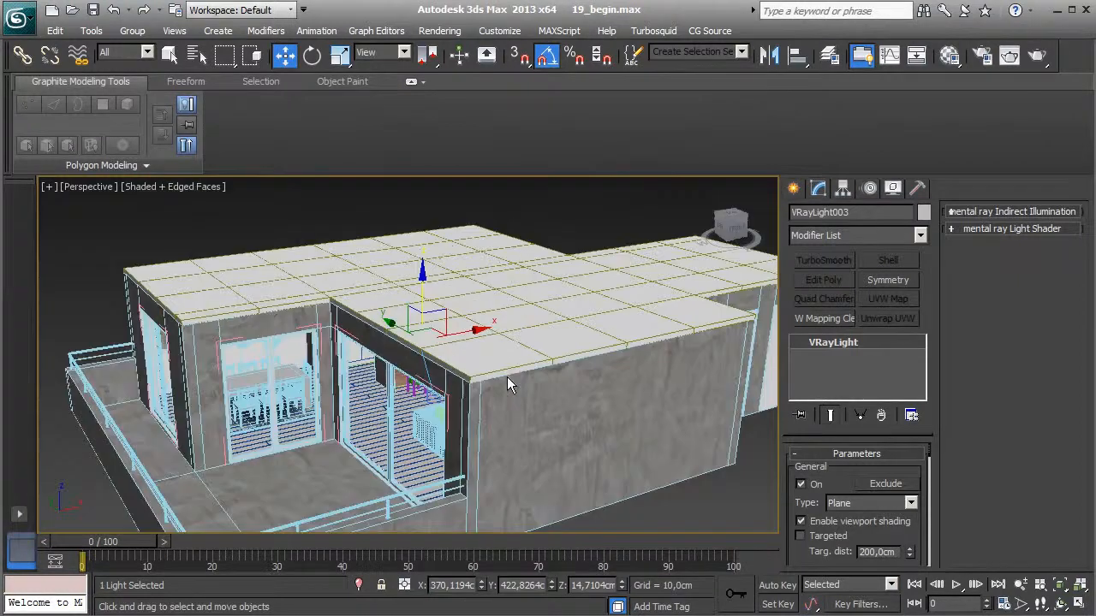
Render the kitchen in the V-Ray frame buffer and inspect the ovens at 100% zoom
{"action": "right_click", "coordinate": [531, 246]}
{"action": "left_click", "coordinate": [567, 441]}
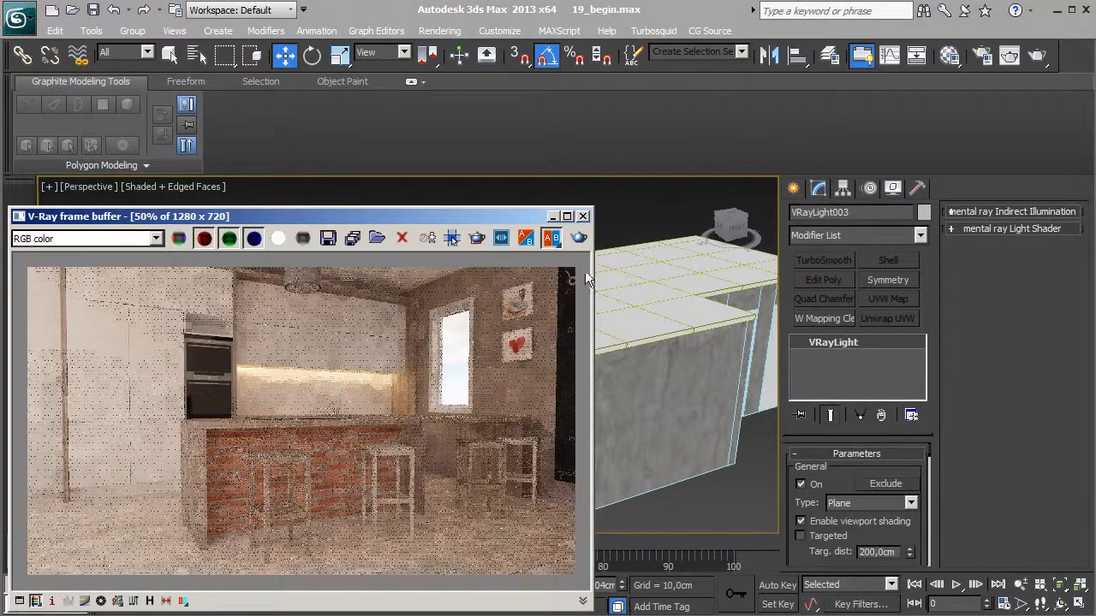
{"action": "left_click", "coordinate": [579, 239]}
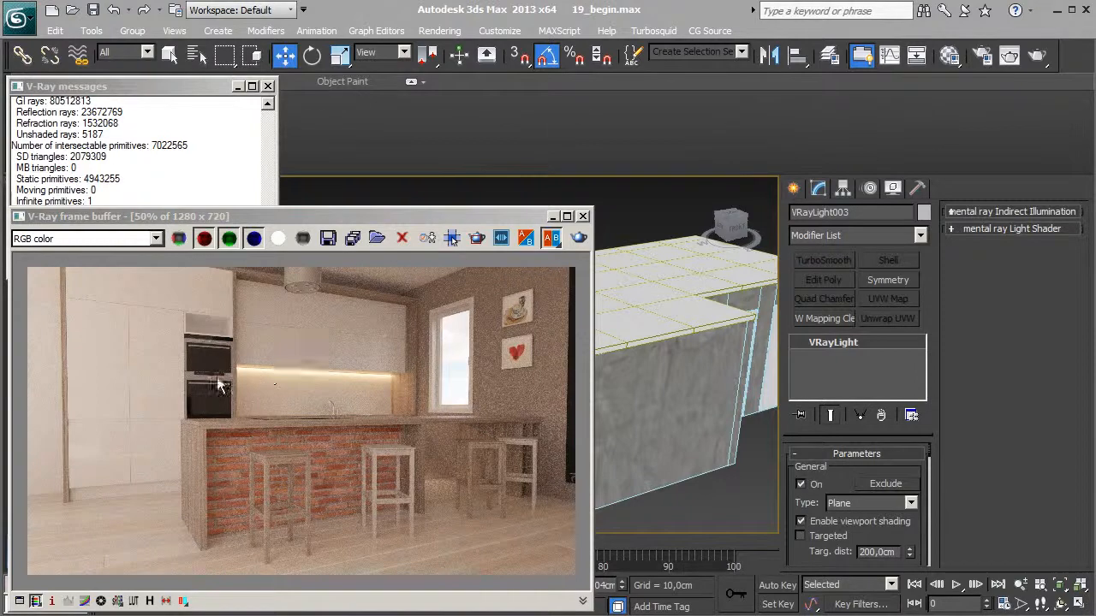
{"action": "double_click", "coordinate": [225, 365]}
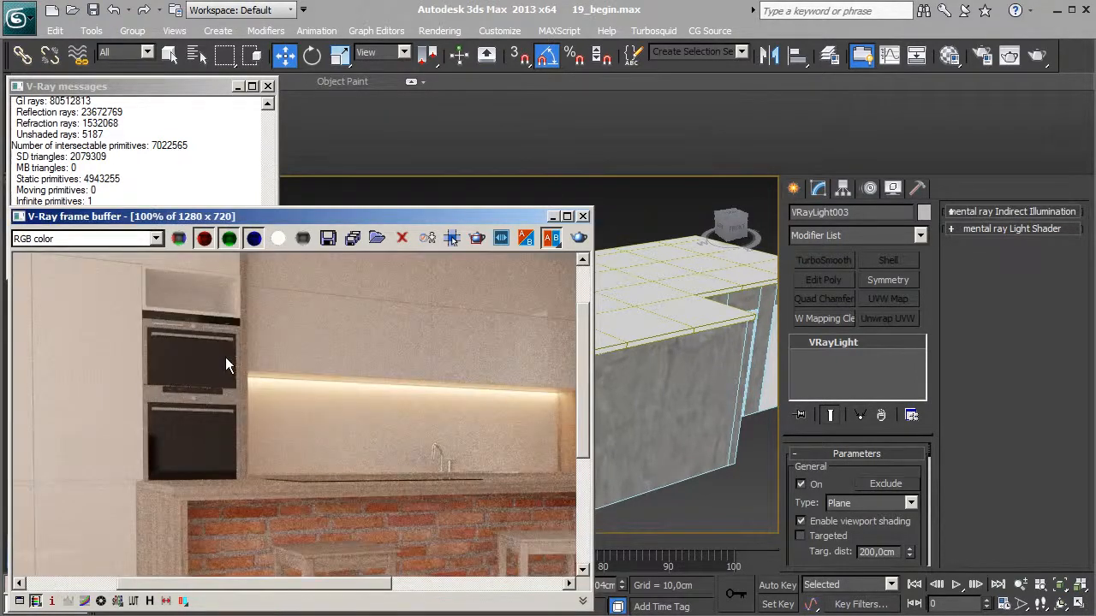
Set the reflection glossiness of the Shiny Black material to 0.99
{"action": "left_click", "coordinate": [949, 57]}
{"action": "left_click", "coordinate": [652, 69]}
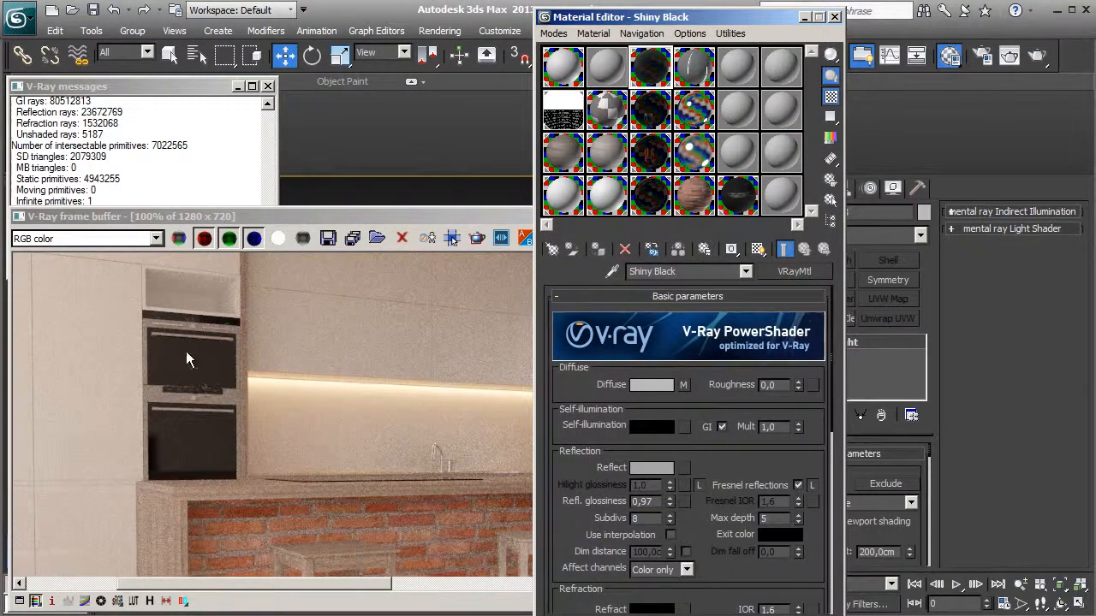
{"action": "double_click", "coordinate": [646, 502]}
{"action": "type", "text": "9"}
{"action": "key", "text": "Return"}
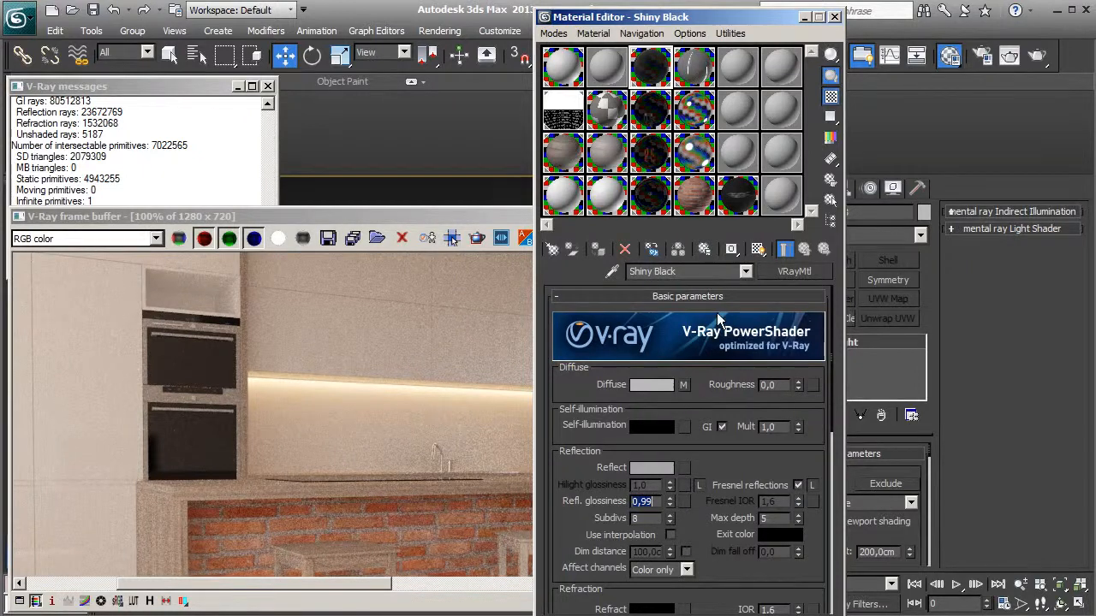
Close the frame buffer and V-Ray messages, and hide the apartment's ceiling
{"action": "left_click", "coordinate": [330, 374]}
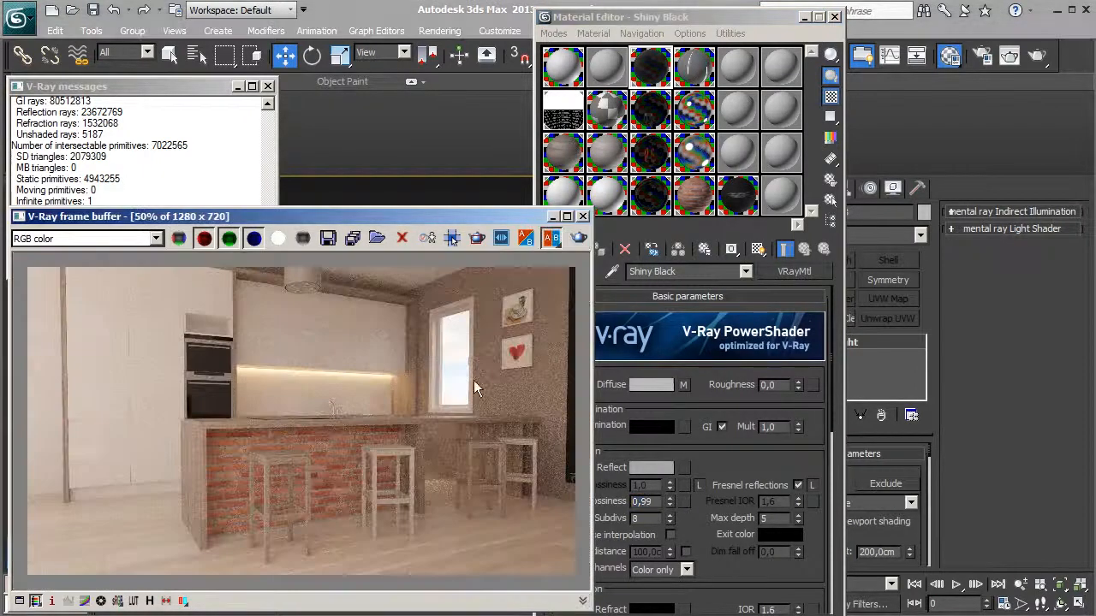
{"action": "left_click", "coordinate": [582, 217]}
{"action": "left_click", "coordinate": [268, 86]}
{"action": "middle_click_drag", "start_coordinate": [369, 329], "coordinate": [424, 346]}
{"action": "left_click", "coordinate": [469, 332]}
{"action": "right_click", "coordinate": [467, 317]}
{"action": "left_click", "coordinate": [497, 267]}
Sample the Wooden Floor material from the scene floor into an unused sample slot and enlarge its preview
{"action": "left_click", "coordinate": [738, 67]}
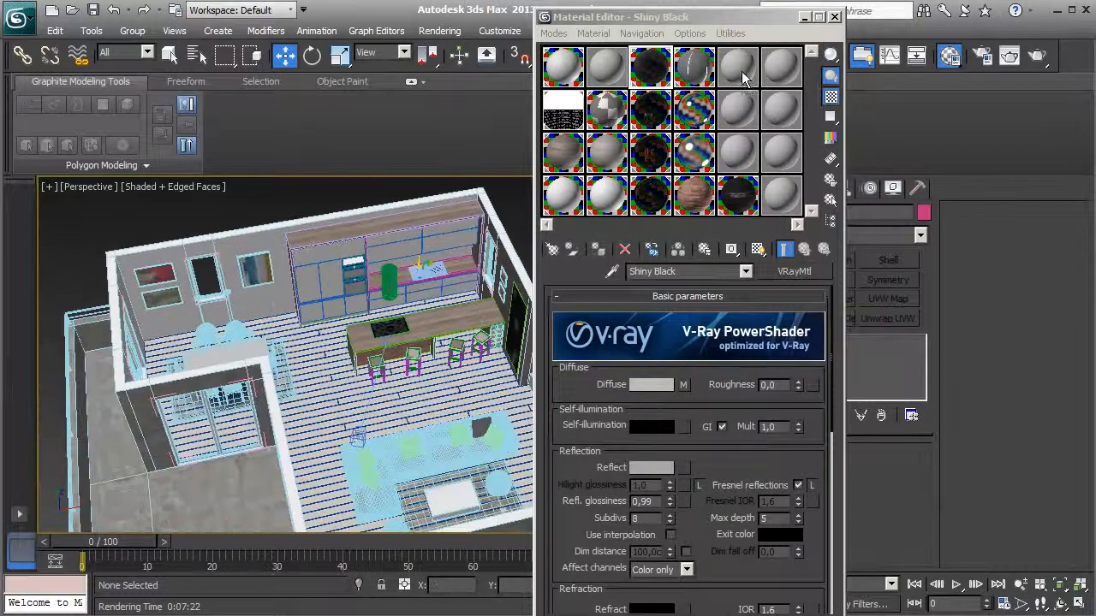
{"action": "left_click", "coordinate": [319, 396]}
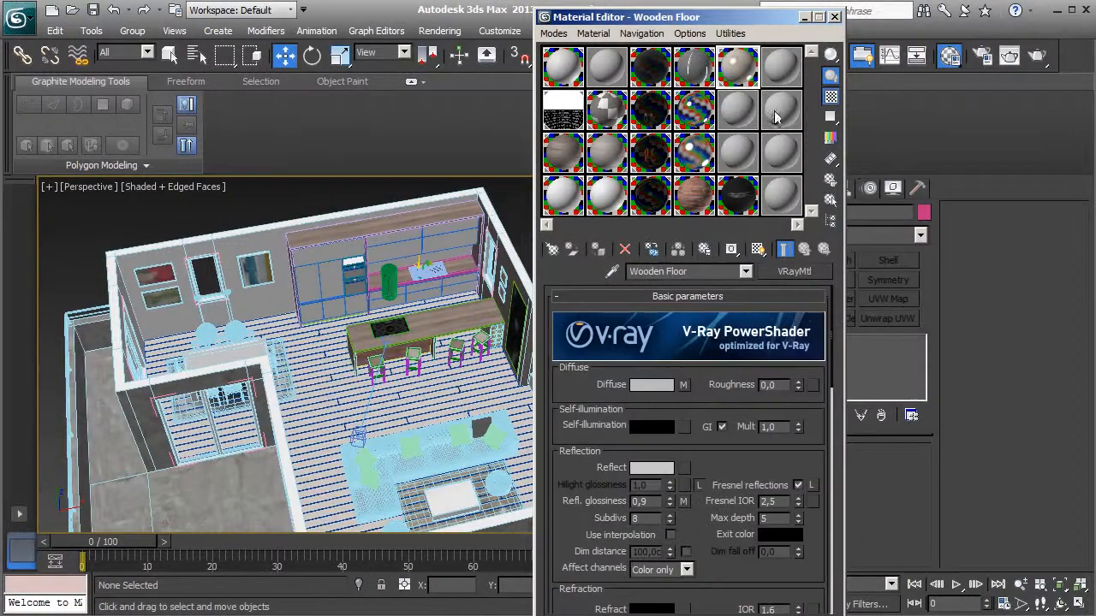
{"action": "double_click", "coordinate": [737, 74]}
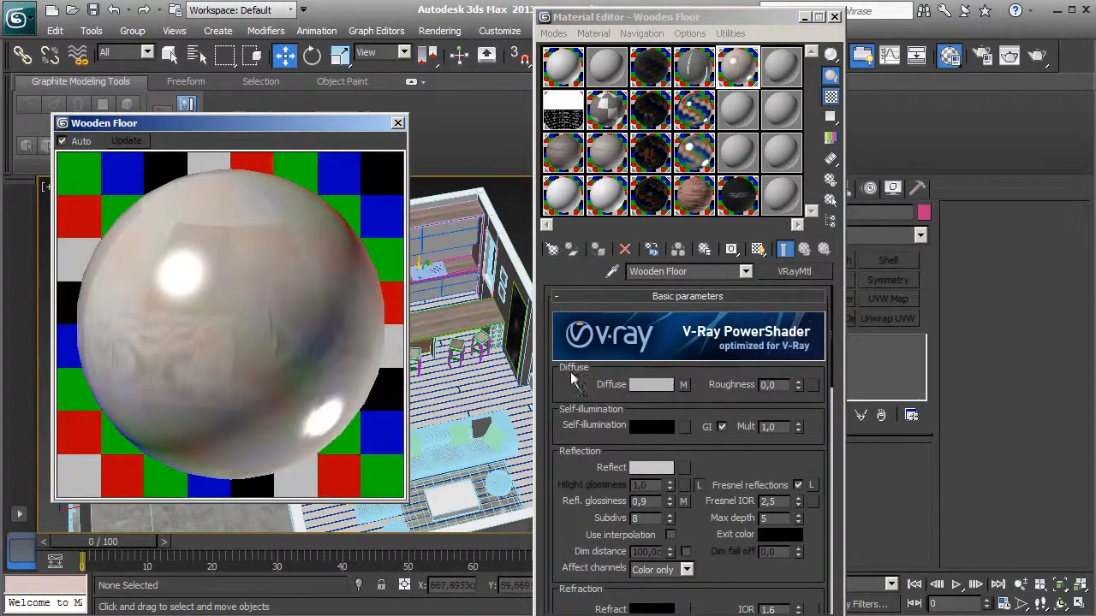
Set the Blur of the Wooden Floor's diffuse MultiTexture map to 1.0 and return to the parent material
{"action": "left_click", "coordinate": [683, 386]}
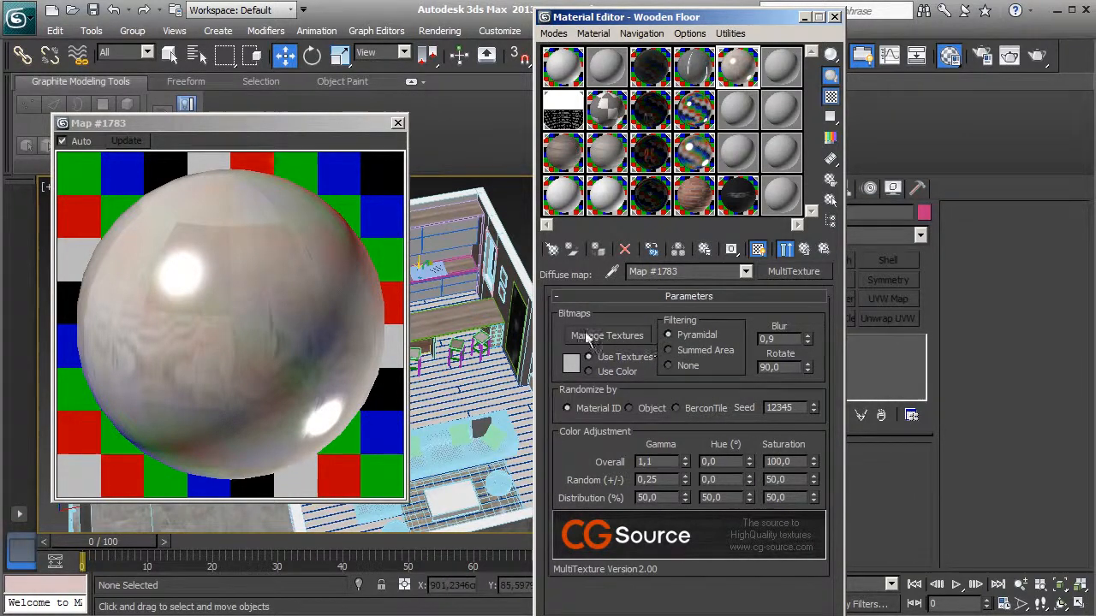
{"action": "double_click", "coordinate": [782, 338]}
{"action": "key", "text": "Return"}
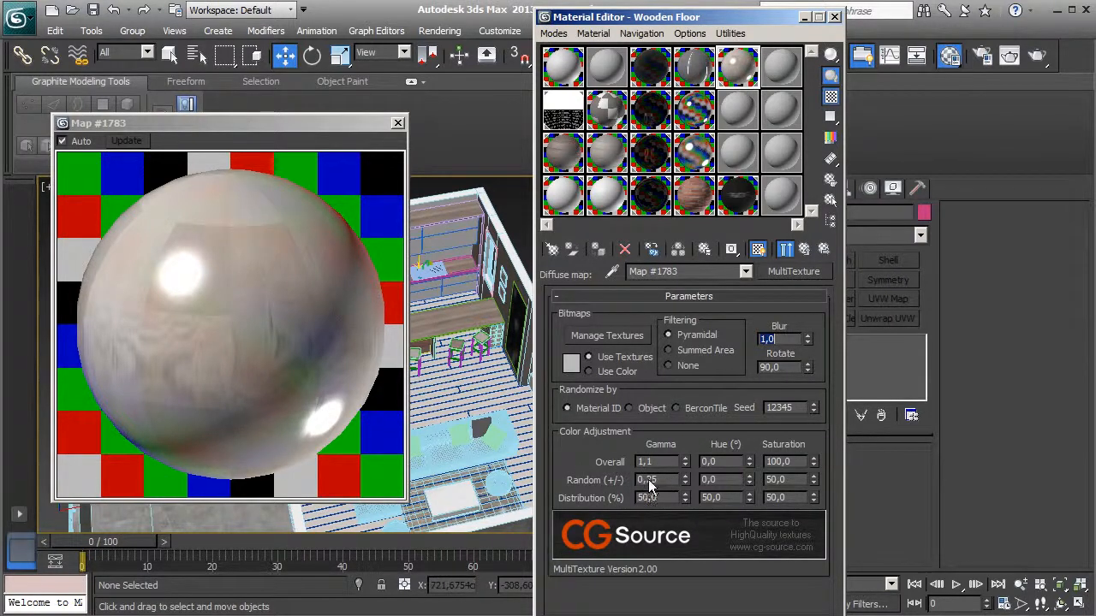
{"action": "left_click", "coordinate": [803, 248]}
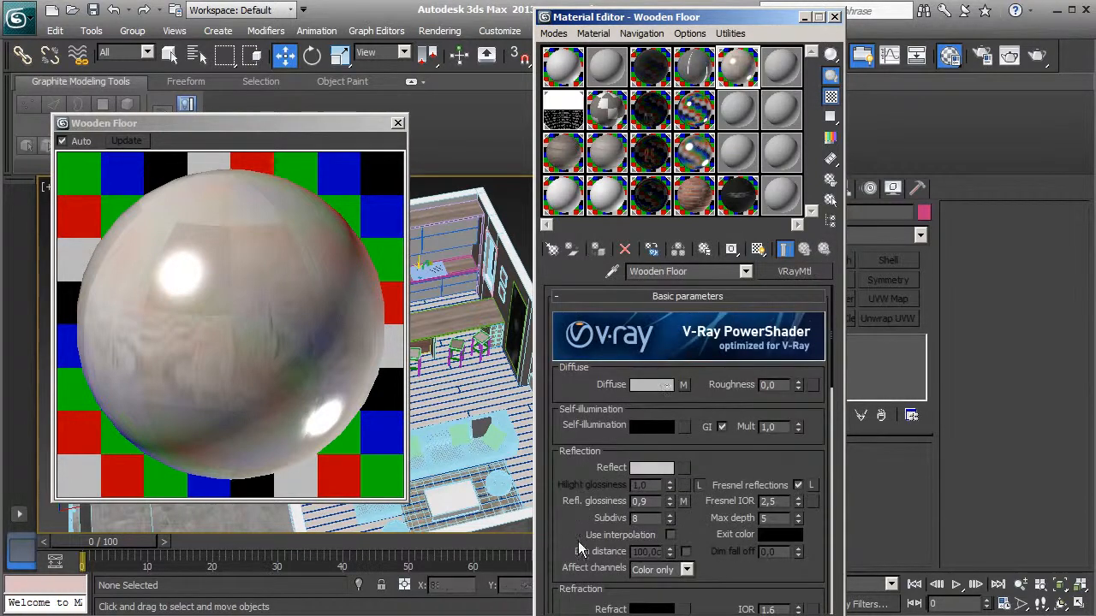
Examine the Wooden Floor's map amounts and the Color Correction settings of its reflection glossiness map, and close the enlarged preview
{"action": "scroll", "coordinate": [568, 530], "scroll_direction": "down", "scroll_amount": 5}
{"action": "scroll", "coordinate": [575, 466], "scroll_direction": "down", "scroll_amount": 5}
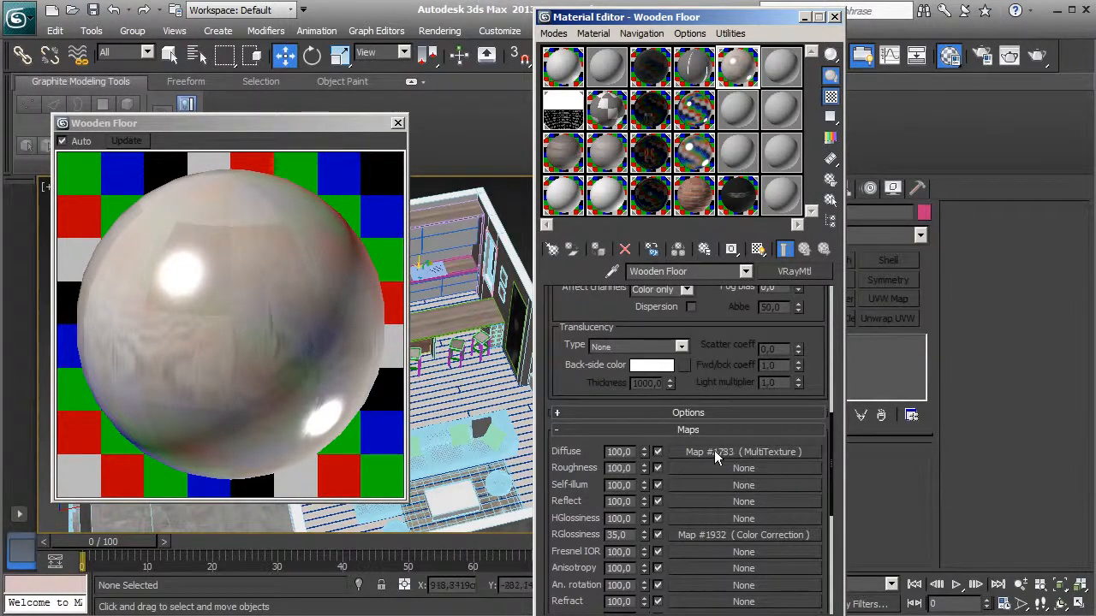
{"action": "left_click", "coordinate": [711, 535]}
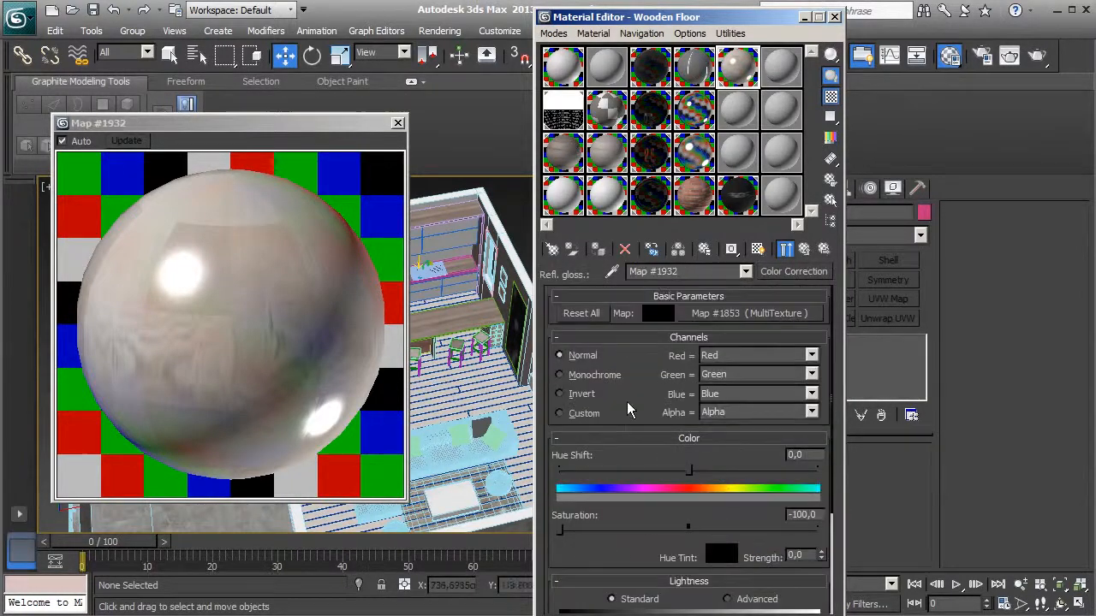
{"action": "scroll", "coordinate": [627, 401], "scroll_direction": "down", "scroll_amount": 3}
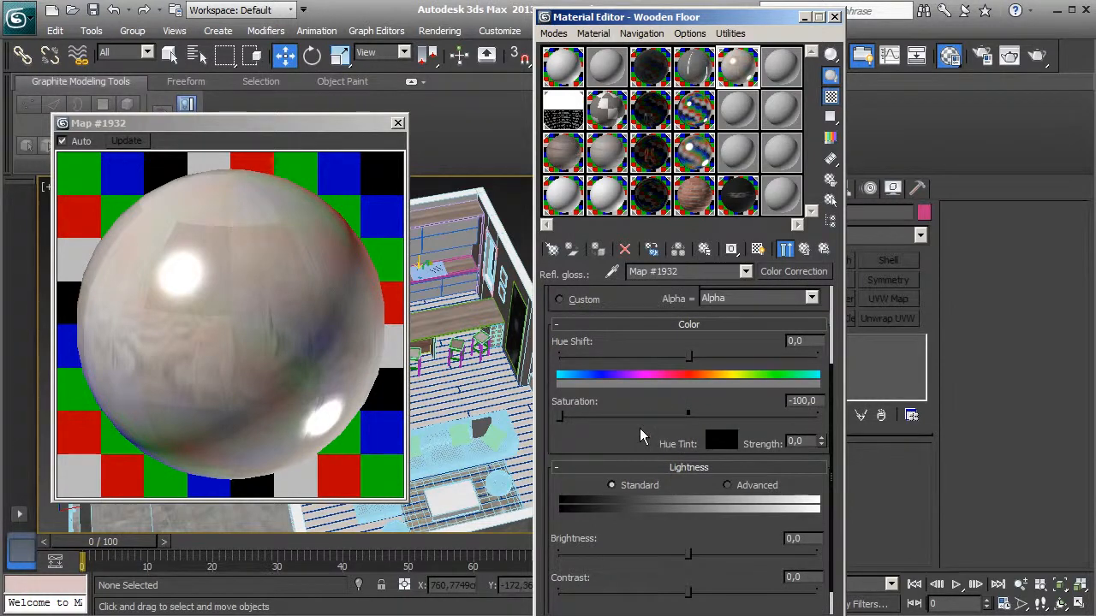
{"action": "scroll", "coordinate": [636, 352], "scroll_direction": "up", "scroll_amount": 4}
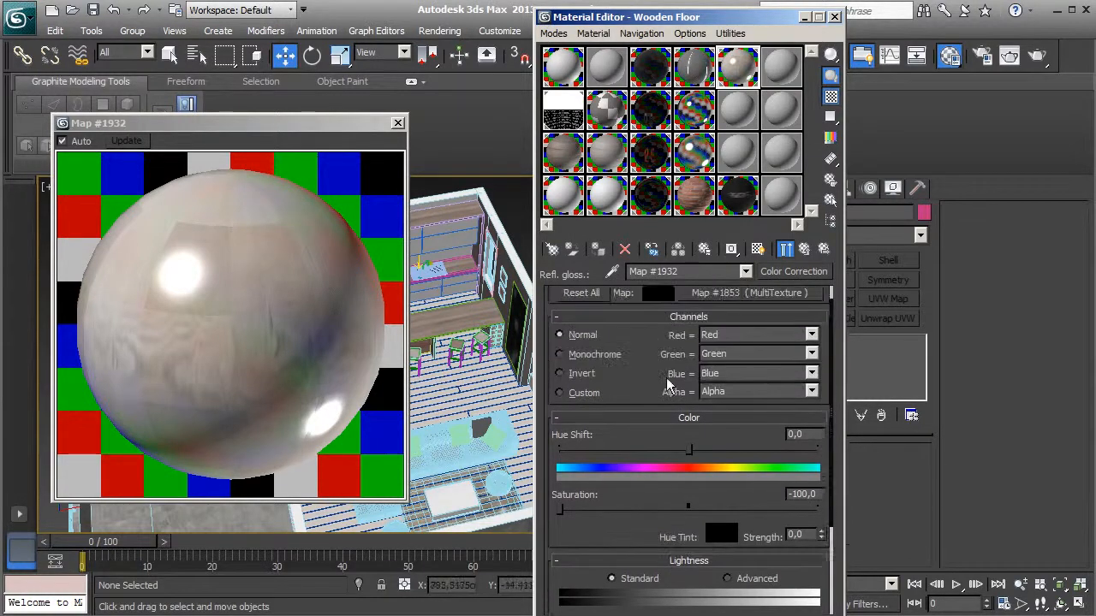
{"action": "left_click", "coordinate": [804, 249]}
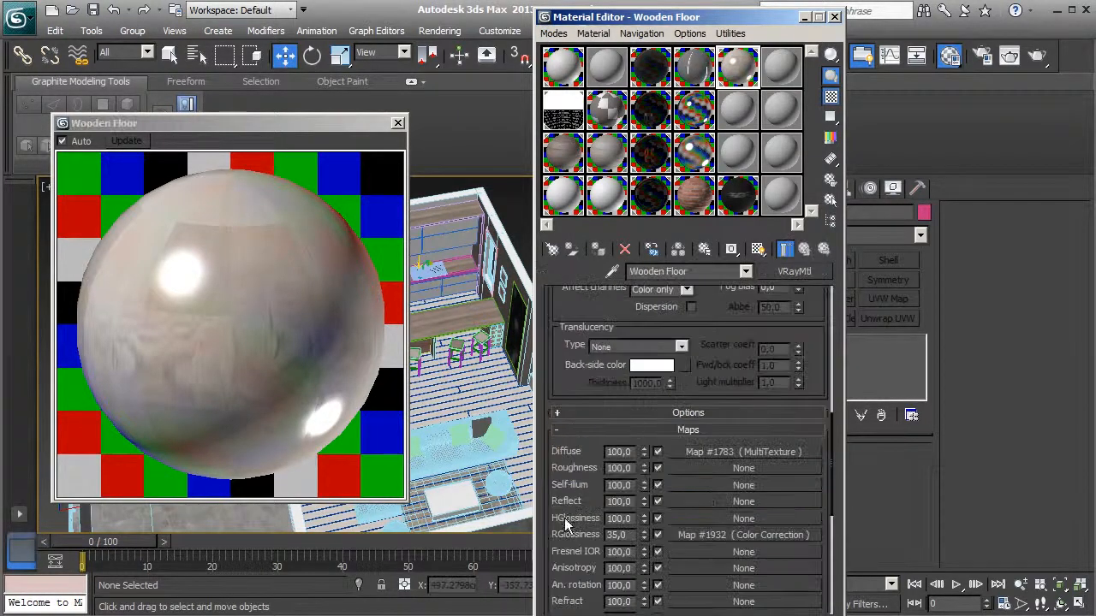
{"action": "scroll", "coordinate": [672, 404], "scroll_direction": "down", "scroll_amount": 4}
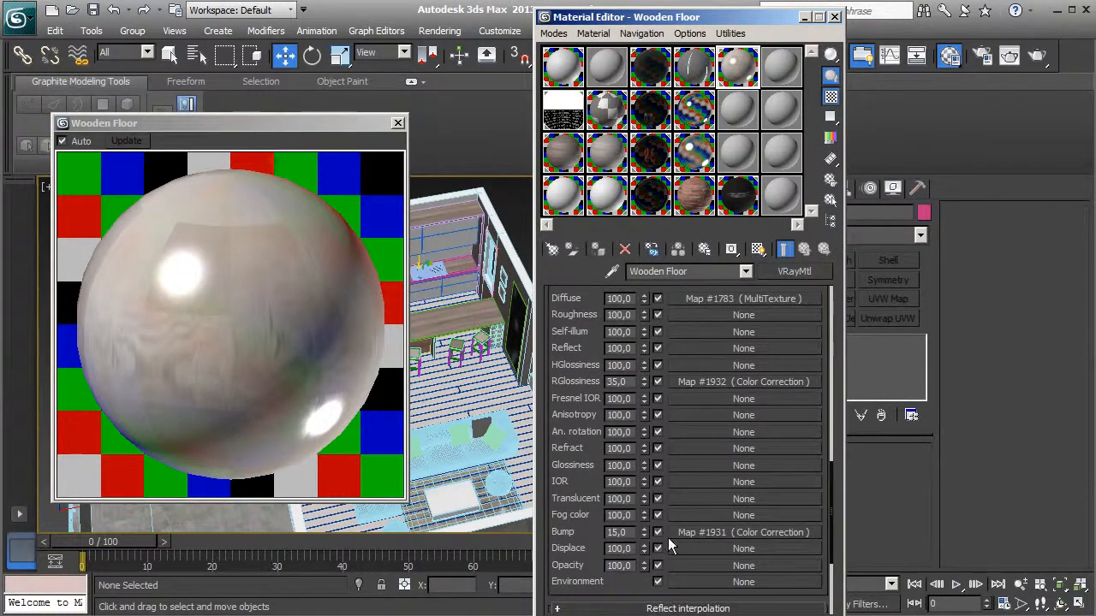
{"action": "left_click_drag", "start_coordinate": [604, 379], "coordinate": [608, 596]}
{"action": "left_click_drag", "start_coordinate": [709, 334], "coordinate": [690, 608]}
{"action": "left_click", "coordinate": [397, 122]}
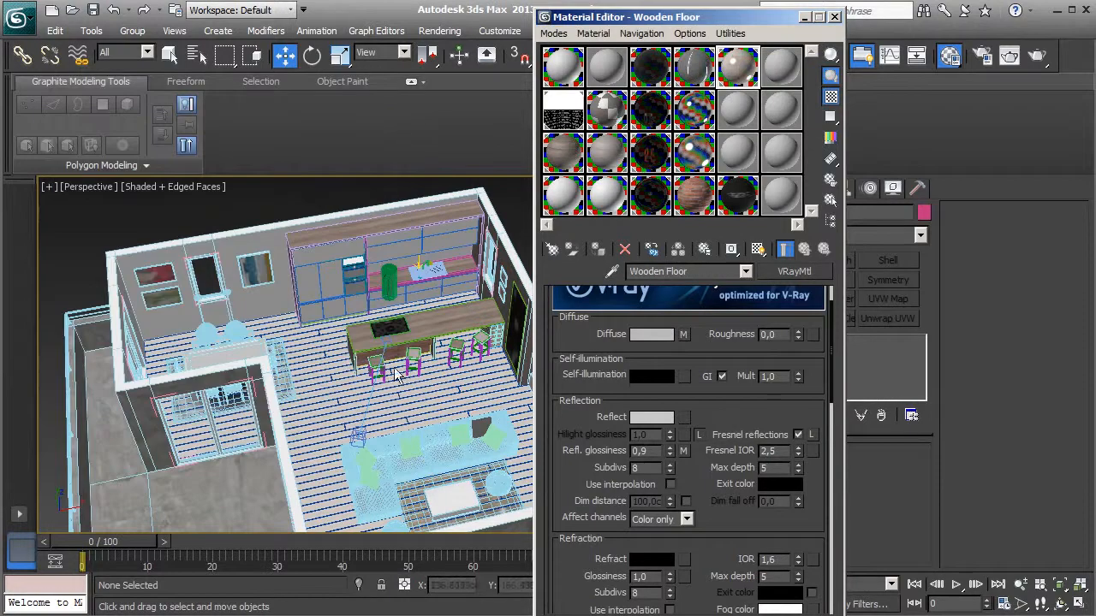
Sample the Windows Glass material from the kitchen window into an unused slot and check its diffuse colour
{"action": "scroll", "coordinate": [359, 370], "scroll_direction": "up", "scroll_amount": 2}
{"action": "scroll", "coordinate": [359, 370], "scroll_direction": "up", "scroll_amount": 6}
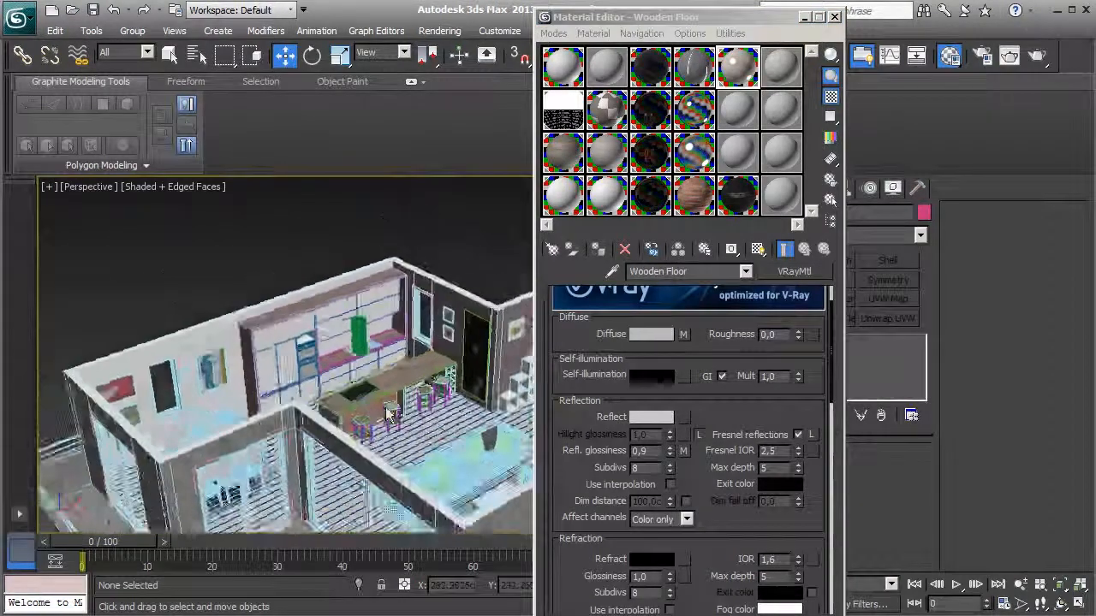
{"action": "left_click", "coordinate": [729, 117]}
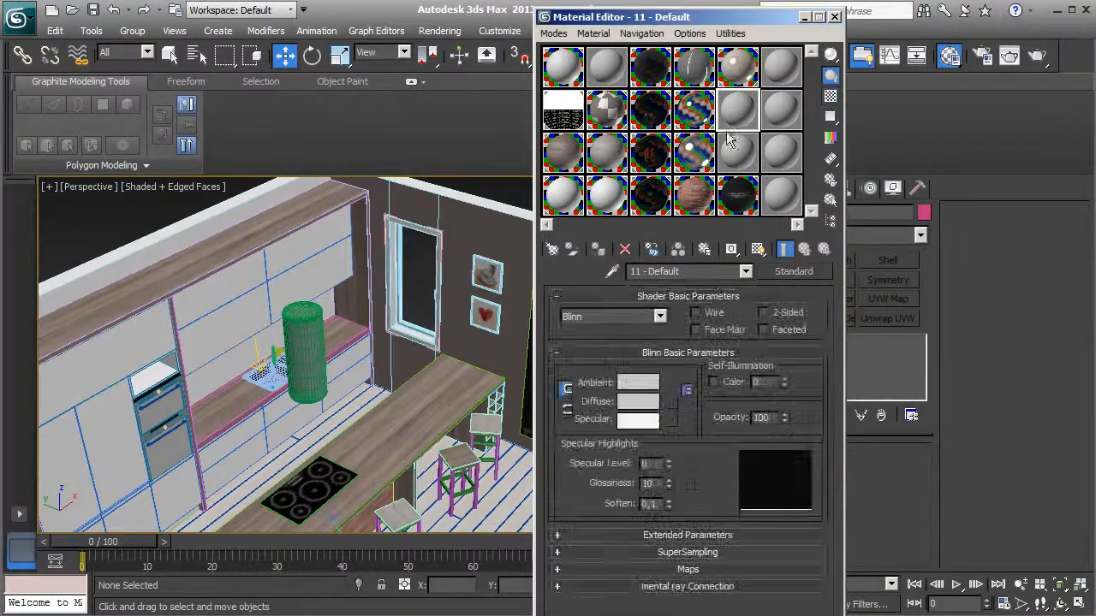
{"action": "left_click", "coordinate": [421, 281]}
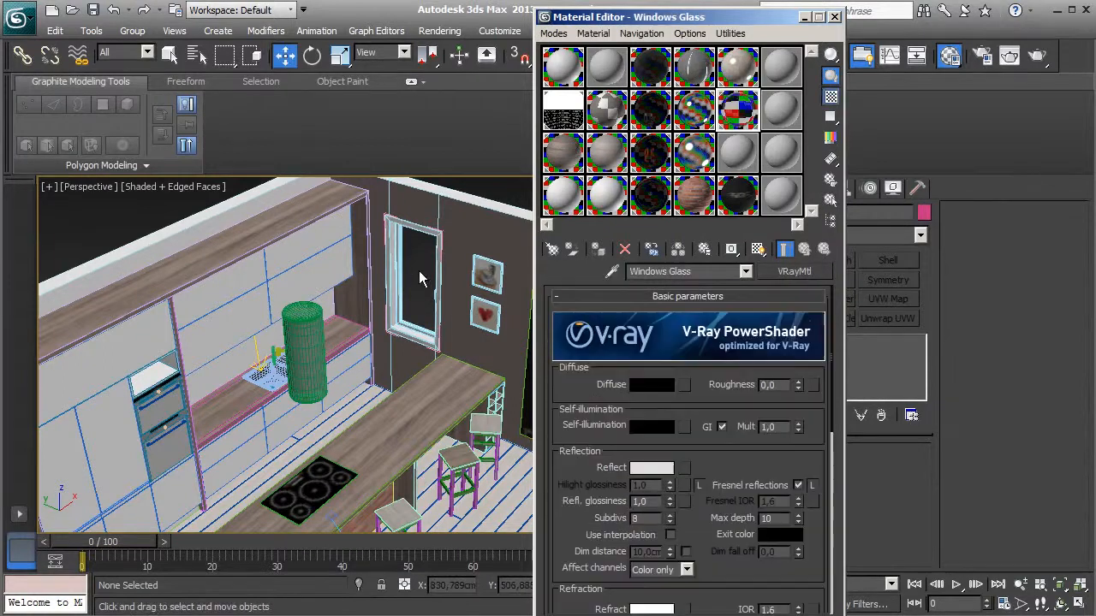
{"action": "left_click", "coordinate": [652, 388]}
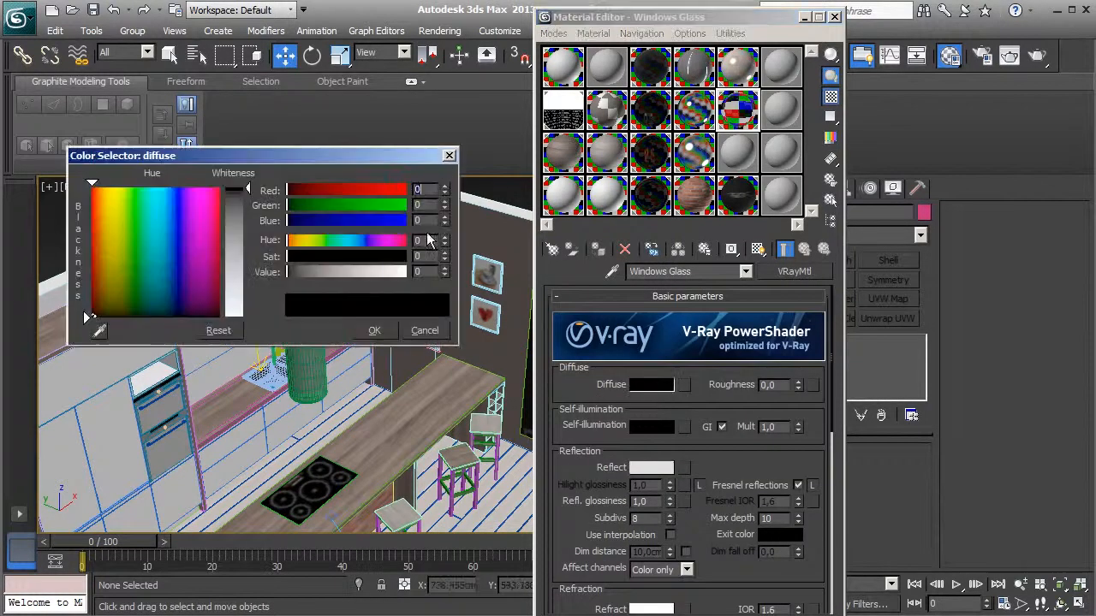
{"action": "left_click", "coordinate": [374, 330]}
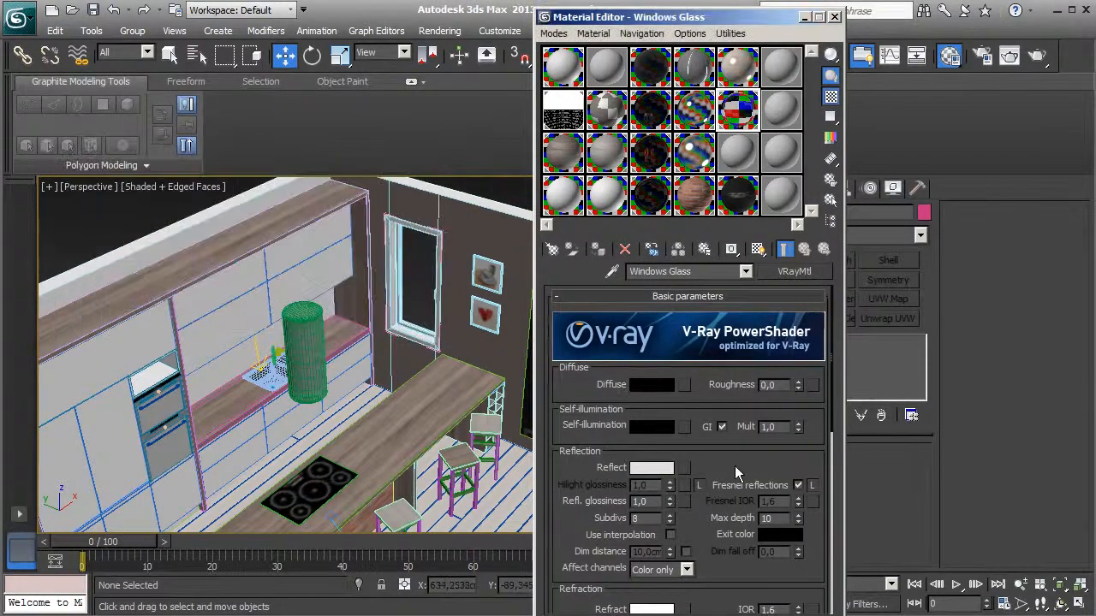
Examine the Windows Glass material's reflection and refraction colours and its refraction options, and close the Material Editor
{"action": "scroll", "coordinate": [735, 466], "scroll_direction": "down", "scroll_amount": 3}
{"action": "left_click", "coordinate": [650, 386]}
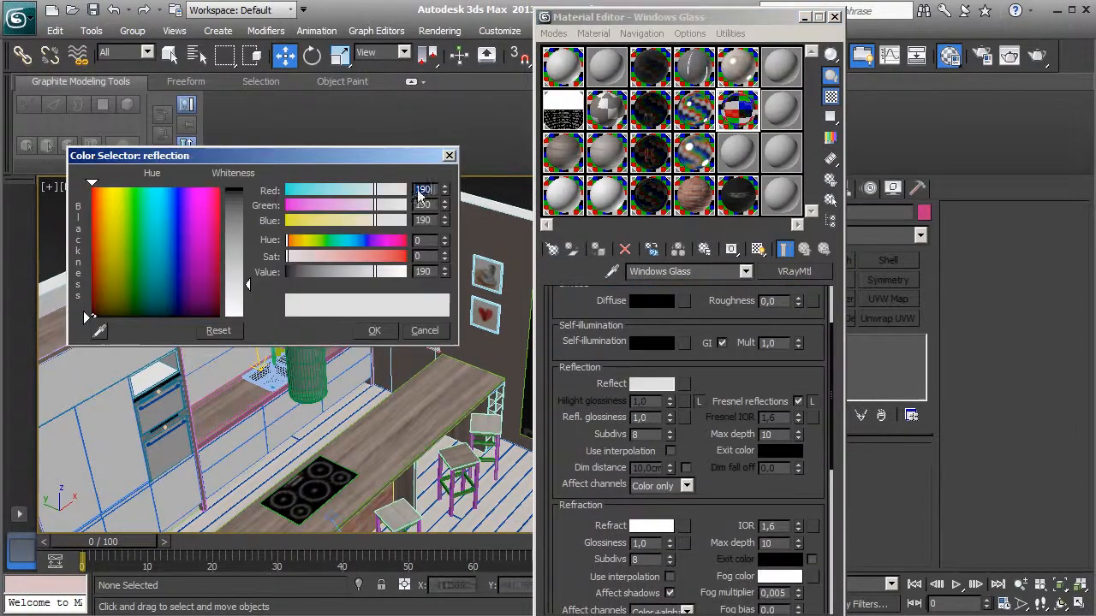
{"action": "left_click", "coordinate": [382, 331]}
{"action": "scroll", "coordinate": [728, 477], "scroll_direction": "down", "scroll_amount": 5}
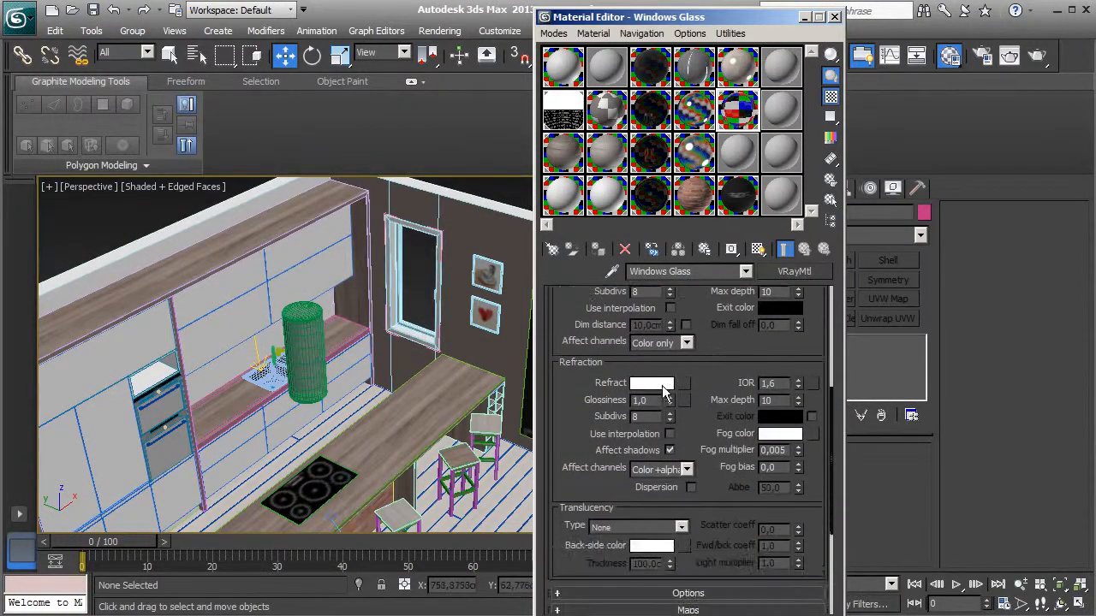
{"action": "left_click", "coordinate": [652, 384]}
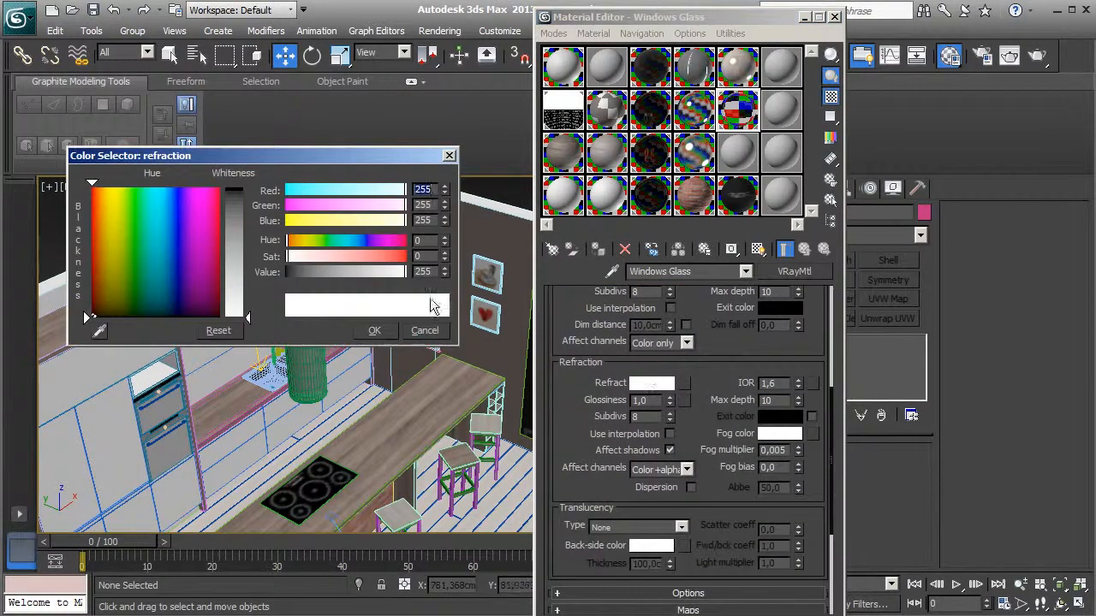
{"action": "left_click", "coordinate": [374, 331]}
{"action": "scroll", "coordinate": [695, 413], "scroll_direction": "down", "scroll_amount": 1}
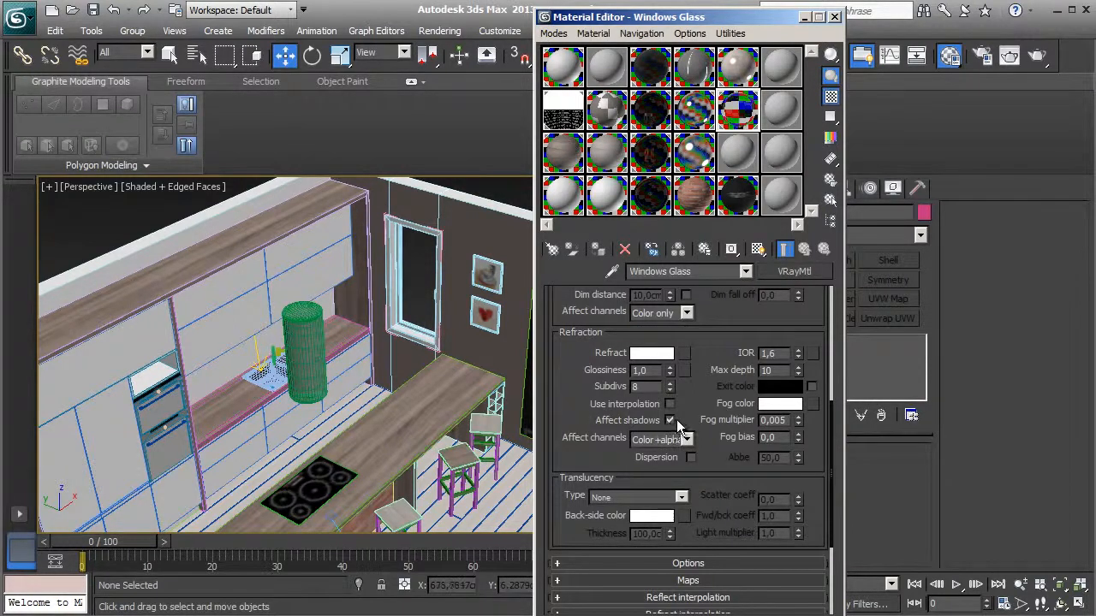
{"action": "scroll", "coordinate": [698, 418], "scroll_direction": "up", "scroll_amount": 2}
{"action": "left_click_drag", "start_coordinate": [728, 364], "coordinate": [733, 511]}
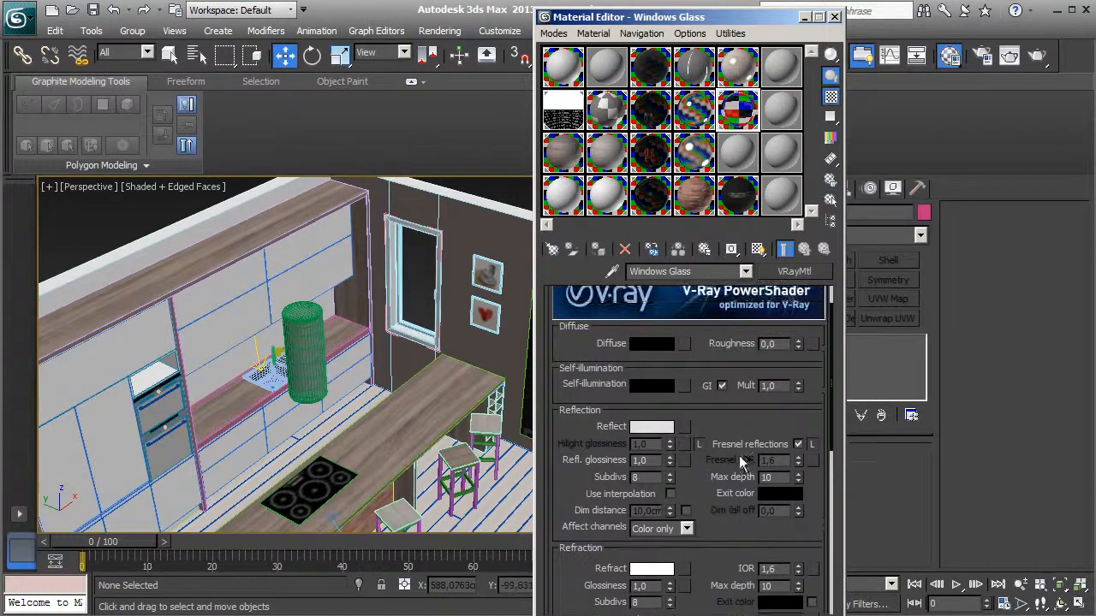
{"action": "left_click", "coordinate": [833, 16]}
Enable the override material in the V-Ray global switches and close the render setup
{"action": "middle_click_drag", "start_coordinate": [593, 322], "coordinate": [556, 306]}
{"action": "scroll", "coordinate": [606, 279], "scroll_direction": "down", "scroll_amount": 2}
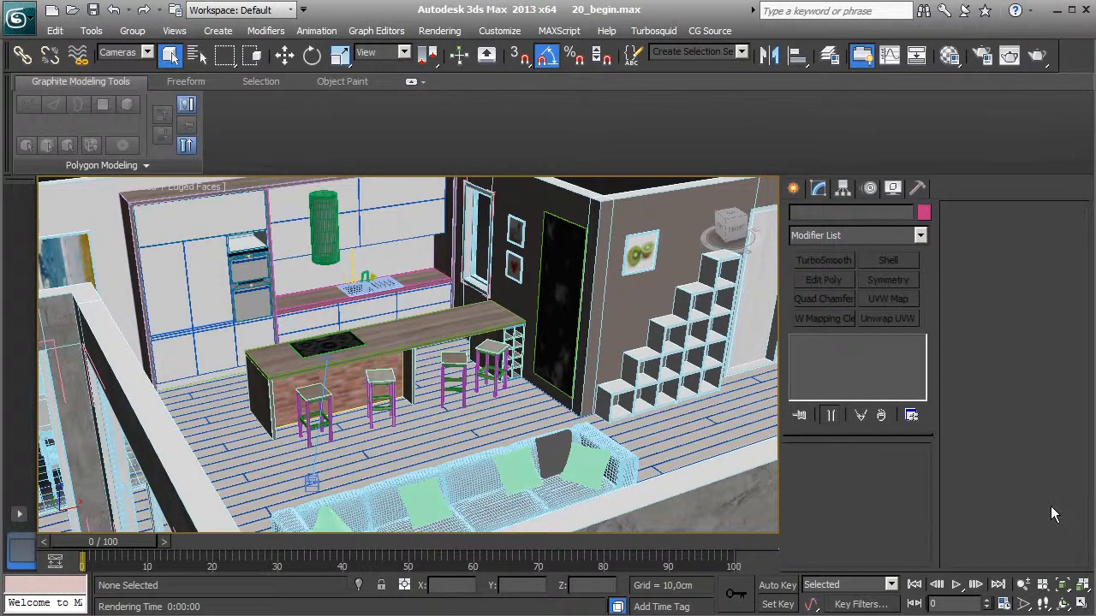
{"action": "left_click", "coordinate": [982, 56]}
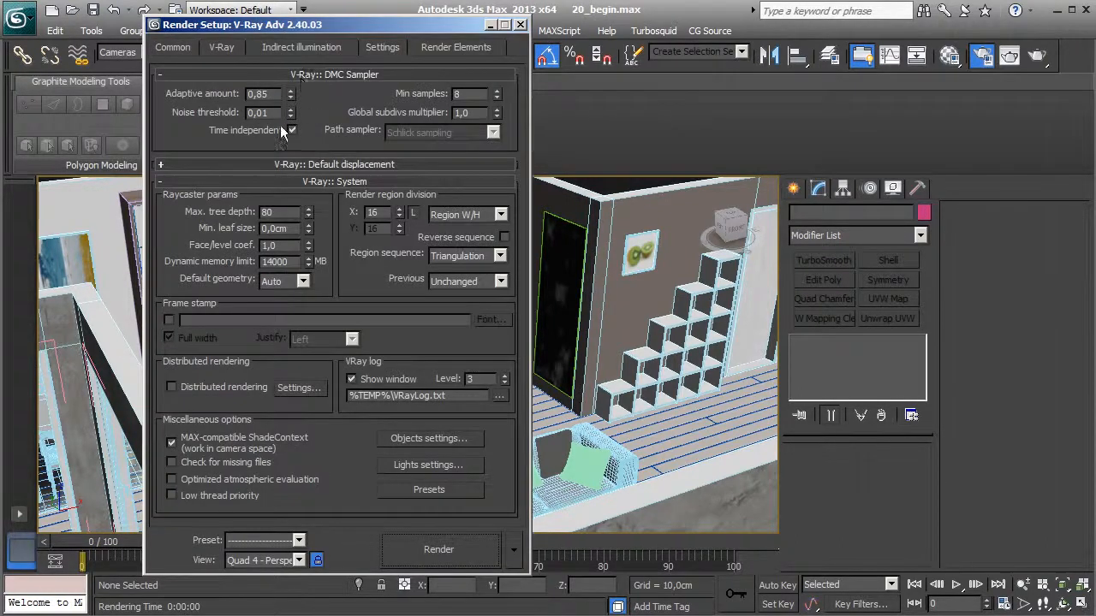
{"action": "left_click", "coordinate": [226, 50]}
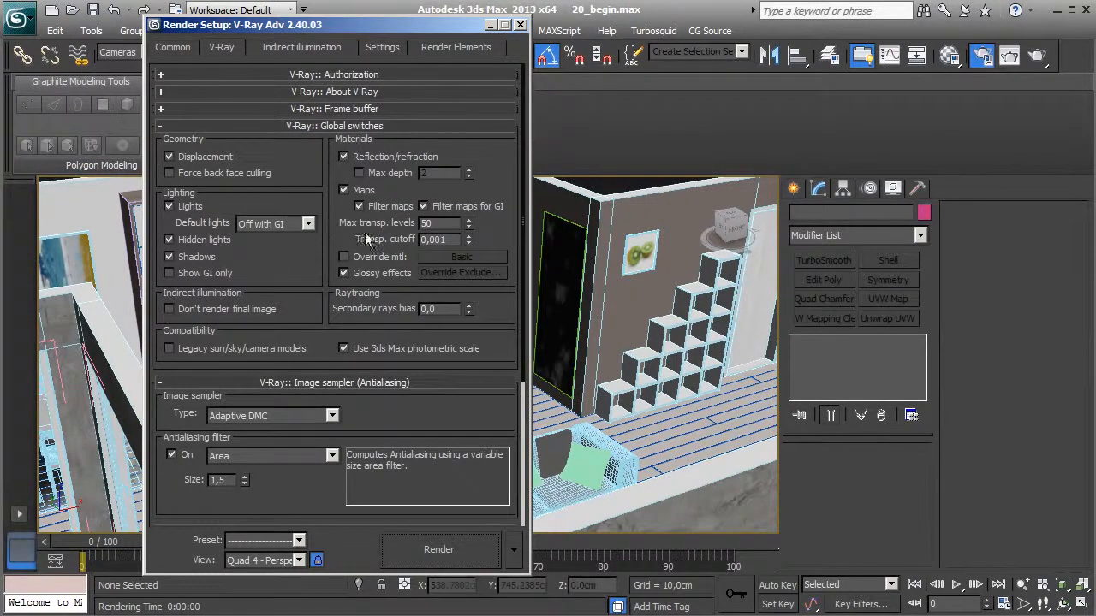
{"action": "left_click", "coordinate": [344, 257]}
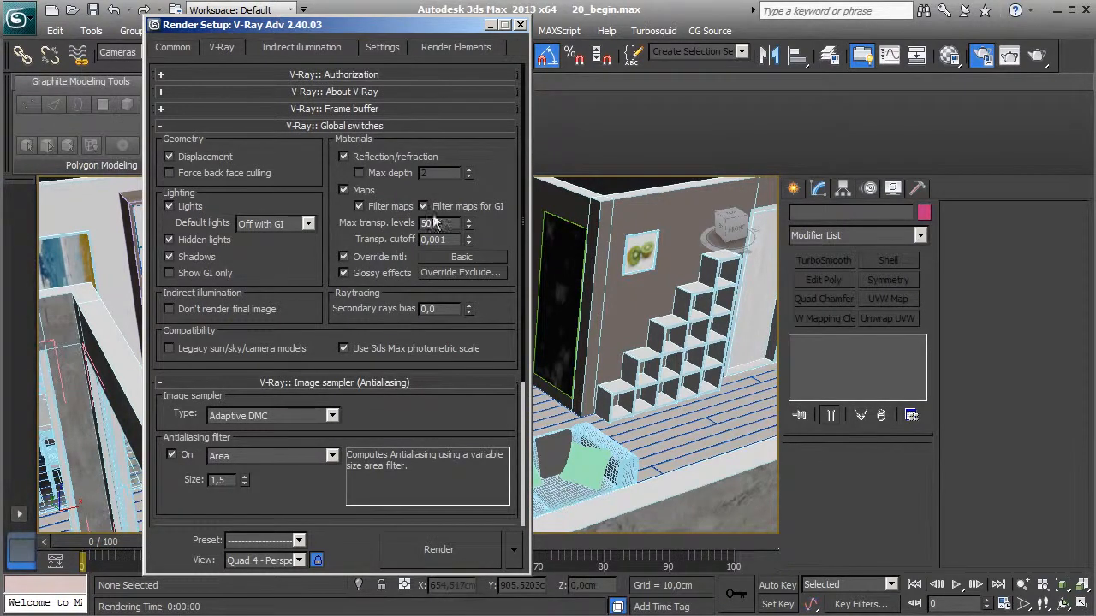
{"action": "left_click", "coordinate": [520, 25]}
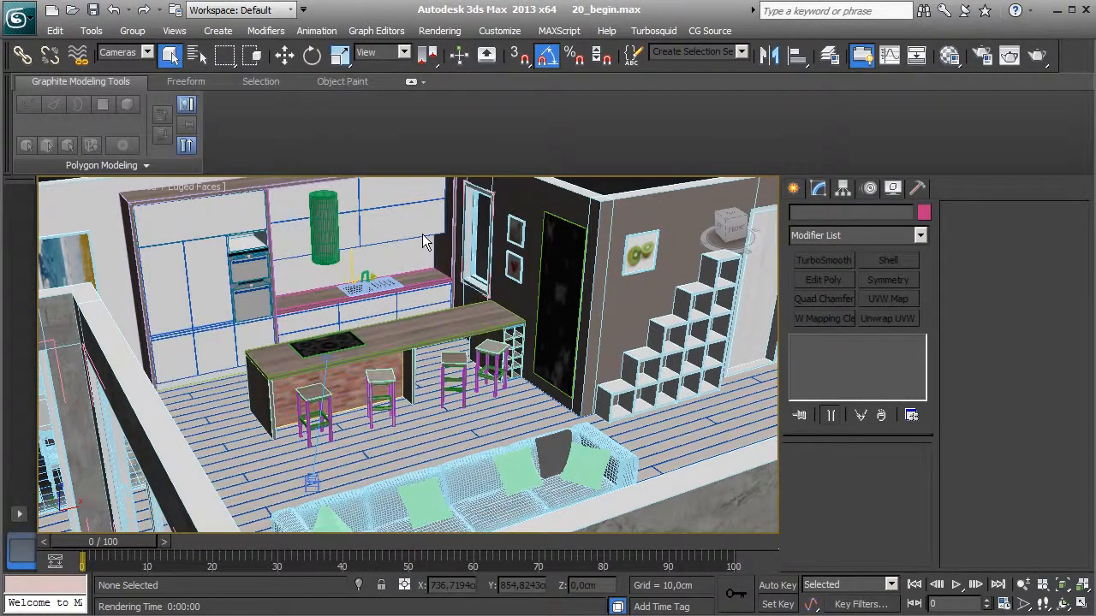
Unhide all scene objects and keep the selection filter on Cameras
{"action": "right_click", "coordinate": [447, 262]}
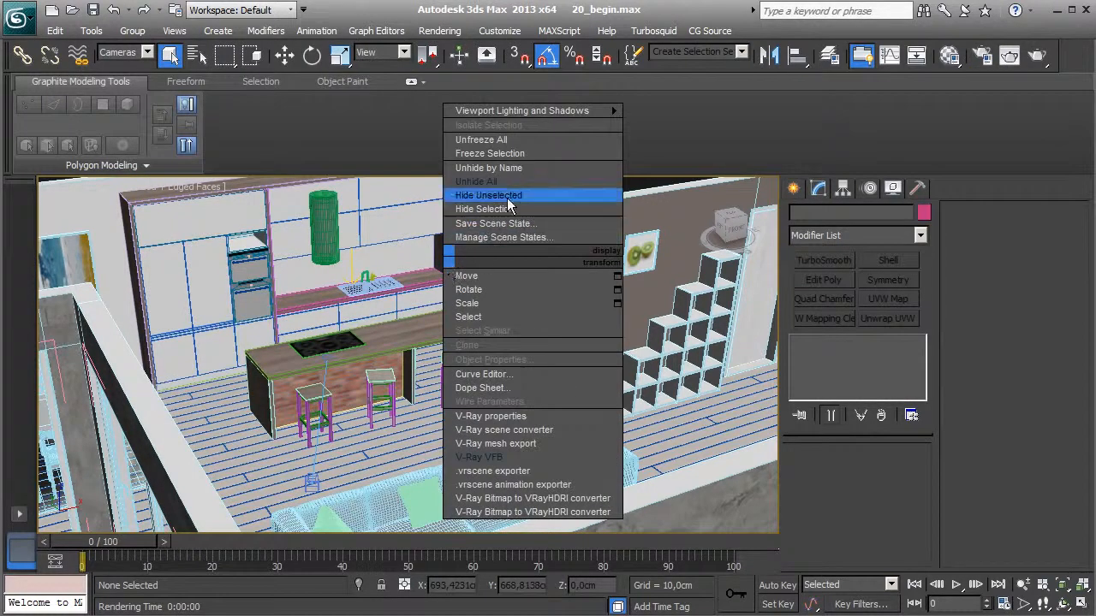
{"action": "left_click", "coordinate": [477, 182]}
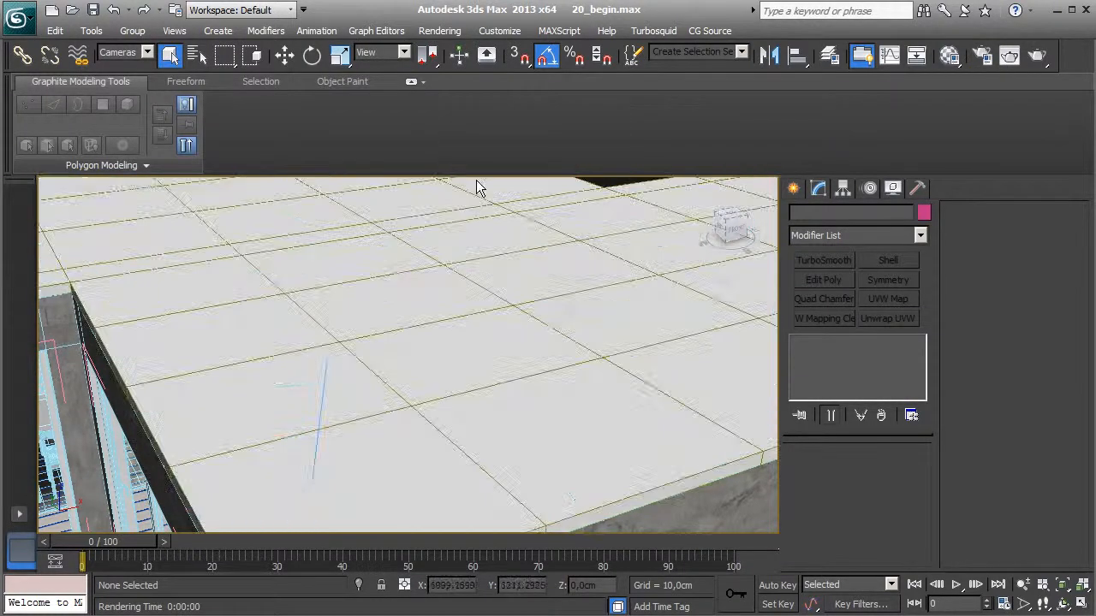
{"action": "left_click", "coordinate": [120, 53]}
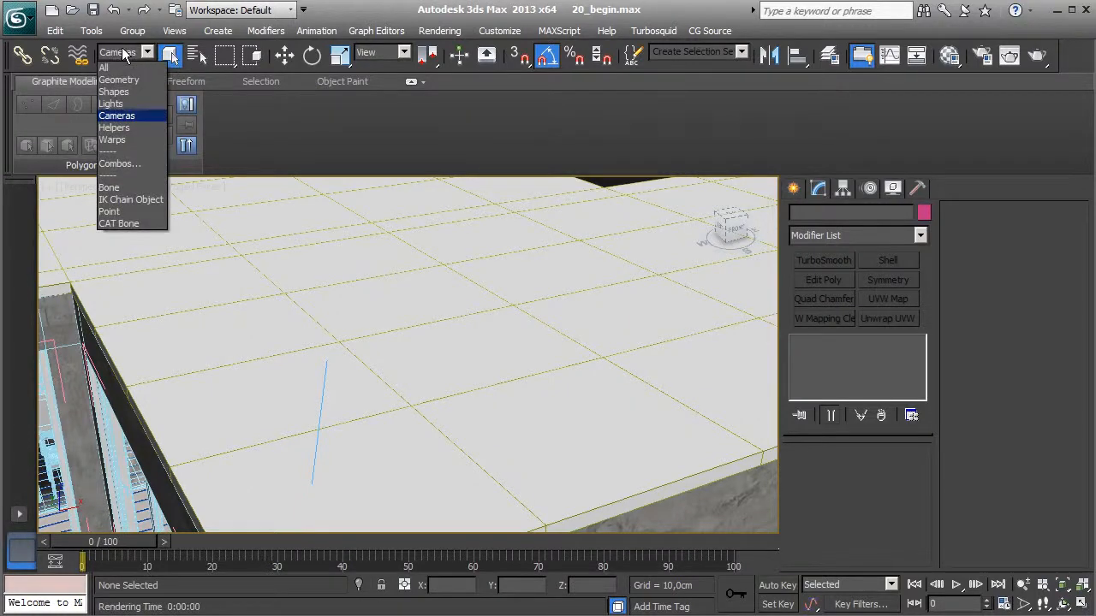
{"action": "left_click", "coordinate": [123, 53]}
{"action": "left_click", "coordinate": [123, 53]}
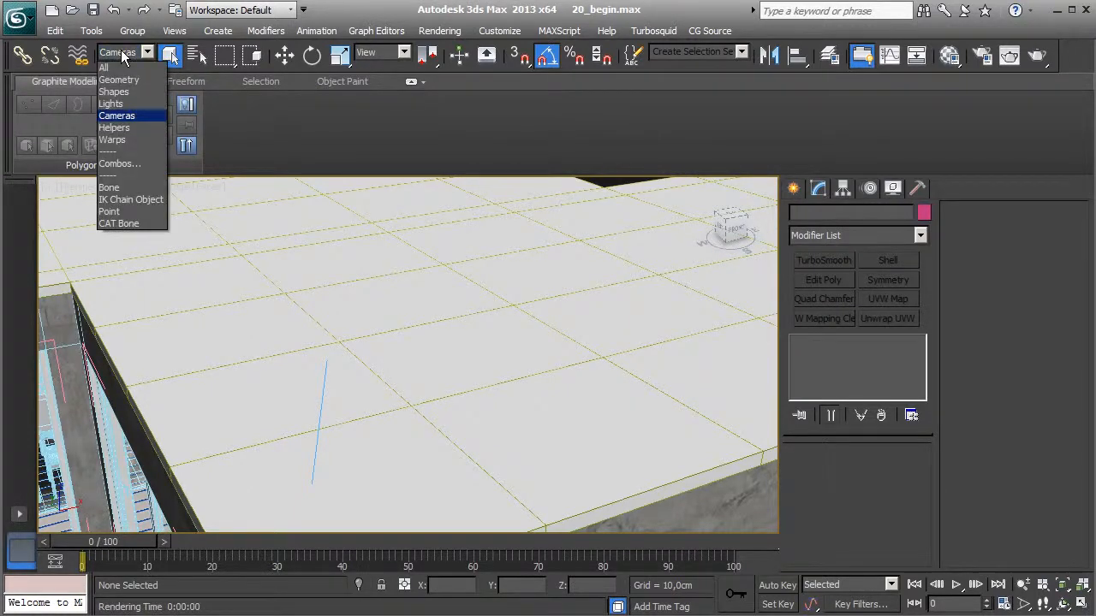
{"action": "left_click", "coordinate": [124, 114]}
{"action": "key", "text": "z"}
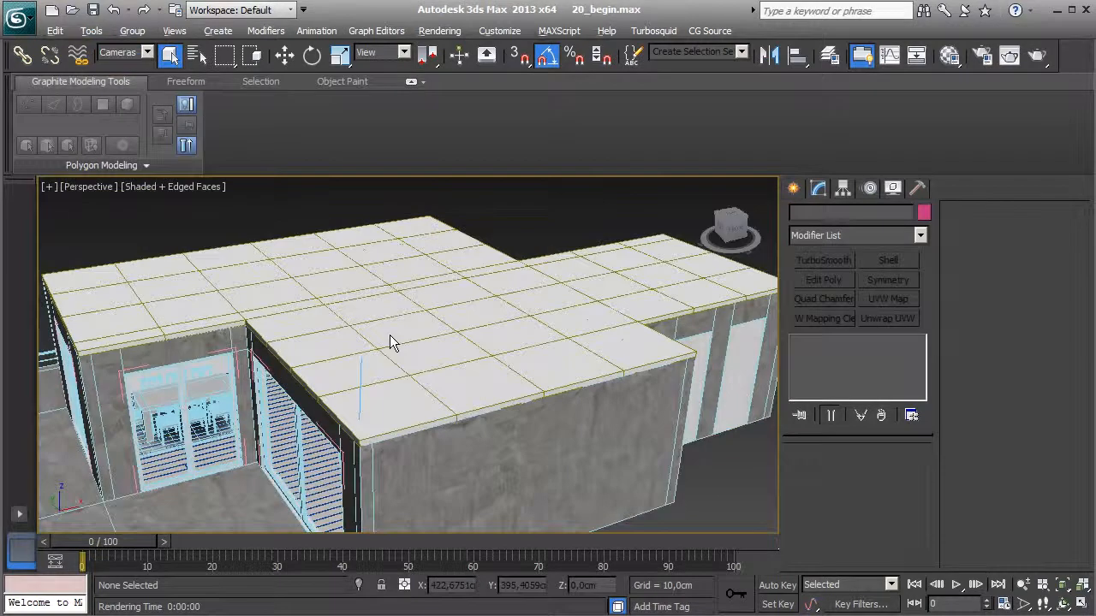
Reposition the V-Ray physical camera slightly in the Top view of the four-view layout and set its height to 105 cm
{"action": "key", "text": "alt+w"}
{"action": "left_click", "coordinate": [284, 54]}
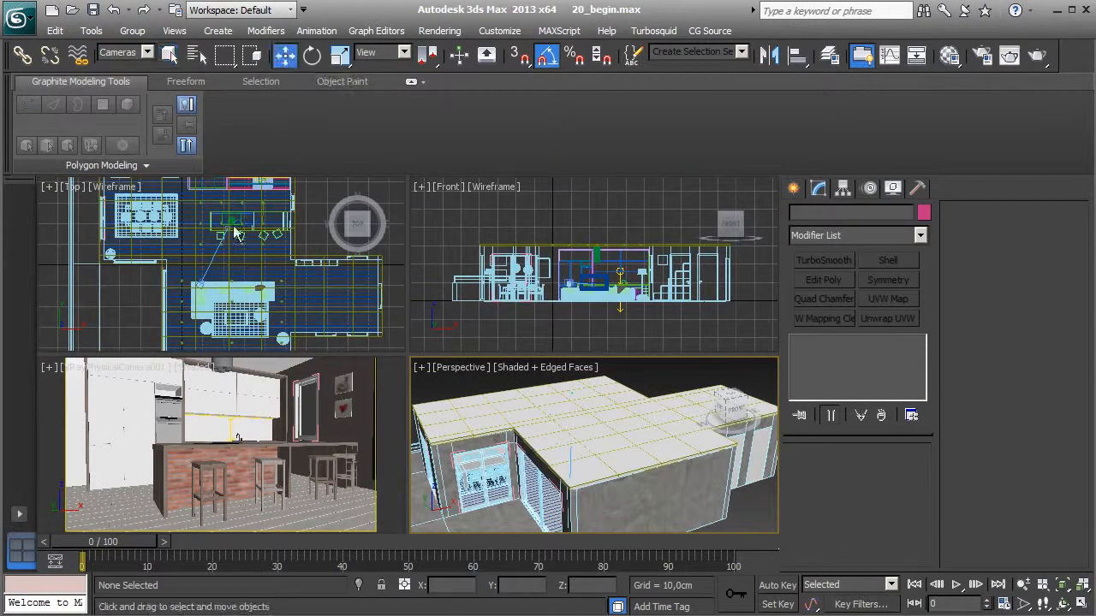
{"action": "scroll", "coordinate": [214, 257], "scroll_direction": "up", "scroll_amount": 3}
{"action": "scroll", "coordinate": [203, 267], "scroll_direction": "up", "scroll_amount": 2}
{"action": "left_click", "coordinate": [190, 272]}
{"action": "scroll", "coordinate": [188, 281], "scroll_direction": "up", "scroll_amount": 2}
{"action": "left_click_drag", "start_coordinate": [184, 272], "coordinate": [177, 279]}
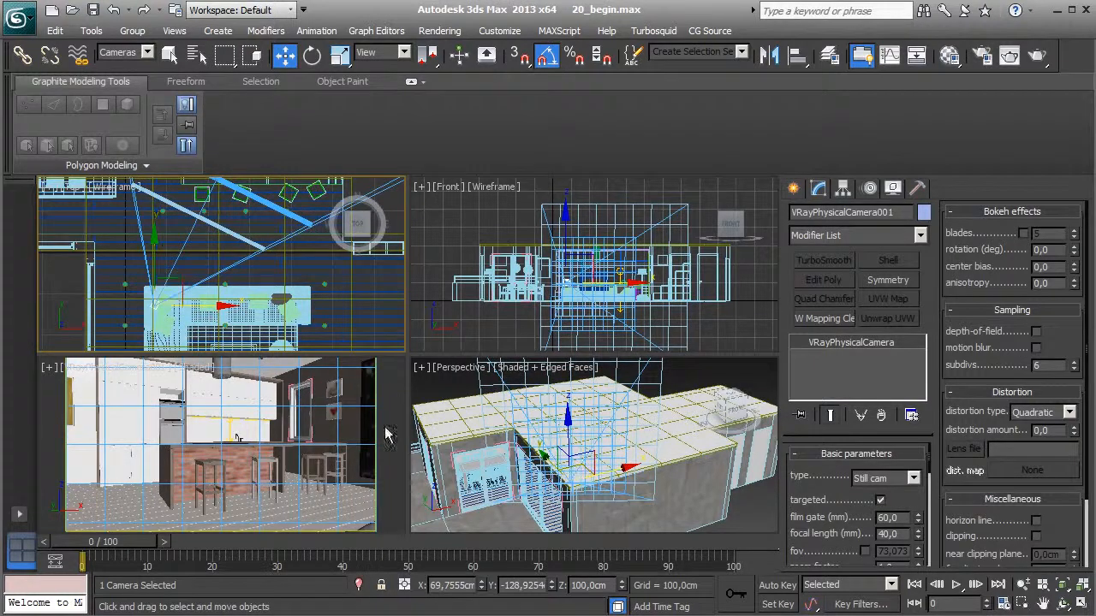
{"action": "double_click", "coordinate": [590, 586]}
{"action": "type", "text": "105"}
{"action": "key", "text": "Return"}
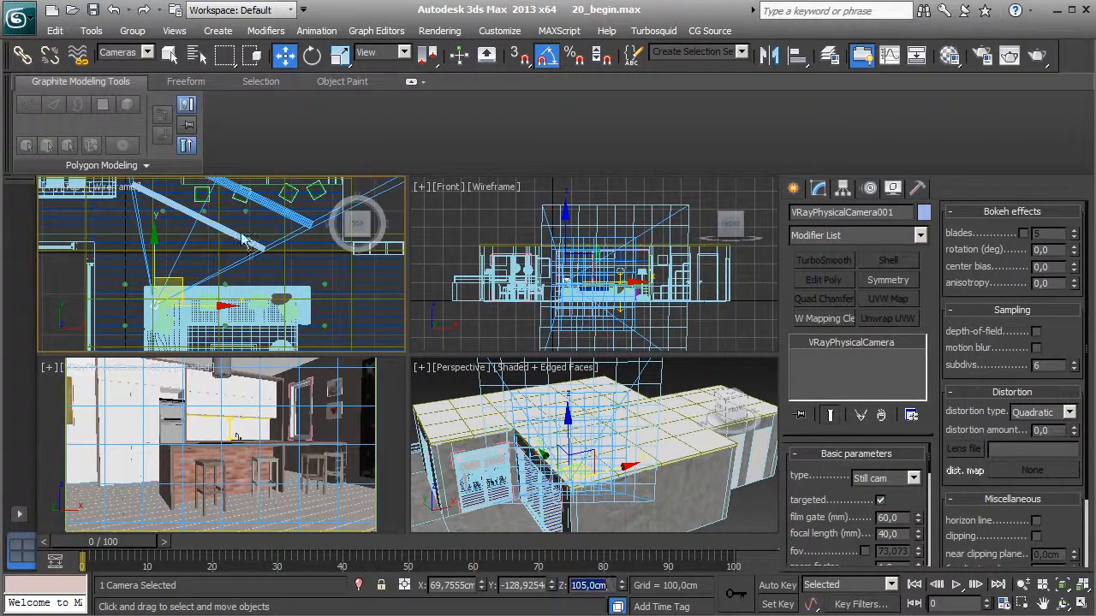
Shift the camera's target slightly in the Top view and set its height to 100 cm
{"action": "middle_click_drag", "start_coordinate": [228, 222], "coordinate": [221, 236]}
{"action": "left_click", "coordinate": [204, 193]}
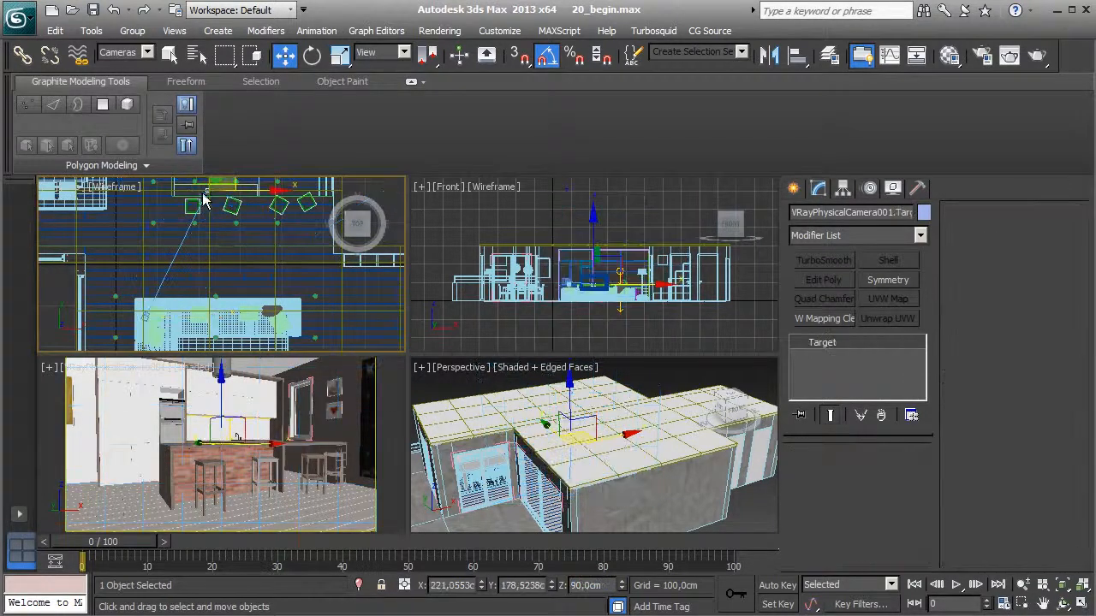
{"action": "scroll", "coordinate": [222, 233], "scroll_direction": "down", "scroll_amount": 2}
{"action": "left_click_drag", "start_coordinate": [235, 186], "coordinate": [234, 185]}
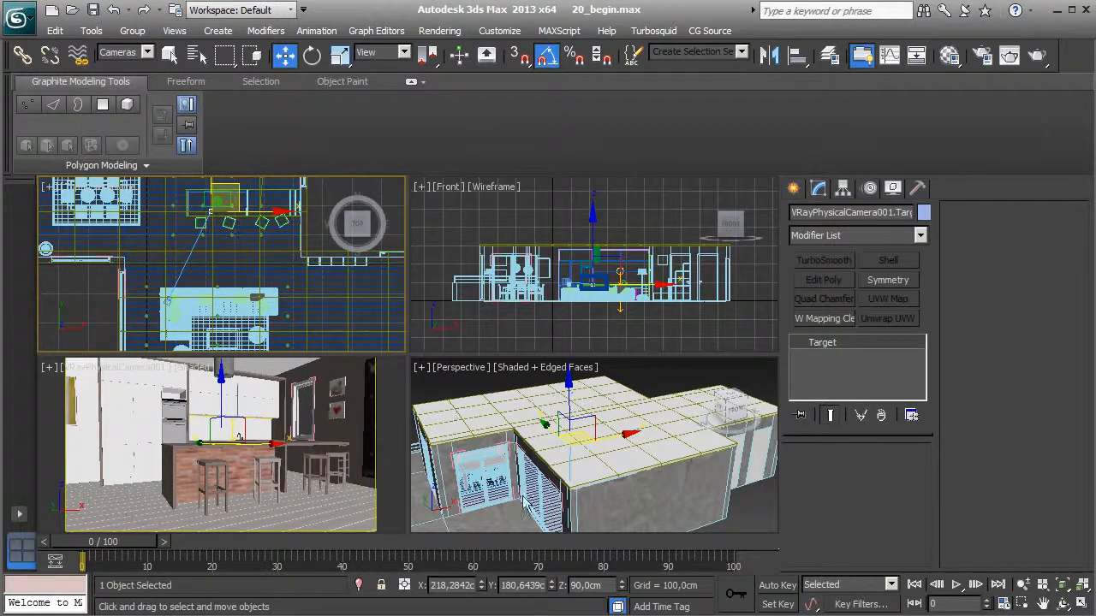
{"action": "double_click", "coordinate": [606, 588]}
{"action": "type", "text": "100"}
{"action": "key", "text": "Return"}
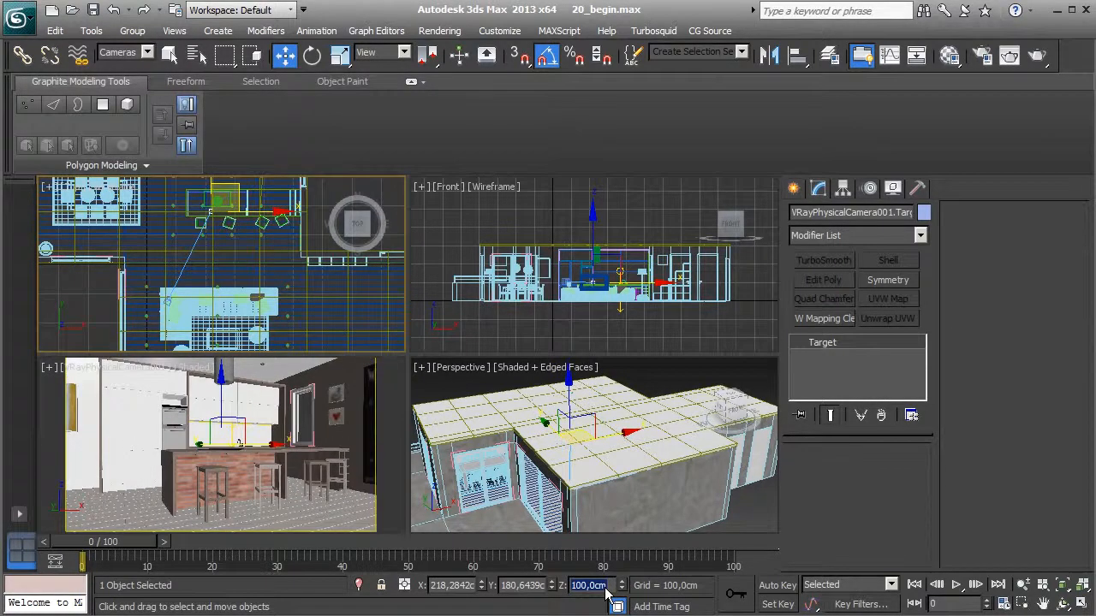
Have the physical camera's vertical shift guessed automatically to straighten the vertical lines
{"action": "left_click", "coordinate": [169, 302]}
{"action": "scroll", "coordinate": [820, 527], "scroll_direction": "down", "scroll_amount": 4}
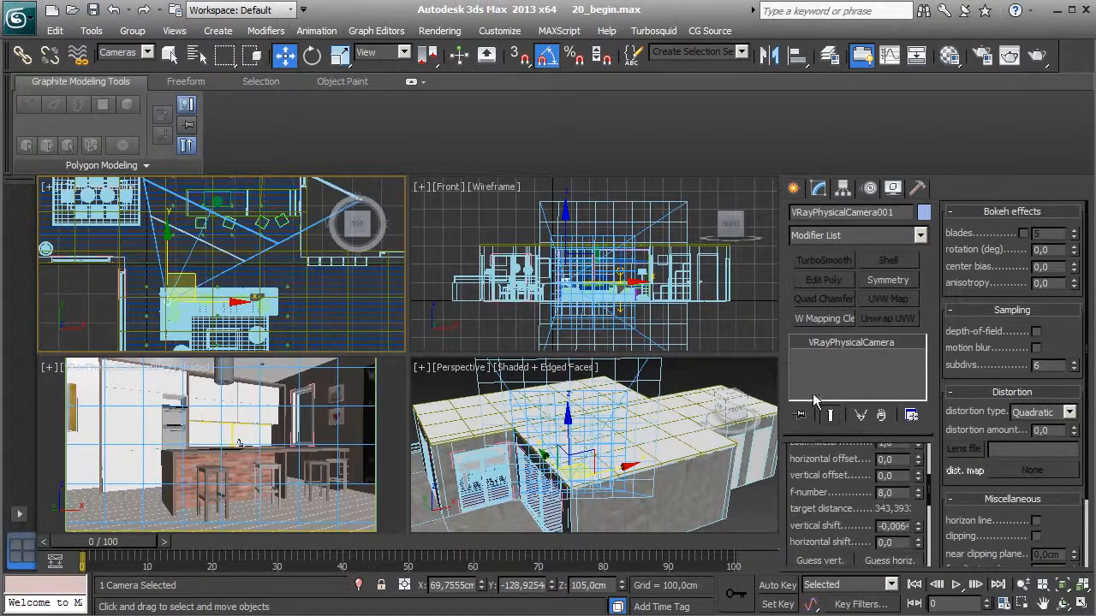
{"action": "scroll", "coordinate": [820, 527], "scroll_direction": "down", "scroll_amount": 2}
{"action": "left_click", "coordinate": [822, 515]}
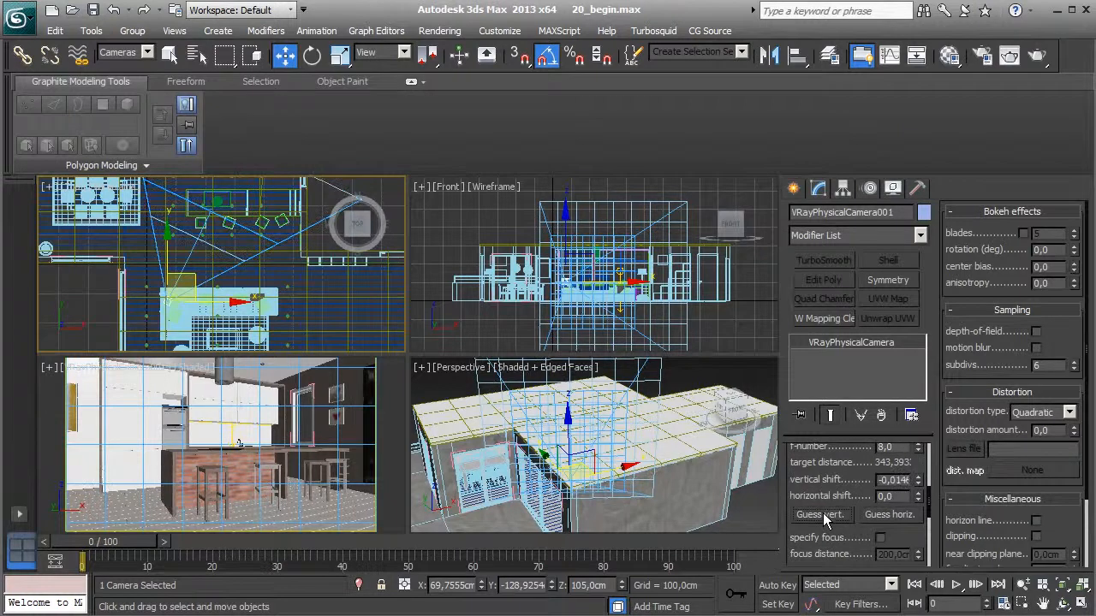
Set the Adaptive DMC image sampler's maximum subdivs to 100 in the render setup
{"action": "left_click", "coordinate": [983, 55]}
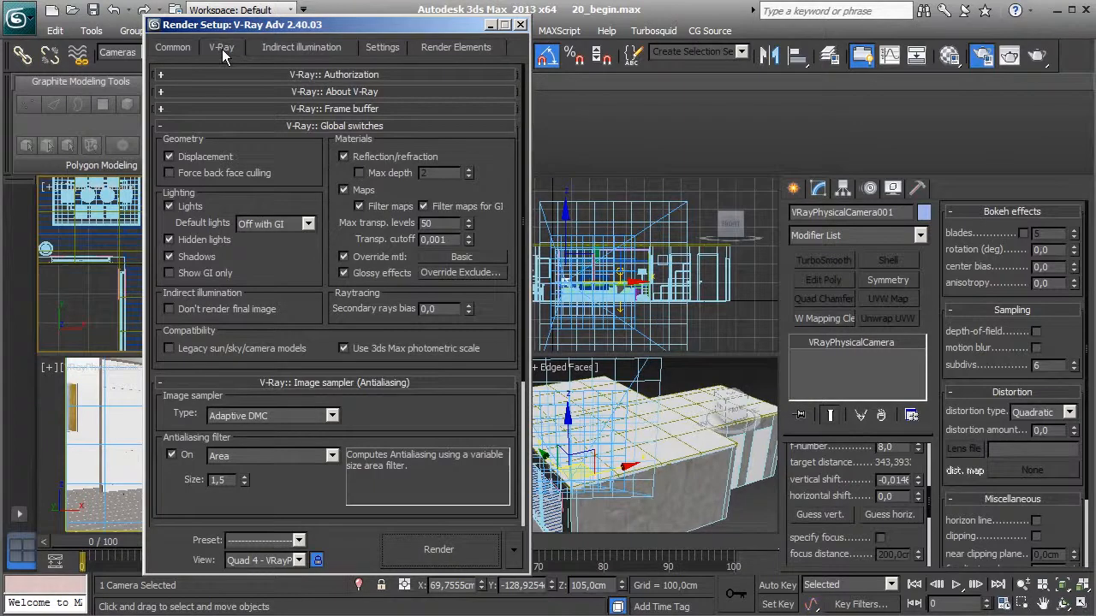
{"action": "left_click", "coordinate": [297, 127]}
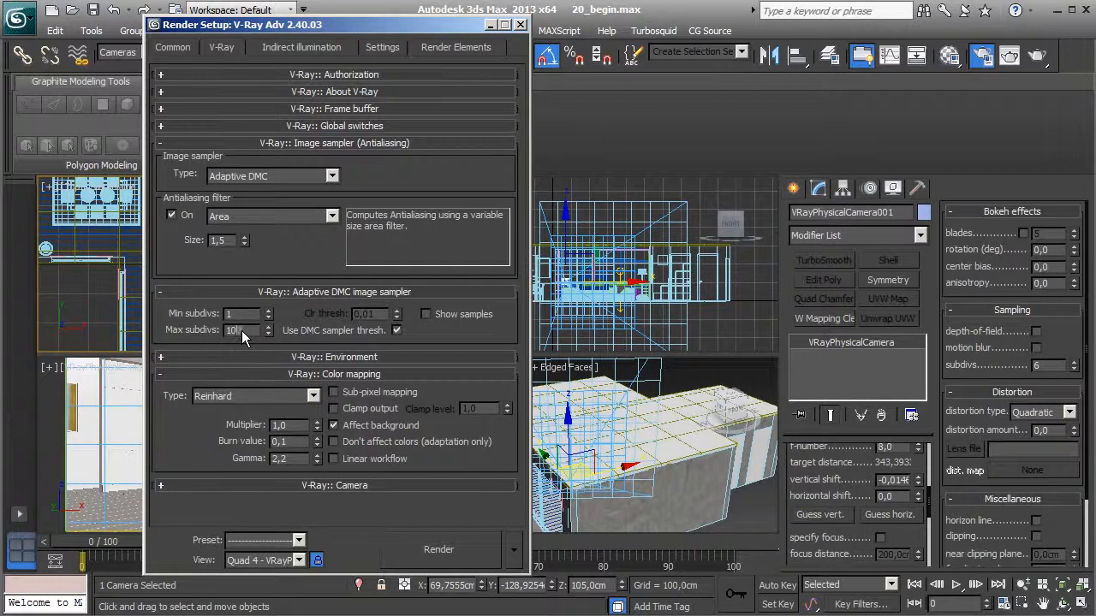
{"action": "type", "text": "0"}
{"action": "key", "text": "Return"}
Set the light cache subdivs to 2000 and enable its pre-filter with a value of 50
{"action": "left_click", "coordinate": [301, 47]}
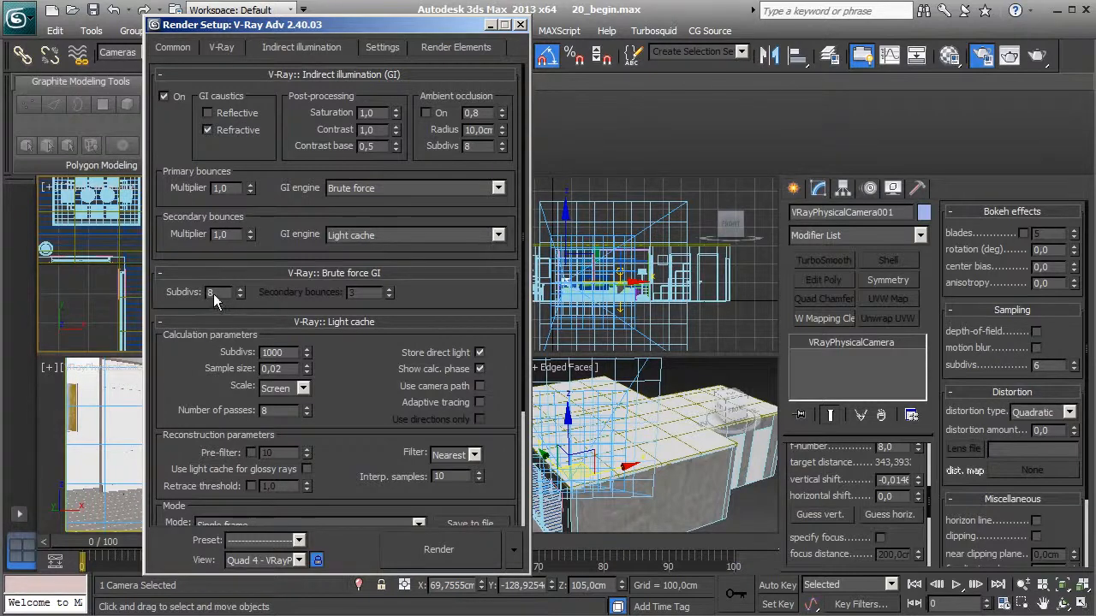
{"action": "double_click", "coordinate": [287, 351]}
{"action": "type", "text": "2000"}
{"action": "key", "text": "Return"}
{"action": "left_click", "coordinate": [250, 452]}
{"action": "type", "text": "50"}
{"action": "key", "text": "Return"}
Set the DMC sampler's adaptive amount to 0.9 and noise threshold to 0.005, and close the render setup
{"action": "left_click", "coordinate": [383, 50]}
{"action": "left_click", "coordinate": [283, 96]}
{"action": "key", "text": "BackSpace"}
{"action": "key", "text": "BackSpace"}
{"action": "type", "text": "9"}
{"action": "left_click", "coordinate": [267, 113]}
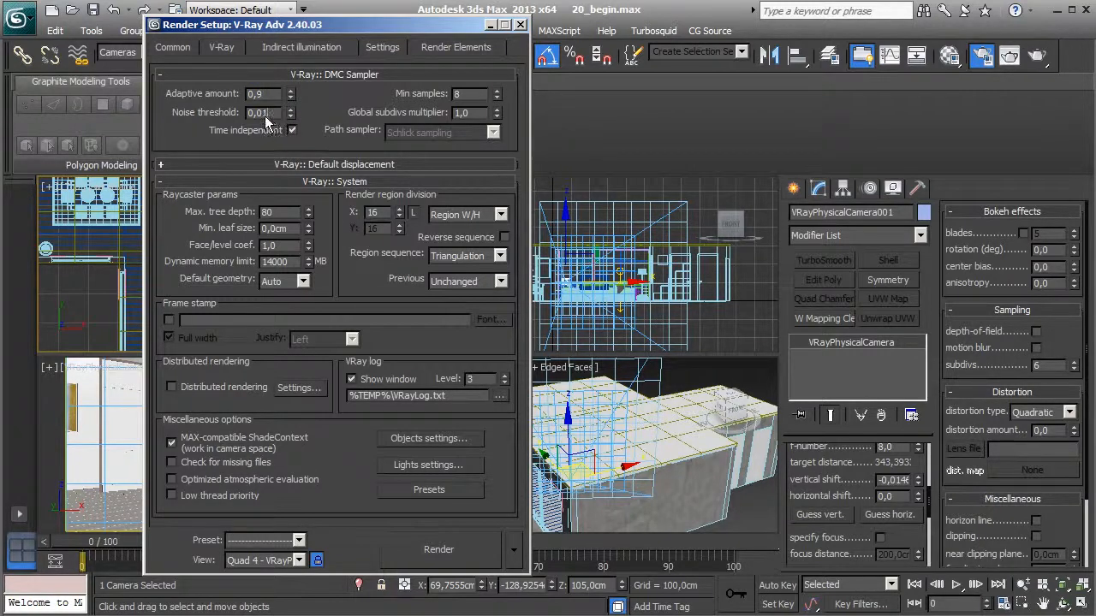
{"action": "key", "text": "BackSpace"}
{"action": "type", "text": "0"}
{"action": "type", "text": "5"}
{"action": "key", "text": "Return"}
{"action": "left_click", "coordinate": [519, 24]}
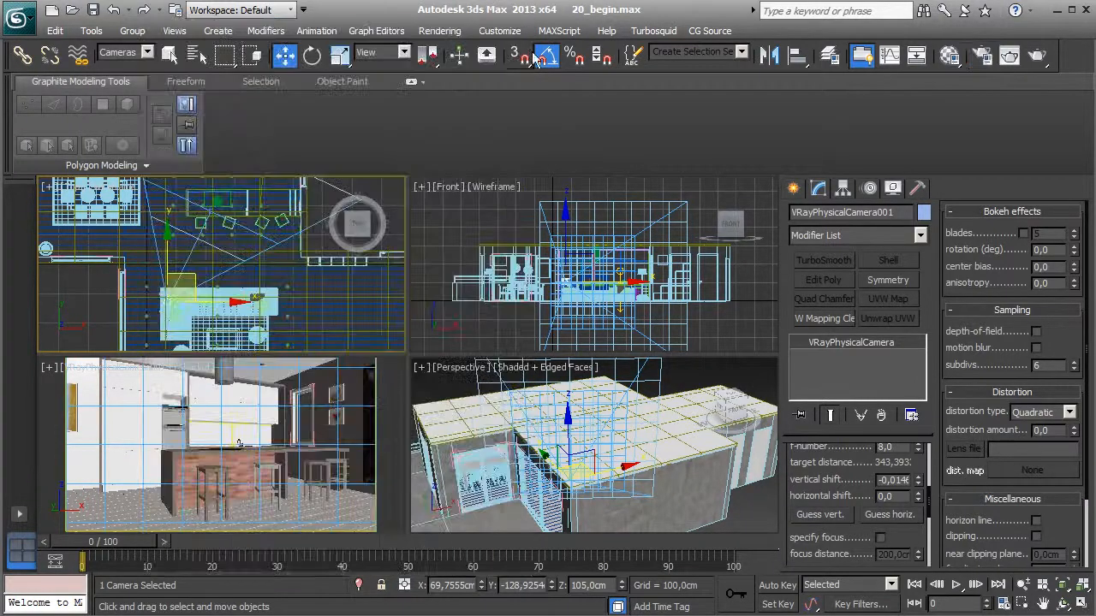
Render the camera view with the override material, examine the stools, oven niche and cabinet strip light up close, and close the V-Ray messages
{"action": "left_click", "coordinate": [1010, 55]}
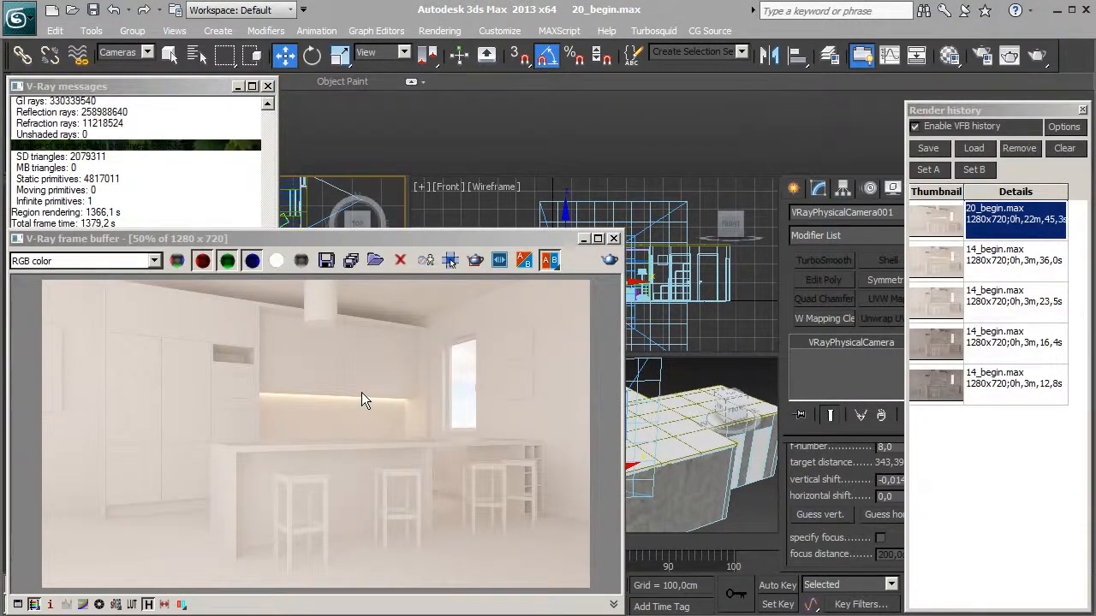
{"action": "left_click", "coordinate": [323, 398]}
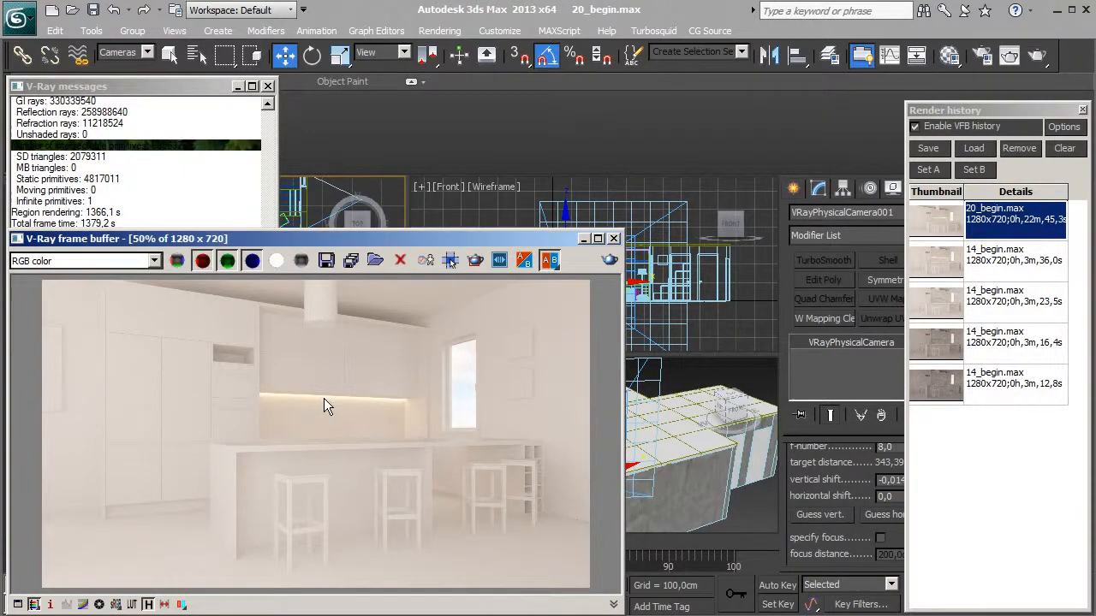
{"action": "scroll", "coordinate": [324, 398], "scroll_direction": "up", "scroll_amount": 1}
{"action": "middle_click_drag", "start_coordinate": [223, 373], "coordinate": [348, 435]}
{"action": "middle_click_drag", "start_coordinate": [430, 418], "coordinate": [318, 362]}
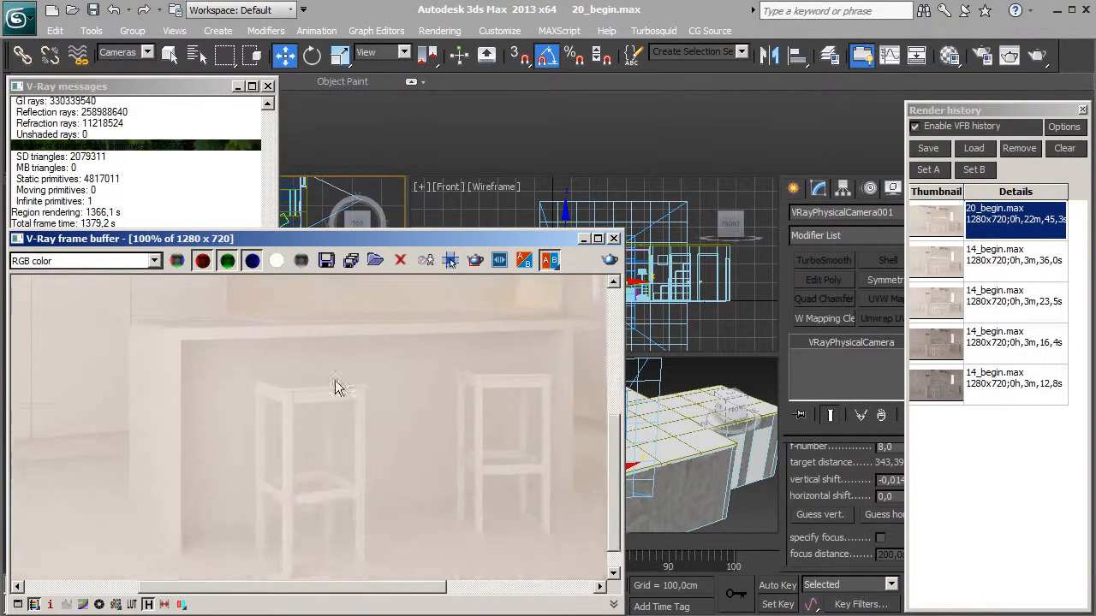
{"action": "scroll", "coordinate": [223, 365], "scroll_direction": "up", "scroll_amount": 2}
{"action": "middle_click_drag", "start_coordinate": [374, 408], "coordinate": [355, 476]}
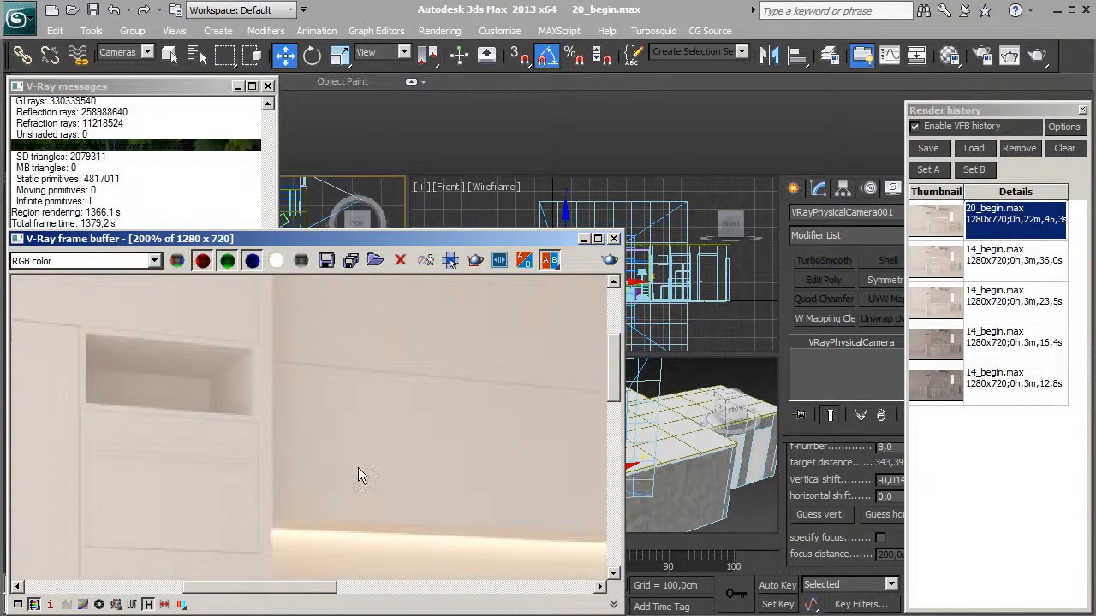
{"action": "scroll", "coordinate": [313, 399], "scroll_direction": "down", "scroll_amount": 2}
{"action": "middle_click_drag", "start_coordinate": [313, 399], "coordinate": [320, 412]}
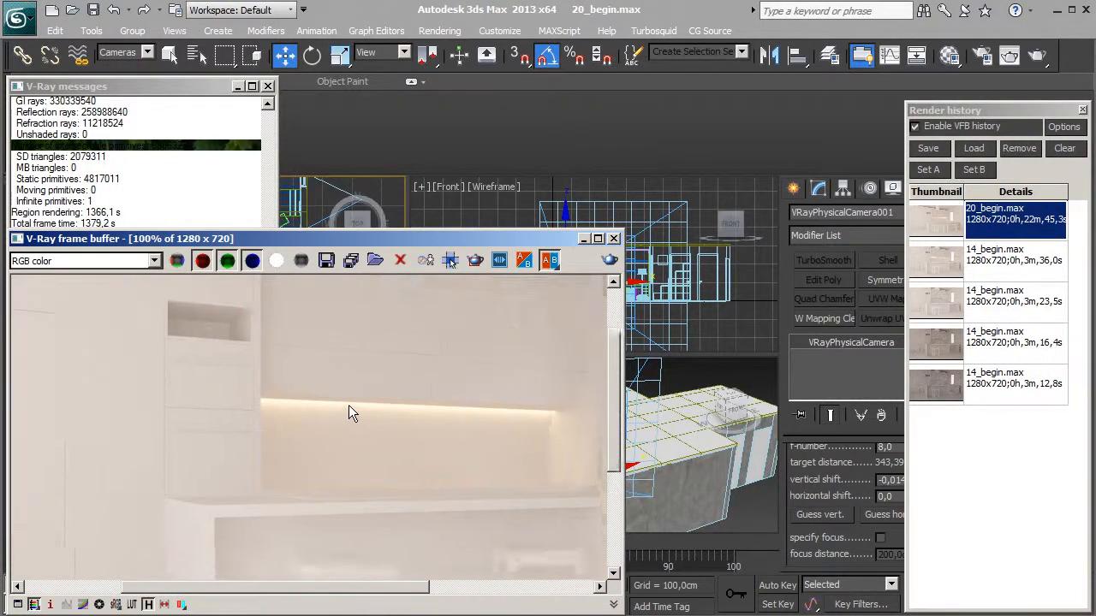
{"action": "scroll", "coordinate": [349, 405], "scroll_direction": "down", "scroll_amount": 1}
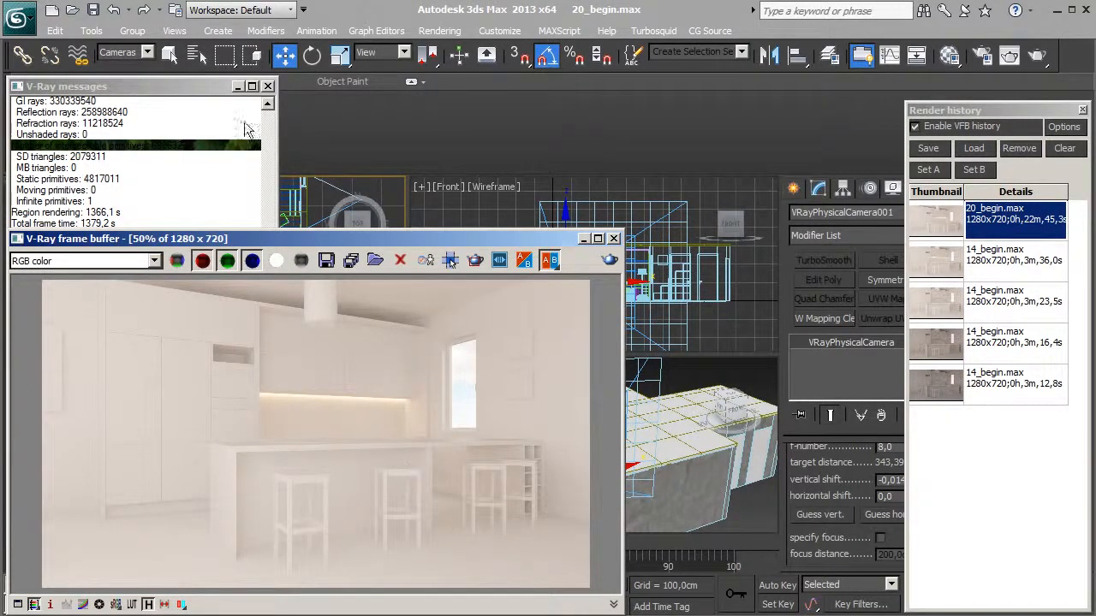
{"action": "left_click", "coordinate": [267, 85]}
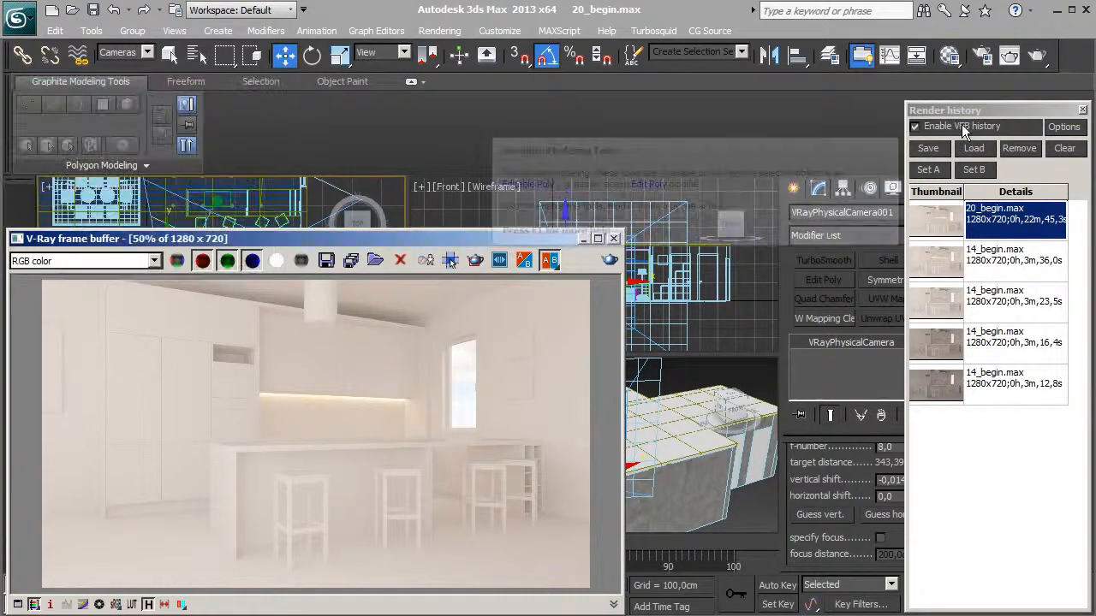
Set the Adaptive DMC image sampler's max subdivs to 10, disable its use of the DMC sampler threshold, and set its color threshold to 0.015
{"action": "left_click", "coordinate": [771, 112]}
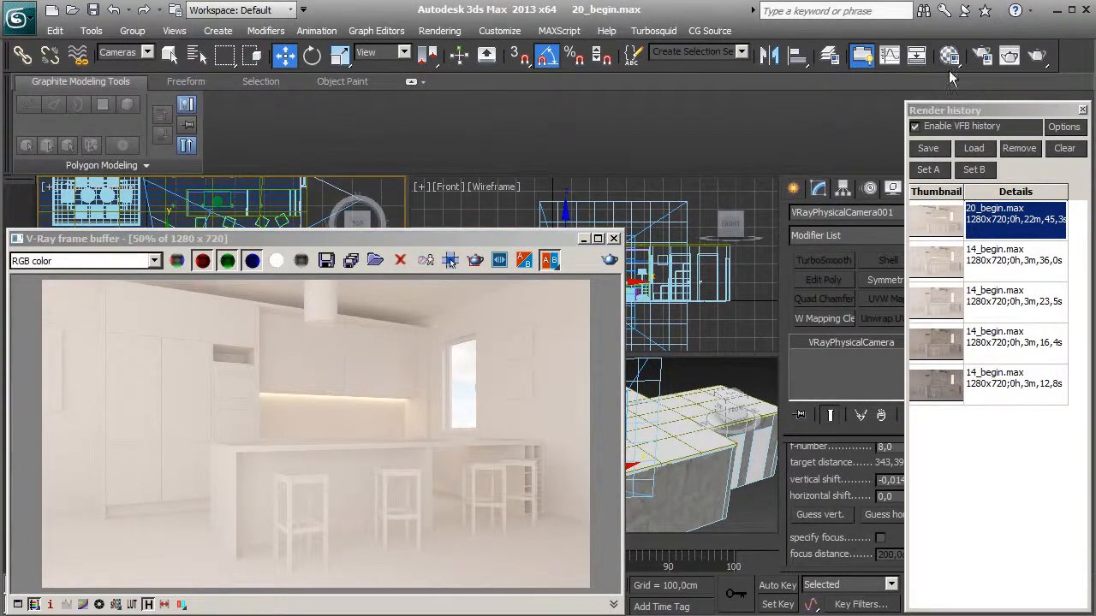
{"action": "left_click", "coordinate": [982, 55]}
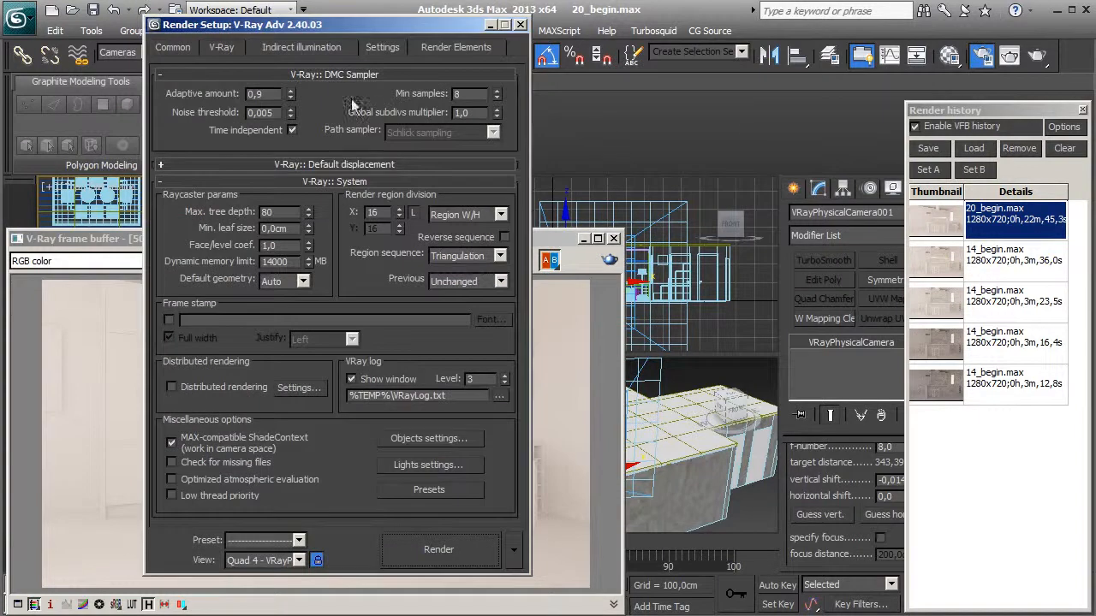
{"action": "left_click", "coordinate": [221, 48]}
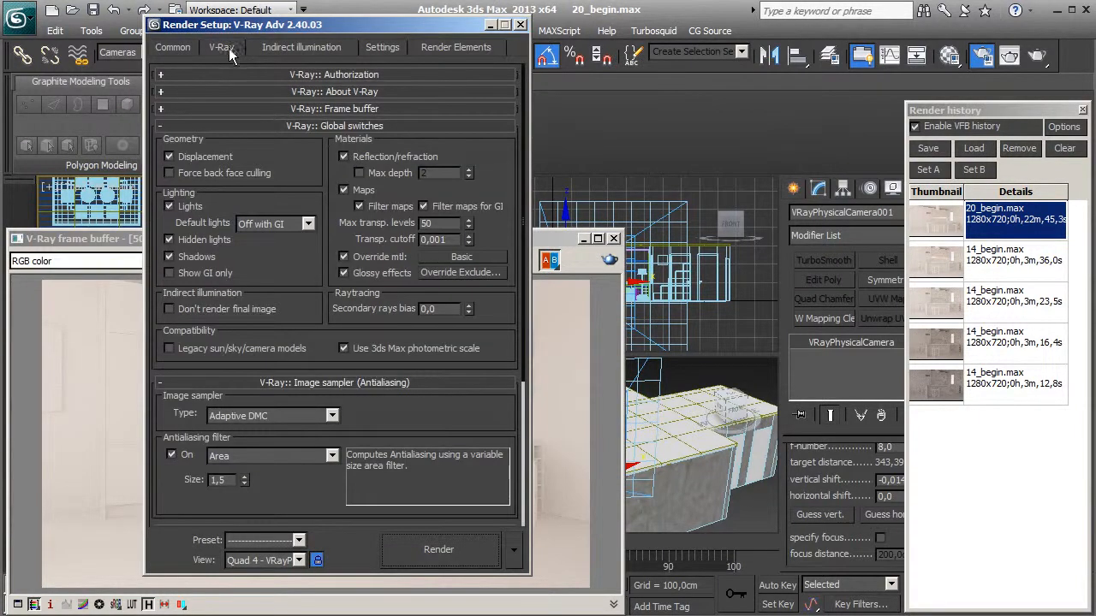
{"action": "left_click", "coordinate": [300, 127]}
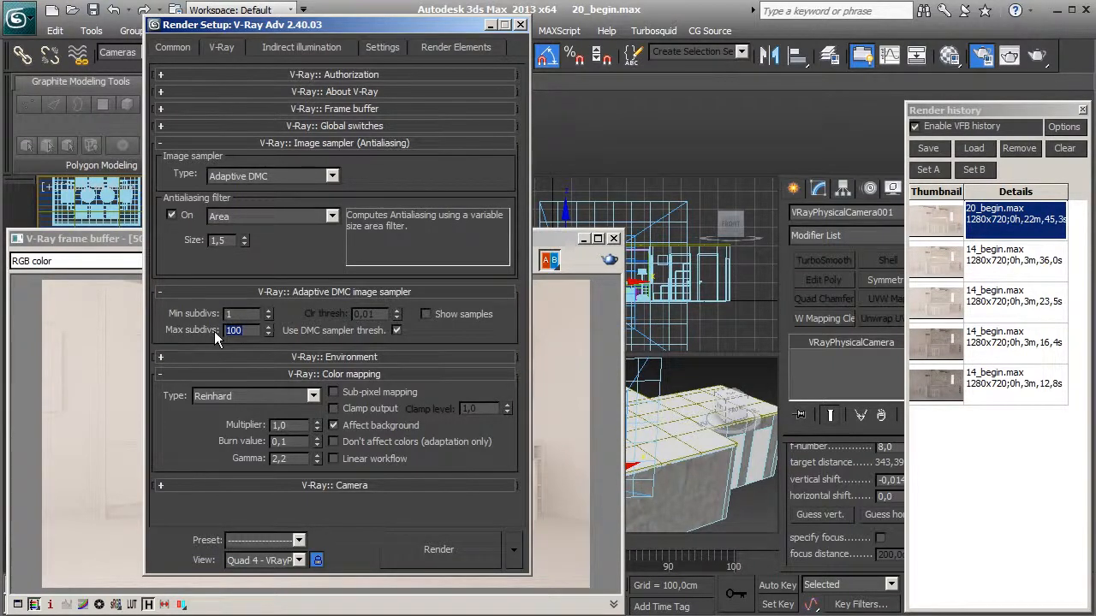
{"action": "type", "text": "1"}
{"action": "left_click", "coordinate": [396, 331]}
{"action": "type", "text": "5"}
{"action": "key", "text": "Return"}
Check the DMC sampler settings, enable sub-pixel mapping for the Reinhard color mapping, and close the render setup
{"action": "left_click", "coordinate": [383, 48]}
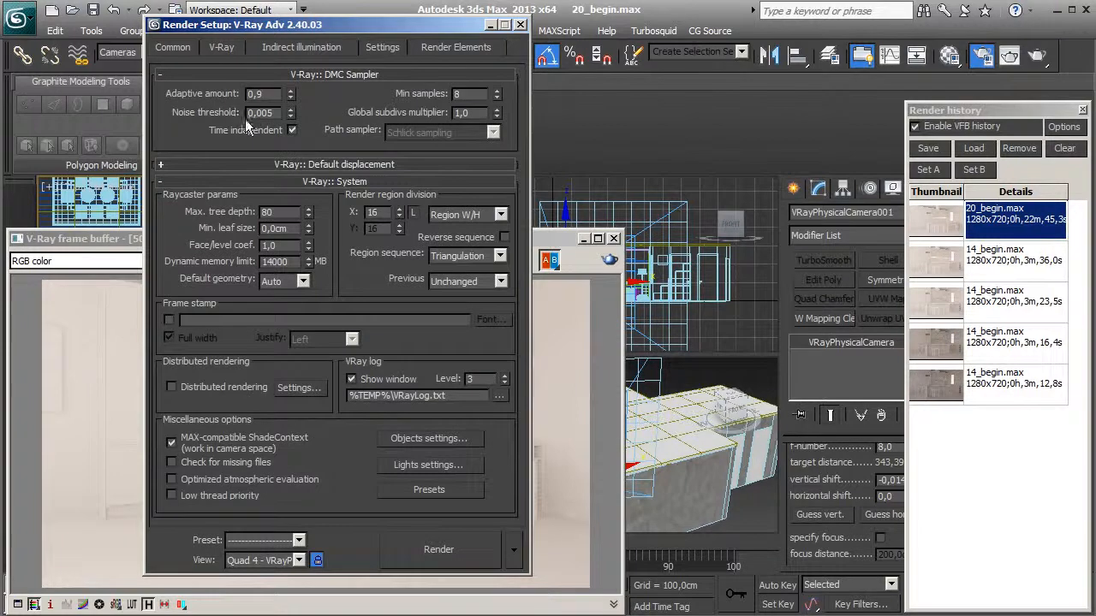
{"action": "left_click", "coordinate": [276, 48]}
{"action": "left_click", "coordinate": [239, 50]}
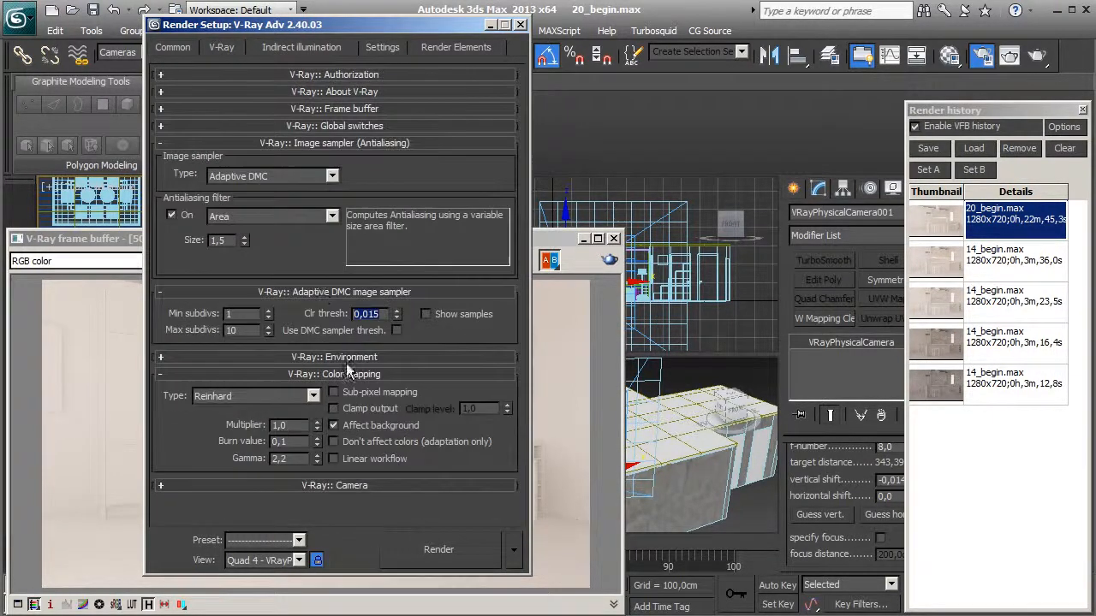
{"action": "left_click", "coordinate": [360, 393]}
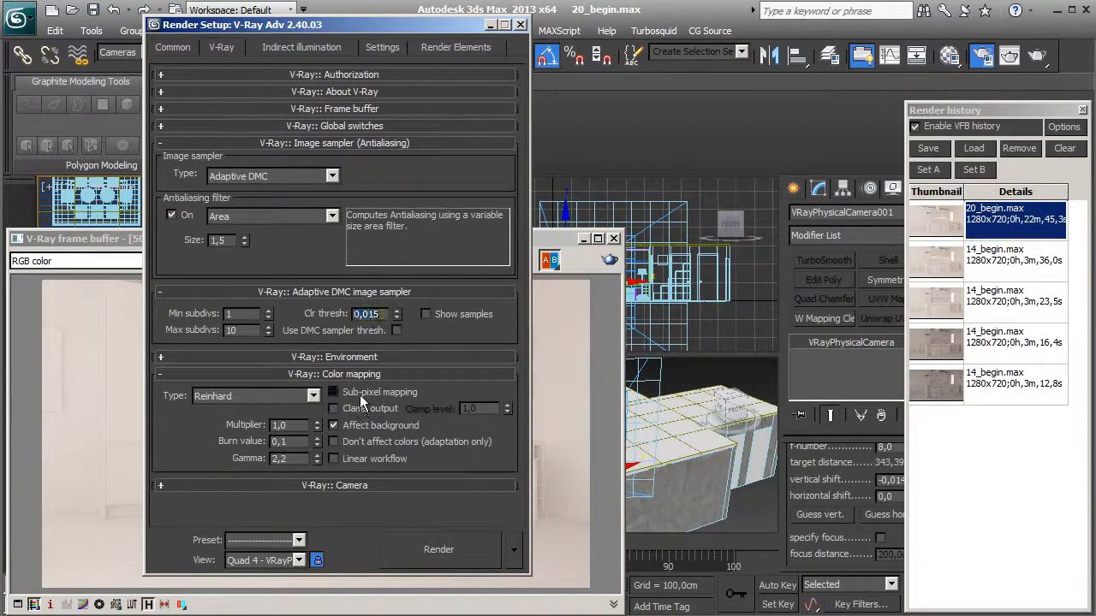
{"action": "left_click", "coordinate": [520, 26]}
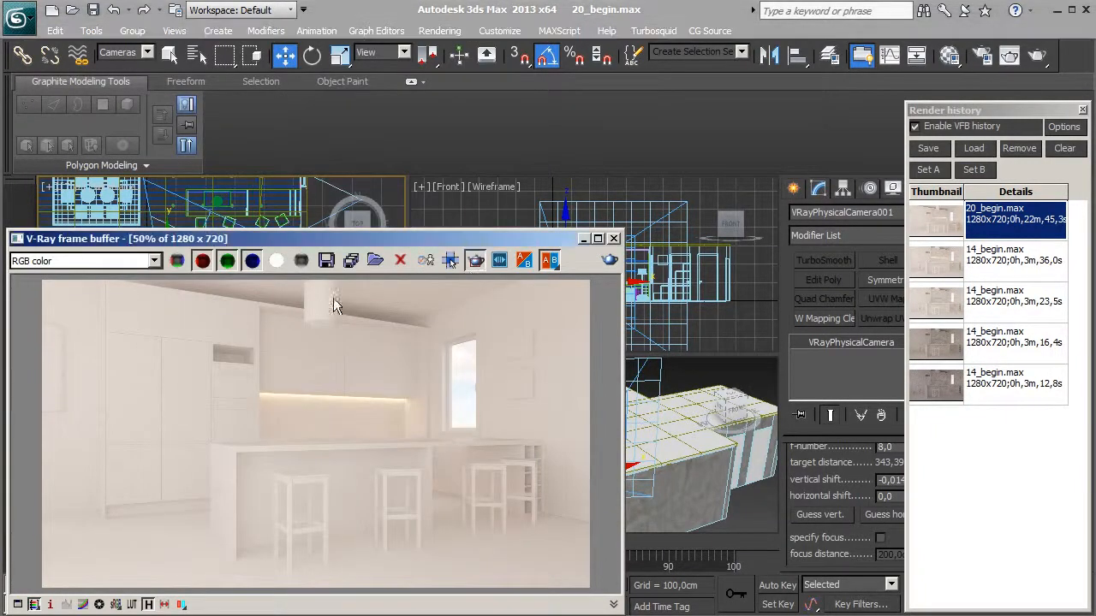
Render a narrow full-height region across the oven niche and nearest stool, and examine the strip light and cabinet surfaces up close
{"action": "left_click_drag", "start_coordinate": [224, 279], "coordinate": [331, 592]}
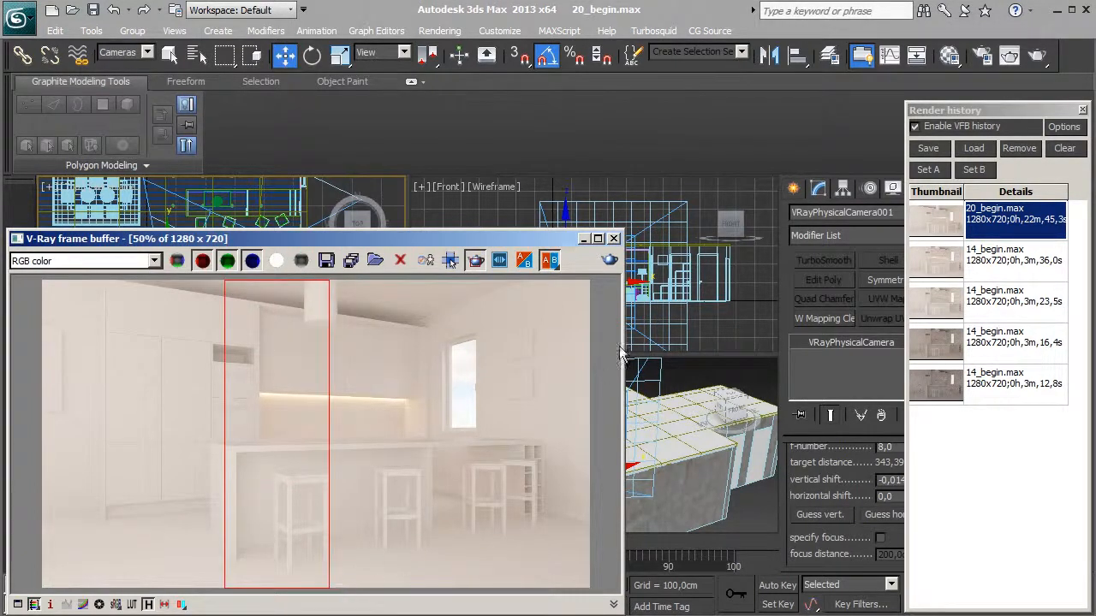
{"action": "left_click", "coordinate": [612, 263]}
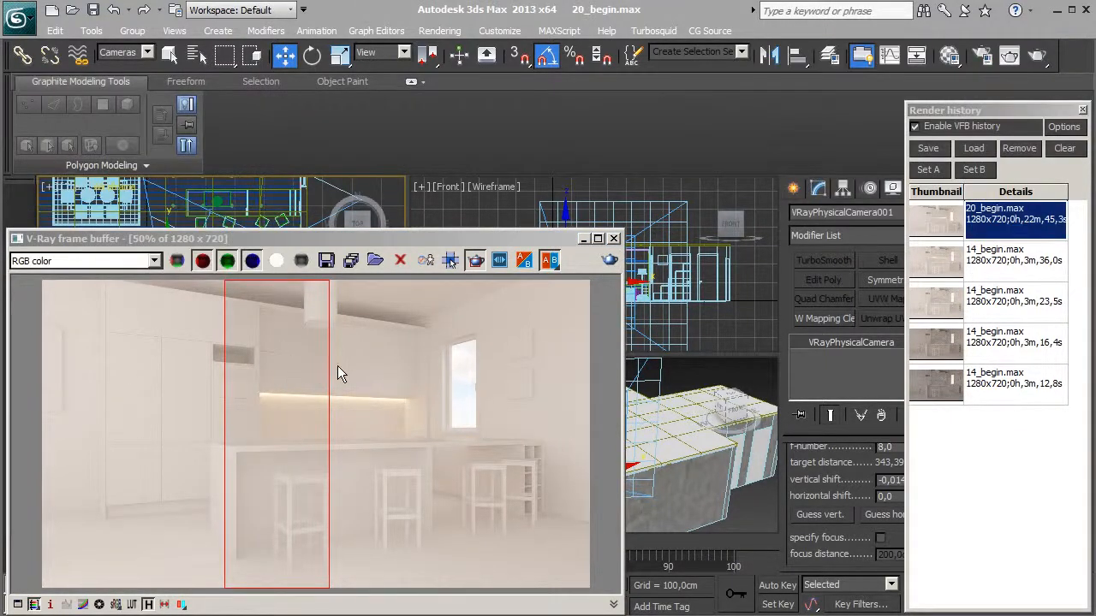
{"action": "scroll", "coordinate": [337, 368], "scroll_direction": "up", "scroll_amount": 2}
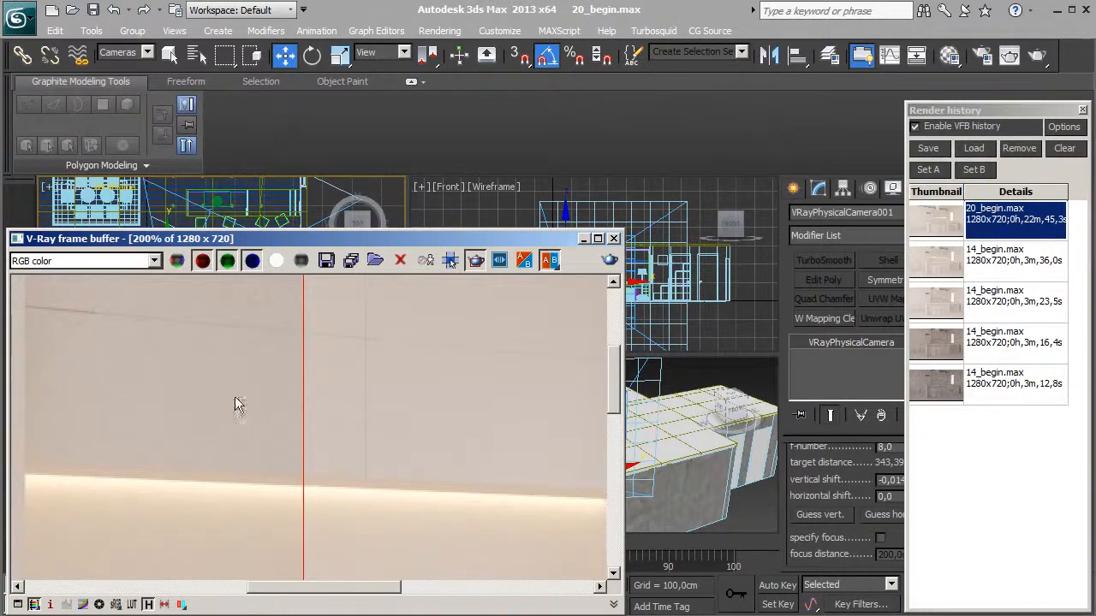
{"action": "middle_click_drag", "start_coordinate": [310, 419], "coordinate": [315, 375]}
{"action": "middle_click_drag", "start_coordinate": [274, 426], "coordinate": [288, 389]}
{"action": "scroll", "coordinate": [244, 400], "scroll_direction": "down", "scroll_amount": 1}
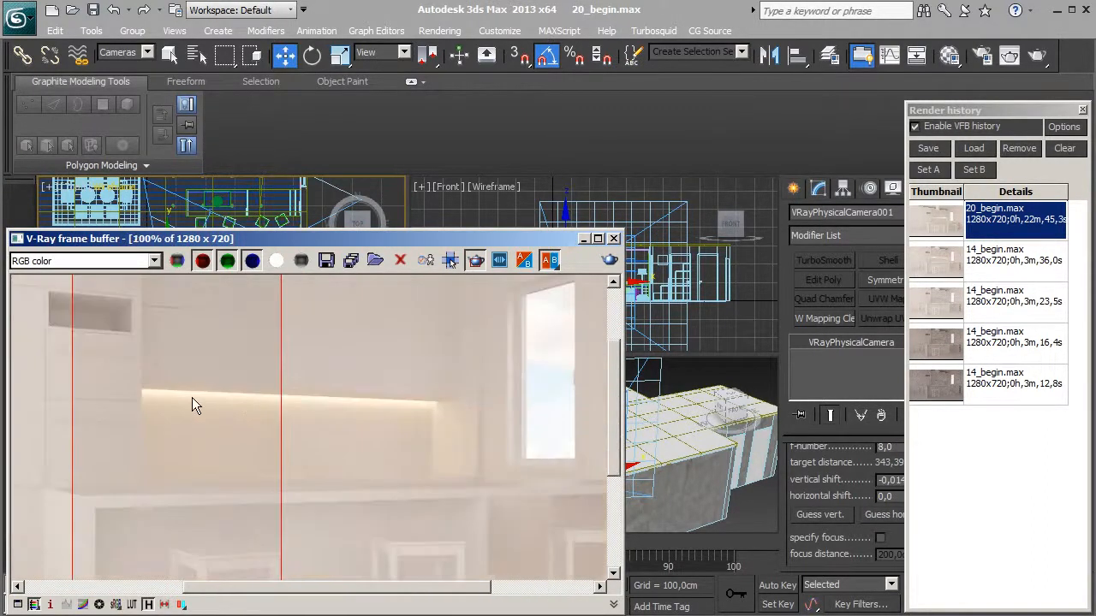
{"action": "middle_click_drag", "start_coordinate": [184, 409], "coordinate": [204, 454]}
{"action": "middle_click_drag", "start_coordinate": [159, 333], "coordinate": [208, 417]}
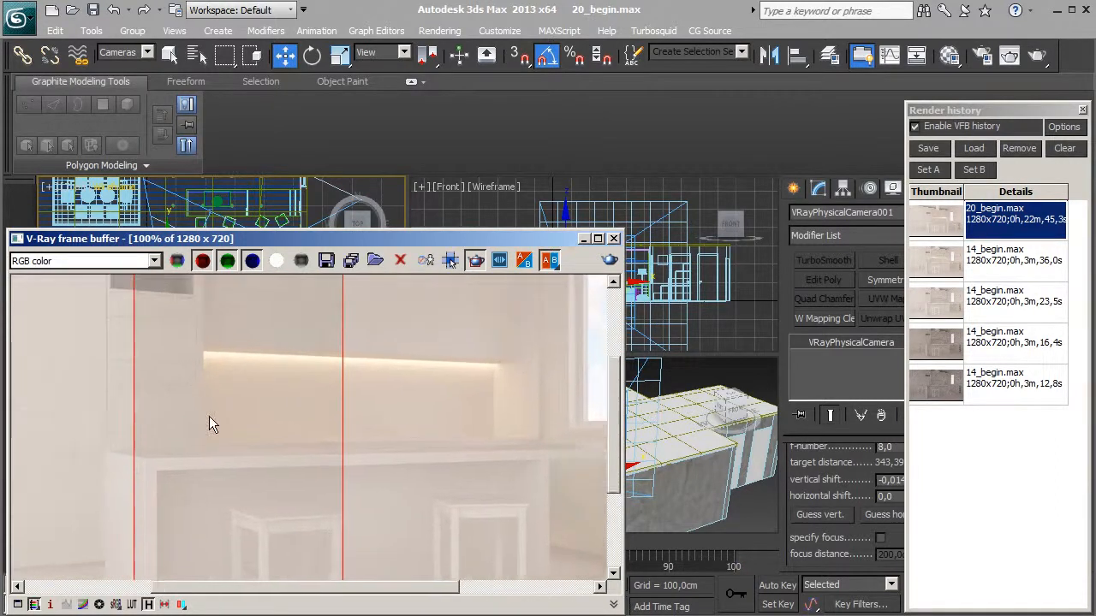
{"action": "scroll", "coordinate": [266, 372], "scroll_direction": "down", "scroll_amount": 1}
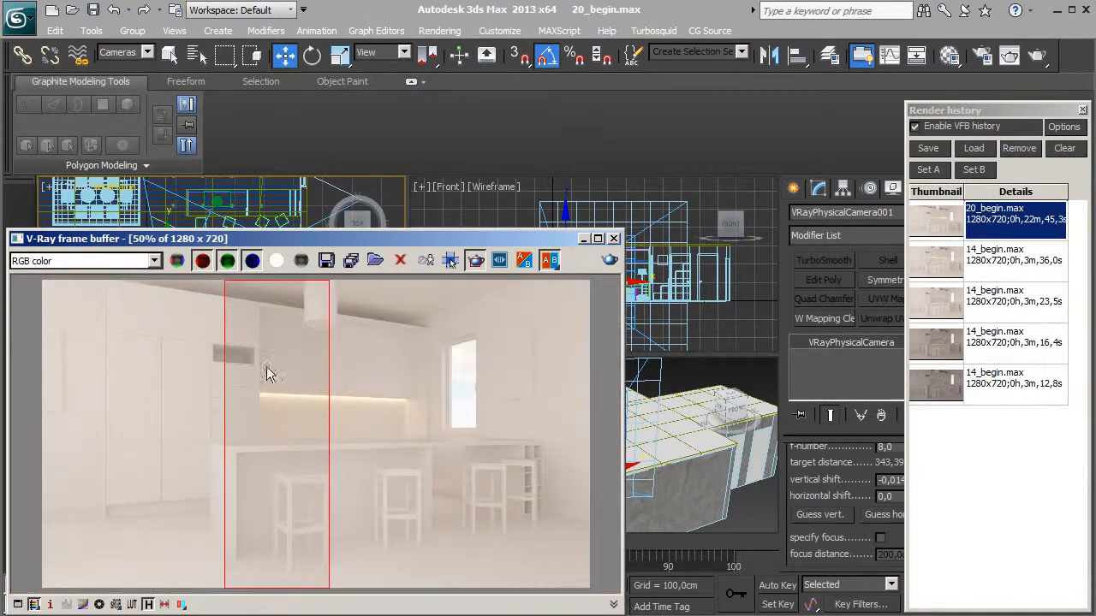
Display the VRayGlobalIllumination element and compare the noise inside and outside the region boundary near the strip light
{"action": "left_click", "coordinate": [121, 261]}
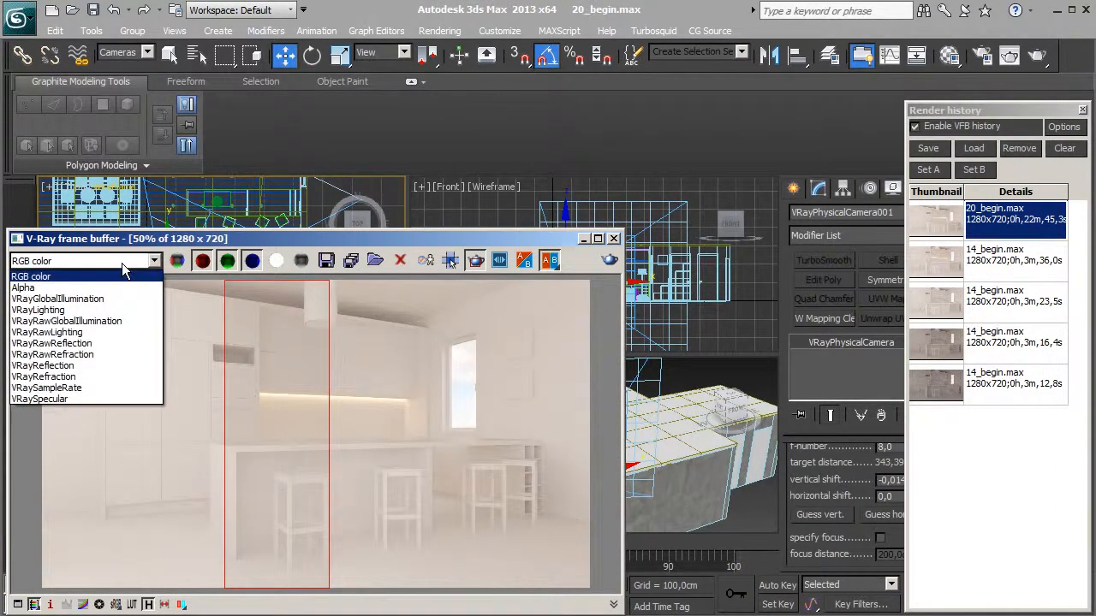
{"action": "left_click", "coordinate": [90, 300]}
{"action": "scroll", "coordinate": [281, 384], "scroll_direction": "up", "scroll_amount": 1}
{"action": "scroll", "coordinate": [282, 385], "scroll_direction": "up", "scroll_amount": 1}
{"action": "middle_click_drag", "start_coordinate": [383, 415], "coordinate": [304, 383]}
{"action": "scroll", "coordinate": [304, 385], "scroll_direction": "up", "scroll_amount": 1}
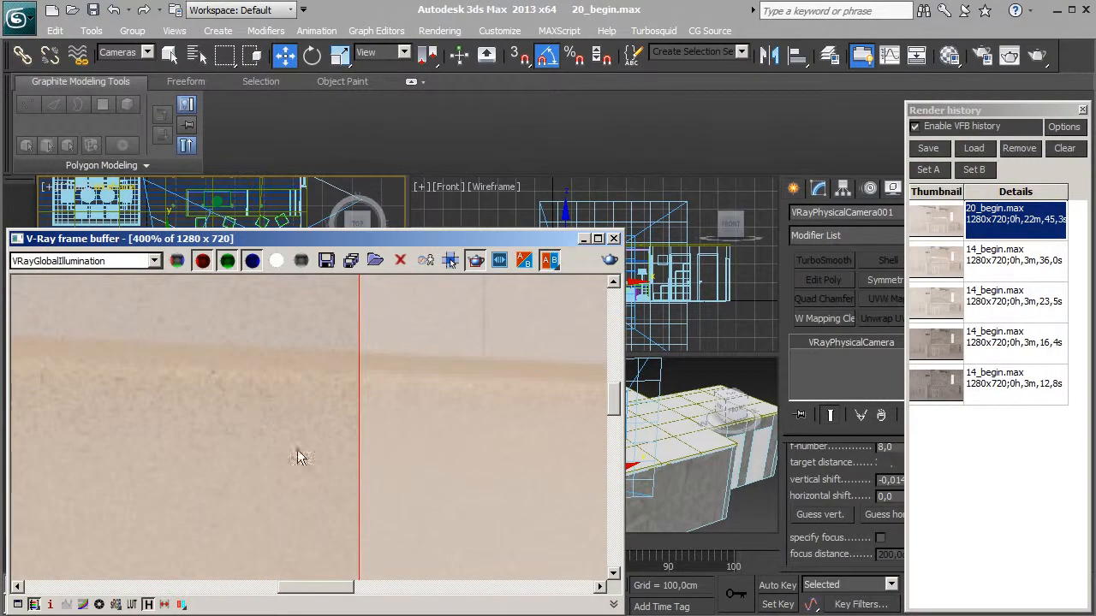
Display the VRayRawLighting element and examine the direct lighting over the whole frame
{"action": "left_click", "coordinate": [67, 261]}
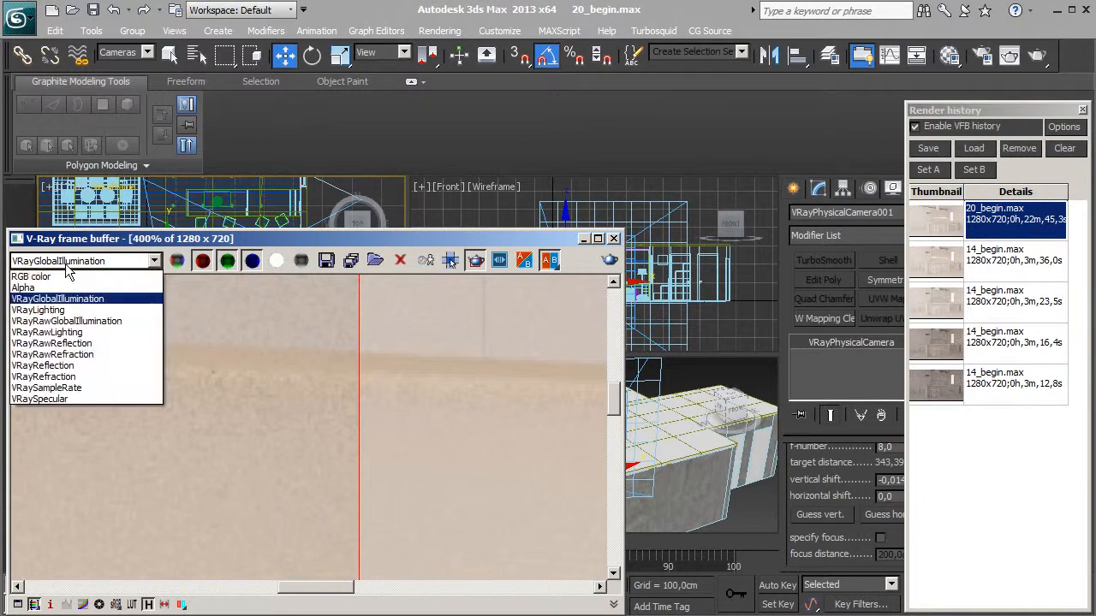
{"action": "left_click", "coordinate": [47, 332]}
{"action": "scroll", "coordinate": [270, 443], "scroll_direction": "down", "scroll_amount": 2}
{"action": "scroll", "coordinate": [271, 444], "scroll_direction": "down", "scroll_amount": 1}
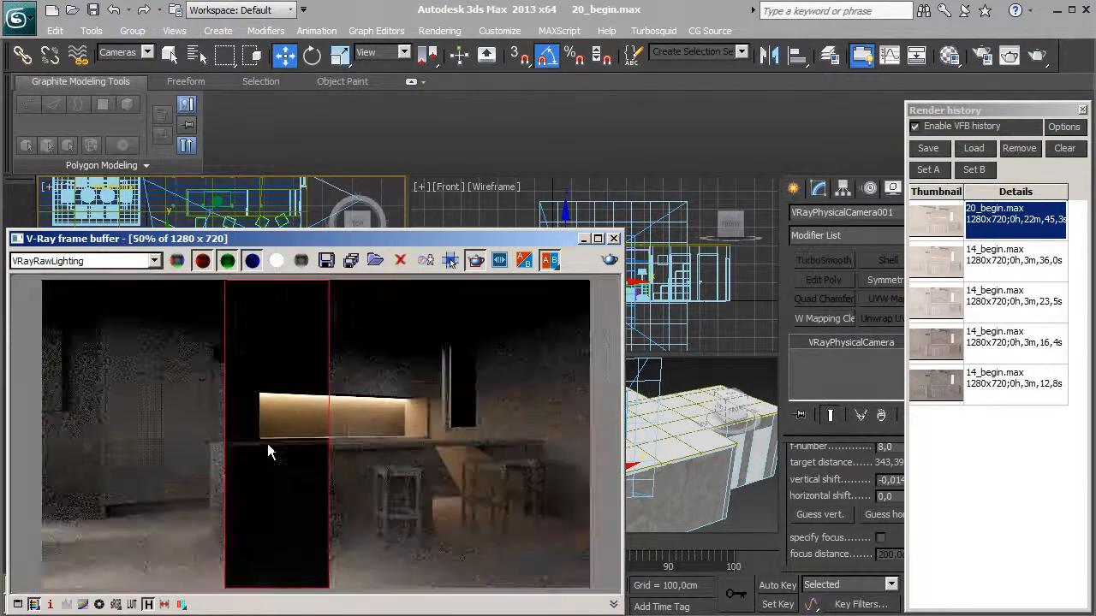
Display the VRayRawReflection element and examine the reflection noise on the countertop edge and stool up close
{"action": "left_click", "coordinate": [83, 264]}
{"action": "left_click", "coordinate": [51, 342]}
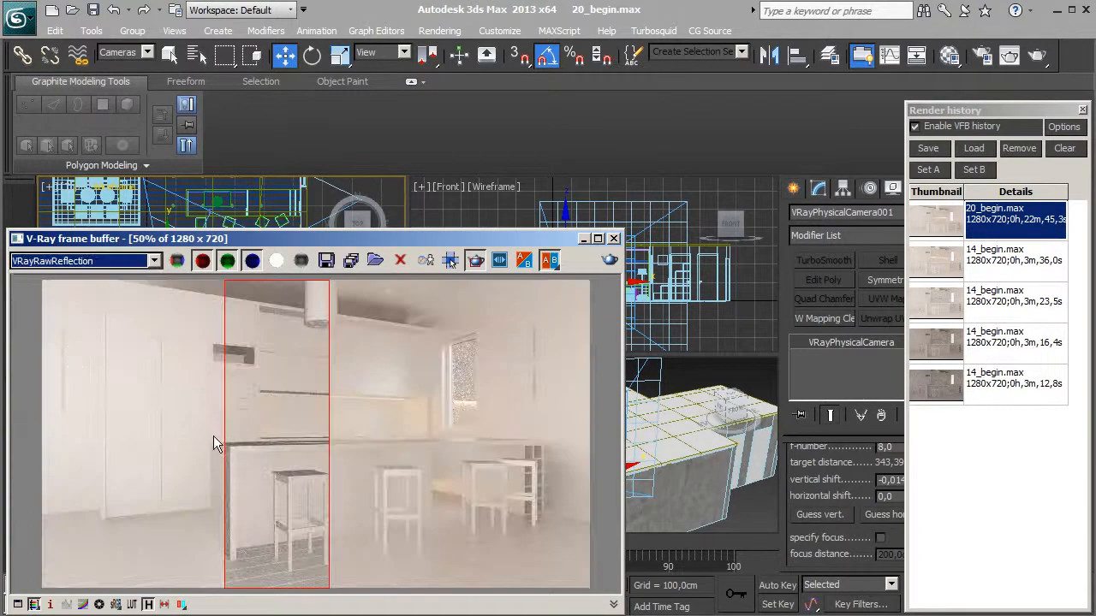
{"action": "scroll", "coordinate": [224, 439], "scroll_direction": "up", "scroll_amount": 2}
{"action": "middle_click_drag", "start_coordinate": [225, 439], "coordinate": [219, 413]}
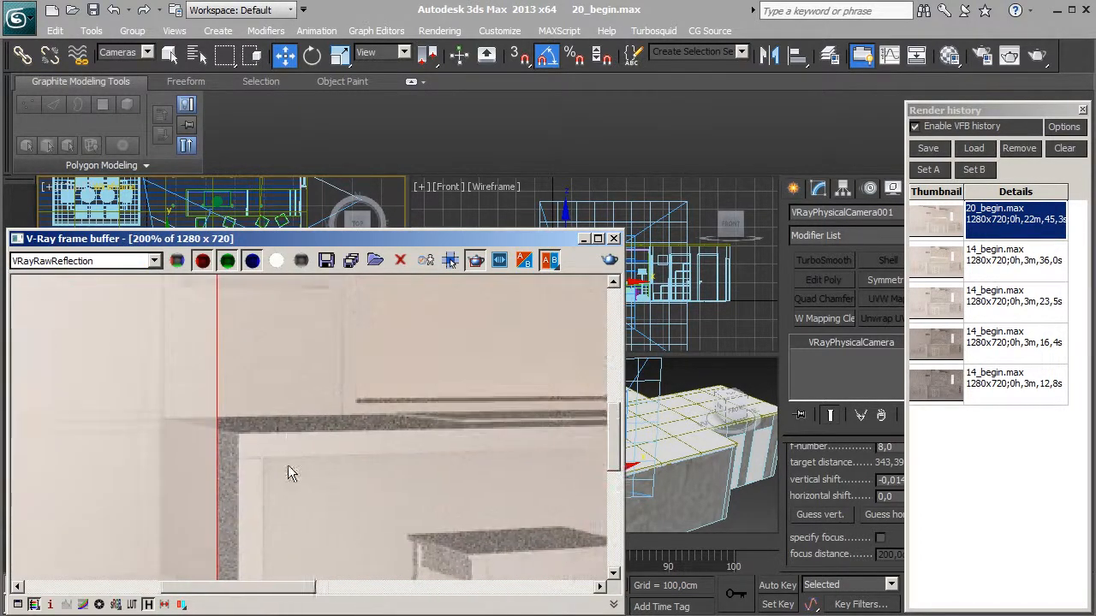
{"action": "scroll", "coordinate": [266, 440], "scroll_direction": "up", "scroll_amount": 1}
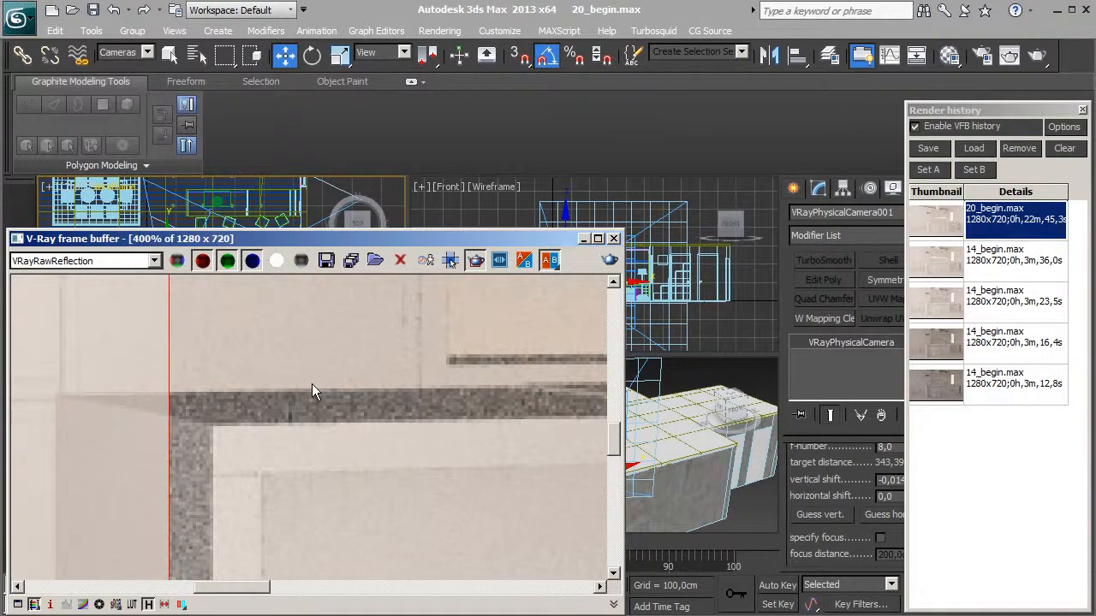
{"action": "scroll", "coordinate": [312, 387], "scroll_direction": "down", "scroll_amount": 3}
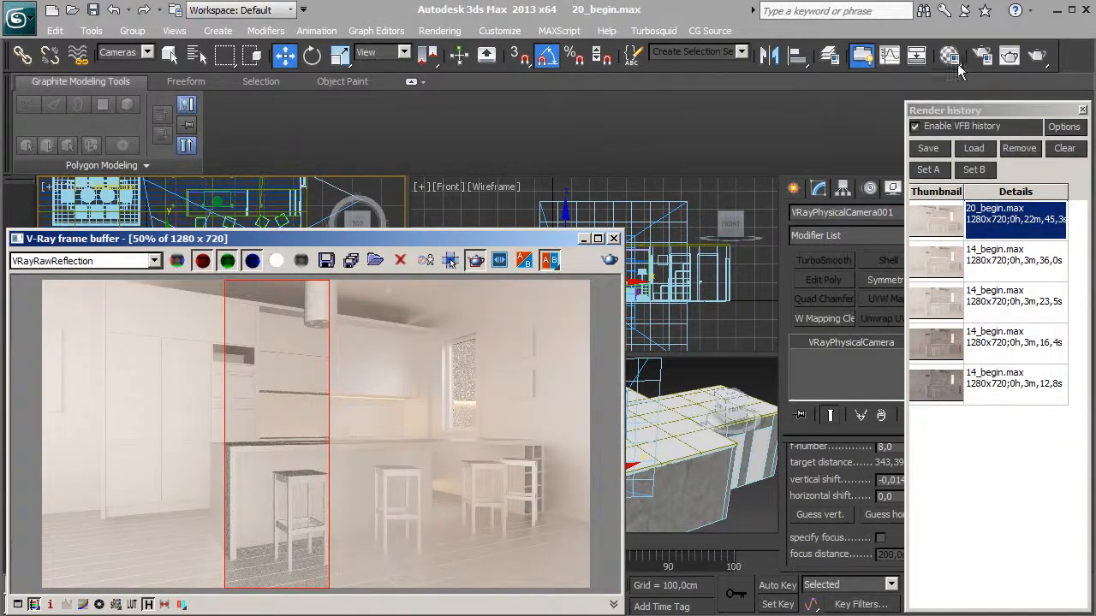
Review the Adaptive DMC image sampler and color mapping settings in the render setup, and return to the frame buffer
{"action": "left_click", "coordinate": [982, 55]}
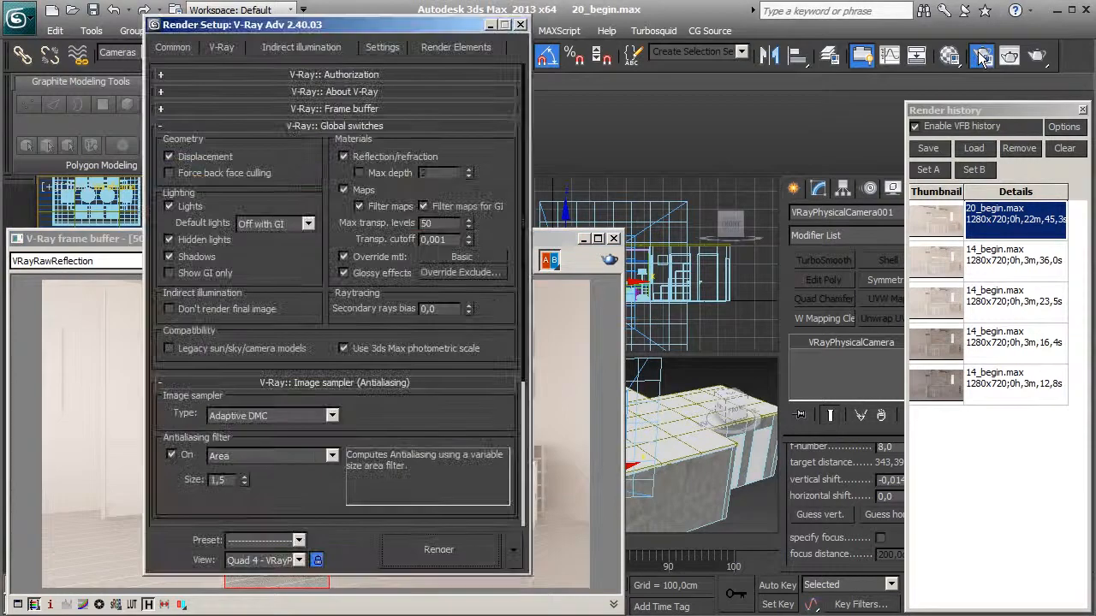
{"action": "left_click", "coordinate": [276, 127]}
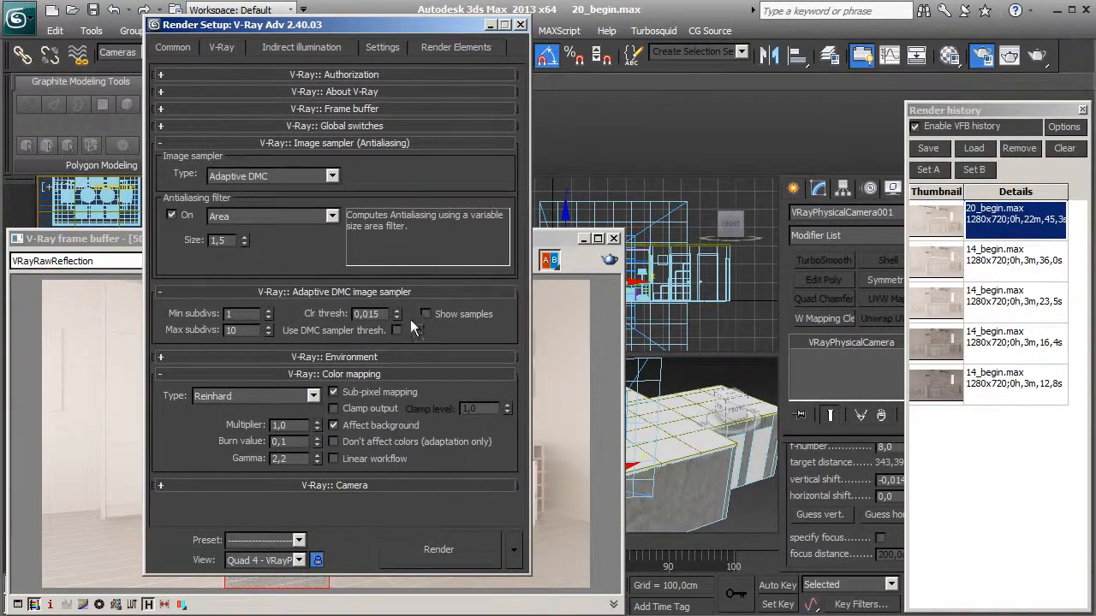
{"action": "left_click", "coordinate": [100, 331]}
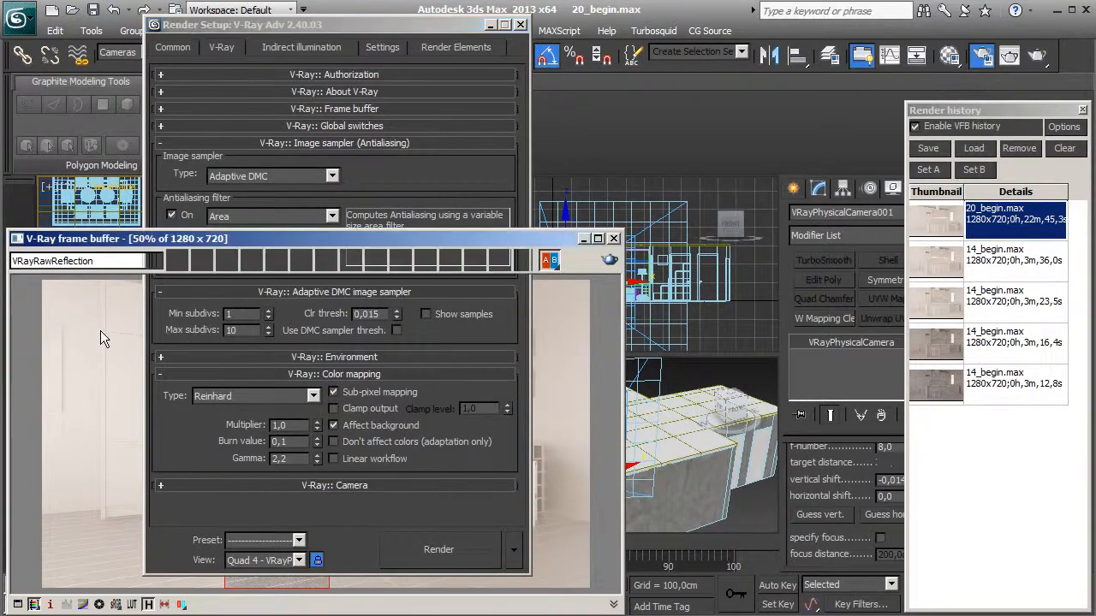
Display the RGB color channel and examine the region around the countertop and strip light up close
{"action": "left_click", "coordinate": [128, 261]}
{"action": "scroll", "coordinate": [99, 275], "scroll_direction": "up", "scroll_amount": 1}
{"action": "left_click", "coordinate": [99, 275]}
{"action": "scroll", "coordinate": [265, 398], "scroll_direction": "up", "scroll_amount": 1}
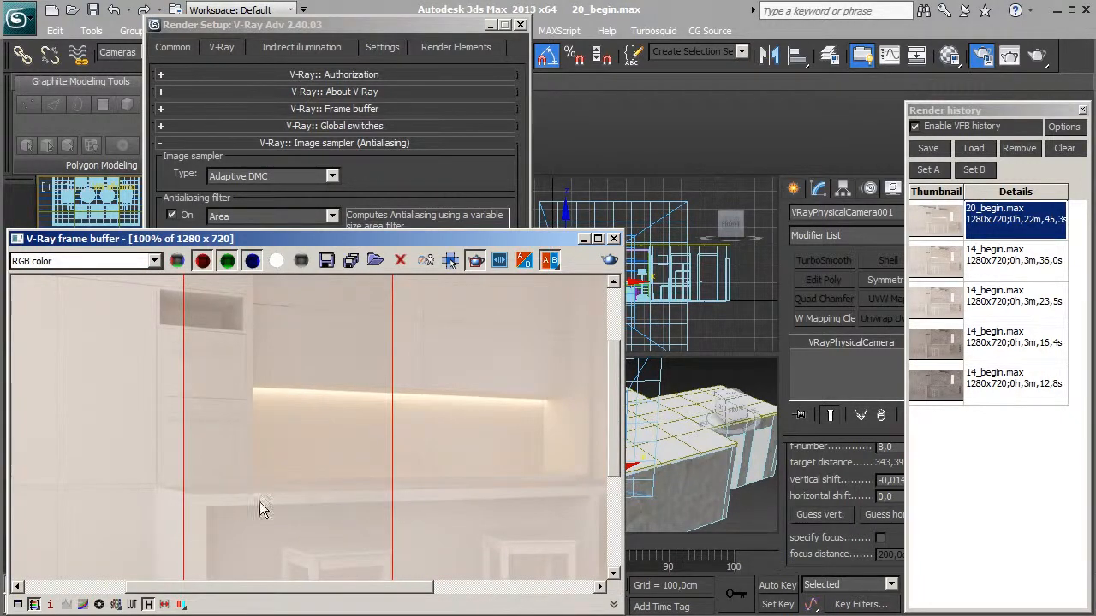
{"action": "middle_click_drag", "start_coordinate": [248, 499], "coordinate": [291, 445]}
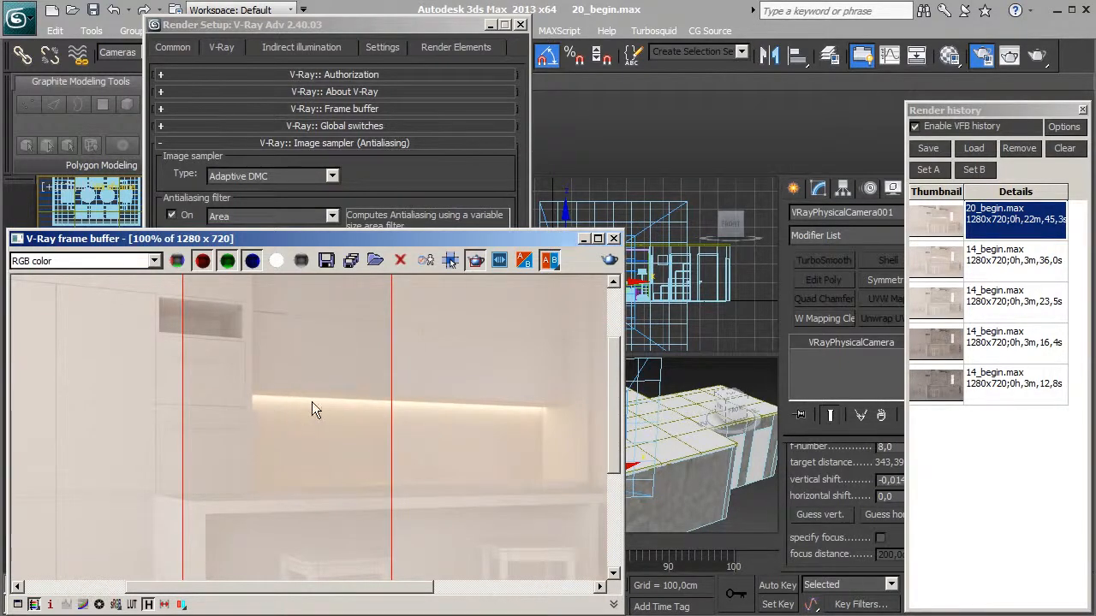
{"action": "scroll", "coordinate": [321, 404], "scroll_direction": "down", "scroll_amount": 1}
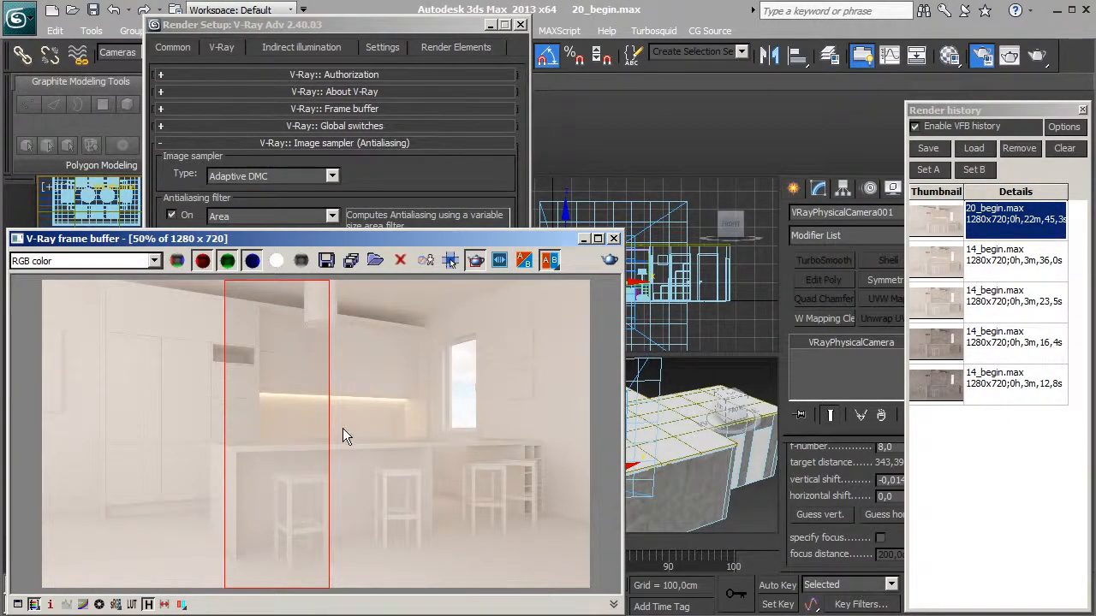
Examine the VRaySampleRate element inside the rendered region, and switch the frame buffer back to RGB color
{"action": "left_click", "coordinate": [93, 261]}
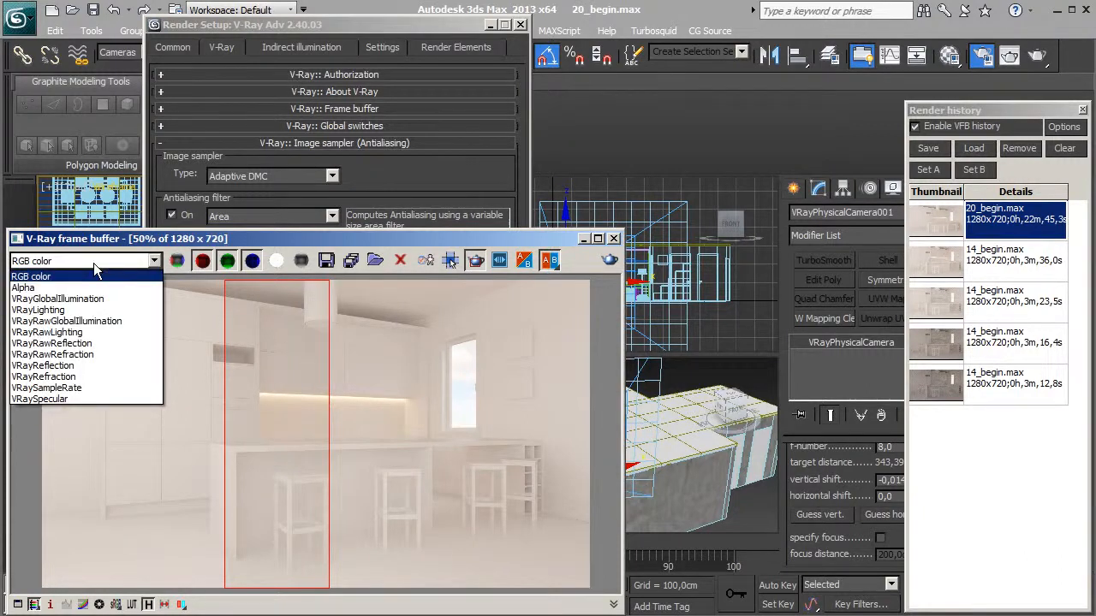
{"action": "left_click", "coordinate": [90, 387]}
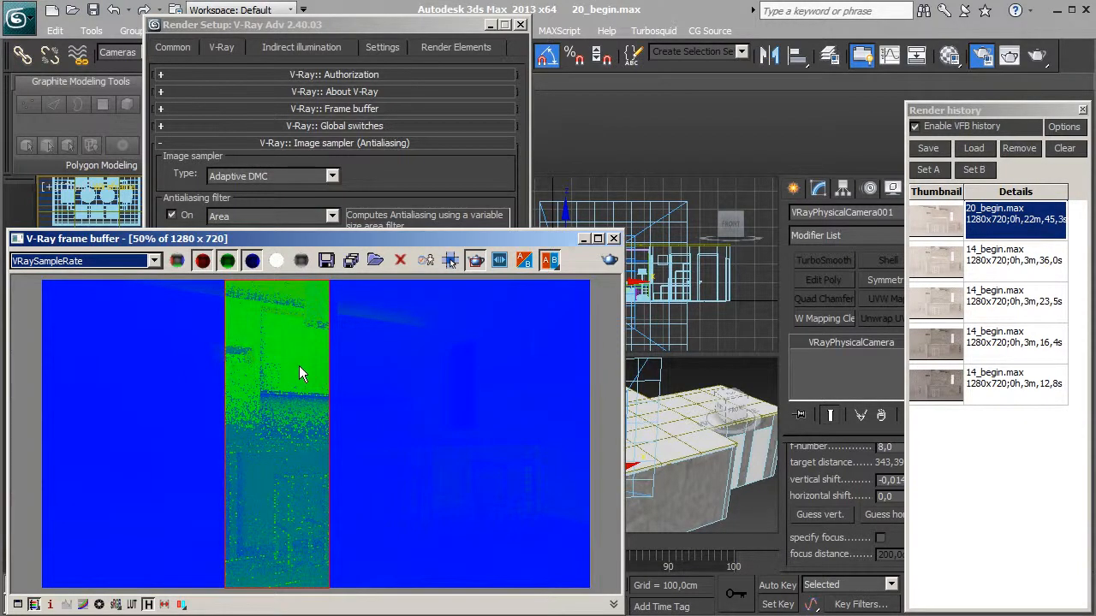
{"action": "left_click", "coordinate": [151, 261]}
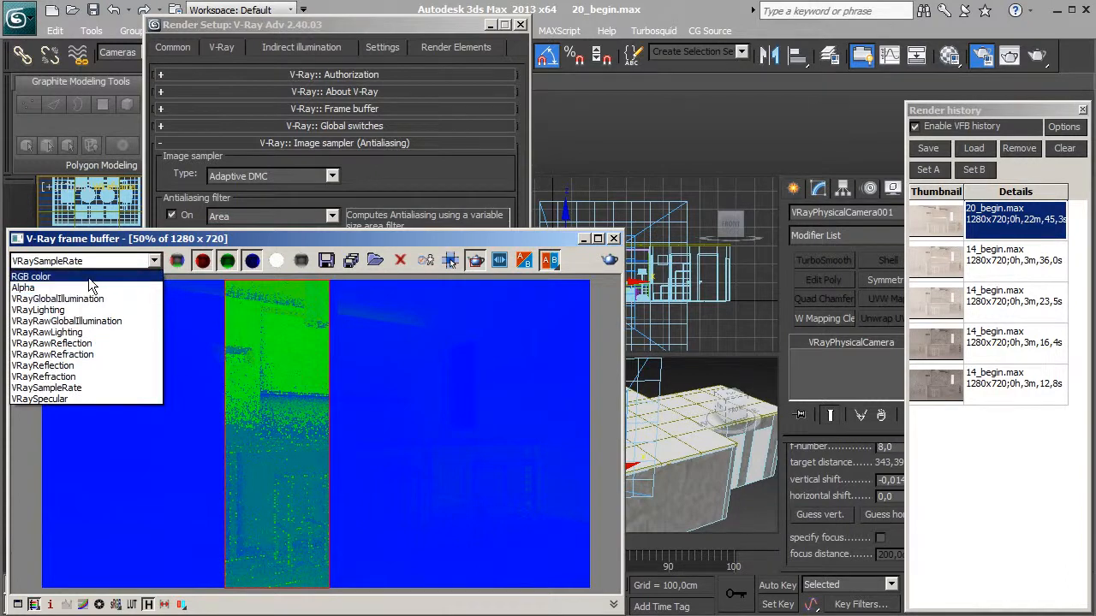
{"action": "left_click", "coordinate": [88, 277]}
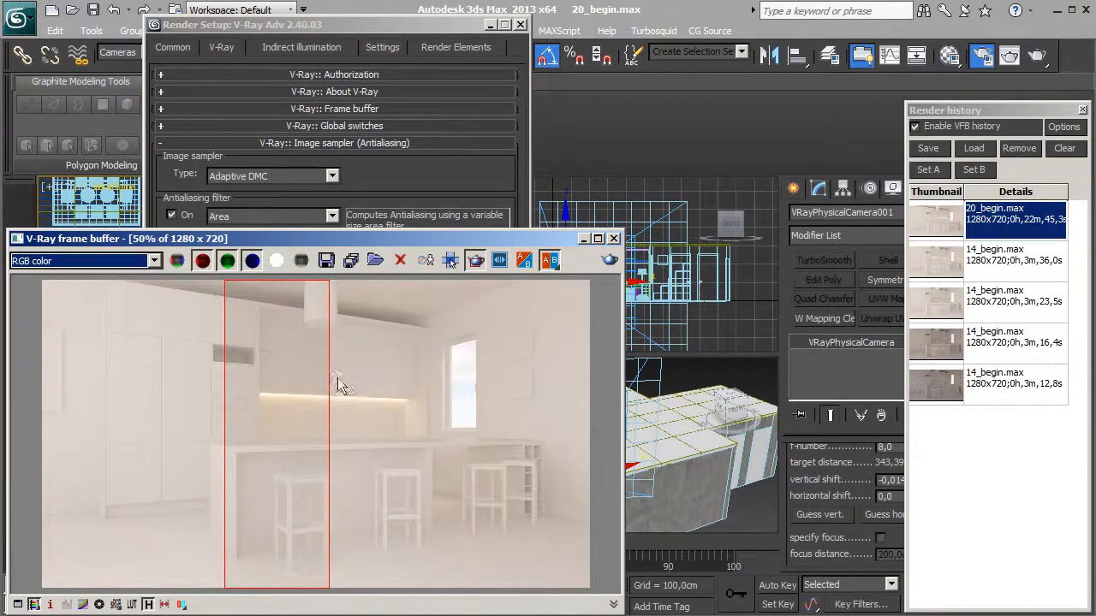
Mark a smaller render region across the strip light and countertop, and render it with higher Brute force GI subdivs
{"action": "left_click_drag", "start_coordinate": [350, 347], "coordinate": [285, 490]}
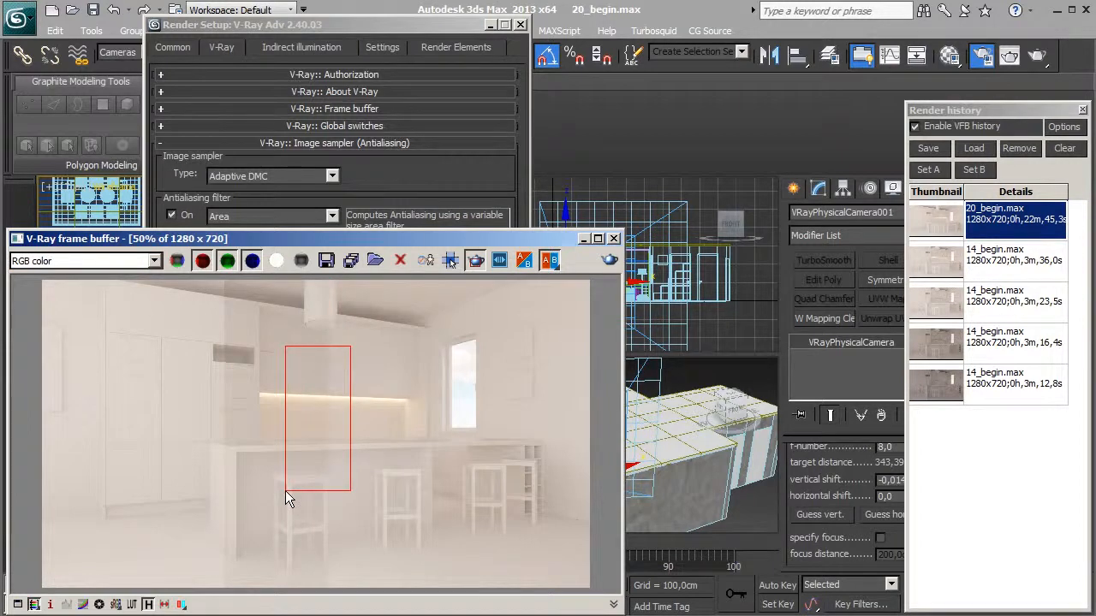
{"action": "left_click", "coordinate": [298, 50]}
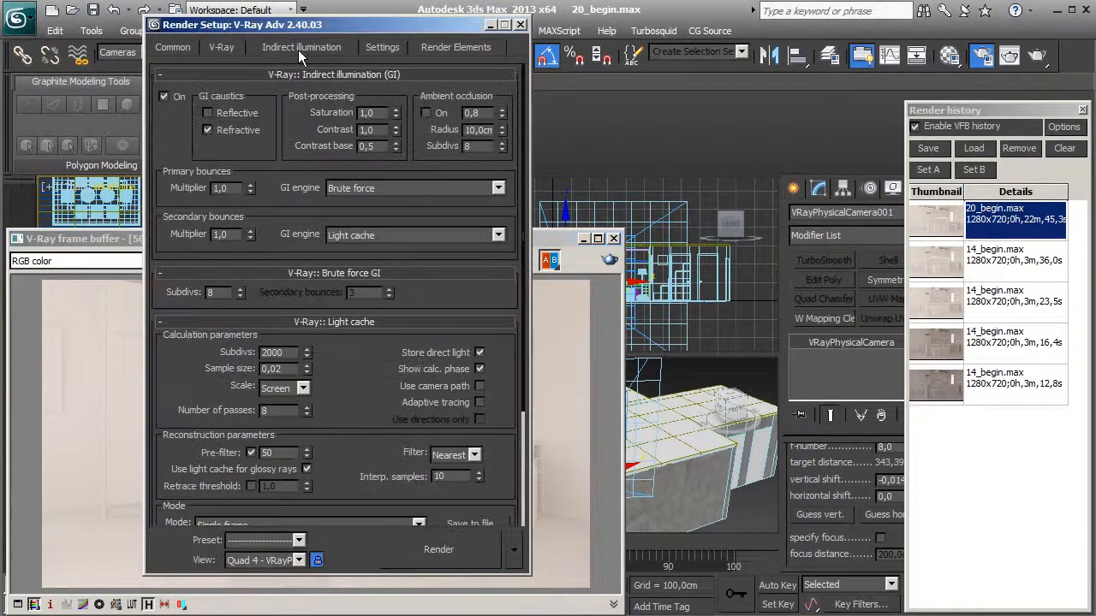
{"action": "left_click", "coordinate": [221, 293]}
{"action": "left_click", "coordinate": [116, 319]}
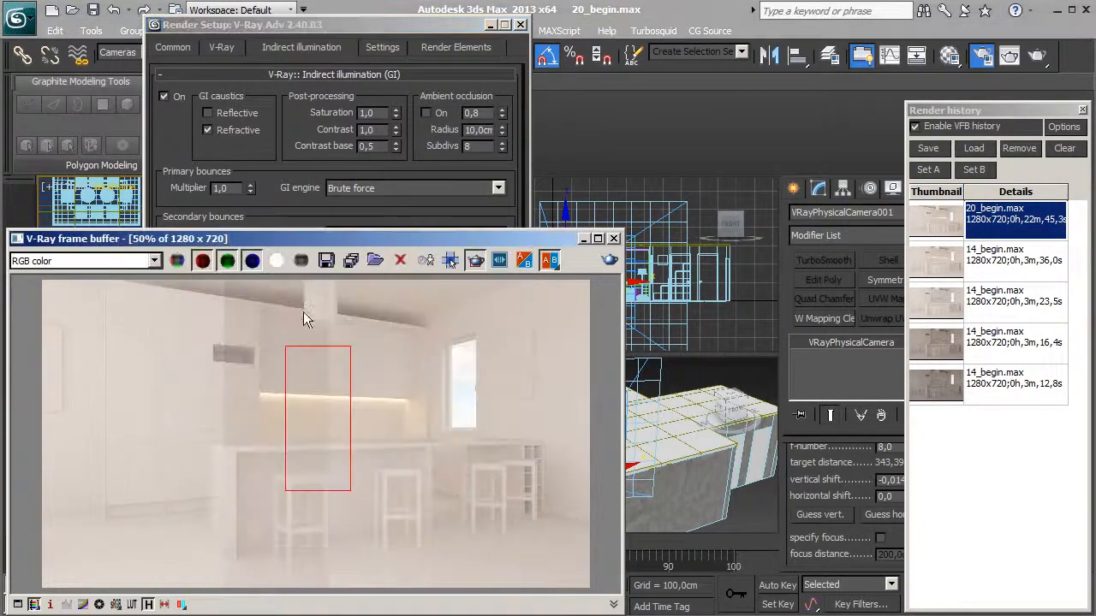
{"action": "left_click", "coordinate": [610, 260]}
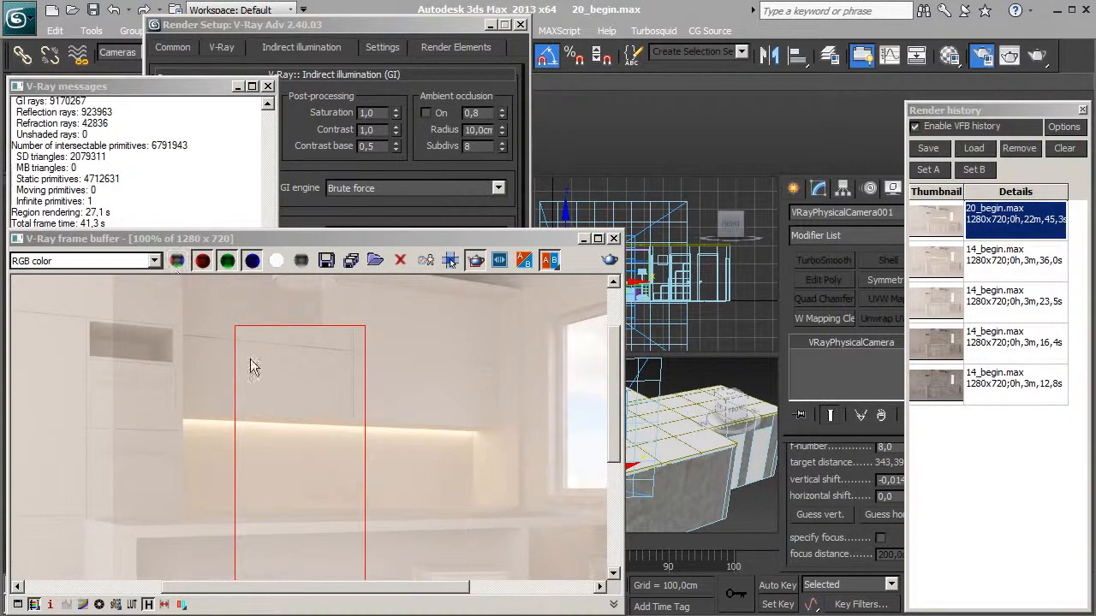
Display the VRaySampleRate element and compare the sampling inside the new region with the surrounding area
{"action": "middle_click_drag", "start_coordinate": [249, 357], "coordinate": [248, 325]}
{"action": "left_click", "coordinate": [89, 261]}
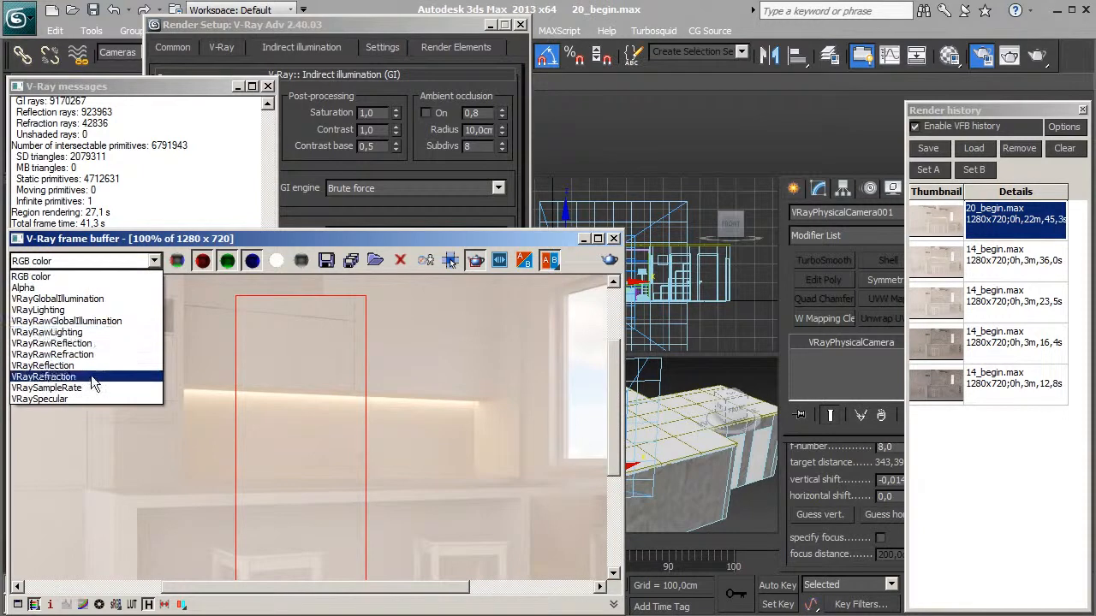
{"action": "left_click", "coordinate": [51, 388]}
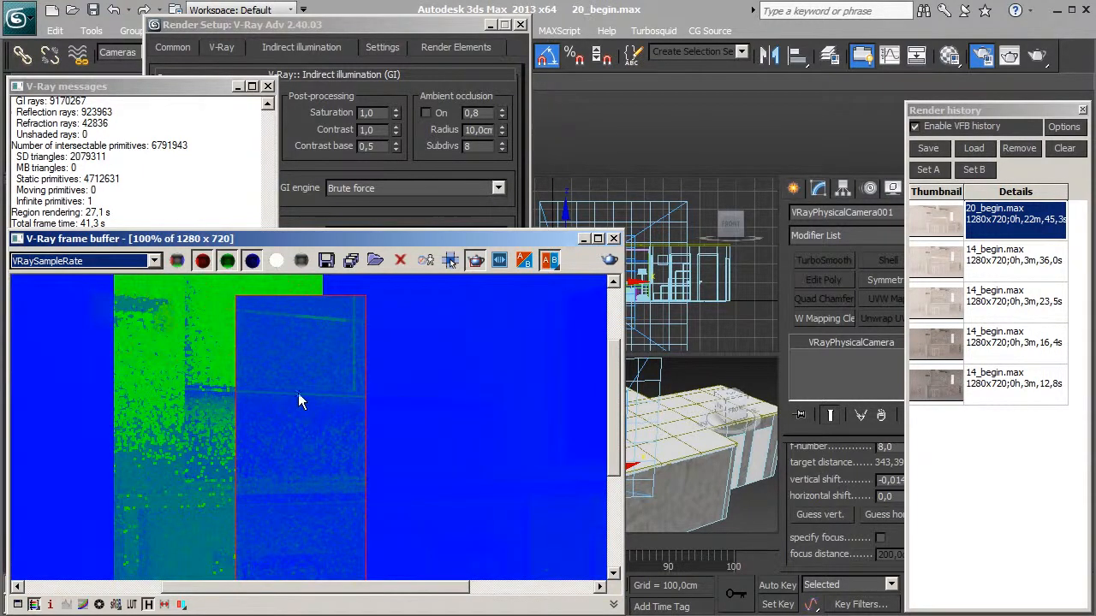
{"action": "scroll", "coordinate": [280, 374], "scroll_direction": "down", "scroll_amount": 1}
{"action": "scroll", "coordinate": [280, 372], "scroll_direction": "up", "scroll_amount": 1}
{"action": "left_click", "coordinate": [281, 384]}
{"action": "scroll", "coordinate": [281, 384], "scroll_direction": "down", "scroll_amount": 1}
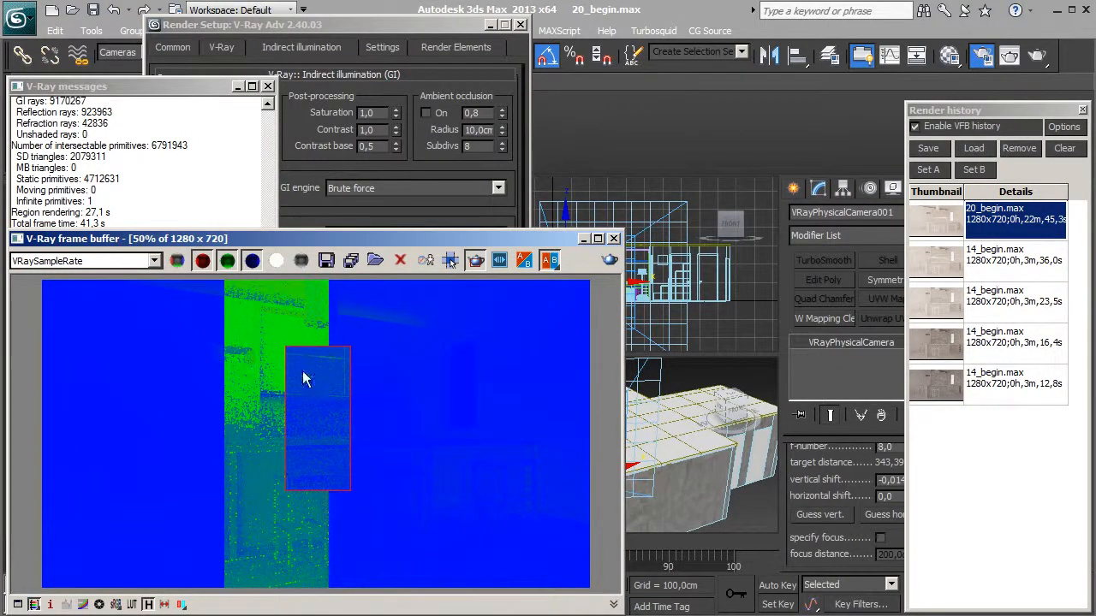
{"action": "scroll", "coordinate": [323, 392], "scroll_direction": "up", "scroll_amount": 1}
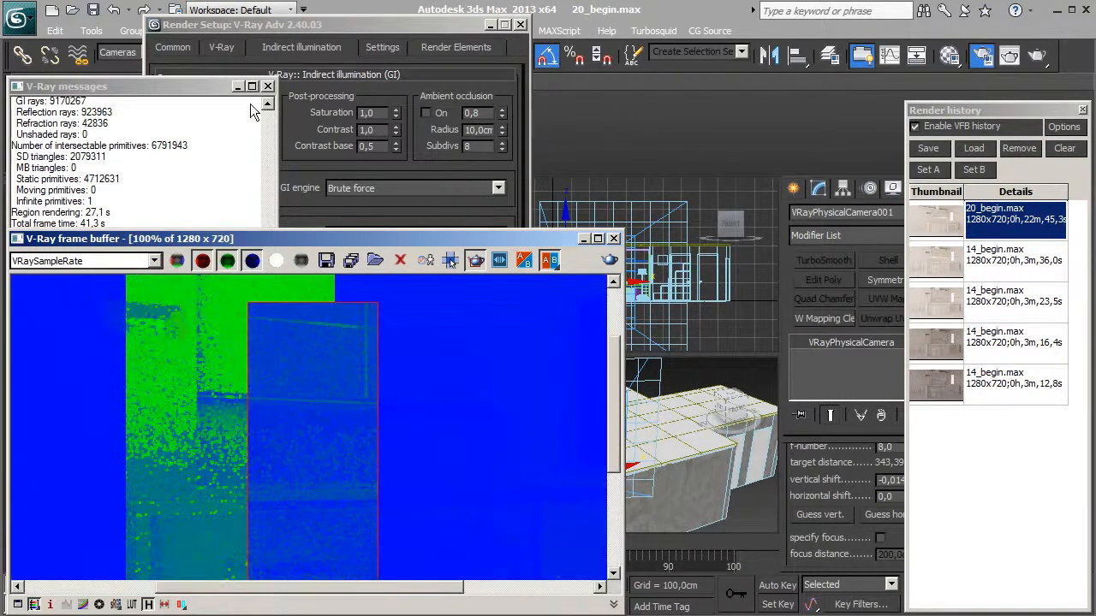
Set the Brute force GI subdivs to 64 and re-render the region, checking its sample rate up close
{"action": "left_click", "coordinate": [240, 27]}
{"action": "double_click", "coordinate": [222, 291]}
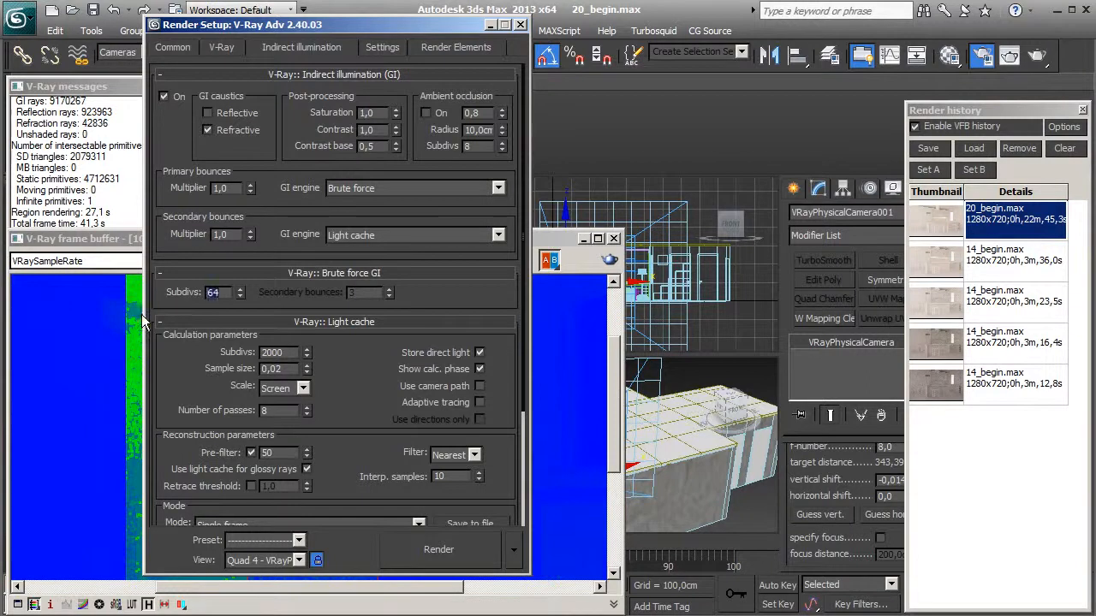
{"action": "left_click", "coordinate": [143, 336]}
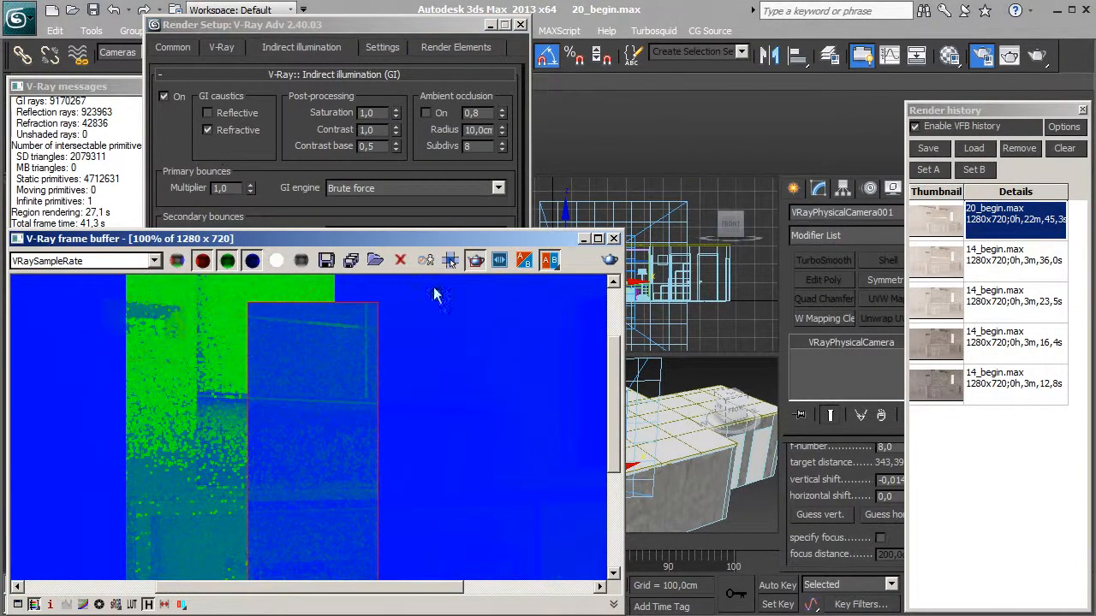
{"action": "left_click", "coordinate": [609, 259]}
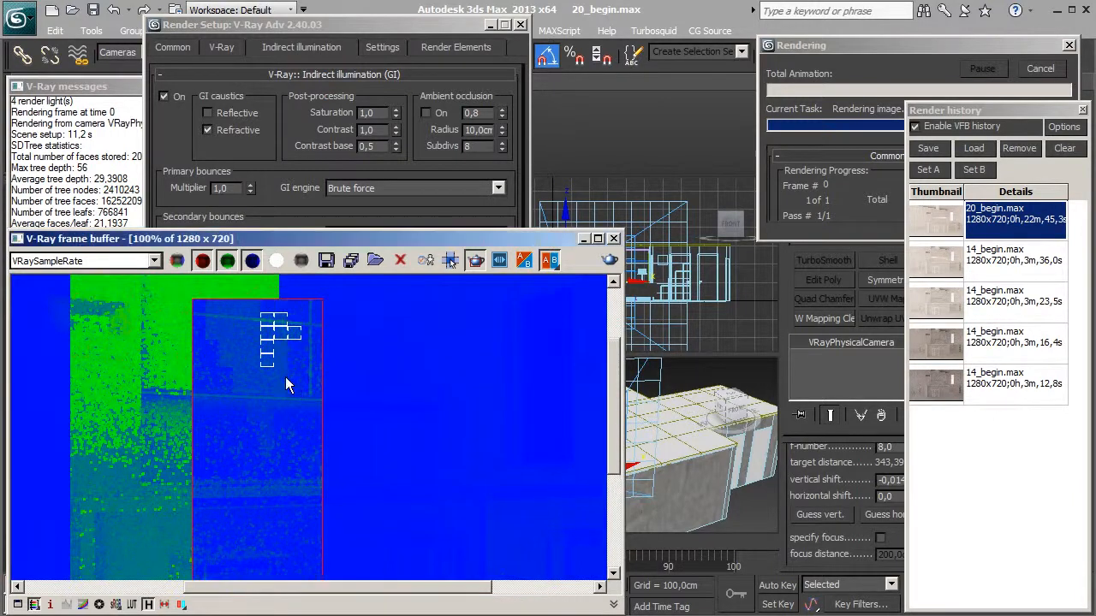
{"action": "scroll", "coordinate": [294, 382], "scroll_direction": "up", "scroll_amount": 1}
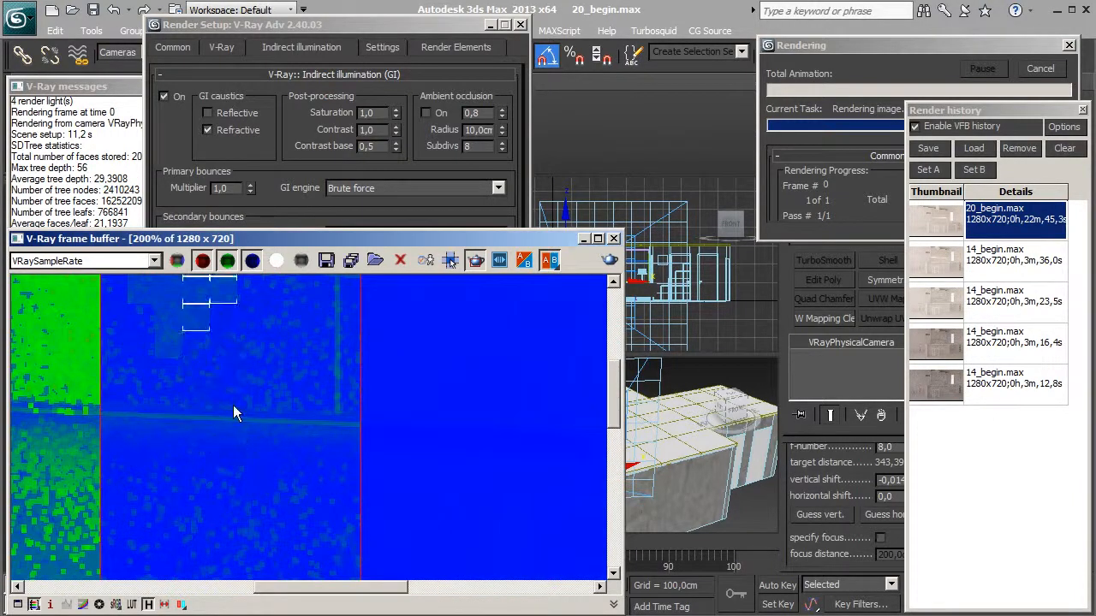
{"action": "scroll", "coordinate": [233, 405], "scroll_direction": "down", "scroll_amount": 1}
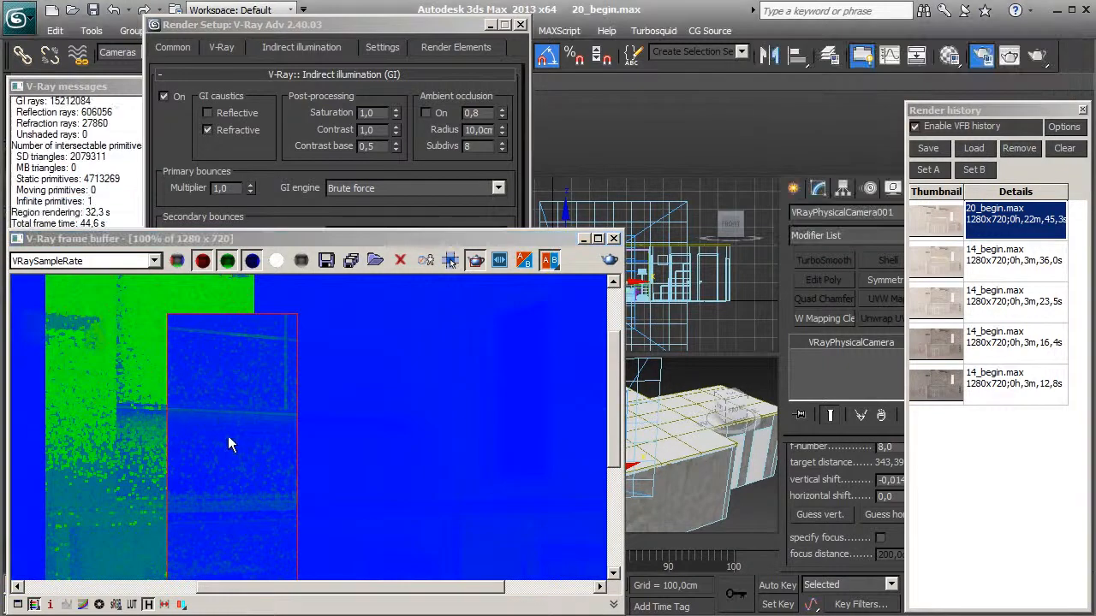
{"action": "scroll", "coordinate": [248, 411], "scroll_direction": "down", "scroll_amount": 1}
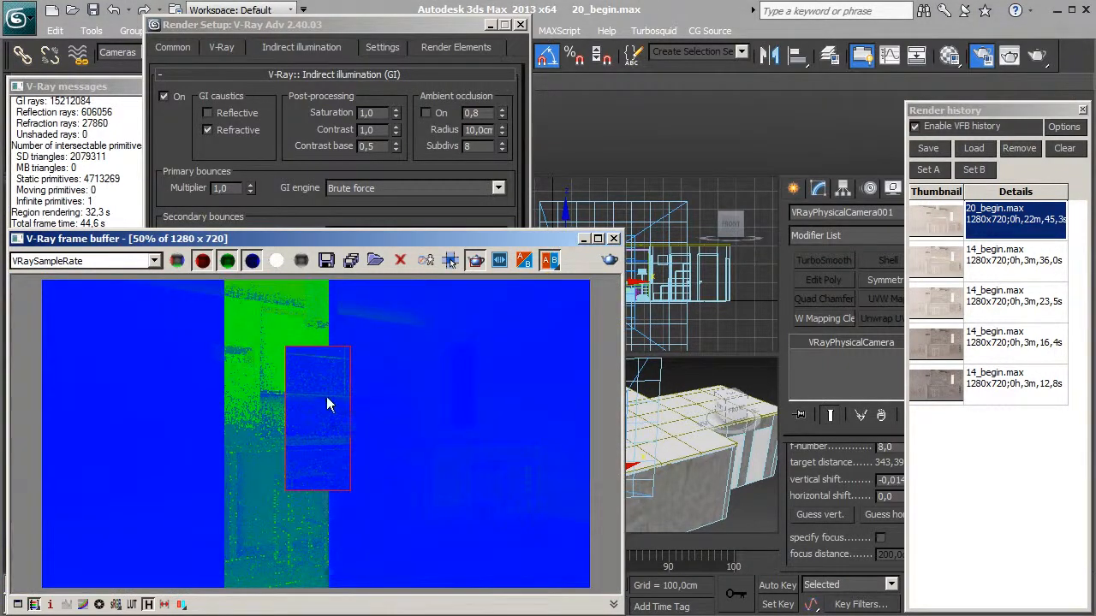
Set the Brute force GI subdivs to 100 and re-render the region while examining its sample rate
{"action": "left_click", "coordinate": [244, 28]}
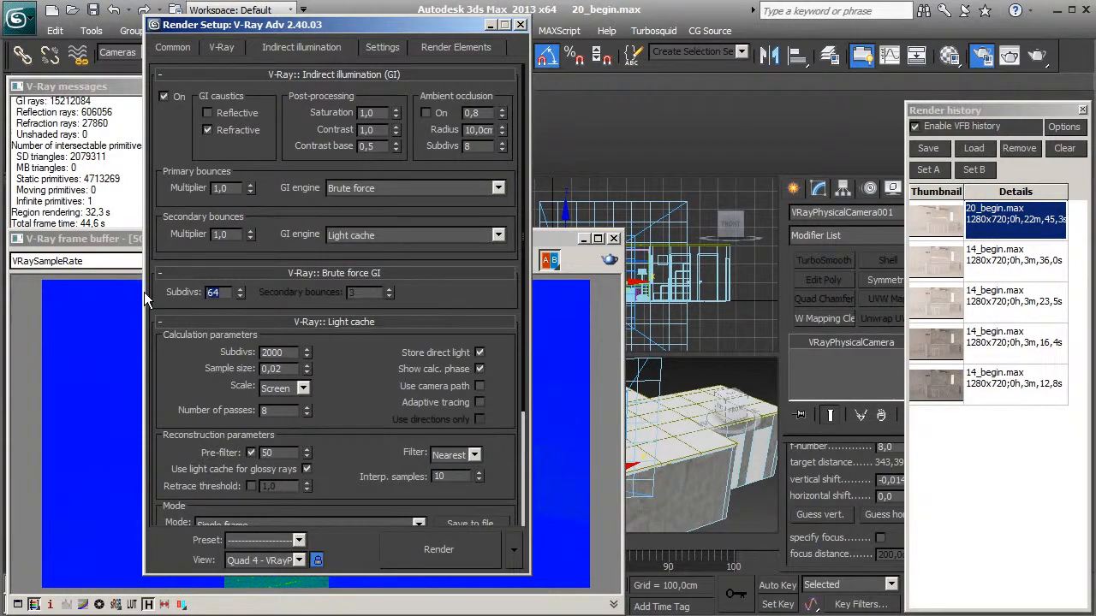
{"action": "type", "text": "100"}
{"action": "left_click", "coordinate": [101, 371]}
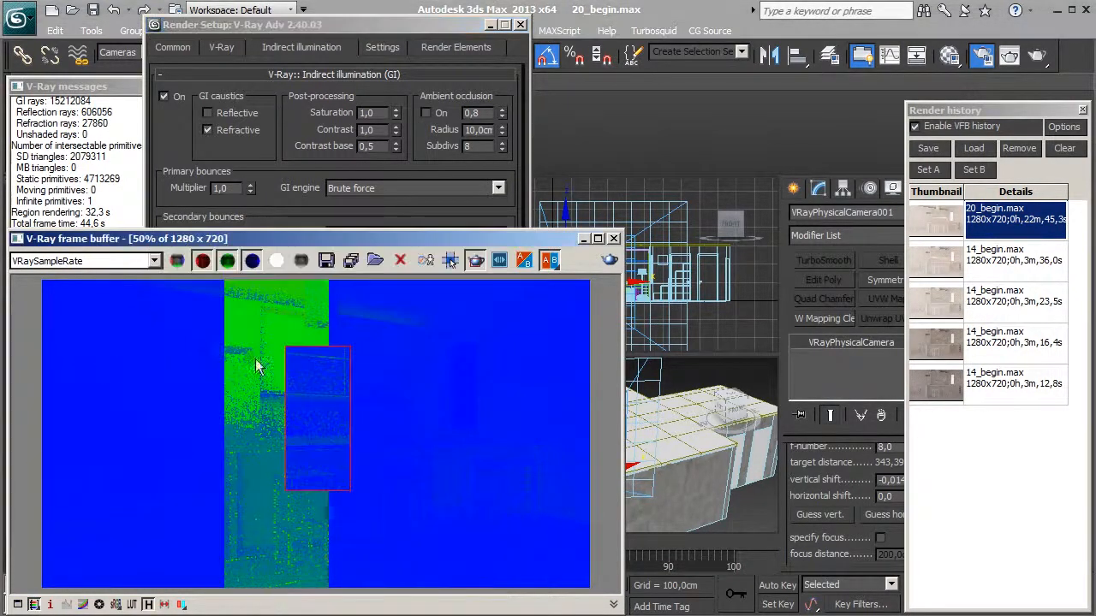
{"action": "left_click", "coordinate": [611, 261]}
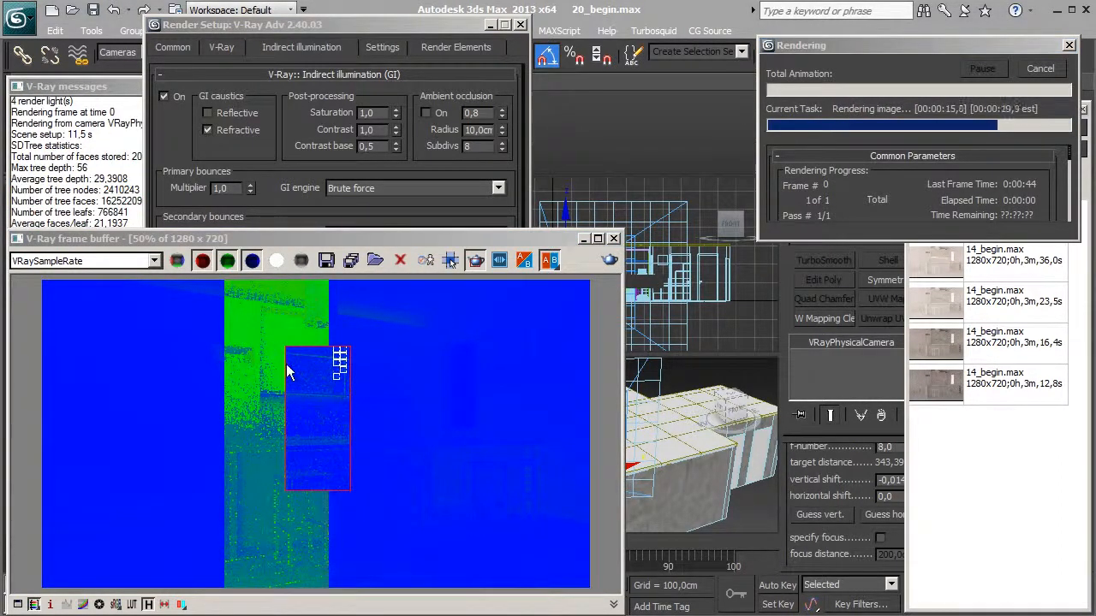
{"action": "scroll", "coordinate": [288, 367], "scroll_direction": "up", "scroll_amount": 1}
{"action": "scroll", "coordinate": [332, 417], "scroll_direction": "up", "scroll_amount": 1}
{"action": "middle_click_drag", "start_coordinate": [344, 425], "coordinate": [315, 379]}
{"action": "scroll", "coordinate": [331, 396], "scroll_direction": "down", "scroll_amount": 1}
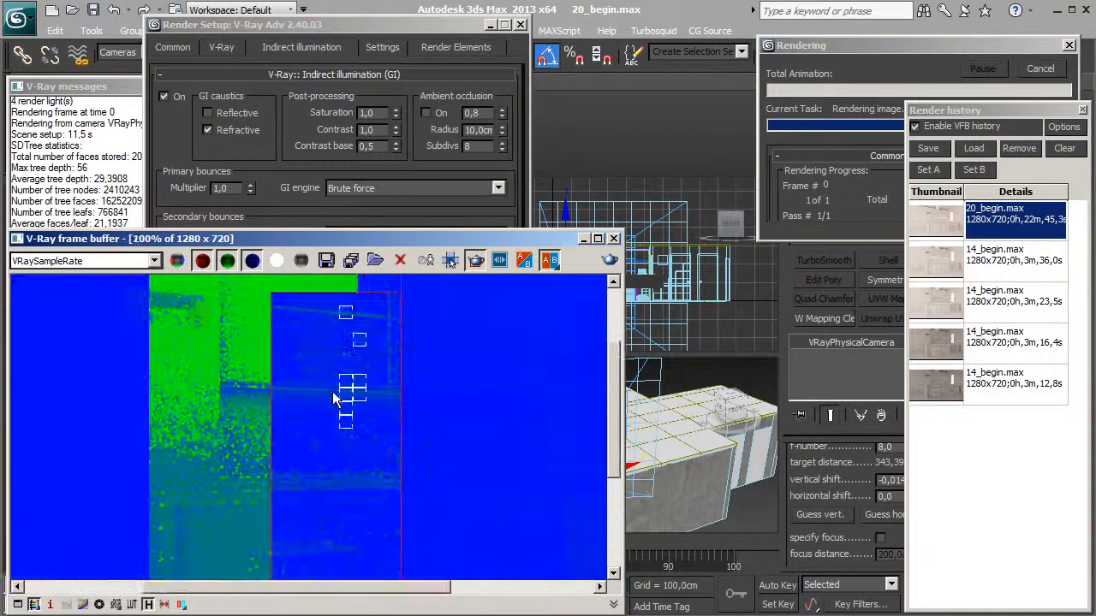
Display the VRayGlobalIllumination element and examine the GI noise on the cabinets and strip light area up close
{"action": "left_click", "coordinate": [72, 261]}
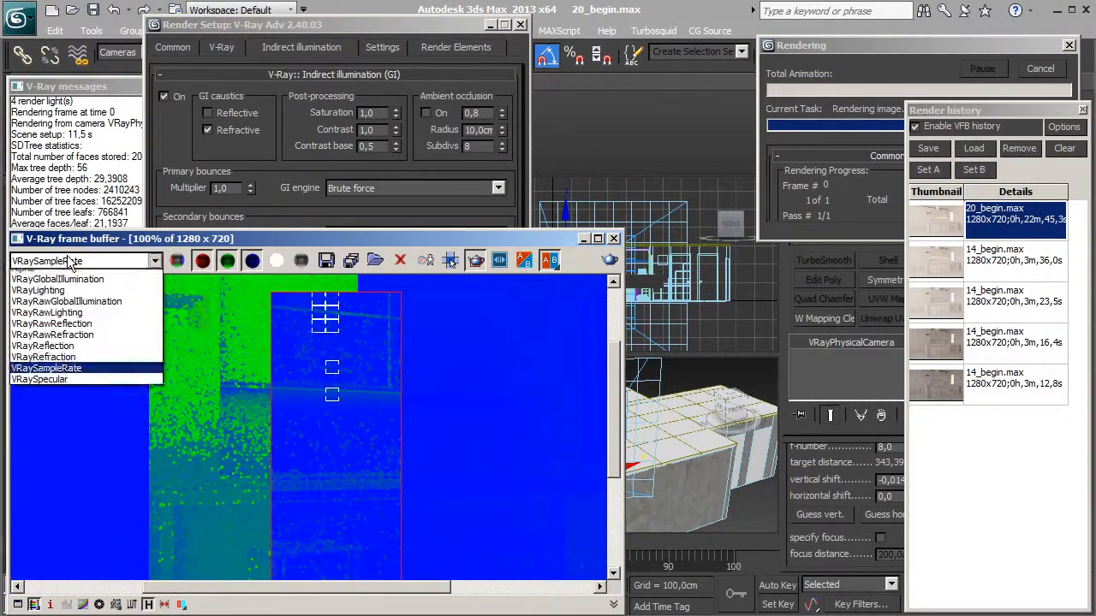
{"action": "left_click", "coordinate": [70, 299]}
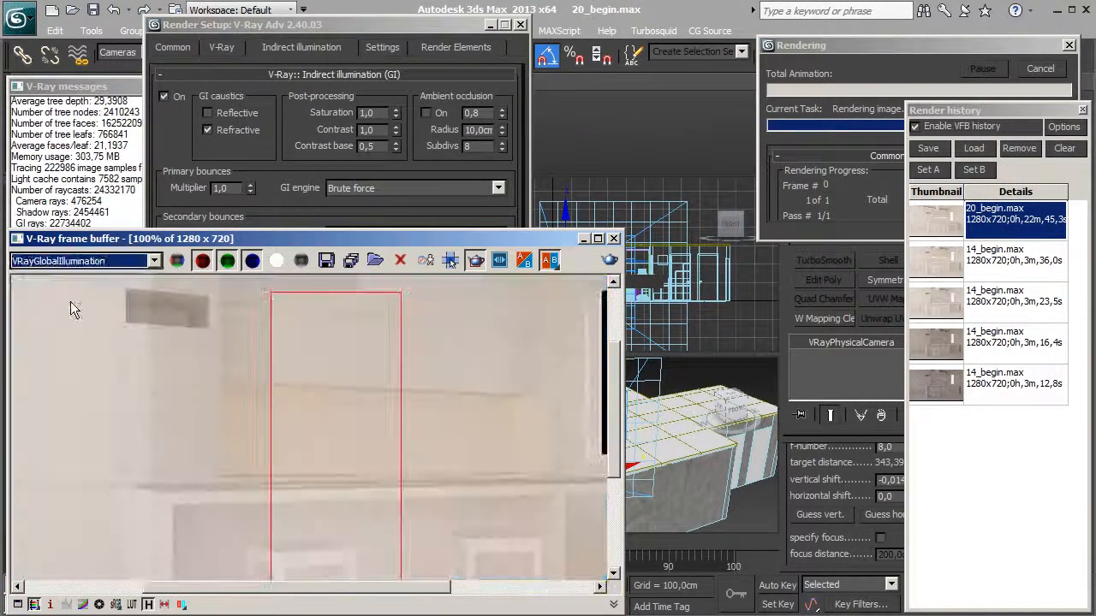
{"action": "scroll", "coordinate": [361, 378], "scroll_direction": "up", "scroll_amount": 1}
{"action": "middle_click_drag", "start_coordinate": [360, 377], "coordinate": [347, 401]}
{"action": "scroll", "coordinate": [277, 424], "scroll_direction": "up", "scroll_amount": 1}
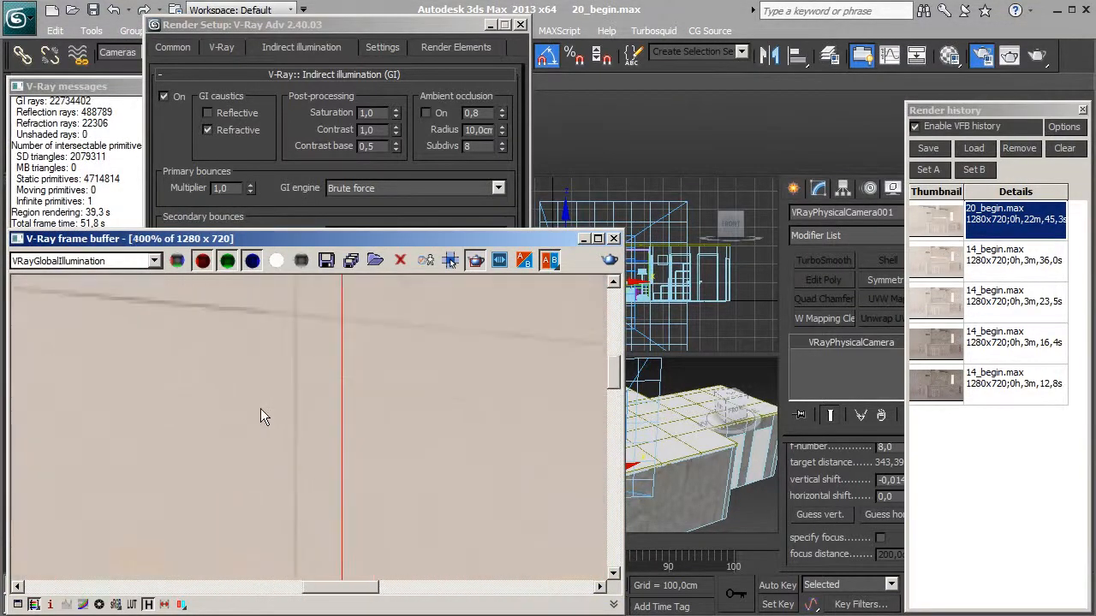
{"action": "scroll", "coordinate": [277, 399], "scroll_direction": "down", "scroll_amount": 1}
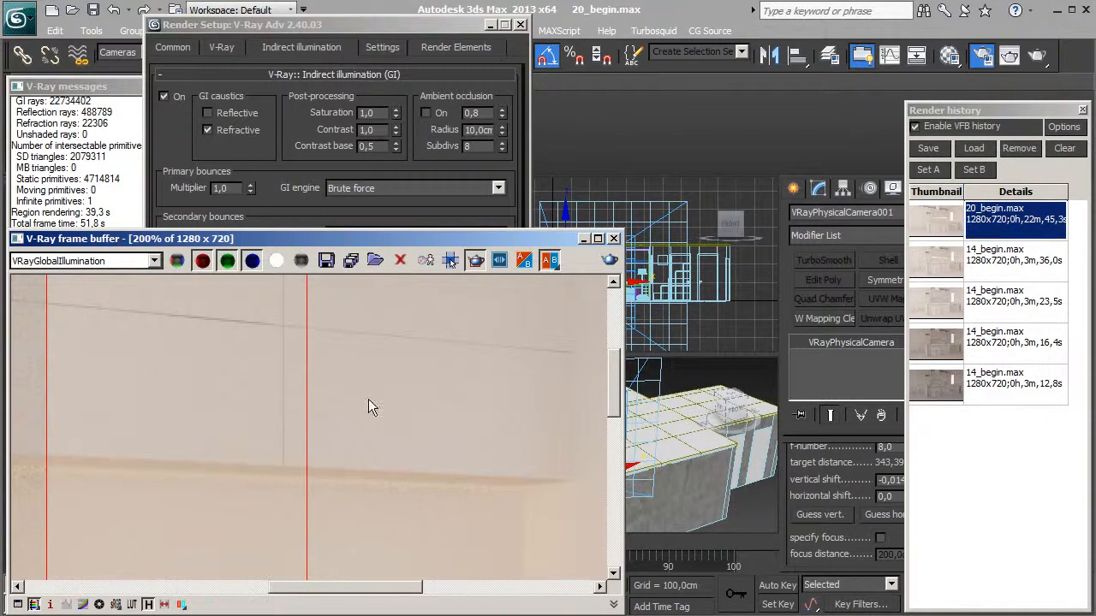
{"action": "scroll", "coordinate": [368, 399], "scroll_direction": "down", "scroll_amount": 1}
{"action": "scroll", "coordinate": [369, 374], "scroll_direction": "down", "scroll_amount": 1}
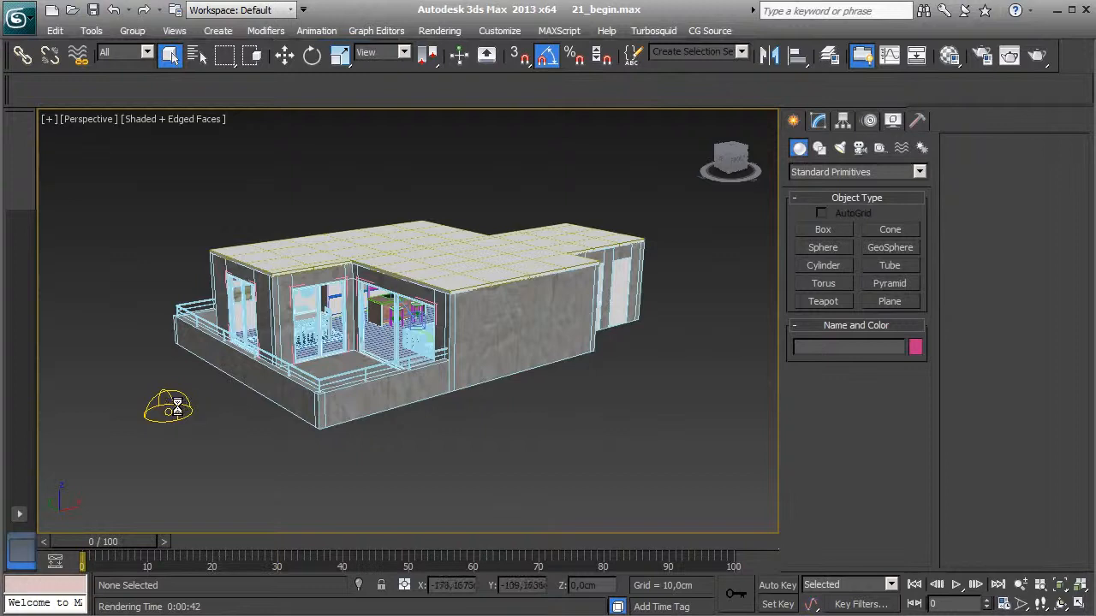
Set the sampling subdivs of the dome light beside the house to 32 and render the region
{"action": "left_click", "coordinate": [177, 408]}
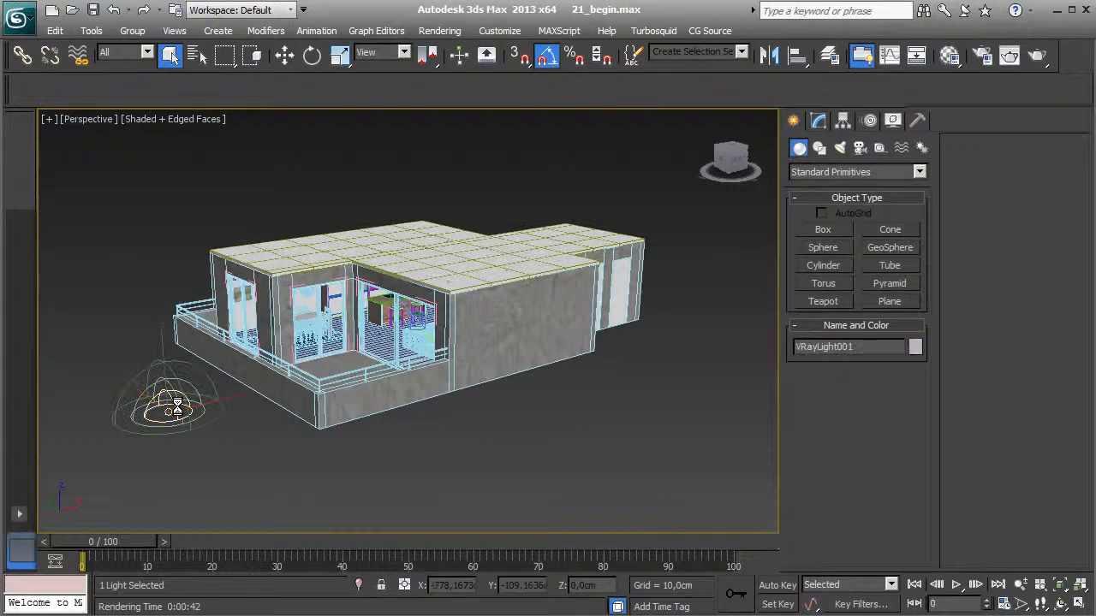
{"action": "left_click", "coordinate": [818, 121]}
{"action": "scroll", "coordinate": [818, 454], "scroll_direction": "down", "scroll_amount": 5}
{"action": "scroll", "coordinate": [817, 434], "scroll_direction": "down", "scroll_amount": 3}
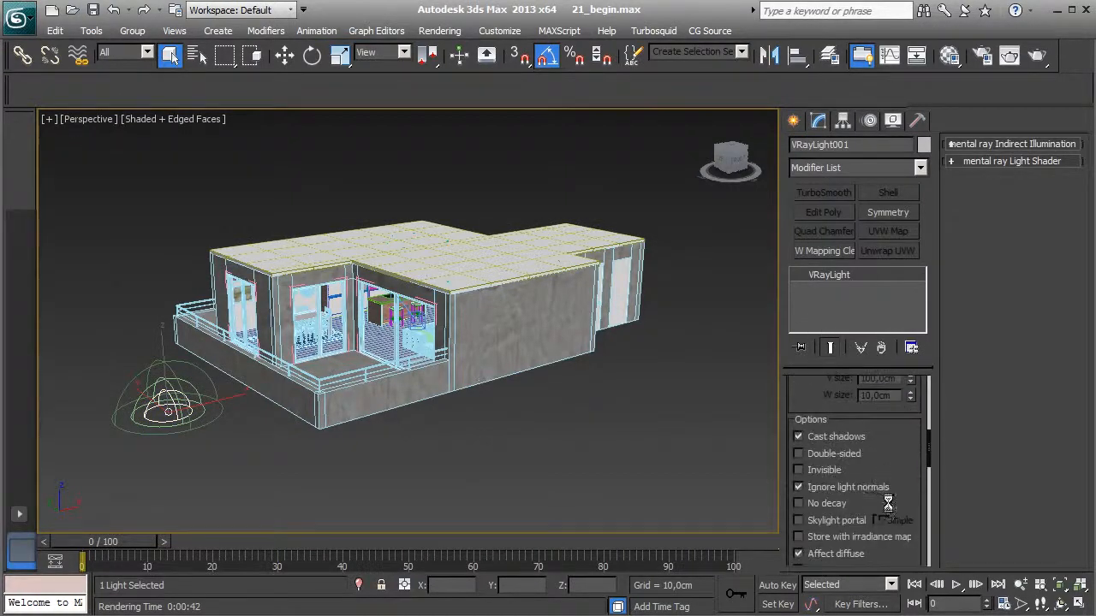
{"action": "scroll", "coordinate": [894, 451], "scroll_direction": "down", "scroll_amount": 4}
{"action": "scroll", "coordinate": [893, 451], "scroll_direction": "down", "scroll_amount": 1}
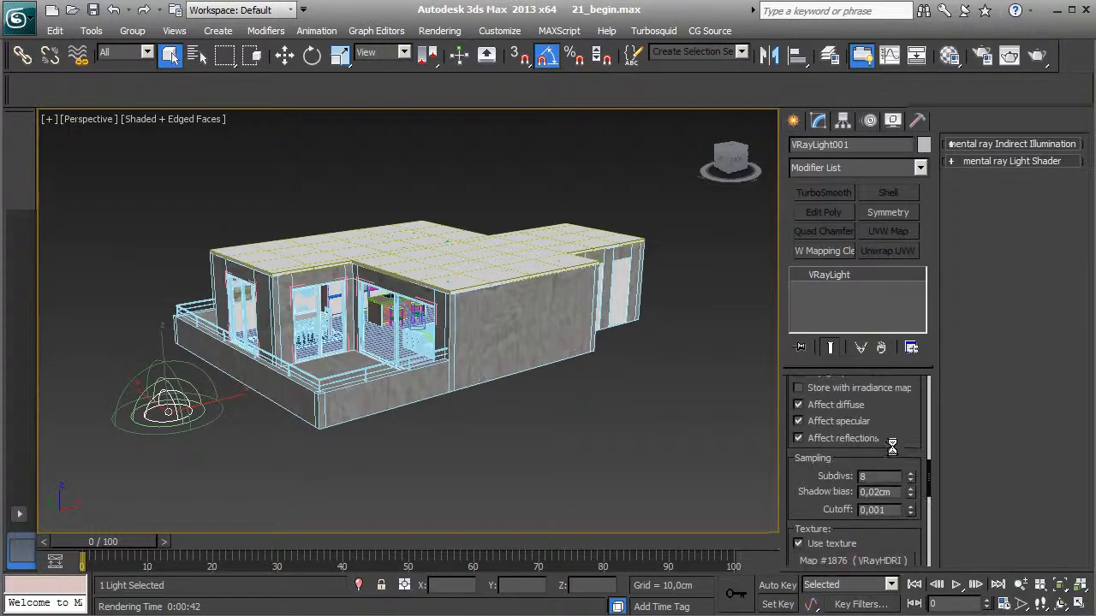
{"action": "type", "text": "2"}
{"action": "left_click", "coordinate": [1035, 58]}
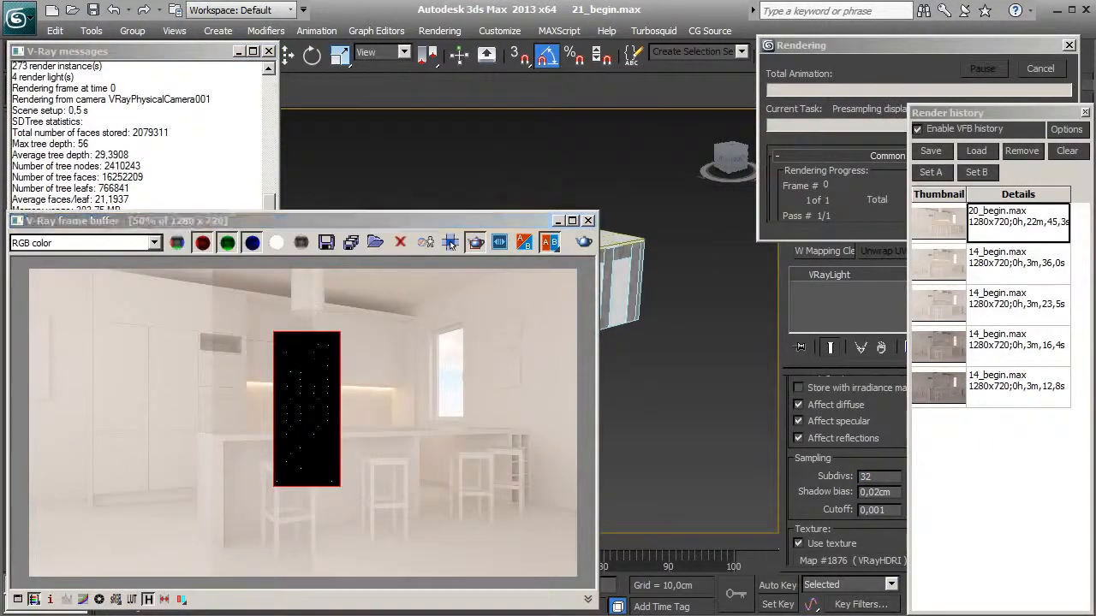
Examine the direct light noise in the VRayRawLighting element around the countertop and stool, and cancel the running render
{"action": "scroll", "coordinate": [296, 428], "scroll_direction": "up", "scroll_amount": 1}
{"action": "left_click", "coordinate": [96, 244]}
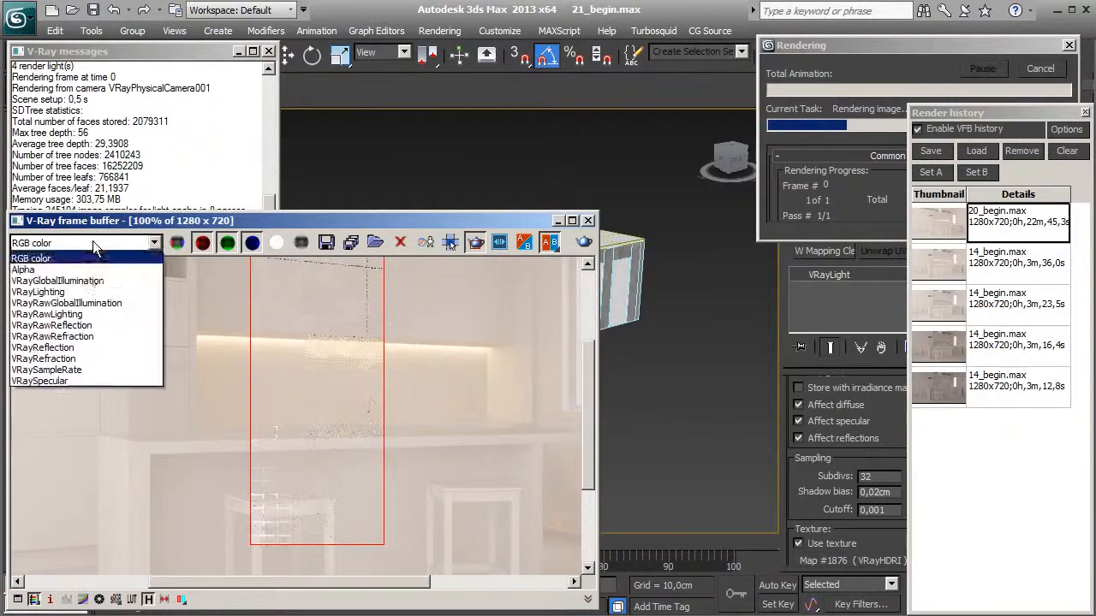
{"action": "left_click", "coordinate": [92, 313]}
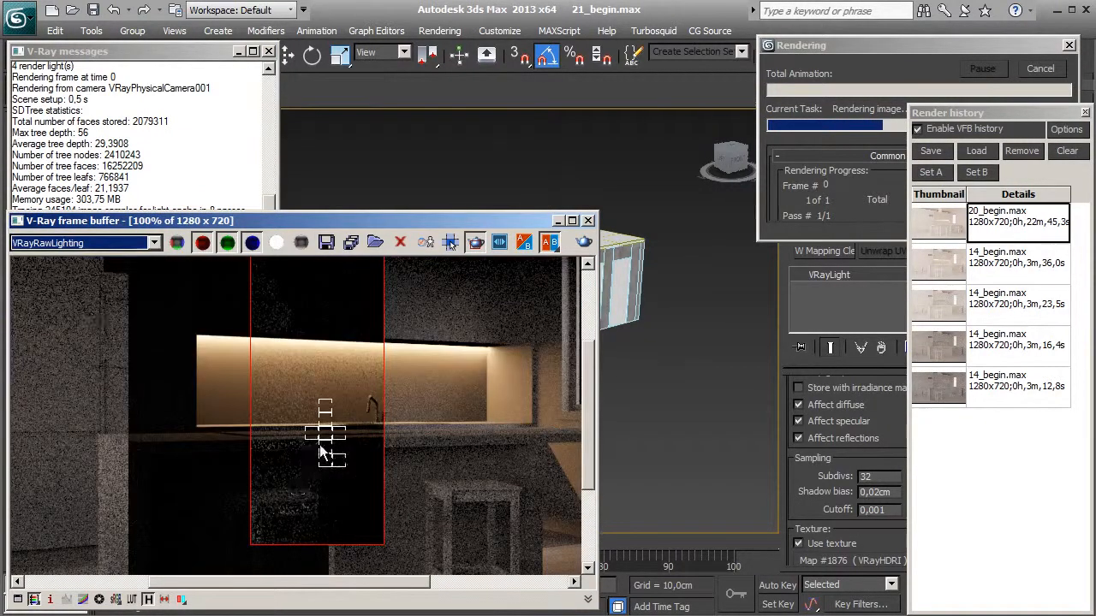
{"action": "scroll", "coordinate": [322, 395], "scroll_direction": "up", "scroll_amount": 1}
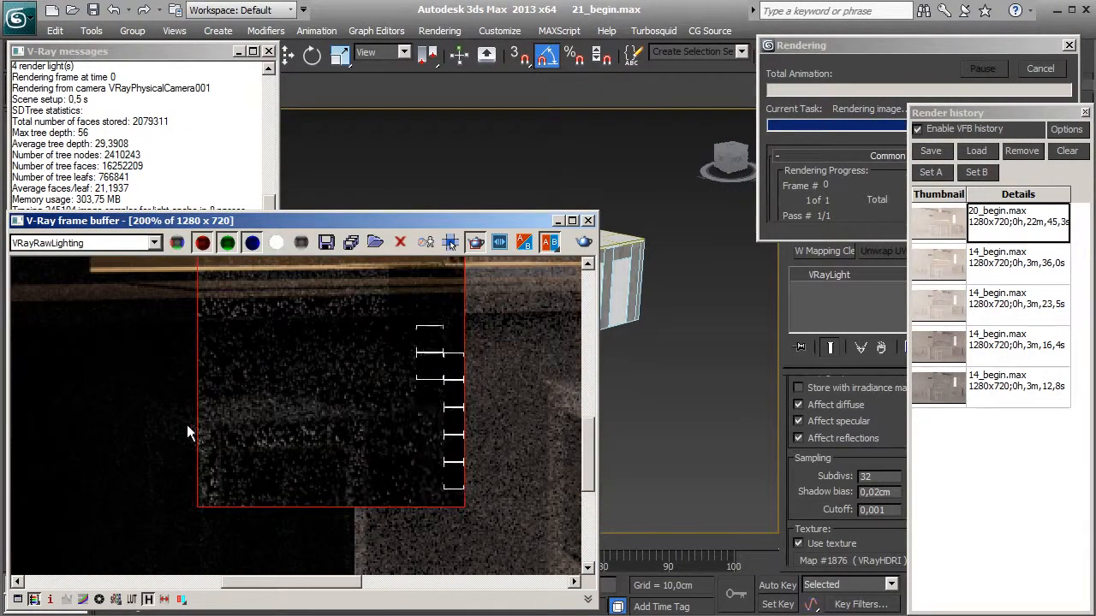
{"action": "left_click", "coordinate": [869, 215]}
{"action": "left_click", "coordinate": [1041, 68]}
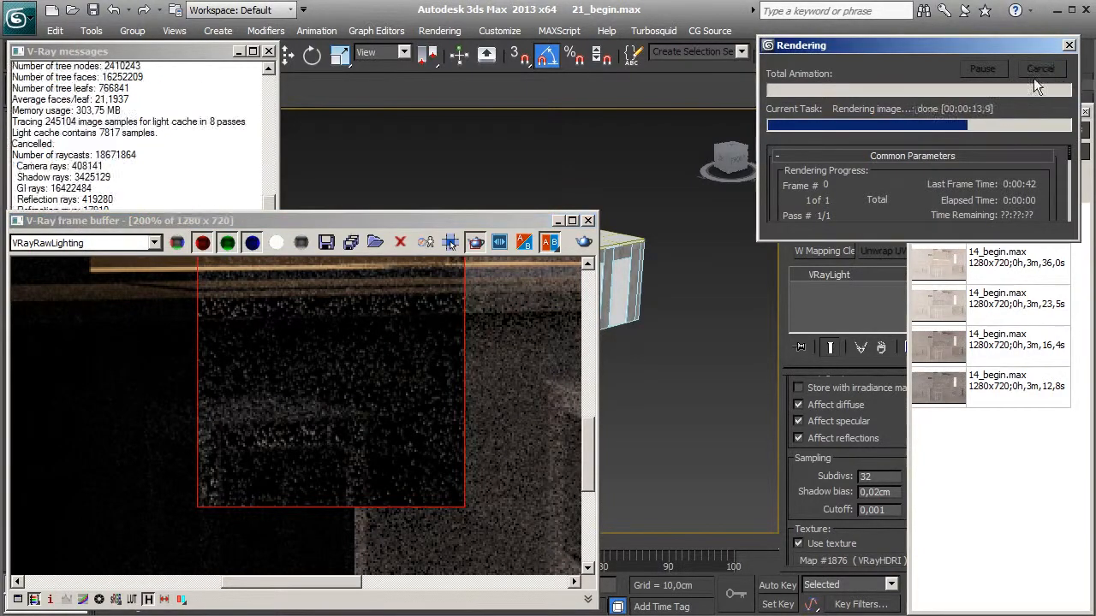
{"action": "scroll", "coordinate": [276, 416], "scroll_direction": "down", "scroll_amount": 2}
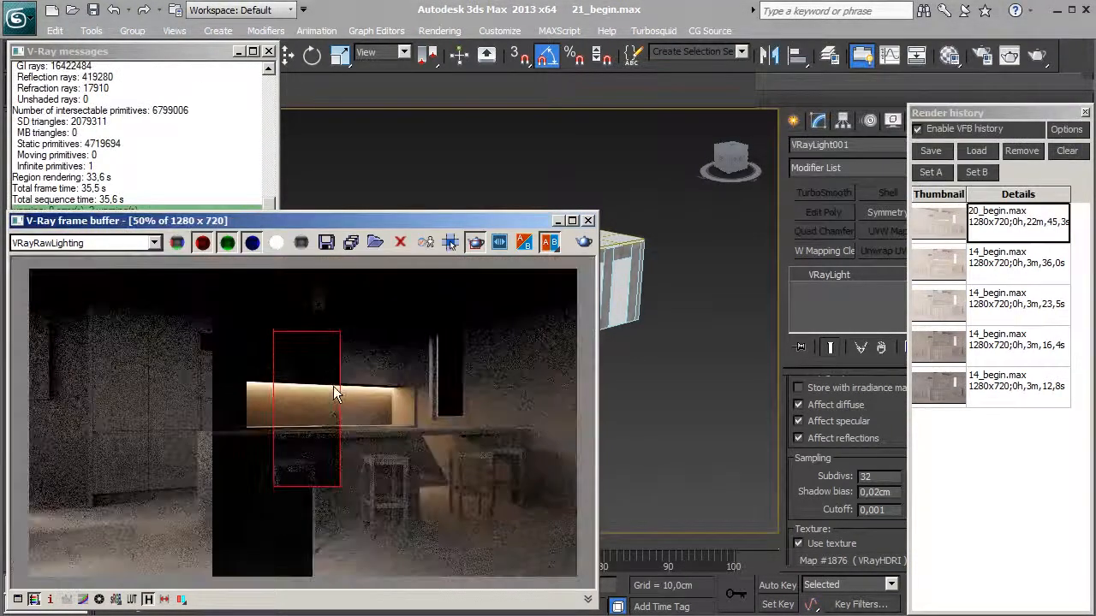
Set the dome light's sampling subdivs to 64 and re-render the region
{"action": "double_click", "coordinate": [876, 477]}
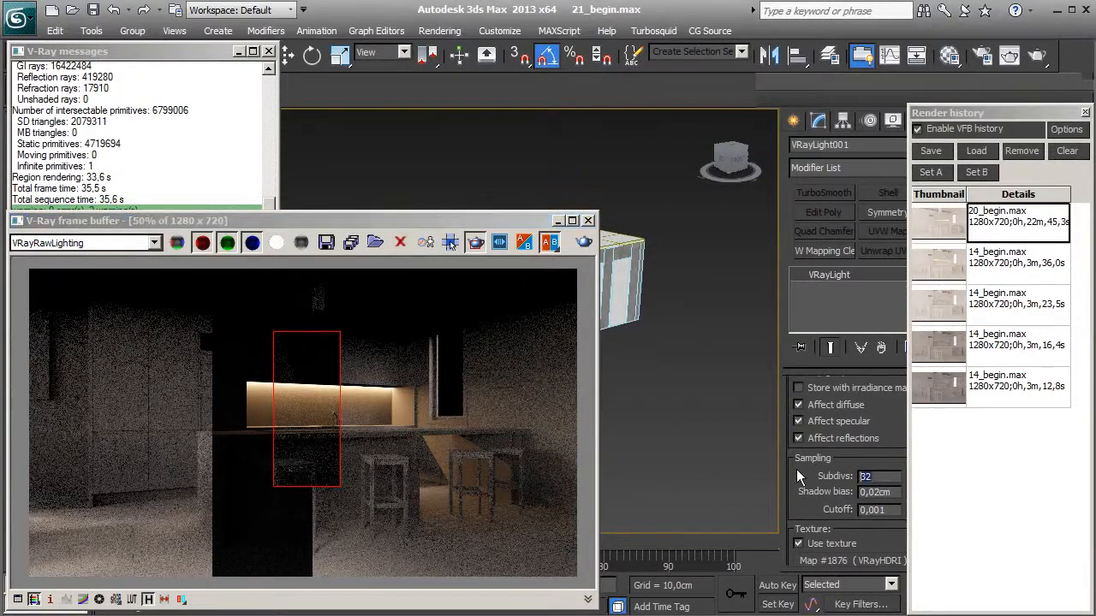
{"action": "type", "text": "64"}
{"action": "key", "text": "Return"}
{"action": "left_click", "coordinate": [584, 241]}
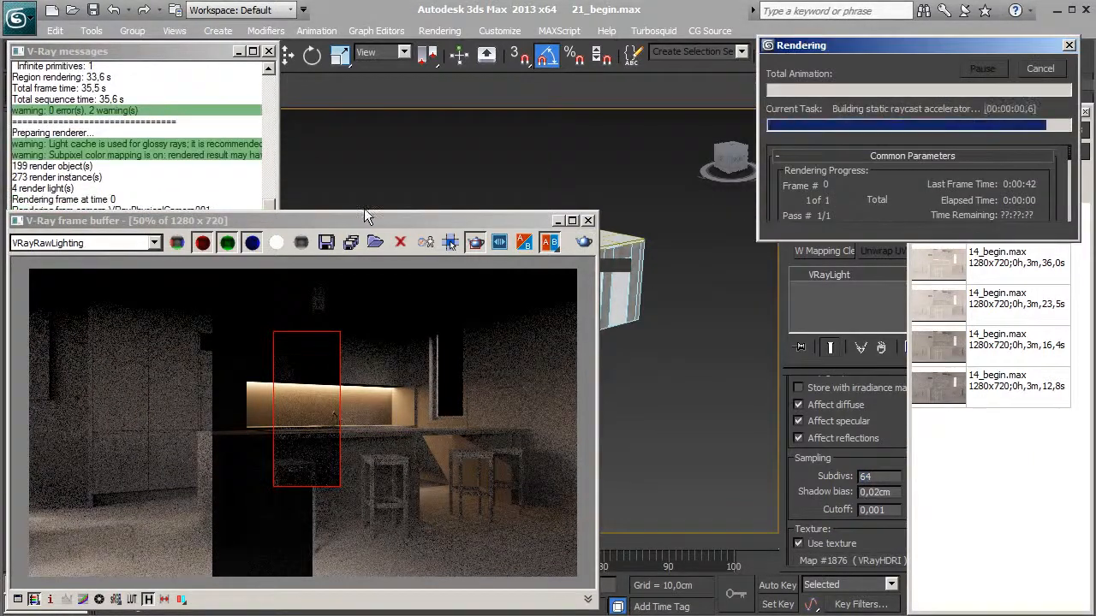
{"action": "left_click", "coordinate": [451, 243]}
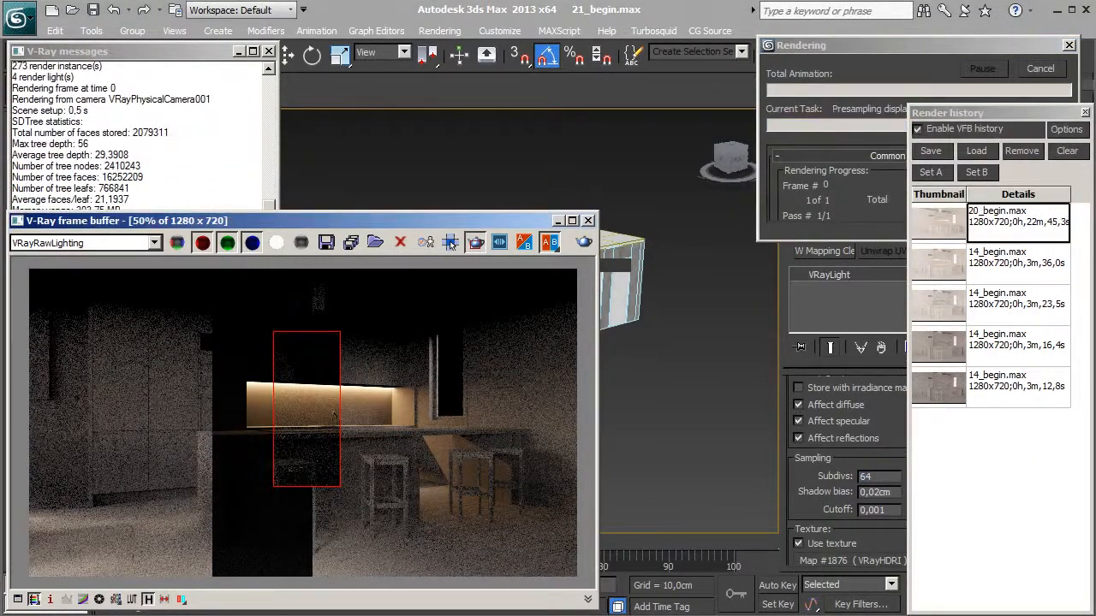
Set the dome light's sampling subdivs to 128 and re-render the region
{"action": "scroll", "coordinate": [295, 418], "scroll_direction": "up", "scroll_amount": 1}
{"action": "mouse_move", "coordinate": [302, 388]}
{"action": "middle_mouse_down"}
{"action": "mouse_move", "coordinate": [301, 435]}
{"action": "mouse_move", "coordinate": [309, 385]}
{"action": "middle_mouse_up"}
{"action": "middle_click_drag", "start_coordinate": [309, 440], "coordinate": [299, 418]}
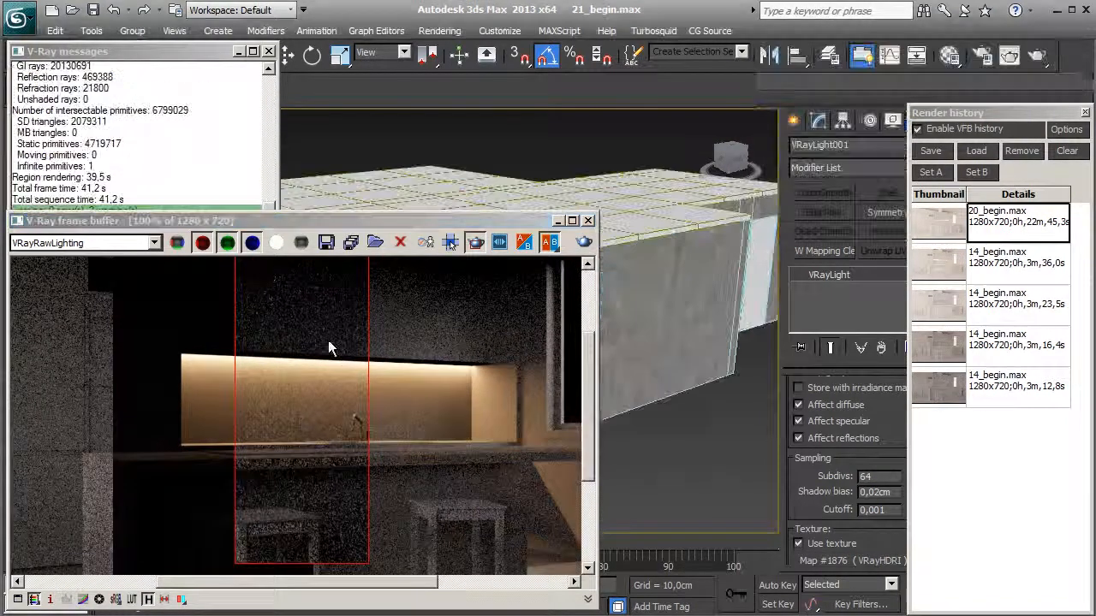
{"action": "scroll", "coordinate": [326, 351], "scroll_direction": "up", "scroll_amount": 1}
{"action": "middle_click_drag", "start_coordinate": [326, 351], "coordinate": [340, 422]}
{"action": "scroll", "coordinate": [343, 422], "scroll_direction": "down", "scroll_amount": 1}
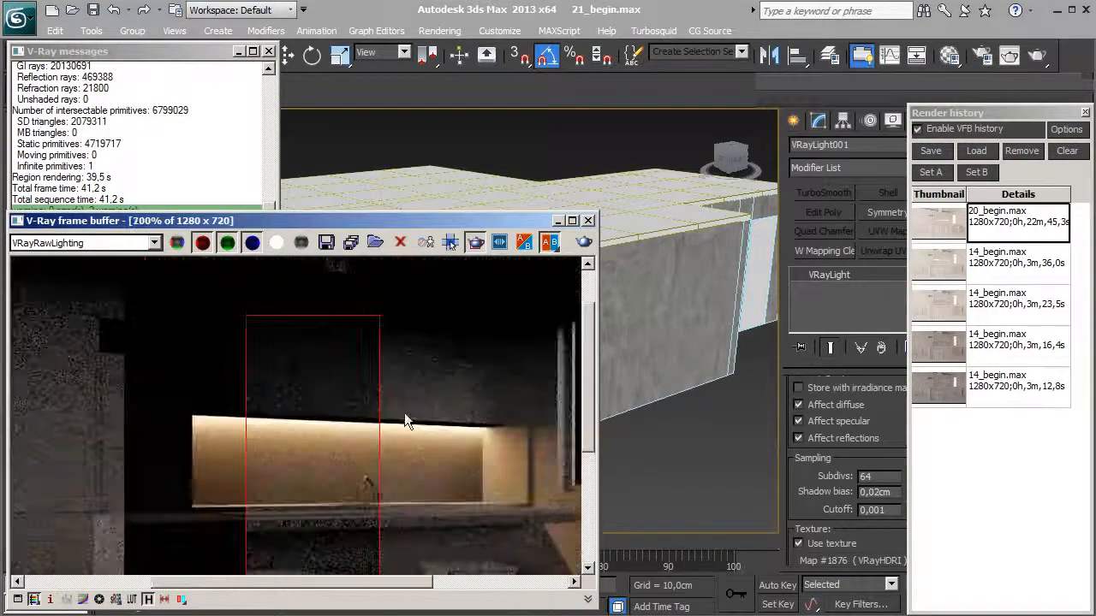
{"action": "double_click", "coordinate": [872, 476]}
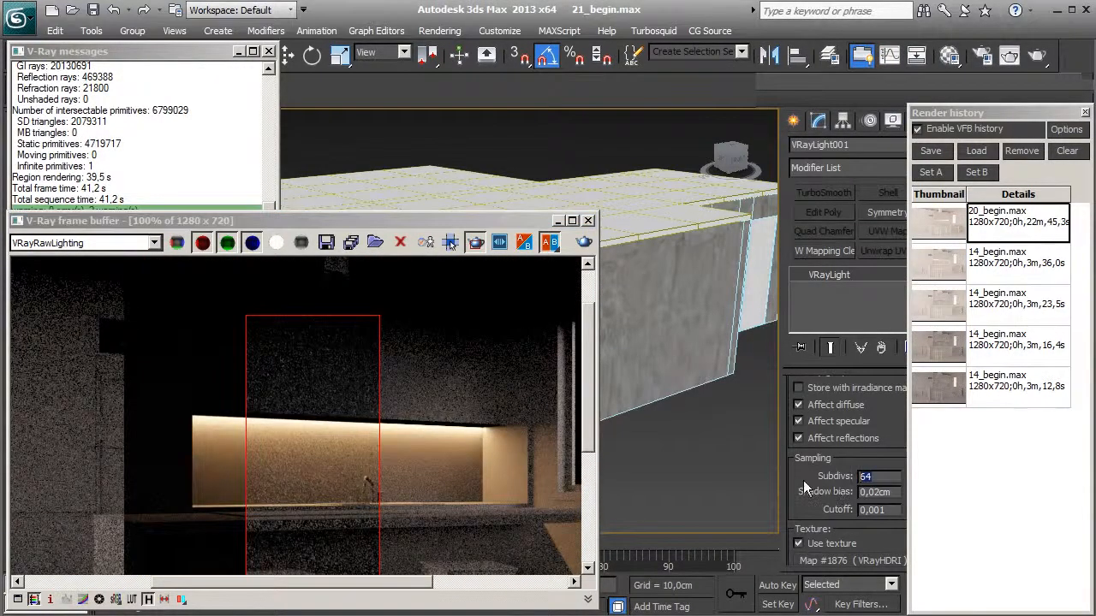
{"action": "type", "text": "128"}
{"action": "key", "text": "Return"}
{"action": "middle_click_drag", "start_coordinate": [363, 442], "coordinate": [363, 402]}
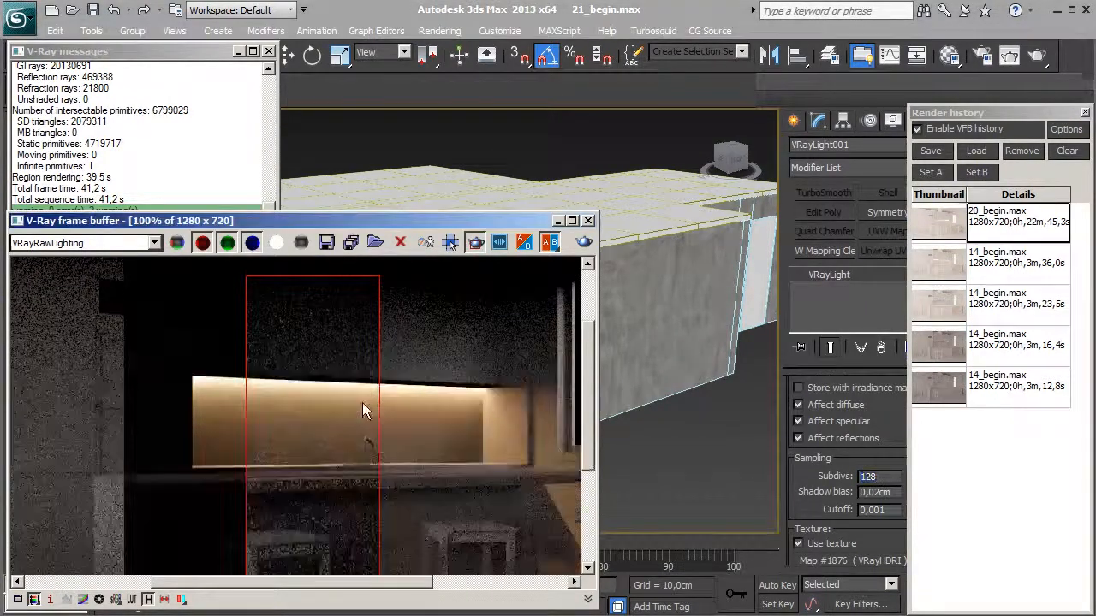
{"action": "scroll", "coordinate": [362, 402], "scroll_direction": "down", "scroll_amount": 1}
{"action": "left_click", "coordinate": [584, 244]}
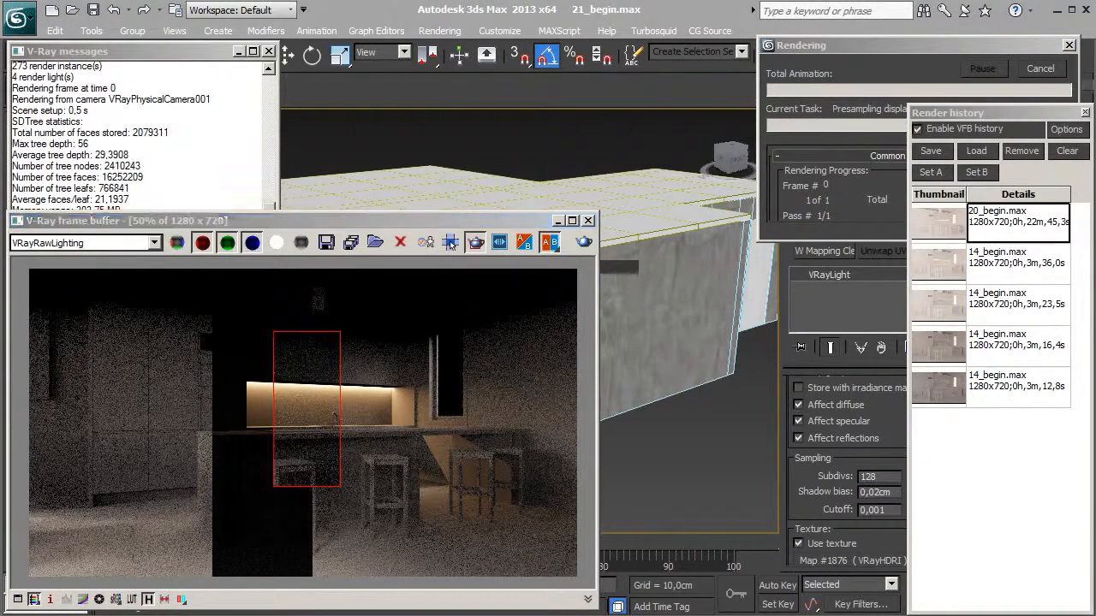
Examine the direct light noise below the countertop and around the stool up close, and cancel the running render
{"action": "scroll", "coordinate": [267, 376], "scroll_direction": "up", "scroll_amount": 1}
{"action": "middle_click_drag", "start_coordinate": [351, 453], "coordinate": [333, 393]}
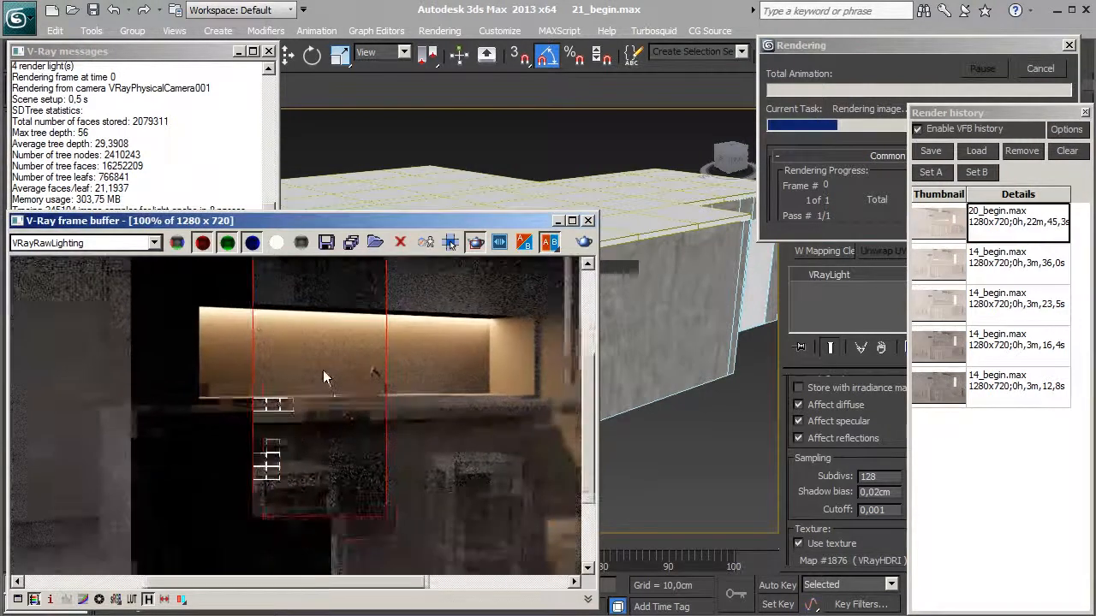
{"action": "scroll", "coordinate": [334, 400], "scroll_direction": "up", "scroll_amount": 1}
{"action": "middle_click_drag", "start_coordinate": [281, 480], "coordinate": [287, 369]}
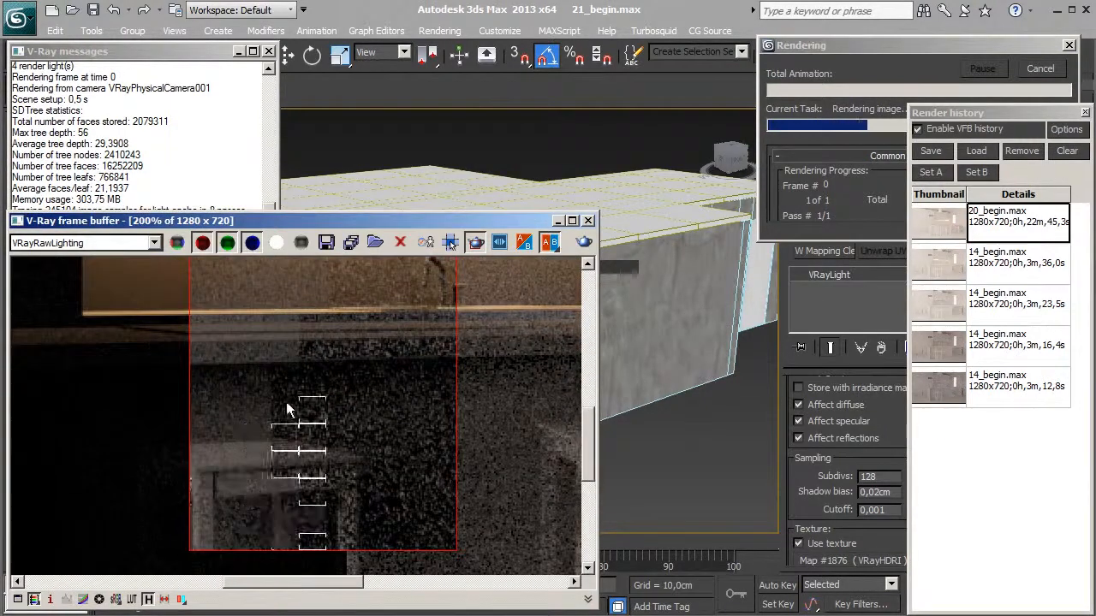
{"action": "middle_click_drag", "start_coordinate": [419, 481], "coordinate": [350, 467]}
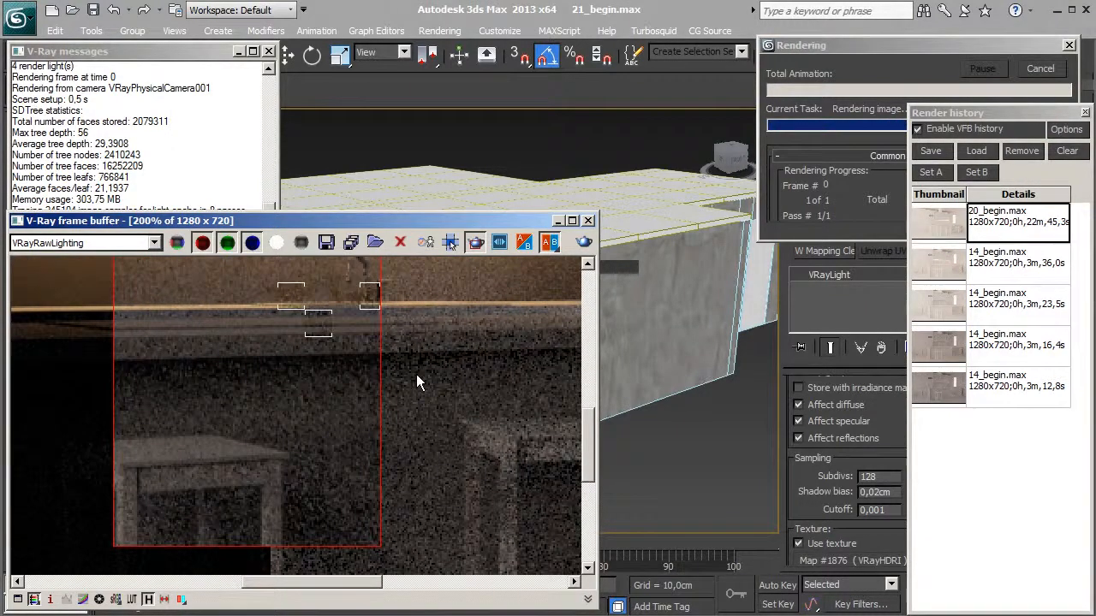
{"action": "left_click", "coordinate": [868, 219]}
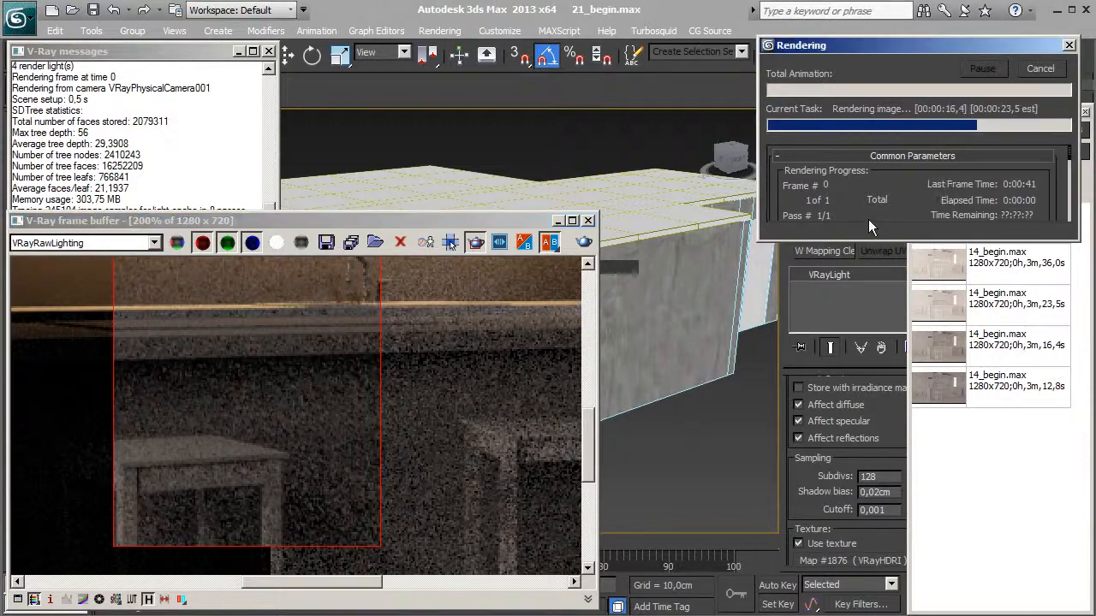
{"action": "left_click", "coordinate": [1040, 70]}
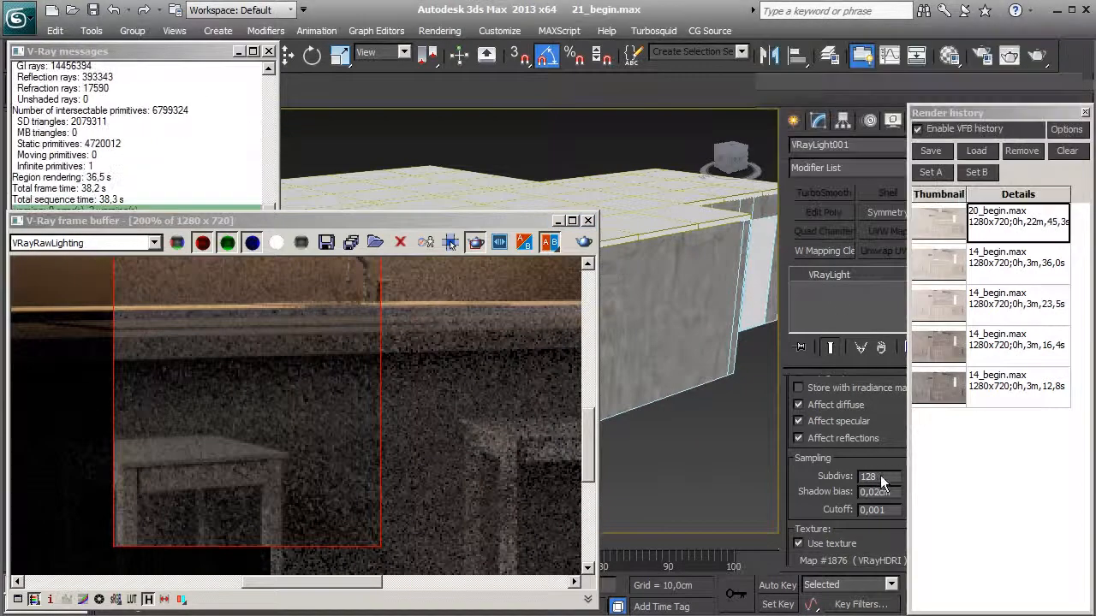
Set the dome light's sampling subdivs to 180 and render the region again
{"action": "type", "text": "180"}
{"action": "key", "text": "Return"}
{"action": "left_click", "coordinate": [312, 371]}
{"action": "scroll", "coordinate": [310, 370], "scroll_direction": "down", "scroll_amount": 1}
{"action": "middle_click_drag", "start_coordinate": [310, 371], "coordinate": [320, 442]}
{"action": "scroll", "coordinate": [320, 442], "scroll_direction": "down", "scroll_amount": 1}
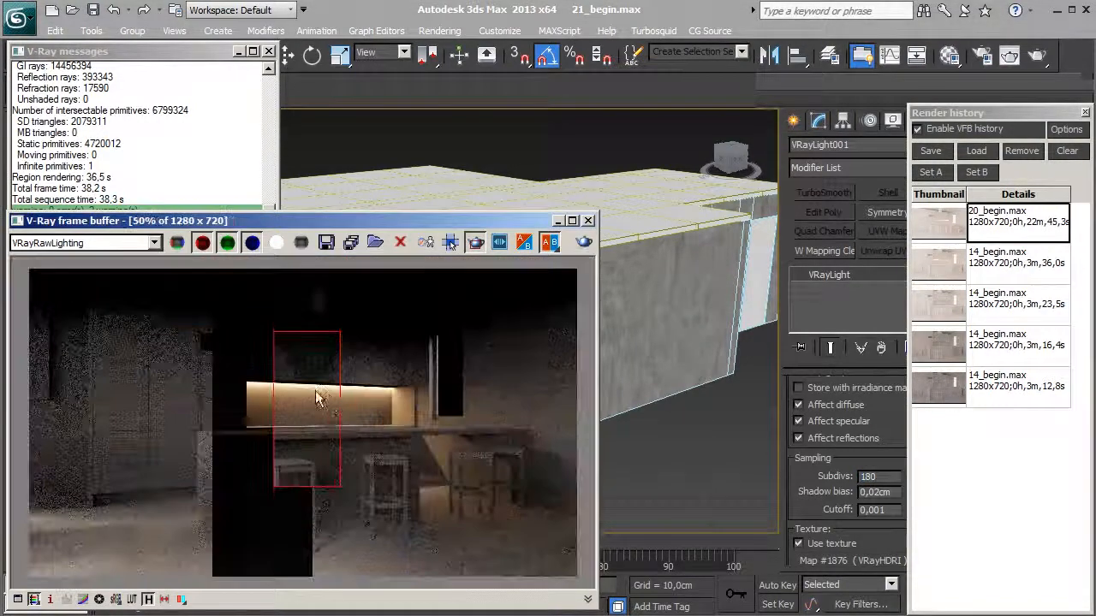
{"action": "scroll", "coordinate": [361, 408], "scroll_direction": "up", "scroll_amount": 1}
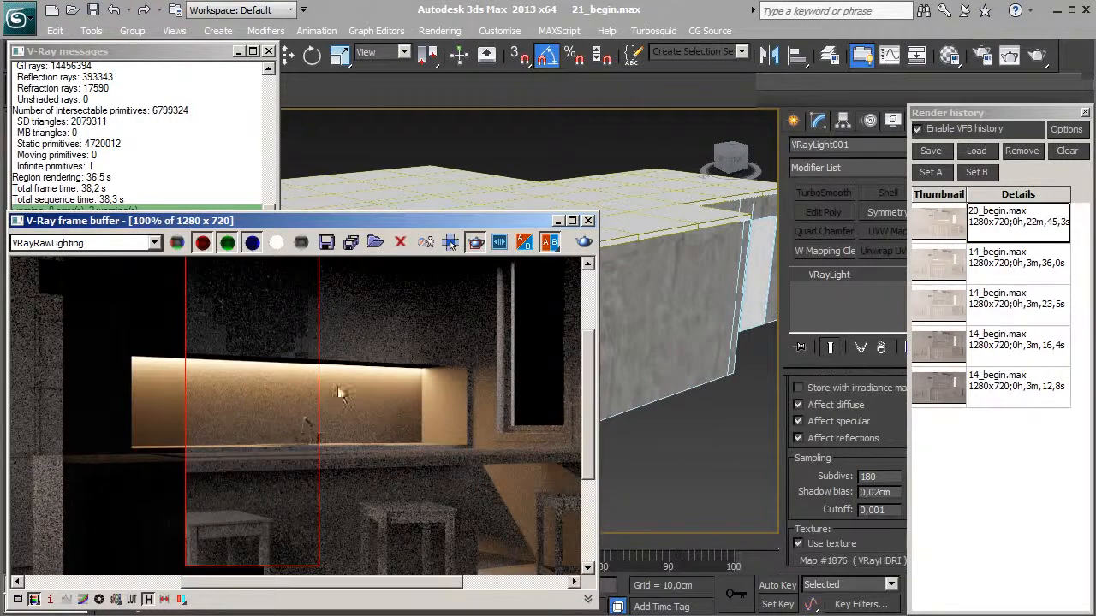
{"action": "mouse_move", "coordinate": [329, 381]}
{"action": "middle_mouse_down"}
{"action": "mouse_move", "coordinate": [332, 397]}
{"action": "mouse_move", "coordinate": [334, 365]}
{"action": "middle_mouse_up"}
{"action": "left_click", "coordinate": [585, 244]}
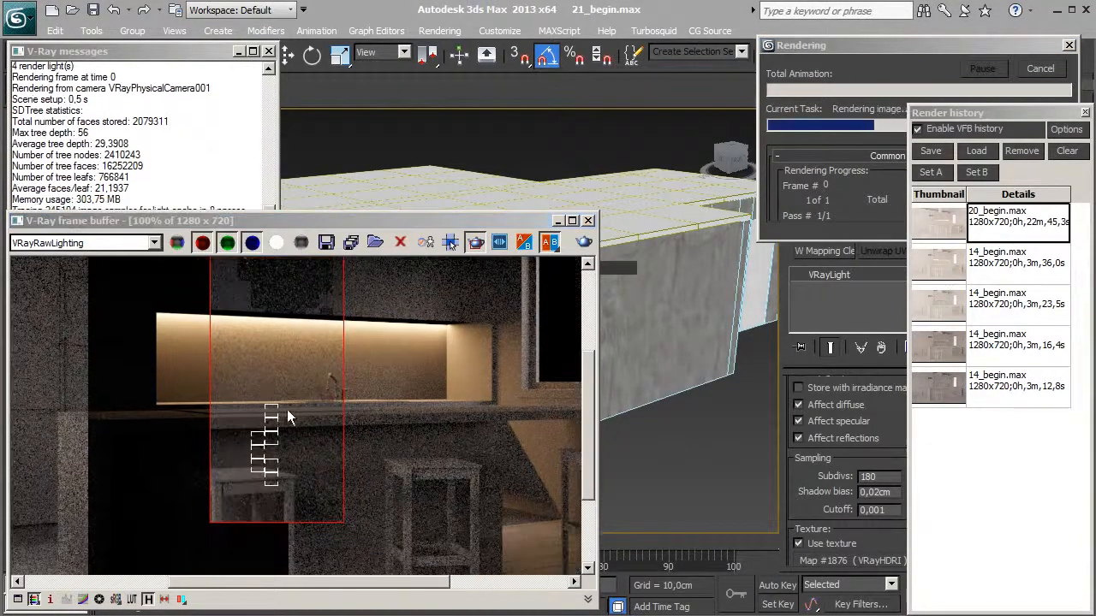
Examine the direct light noise from the stool up to the wall cabinets in the region, and cancel the render
{"action": "scroll", "coordinate": [297, 398], "scroll_direction": "up", "scroll_amount": 2}
{"action": "middle_click_drag", "start_coordinate": [286, 447], "coordinate": [277, 380]}
{"action": "middle_click_drag", "start_coordinate": [299, 418], "coordinate": [301, 367]}
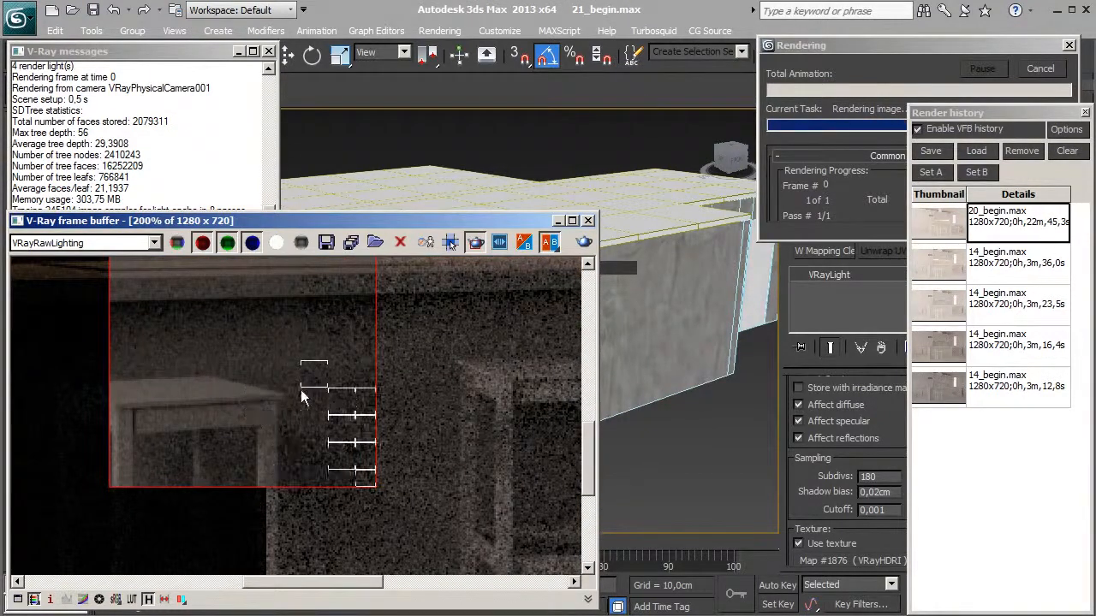
{"action": "middle_click_drag", "start_coordinate": [372, 365], "coordinate": [392, 411]}
{"action": "scroll", "coordinate": [392, 411], "scroll_direction": "down", "scroll_amount": 1}
{"action": "middle_click_drag", "start_coordinate": [361, 349], "coordinate": [359, 407]}
{"action": "middle_click_drag", "start_coordinate": [316, 328], "coordinate": [317, 378]}
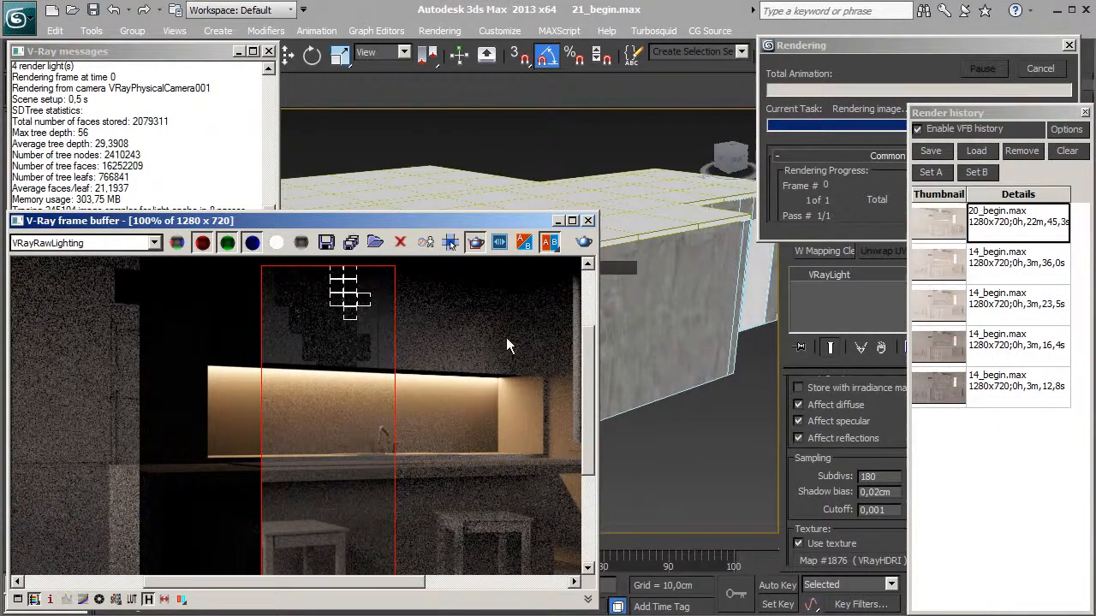
{"action": "scroll", "coordinate": [370, 345], "scroll_direction": "down", "scroll_amount": 1}
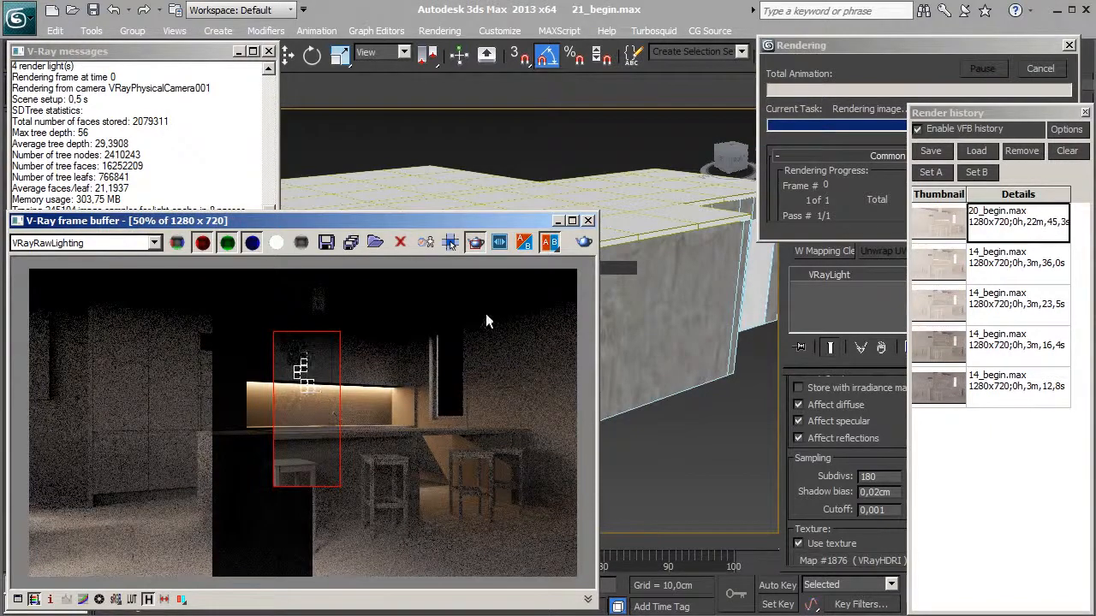
{"action": "left_click", "coordinate": [858, 213]}
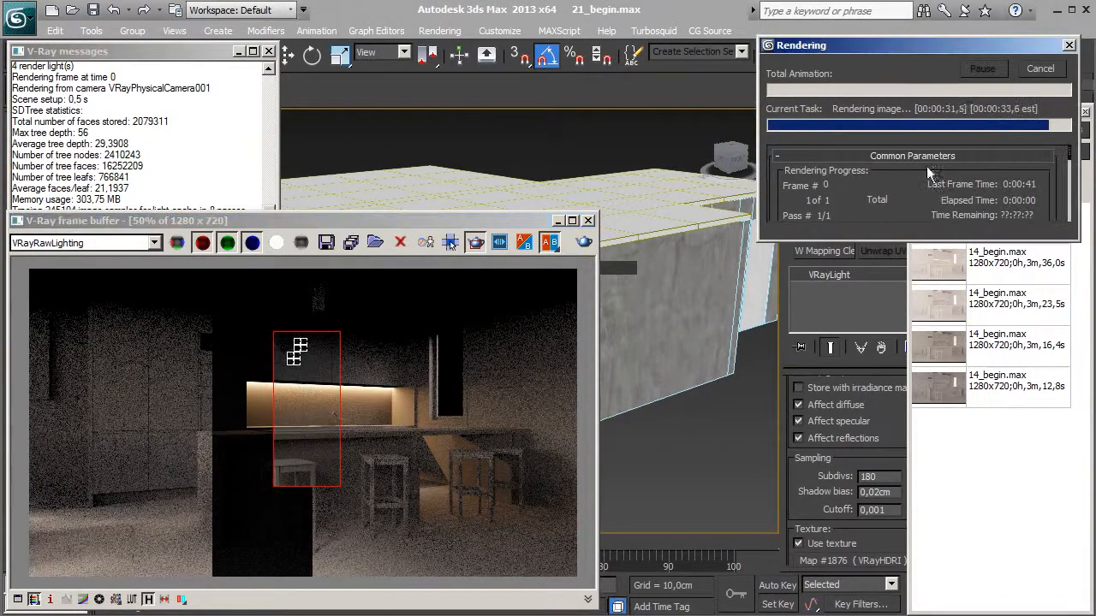
{"action": "left_click", "coordinate": [1037, 72]}
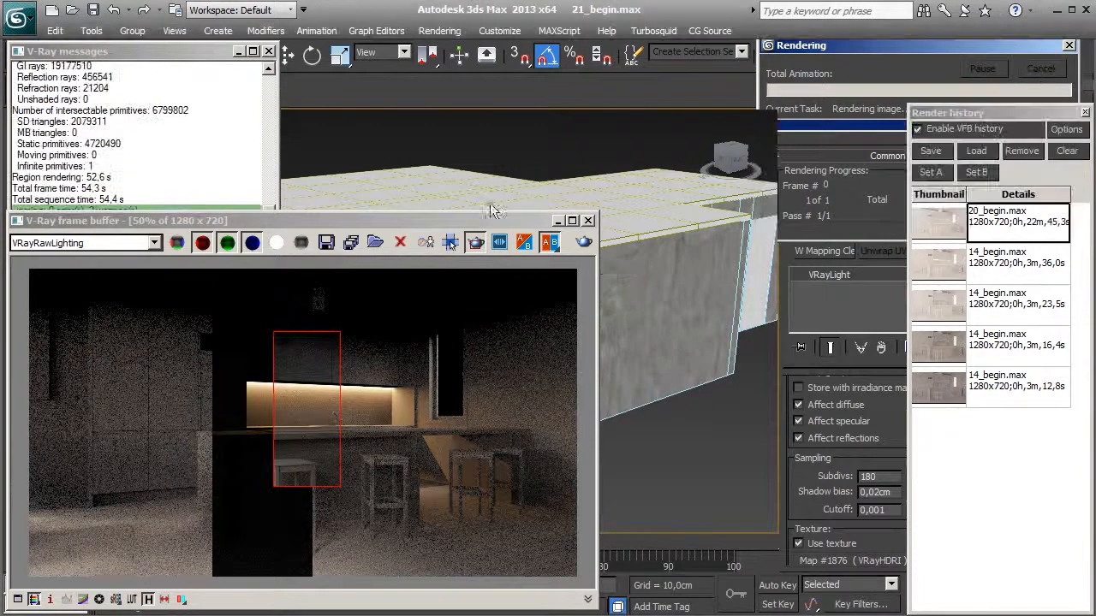
Close the frame buffer, and in the Front view select the plane light VRayLight003 and check its sampling subdivs
{"action": "left_click", "coordinate": [588, 221]}
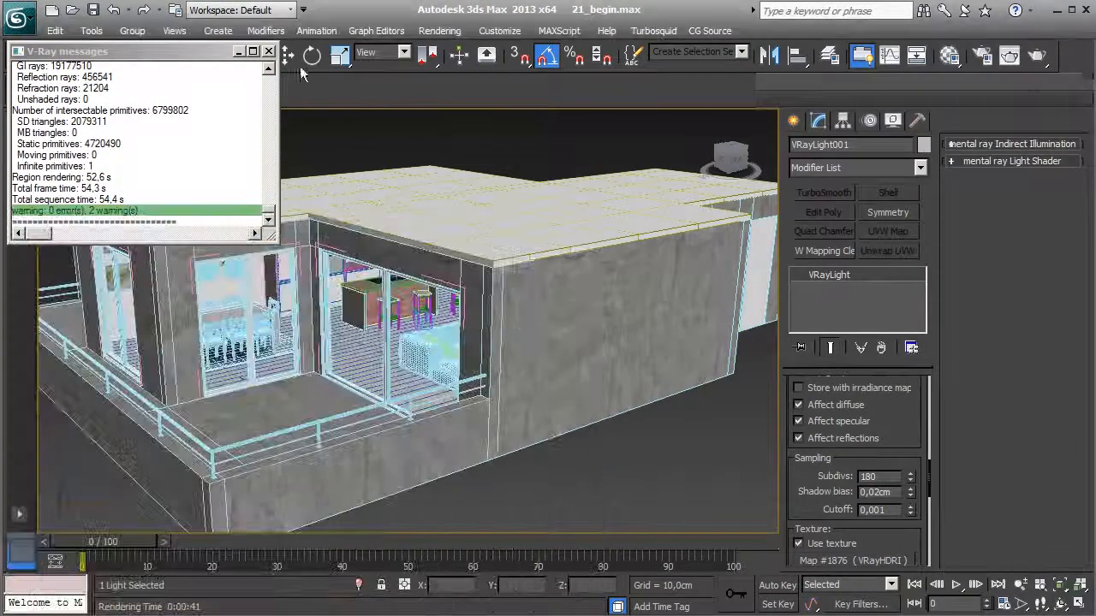
{"action": "key", "text": "alt+w"}
{"action": "middle_click", "coordinate": [603, 216]}
{"action": "key", "text": "alt+w"}
{"action": "left_click", "coordinate": [525, 347]}
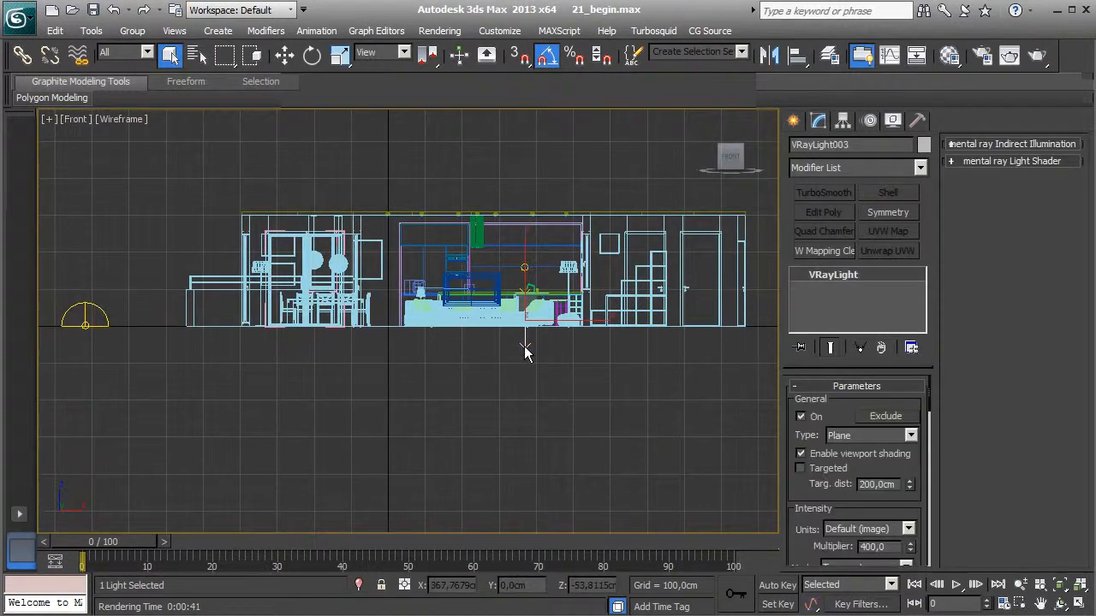
{"action": "left_click_drag", "start_coordinate": [841, 501], "coordinate": [818, 375]}
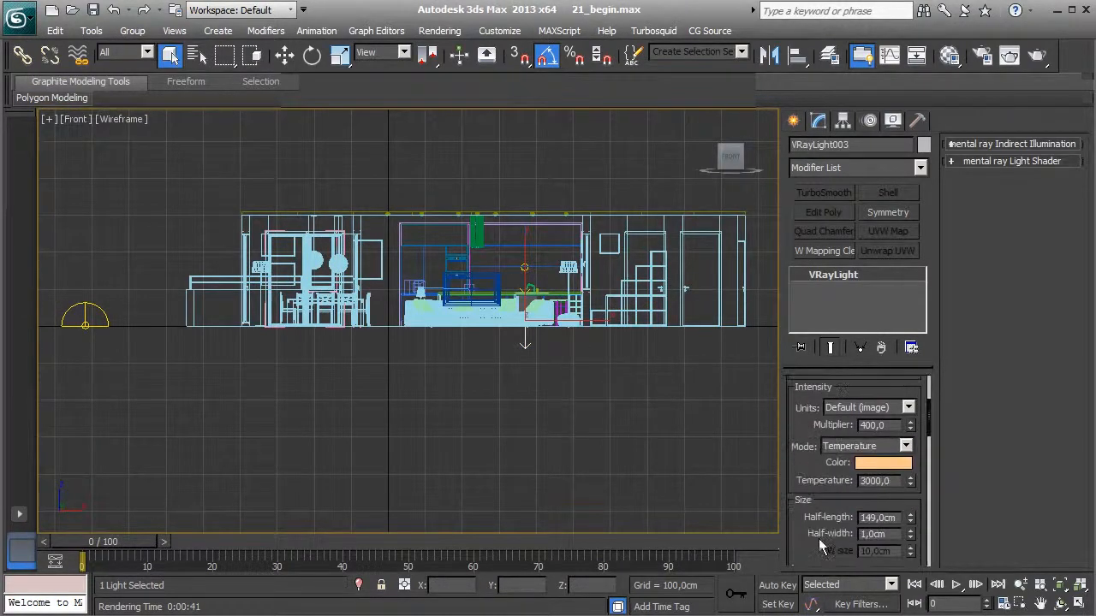
{"action": "scroll", "coordinate": [882, 480], "scroll_direction": "down", "scroll_amount": 5}
{"action": "scroll", "coordinate": [895, 492], "scroll_direction": "down", "scroll_amount": 3}
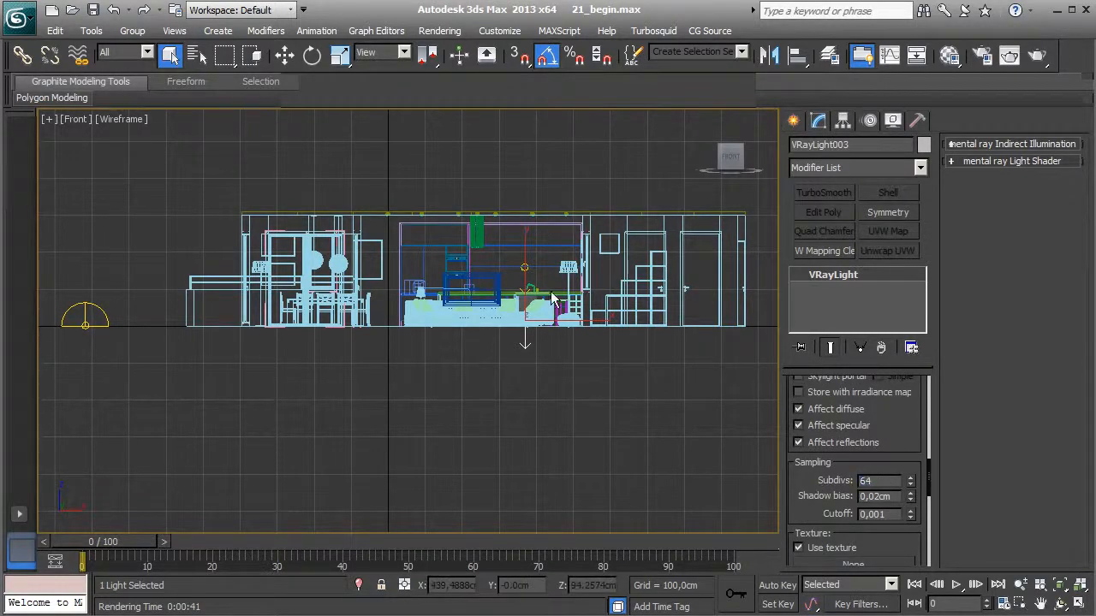
Select the neighbouring plane light VRayLight002 and check its sampling subdivs
{"action": "scroll", "coordinate": [551, 298], "scroll_direction": "up", "scroll_amount": 2}
{"action": "left_click", "coordinate": [575, 266]}
{"action": "scroll", "coordinate": [888, 464], "scroll_direction": "down", "scroll_amount": 6}
{"action": "scroll", "coordinate": [856, 512], "scroll_direction": "down", "scroll_amount": 8}
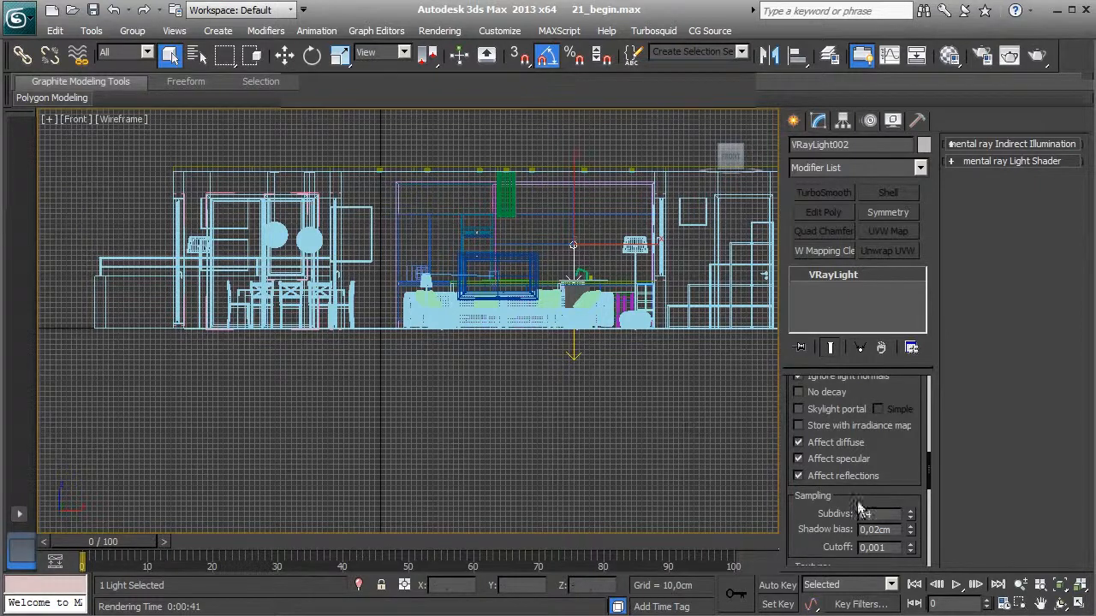
{"action": "scroll", "coordinate": [904, 485], "scroll_direction": "up", "scroll_amount": 2}
{"action": "scroll", "coordinate": [898, 404], "scroll_direction": "up", "scroll_amount": 10}
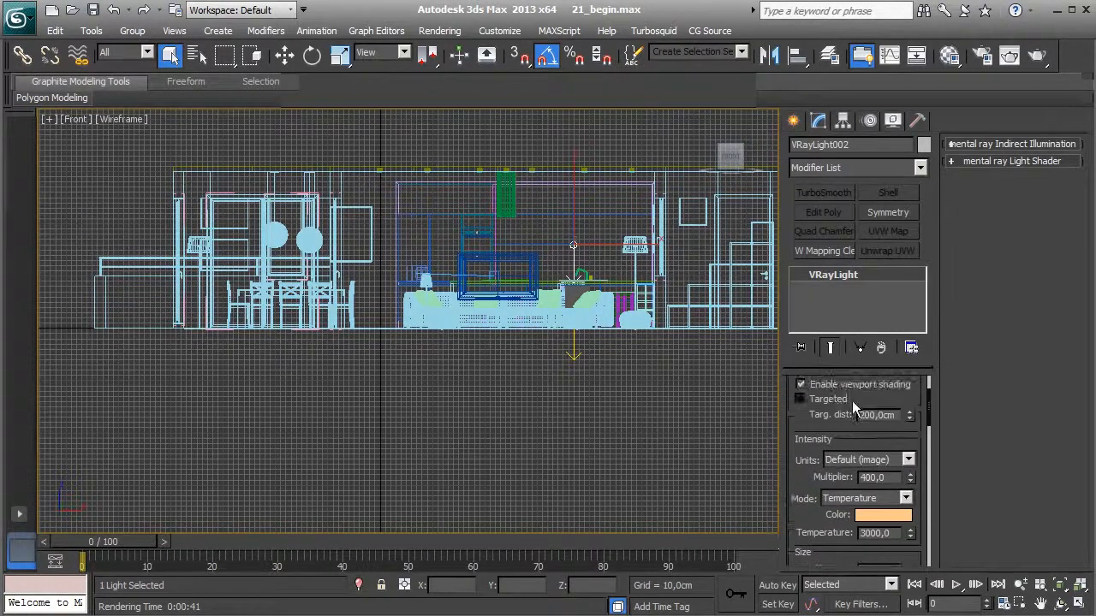
{"action": "scroll", "coordinate": [861, 469], "scroll_direction": "up", "scroll_amount": 3}
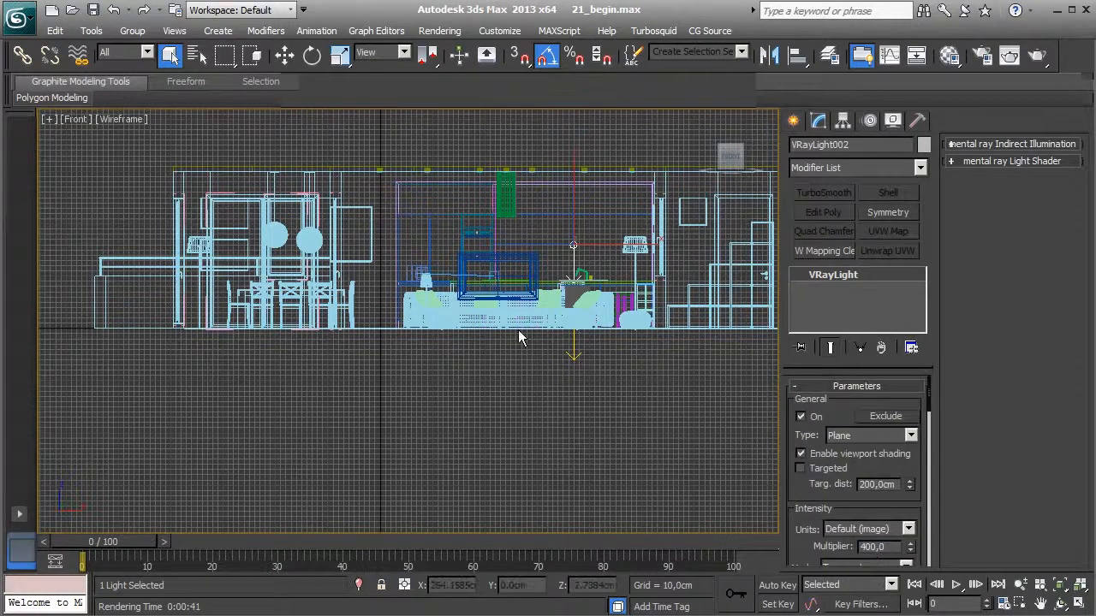
Show the VRayRawReflection element in the reopened V-Ray frame buffer and examine the reflection noise within the render region
{"action": "right_click", "coordinate": [300, 351]}
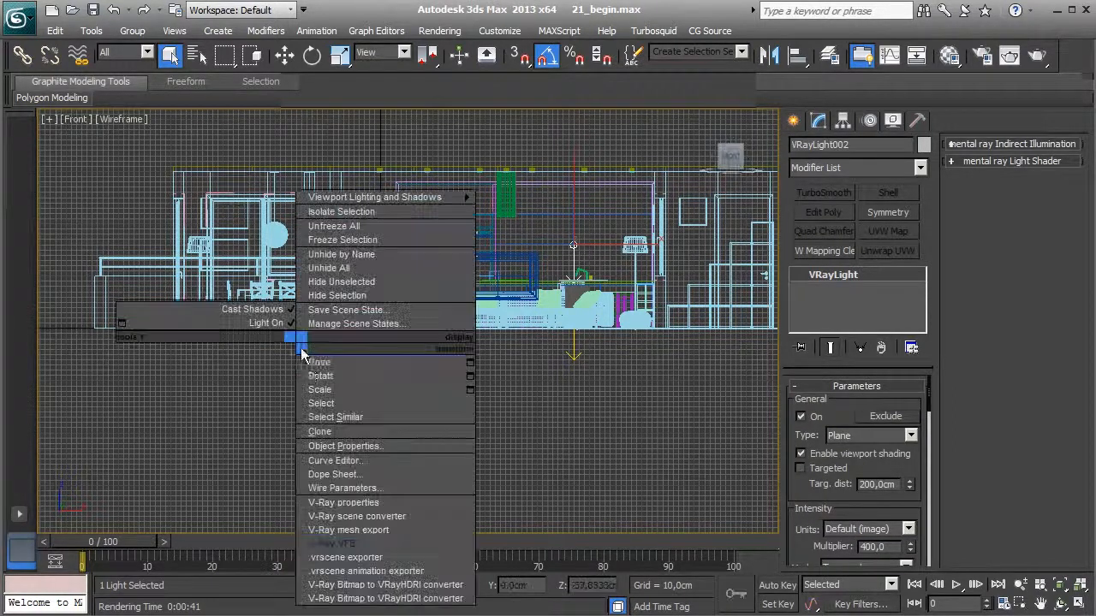
{"action": "left_click", "coordinate": [368, 543]}
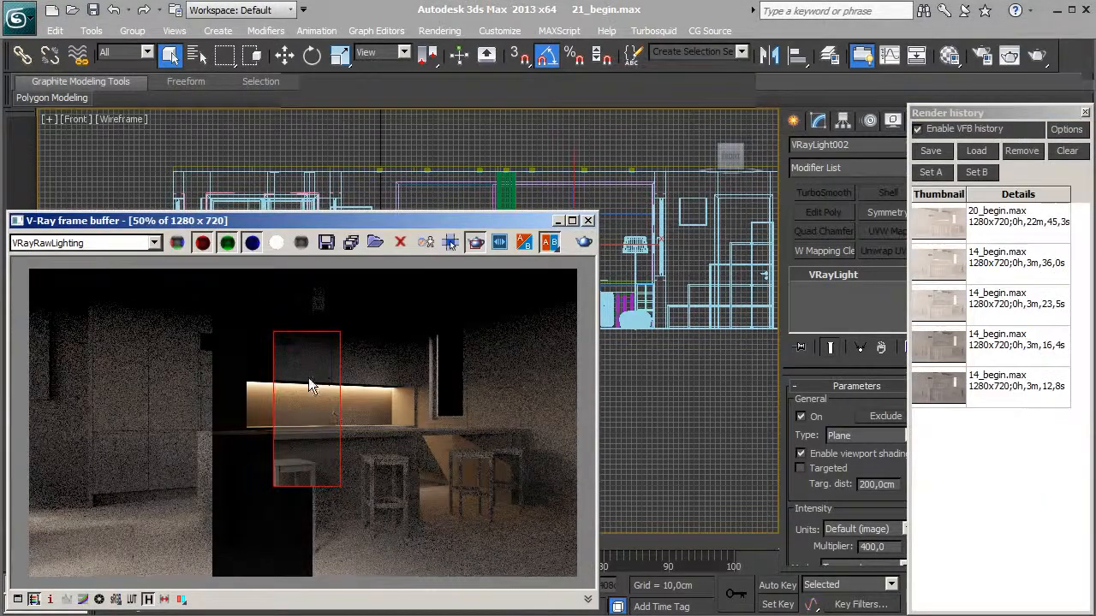
{"action": "scroll", "coordinate": [295, 385], "scroll_direction": "up", "scroll_amount": 1}
{"action": "left_click", "coordinate": [77, 245]}
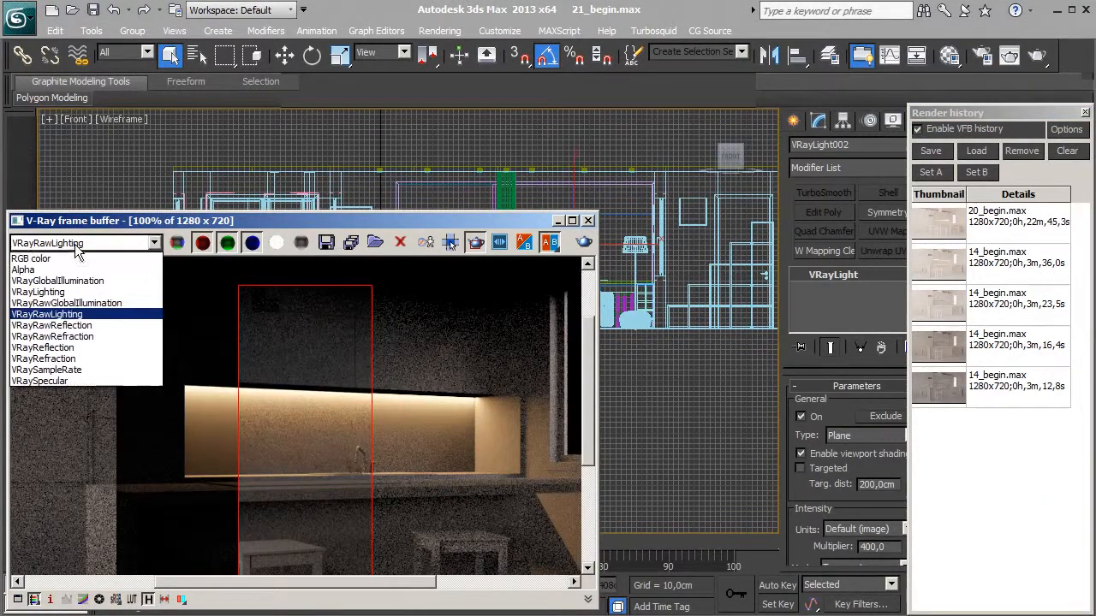
{"action": "left_click", "coordinate": [85, 326]}
{"action": "scroll", "coordinate": [298, 369], "scroll_direction": "up", "scroll_amount": 1}
{"action": "middle_click_drag", "start_coordinate": [293, 381], "coordinate": [294, 418]}
{"action": "scroll", "coordinate": [294, 415], "scroll_direction": "down", "scroll_amount": 1}
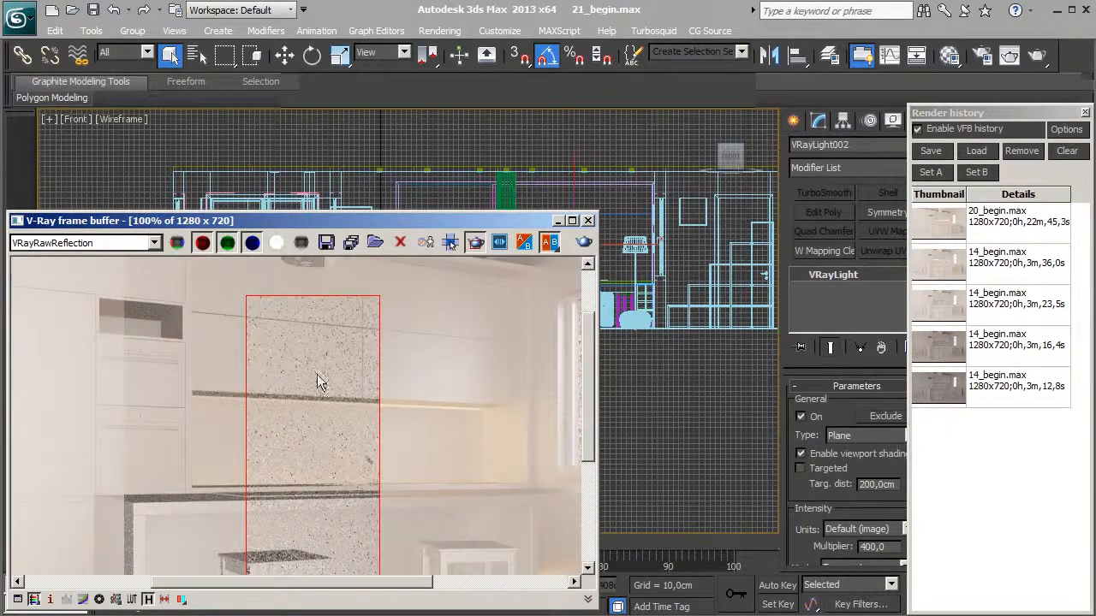
{"action": "scroll", "coordinate": [309, 384], "scroll_direction": "up", "scroll_amount": 1}
{"action": "middle_click_drag", "start_coordinate": [227, 333], "coordinate": [326, 363]}
{"action": "scroll", "coordinate": [326, 363], "scroll_direction": "down", "scroll_amount": 1}
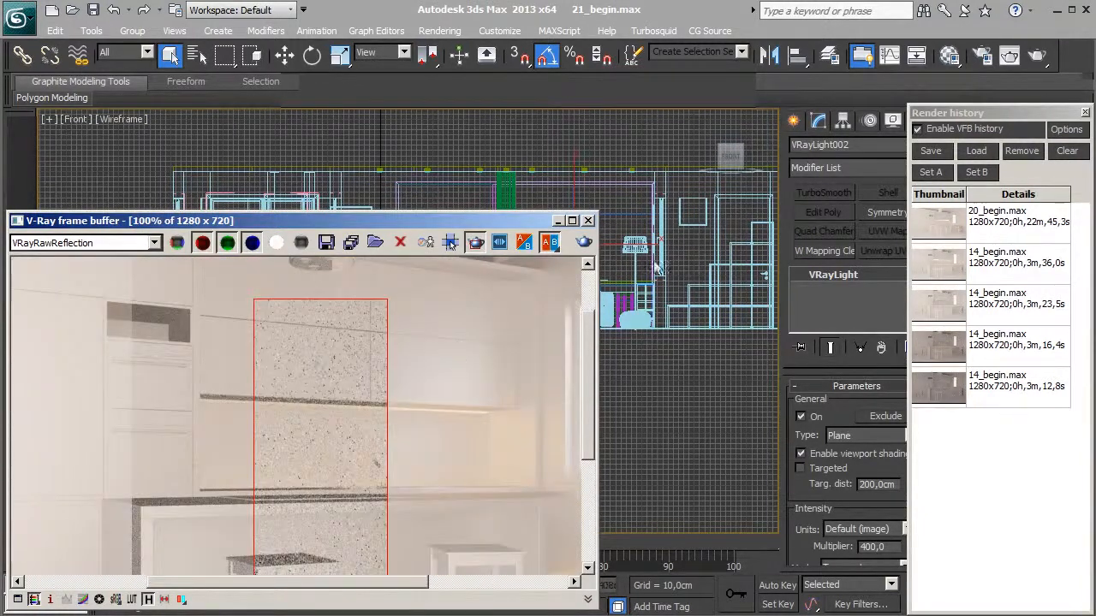
Set the Basic material's reflection subdivs to 64 in the Material Editor and re-render the region
{"action": "left_click", "coordinate": [982, 55]}
{"action": "left_click", "coordinate": [982, 56]}
{"action": "left_click", "coordinate": [949, 55]}
{"action": "left_click", "coordinate": [426, 65]}
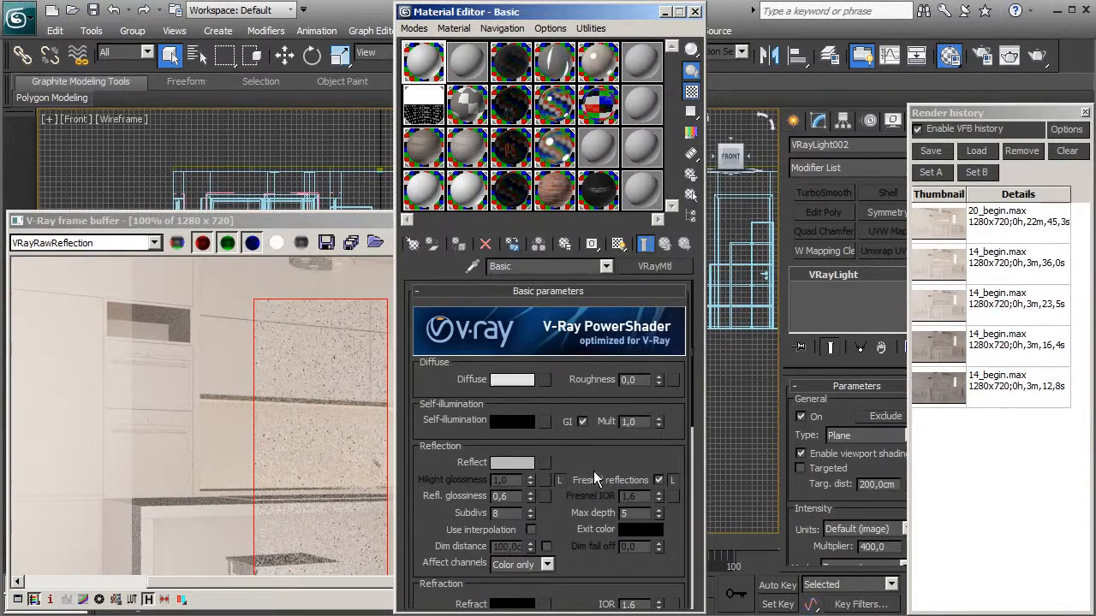
{"action": "scroll", "coordinate": [596, 477], "scroll_direction": "down", "scroll_amount": 2}
{"action": "double_click", "coordinate": [510, 471]}
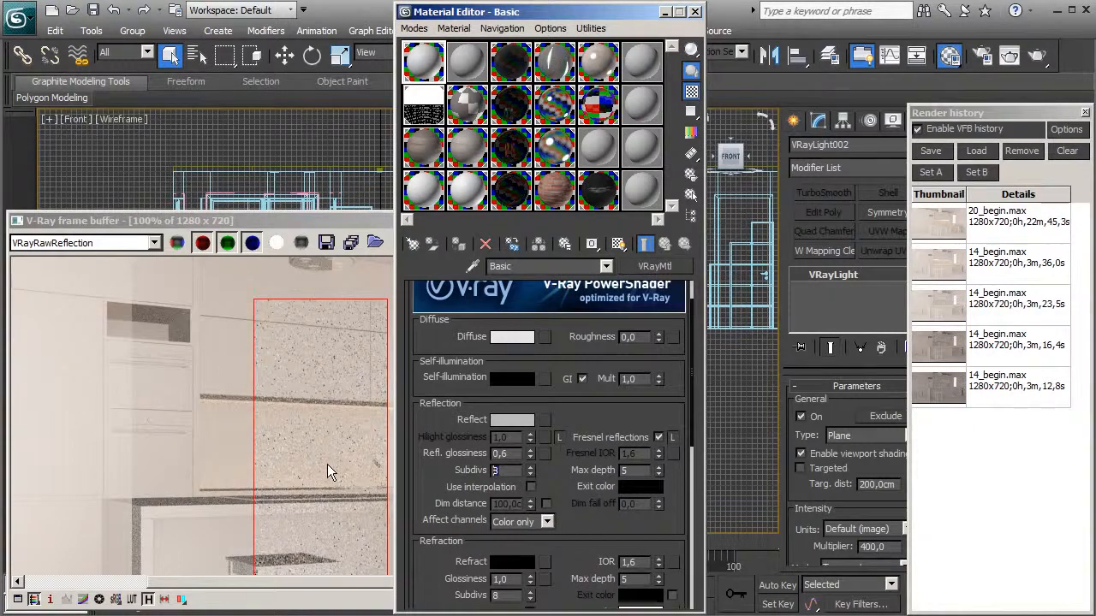
{"action": "type", "text": "64"}
{"action": "key", "text": "Return"}
{"action": "left_click", "coordinate": [336, 364]}
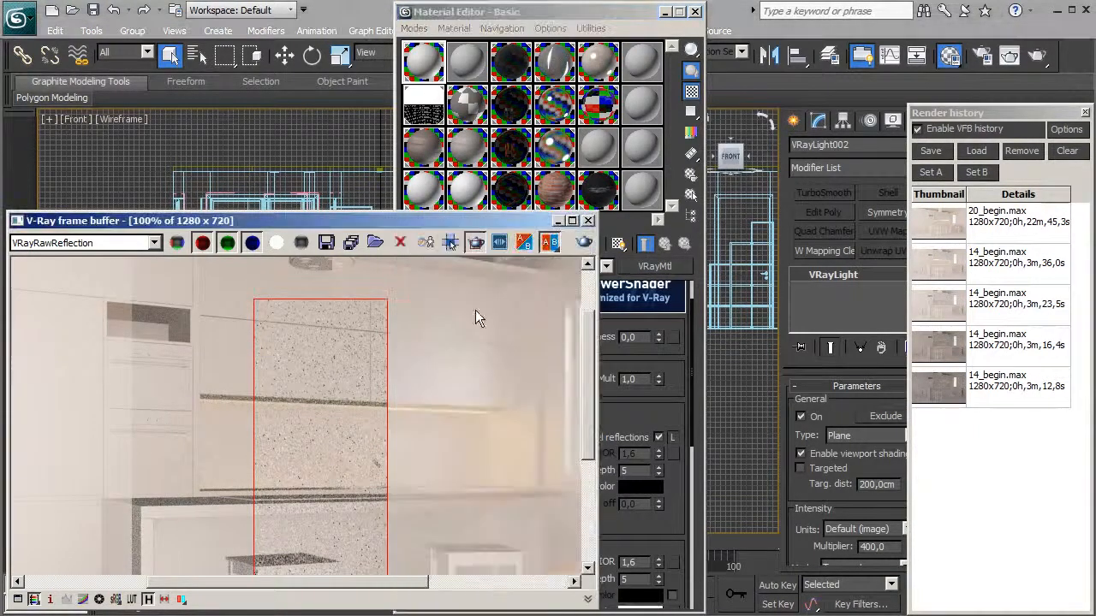
{"action": "left_click", "coordinate": [583, 242]}
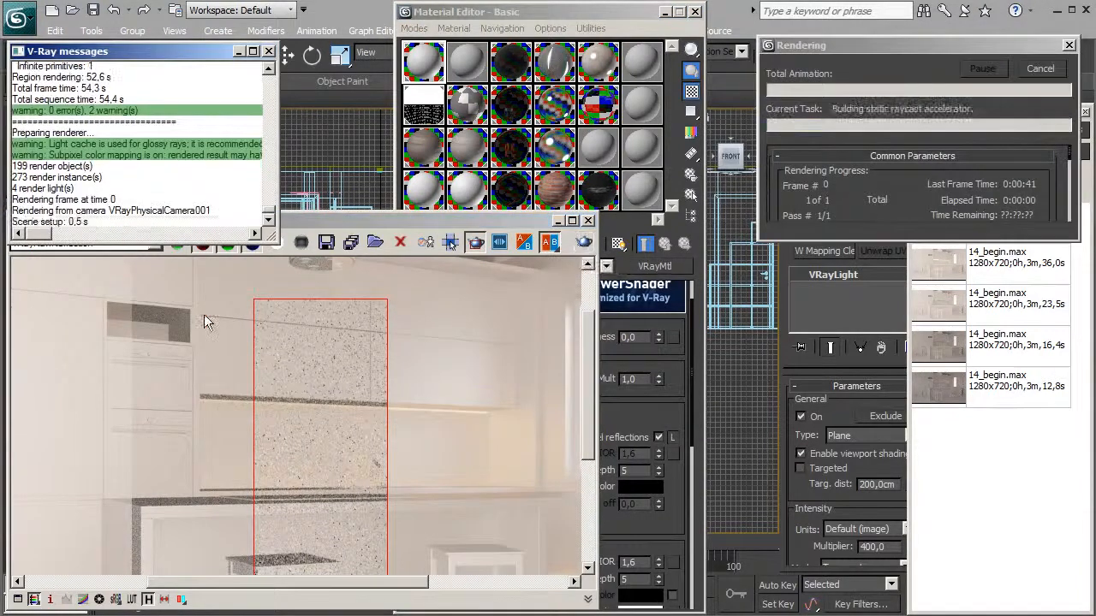
Examine the raw reflection noise across the region as it renders and cancel the rendering
{"action": "middle_click_drag", "start_coordinate": [266, 473], "coordinate": [262, 409]}
{"action": "scroll", "coordinate": [281, 434], "scroll_direction": "up", "scroll_amount": 1}
{"action": "middle_click_drag", "start_coordinate": [303, 470], "coordinate": [288, 372]}
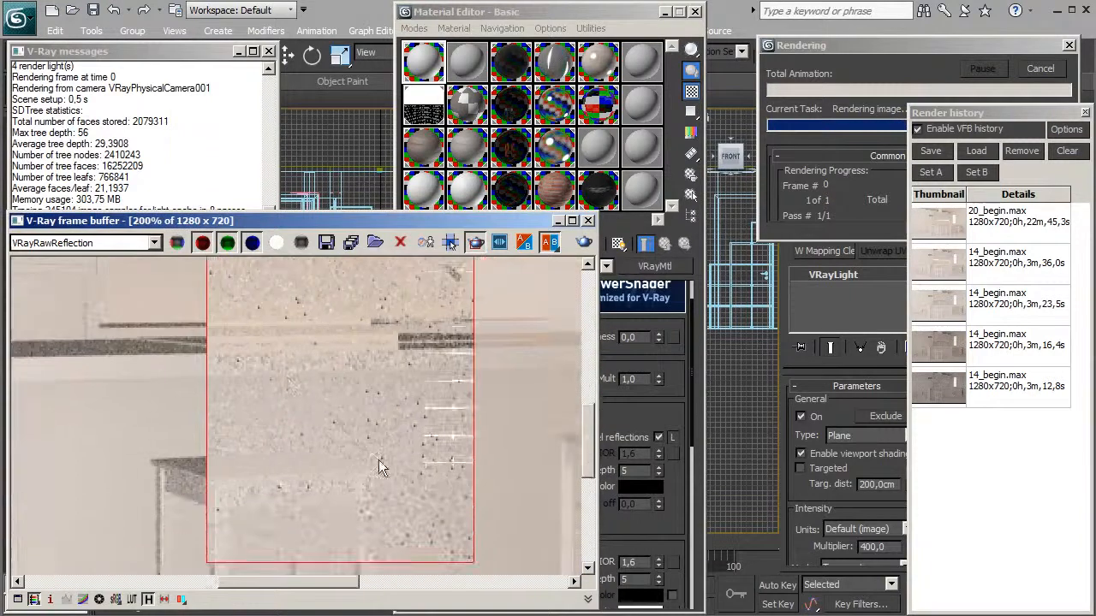
{"action": "middle_click_drag", "start_coordinate": [425, 391], "coordinate": [419, 450]}
{"action": "middle_click_drag", "start_coordinate": [407, 386], "coordinate": [403, 449]}
{"action": "middle_click_drag", "start_coordinate": [383, 364], "coordinate": [395, 420]}
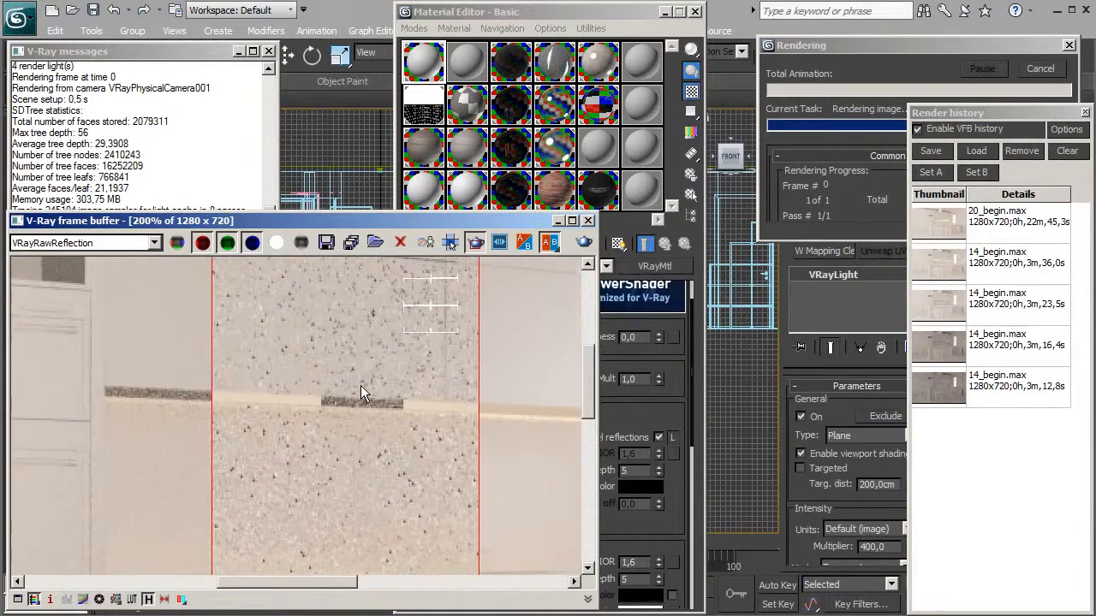
{"action": "scroll", "coordinate": [361, 385], "scroll_direction": "down", "scroll_amount": 1}
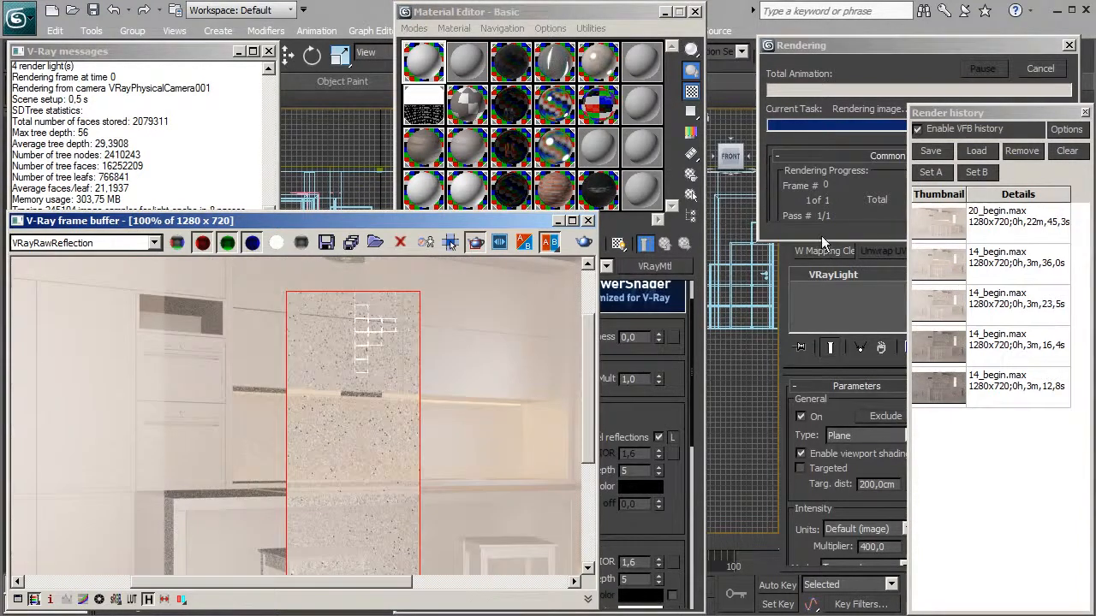
{"action": "left_click", "coordinate": [860, 229]}
{"action": "left_click", "coordinate": [1041, 71]}
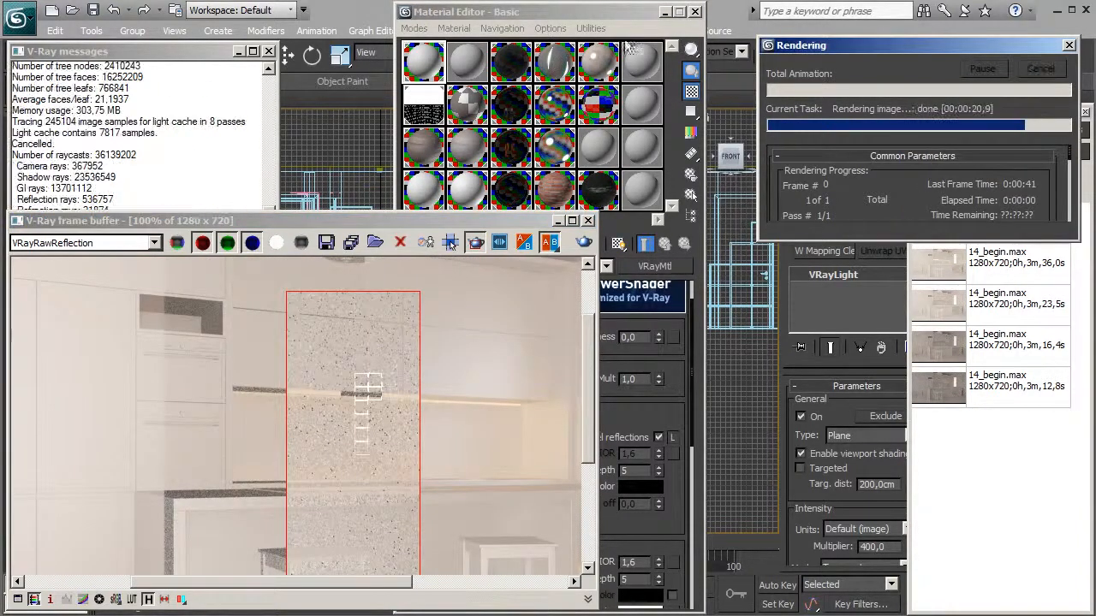
Set the Basic material's reflection subdivs to 128 and re-render the region
{"action": "left_click", "coordinate": [546, 16]}
{"action": "left_click_drag", "start_coordinate": [513, 474], "coordinate": [427, 464]}
{"action": "type", "text": "128"}
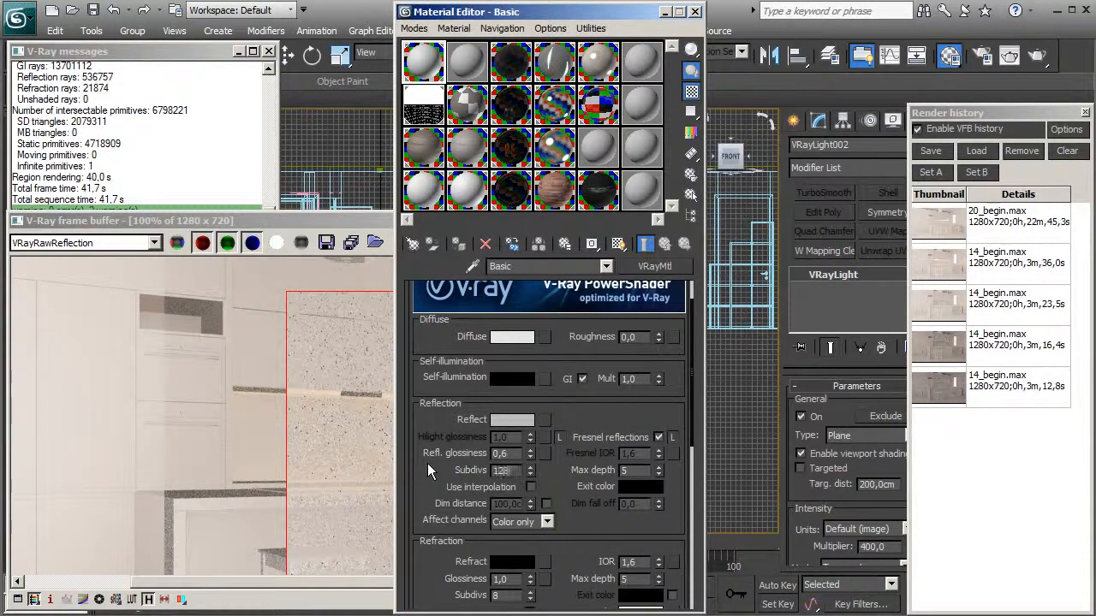
{"action": "key", "text": "Return"}
{"action": "left_click", "coordinate": [227, 407]}
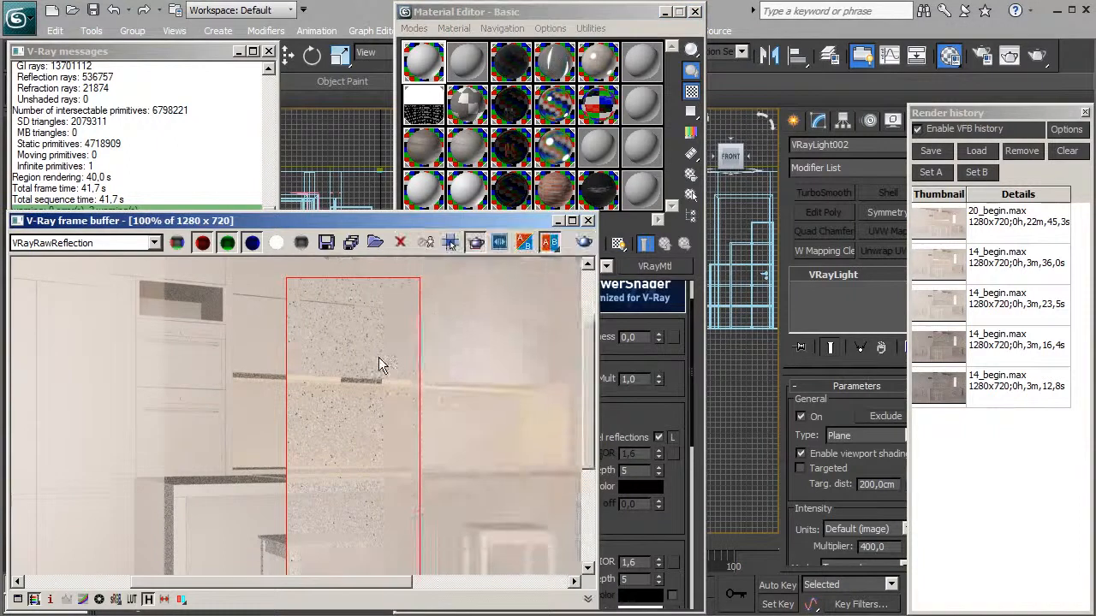
{"action": "scroll", "coordinate": [378, 342], "scroll_direction": "down", "scroll_amount": 1}
{"action": "left_click", "coordinate": [581, 242]}
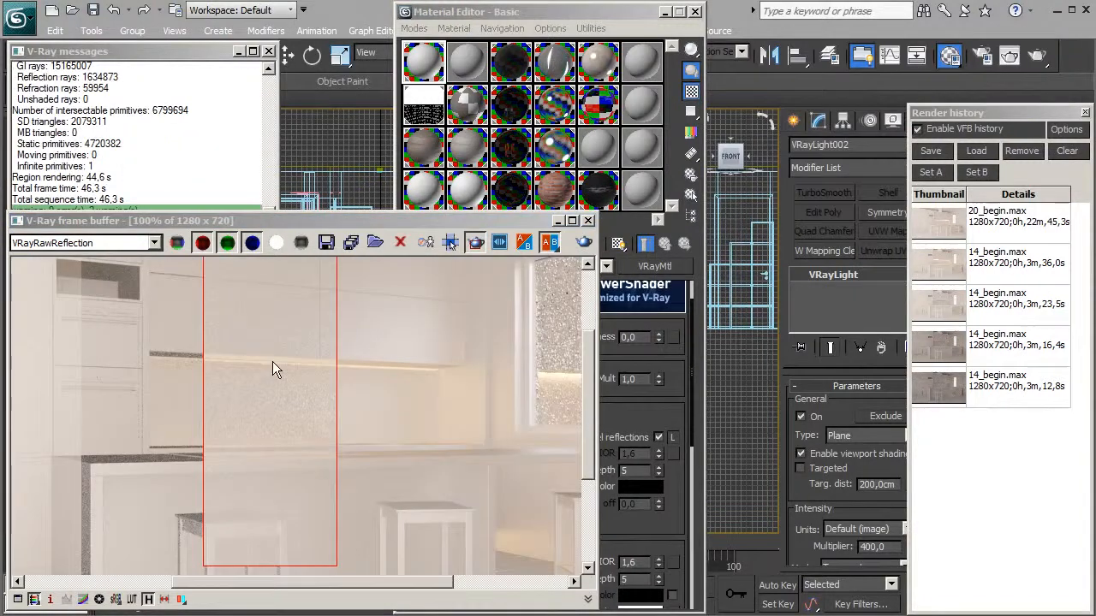
Check the re-rendered region's noise around the cabinets and light strip in the VRayRawReflection and RGB color channels
{"action": "scroll", "coordinate": [272, 361], "scroll_direction": "up", "scroll_amount": 1}
{"action": "middle_click_drag", "start_coordinate": [235, 350], "coordinate": [257, 403]}
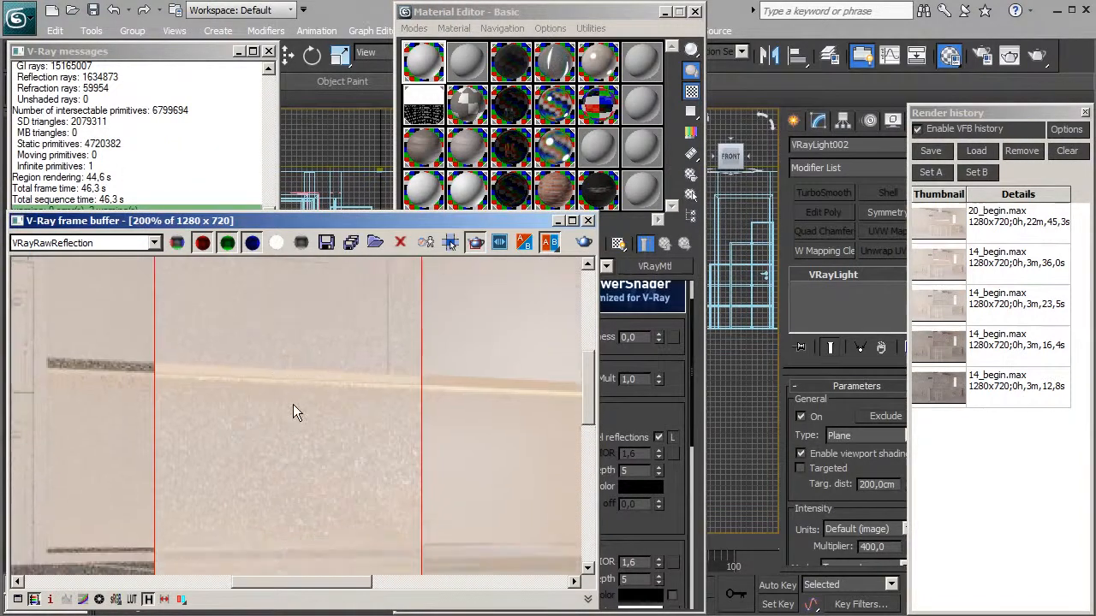
{"action": "scroll", "coordinate": [293, 409], "scroll_direction": "down", "scroll_amount": 1}
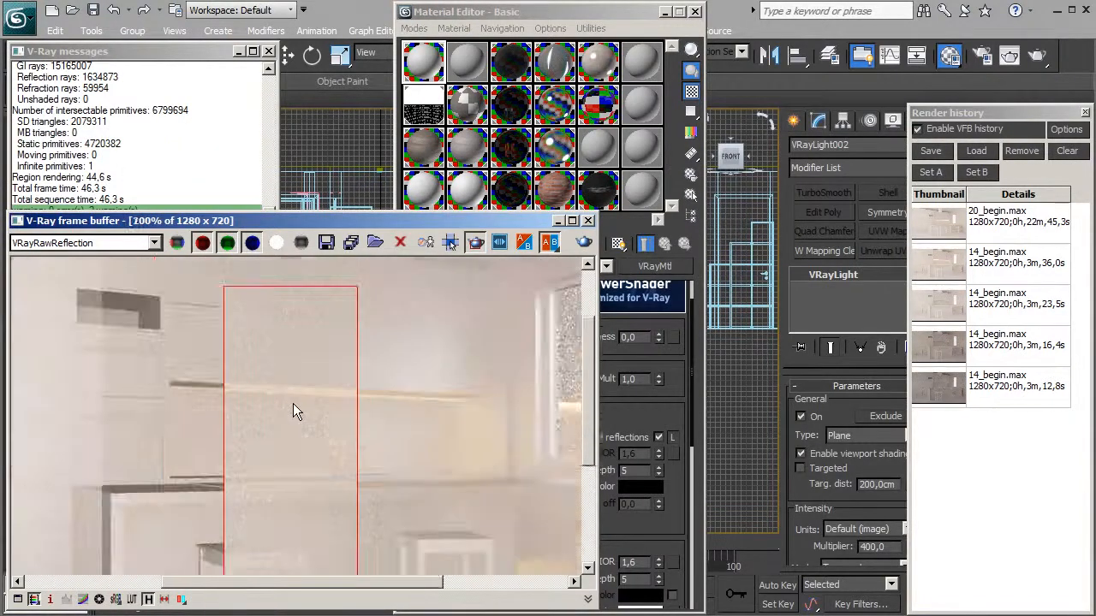
{"action": "left_click", "coordinate": [77, 243]}
{"action": "left_click", "coordinate": [52, 259]}
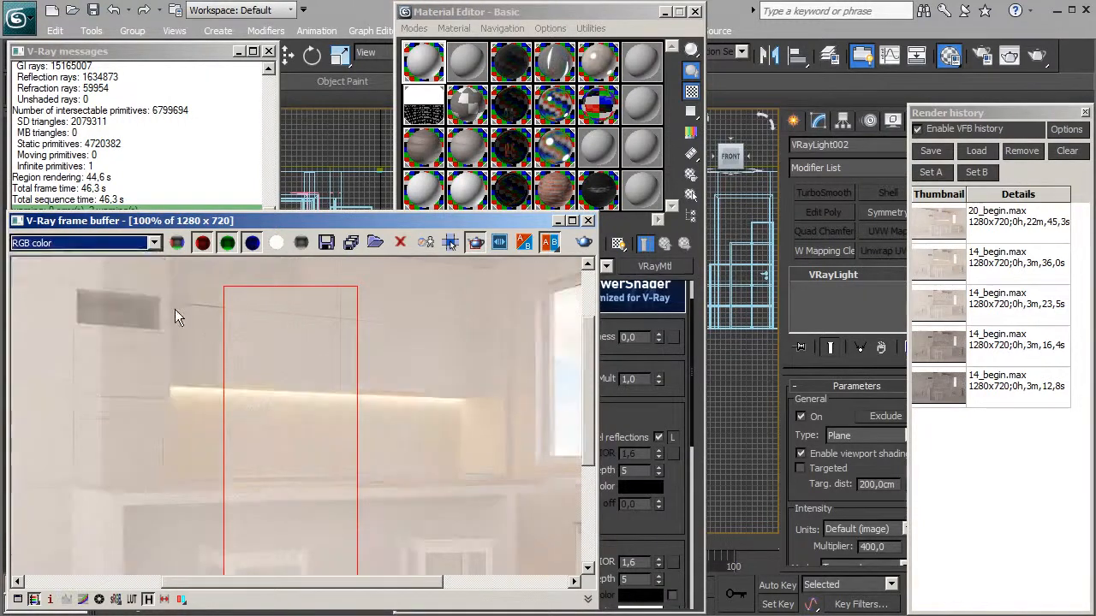
{"action": "scroll", "coordinate": [369, 379], "scroll_direction": "up", "scroll_amount": 1}
{"action": "scroll", "coordinate": [368, 388], "scroll_direction": "up", "scroll_amount": 1}
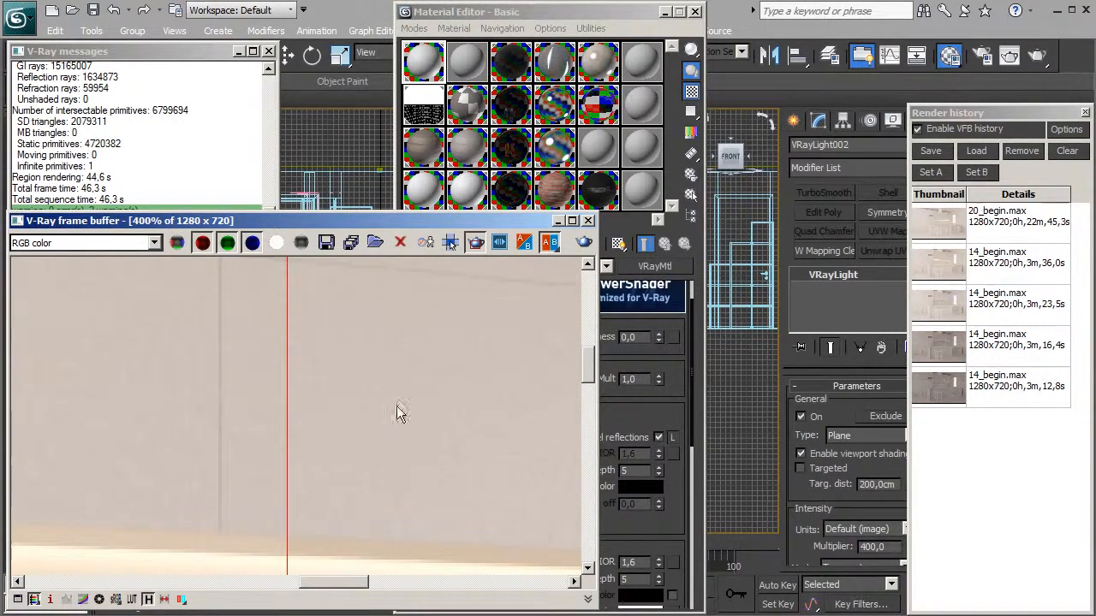
{"action": "scroll", "coordinate": [394, 401], "scroll_direction": "down", "scroll_amount": 1}
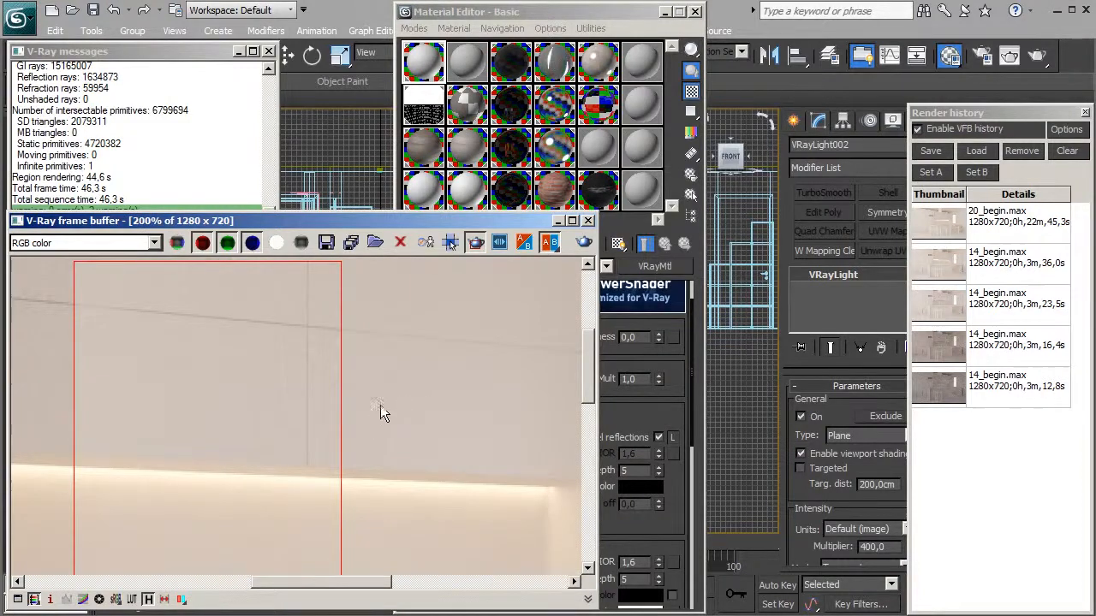
{"action": "scroll", "coordinate": [380, 406], "scroll_direction": "down", "scroll_amount": 1}
{"action": "scroll", "coordinate": [375, 398], "scroll_direction": "down", "scroll_amount": 1}
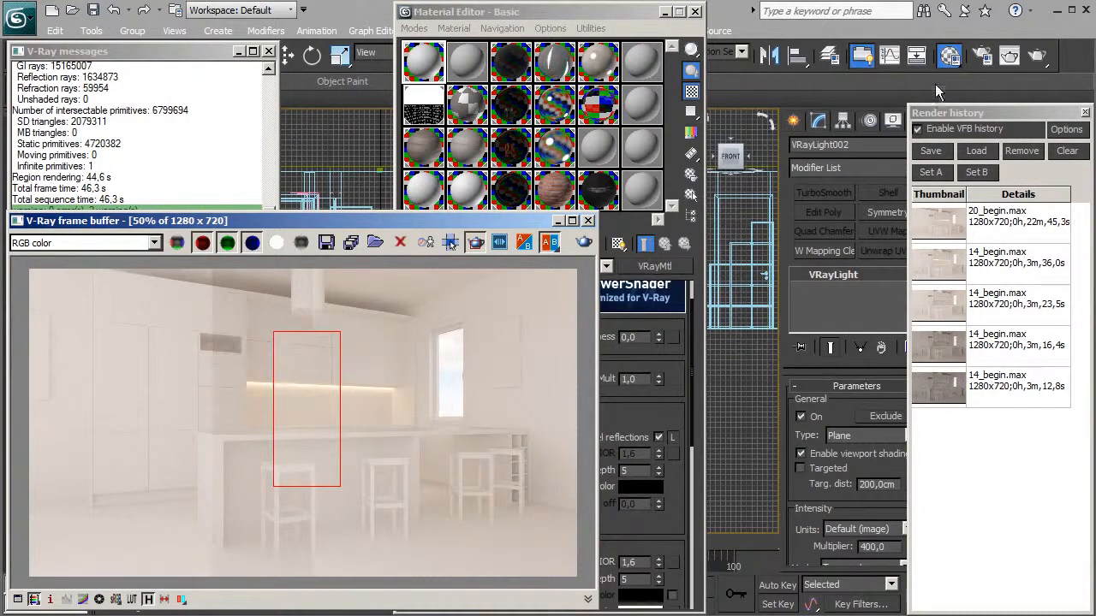
Set the Brute force GI subdivs to 128 in the render setup and turn off region rendering in the frame buffer
{"action": "left_click", "coordinate": [981, 54]}
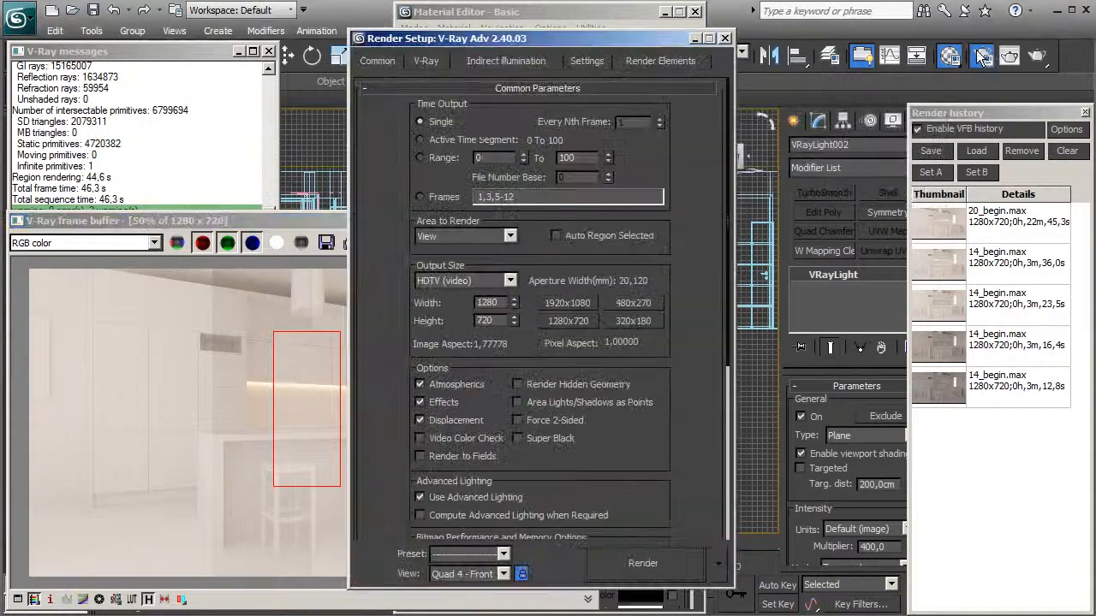
{"action": "left_click", "coordinate": [486, 60]}
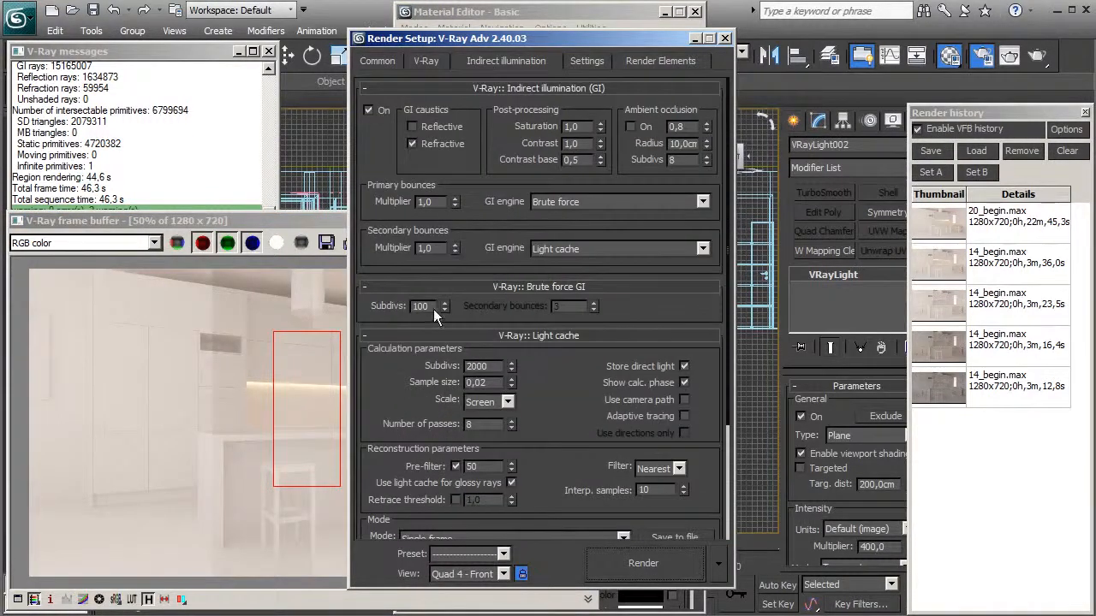
{"action": "type", "text": "128"}
{"action": "key", "text": "Return"}
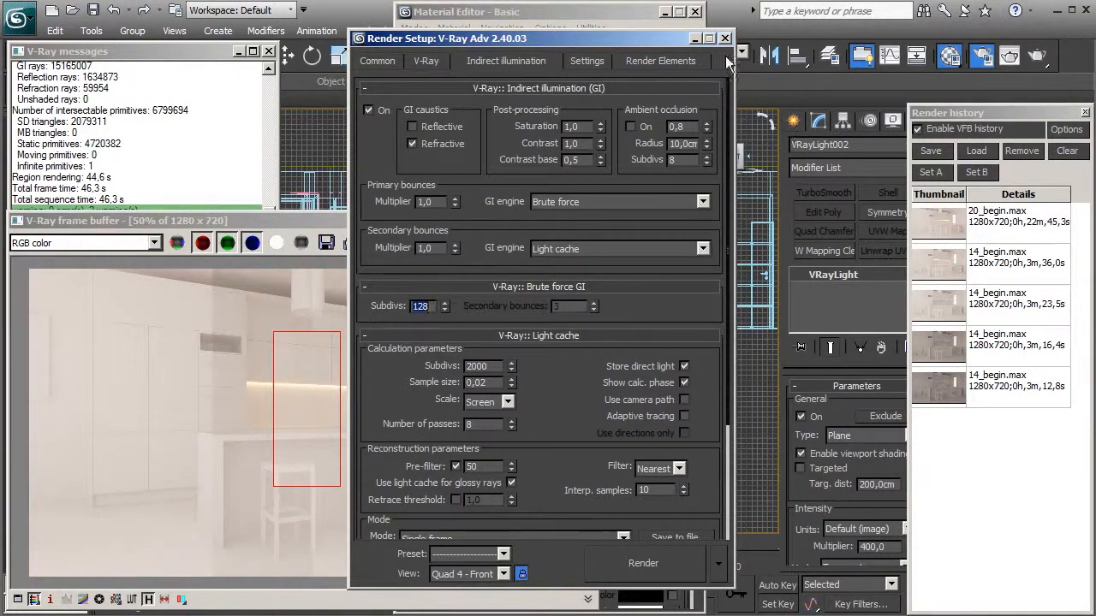
{"action": "left_click", "coordinate": [724, 39]}
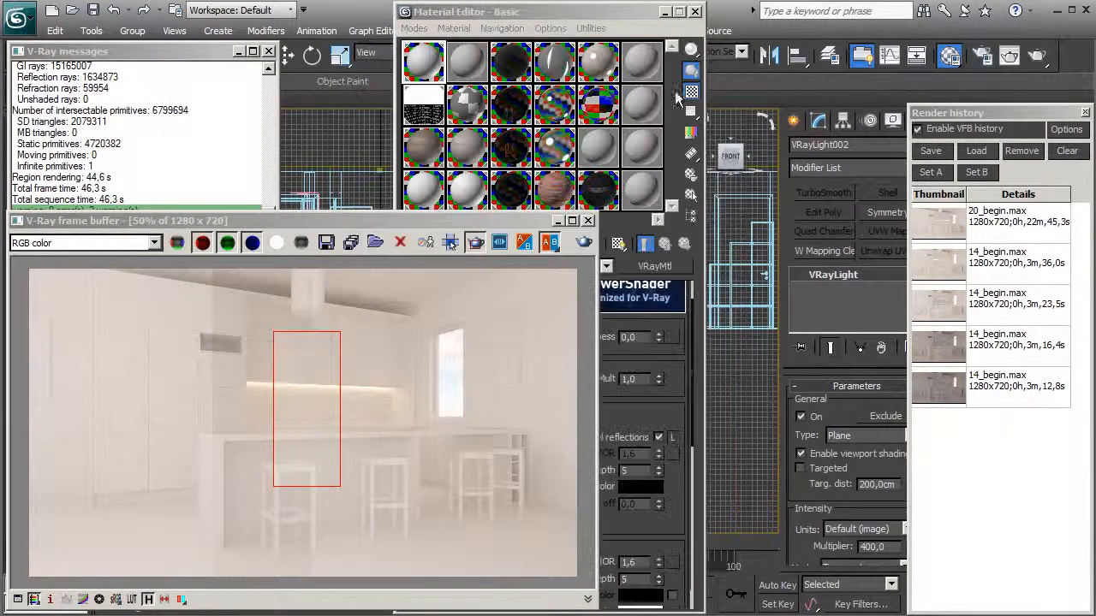
{"action": "left_click", "coordinate": [468, 245]}
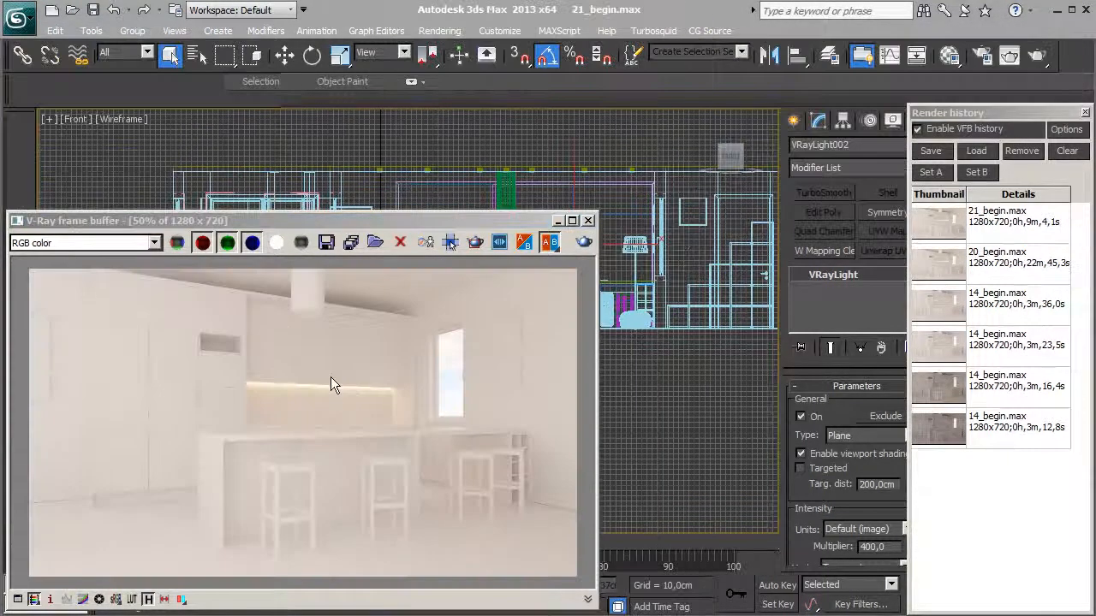
Examine the full kitchen render up close for remaining noise on the cabinets and around the under-cabinet light
{"action": "double_click", "coordinate": [330, 376]}
{"action": "middle_click_drag", "start_coordinate": [256, 361], "coordinate": [253, 325]}
{"action": "middle_click_drag", "start_coordinate": [340, 401], "coordinate": [316, 382]}
{"action": "middle_click_drag", "start_coordinate": [382, 417], "coordinate": [337, 388]}
{"action": "scroll", "coordinate": [289, 386], "scroll_direction": "up", "scroll_amount": 1}
{"action": "middle_click_drag", "start_coordinate": [274, 442], "coordinate": [321, 380]}
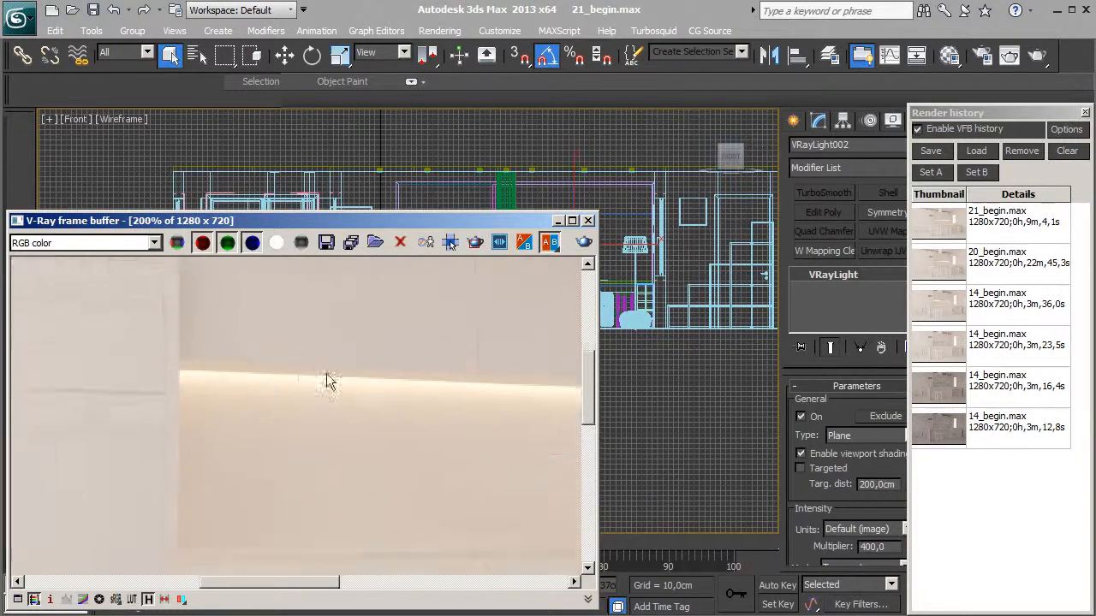
{"action": "scroll", "coordinate": [195, 404], "scroll_direction": "down", "scroll_amount": 1}
{"action": "scroll", "coordinate": [226, 400], "scroll_direction": "down", "scroll_amount": 1}
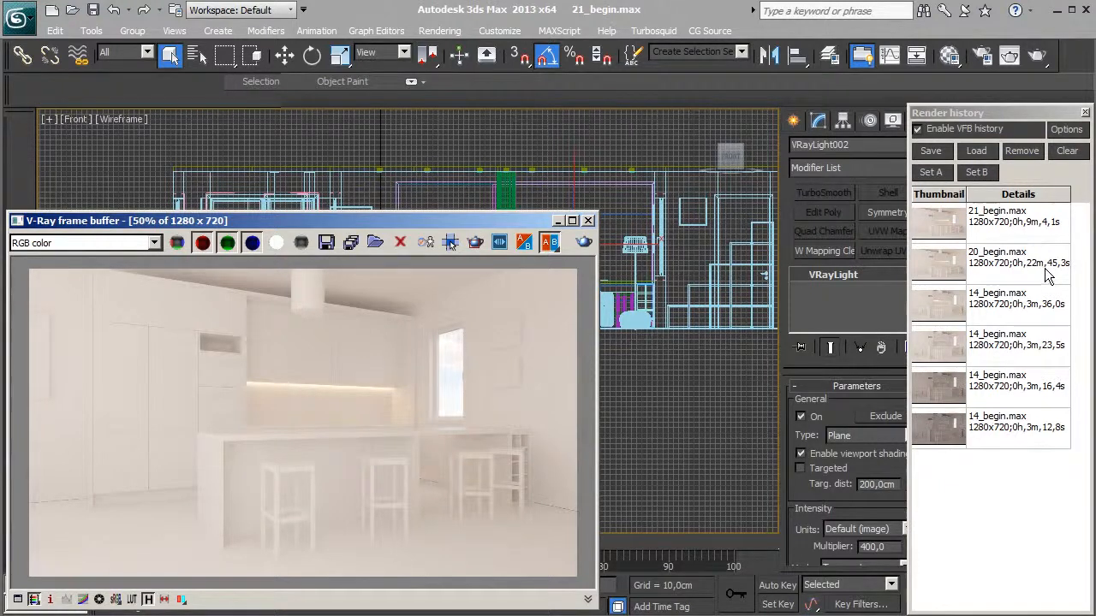
Set the 21_begin.max render as A and the 20_begin.max render as B in the render history
{"action": "left_click", "coordinate": [1000, 233]}
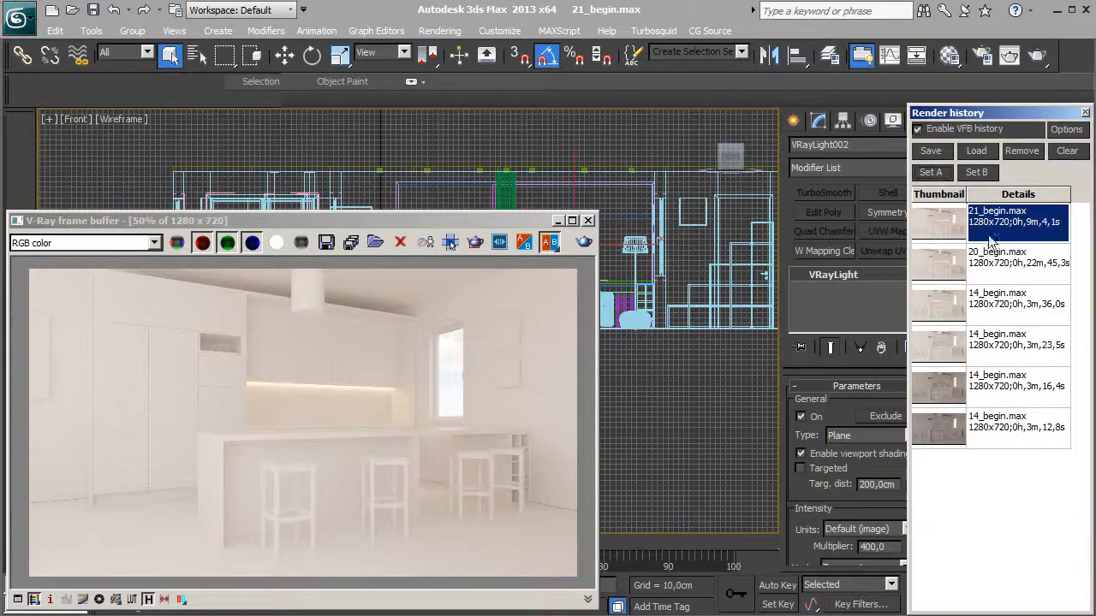
{"action": "left_click", "coordinate": [1012, 261]}
{"action": "left_click", "coordinate": [976, 173]}
{"action": "left_click", "coordinate": [341, 387]}
{"action": "scroll", "coordinate": [341, 377], "scroll_direction": "up", "scroll_amount": 2}
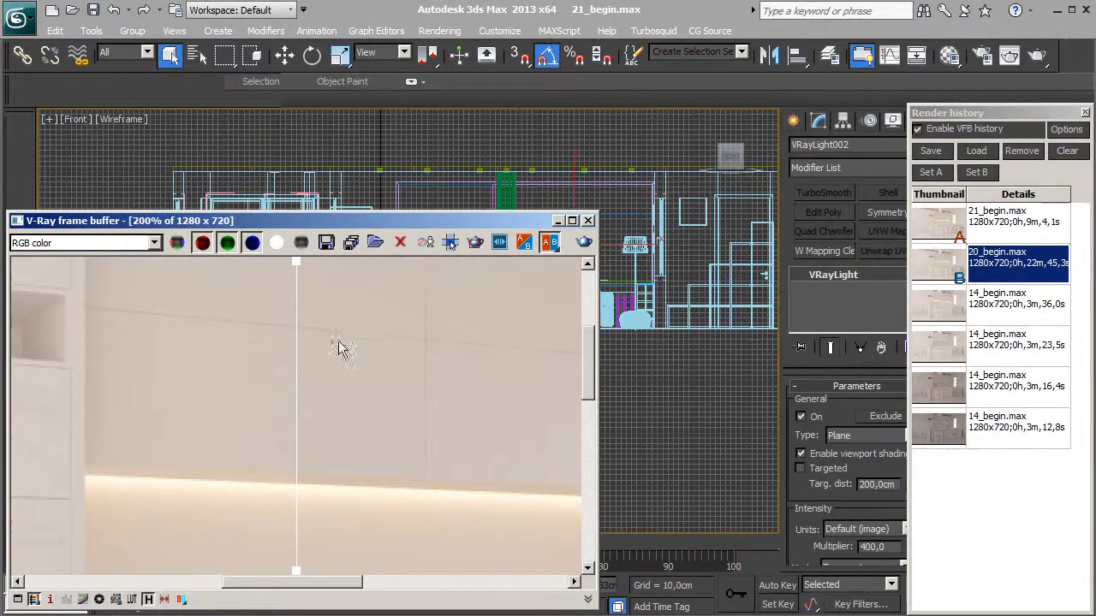
Compare the two renders by moving the A/B divider across the kitchen, and close the frame buffer
{"action": "scroll", "coordinate": [338, 347], "scroll_direction": "down", "scroll_amount": 1}
{"action": "left_click_drag", "start_coordinate": [296, 268], "coordinate": [414, 282]}
{"action": "scroll", "coordinate": [287, 399], "scroll_direction": "down", "scroll_amount": 1}
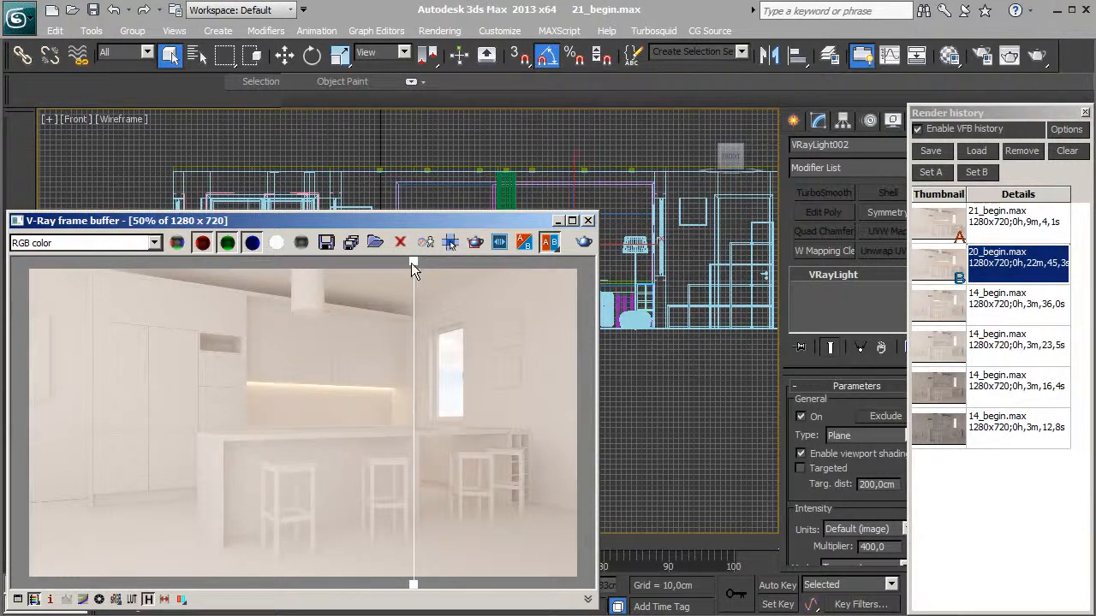
{"action": "left_click_drag", "start_coordinate": [375, 261], "coordinate": [324, 285]}
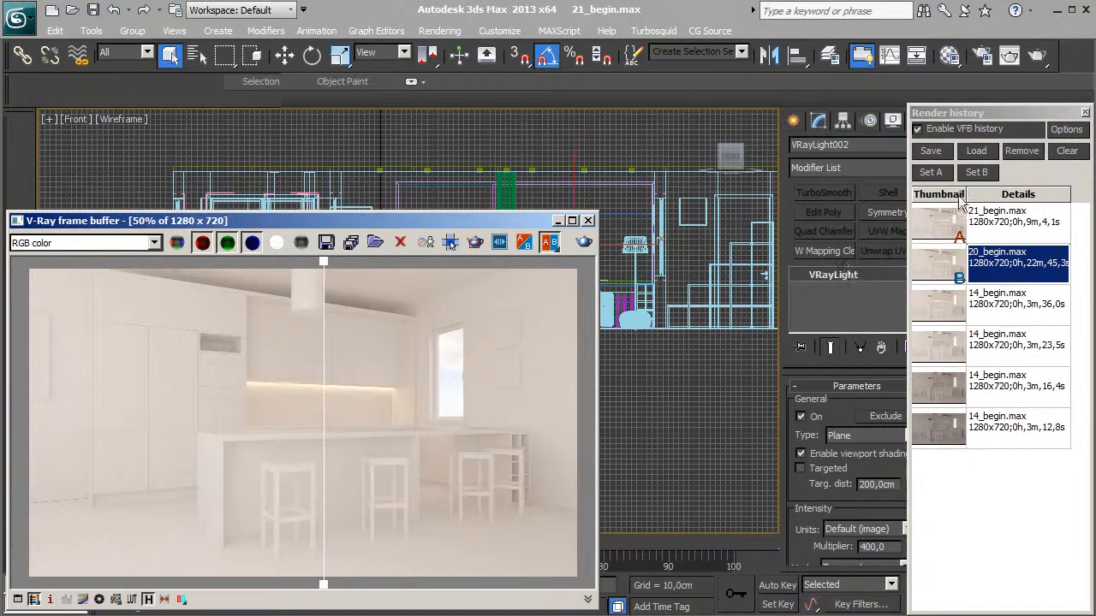
{"action": "left_click", "coordinate": [993, 219]}
{"action": "left_click", "coordinate": [933, 172]}
{"action": "left_click", "coordinate": [588, 220]}
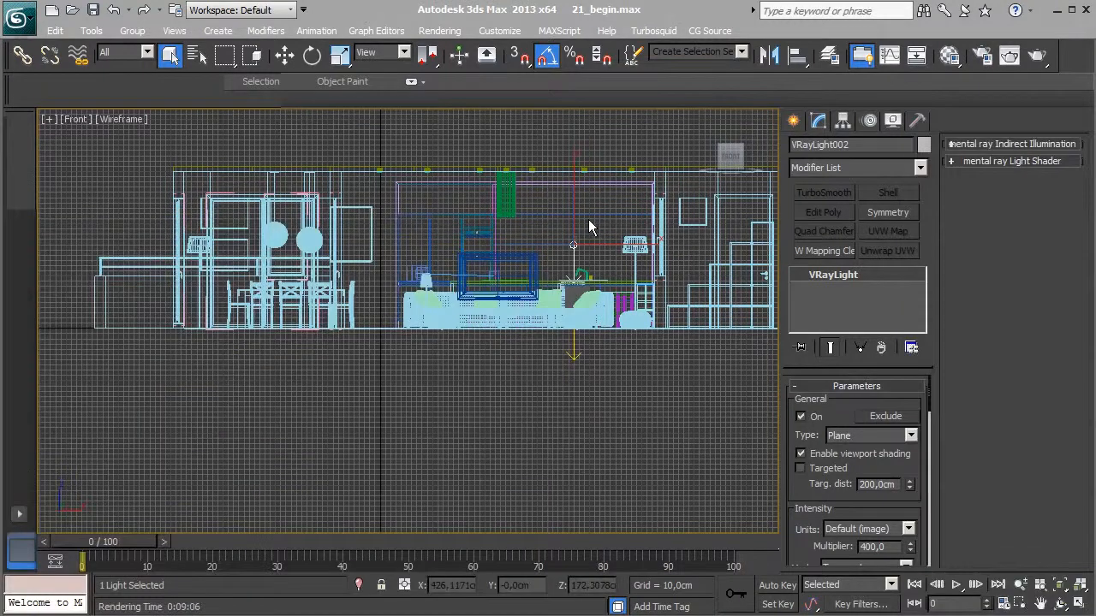
Set the reflection subdivs to 128 on the Oak 1, MDF White and Basic White materials
{"action": "left_click", "coordinate": [948, 54]}
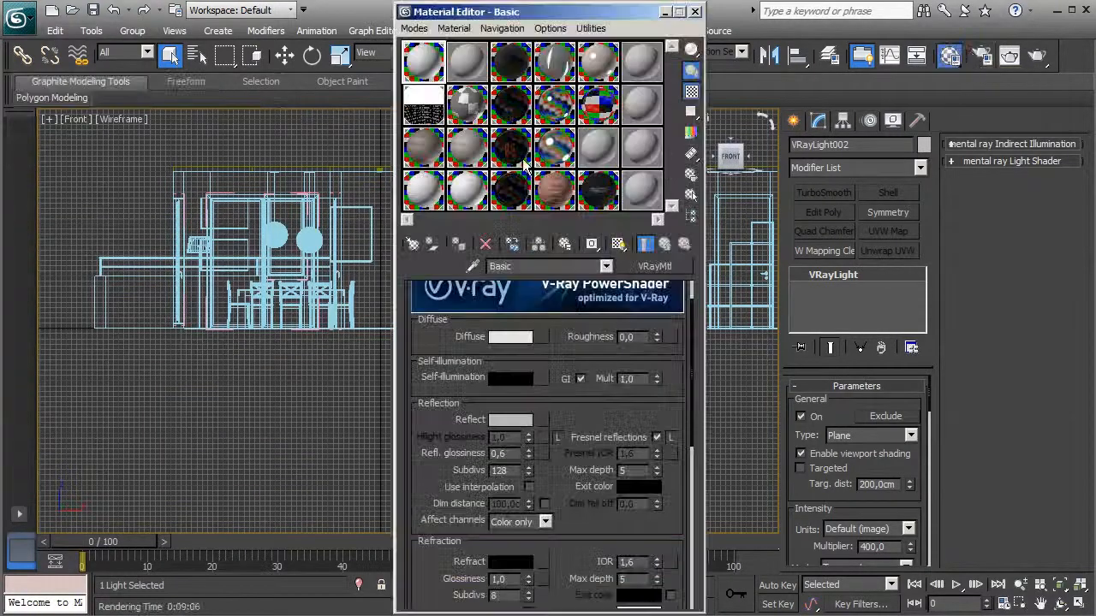
{"action": "left_click", "coordinate": [423, 147]}
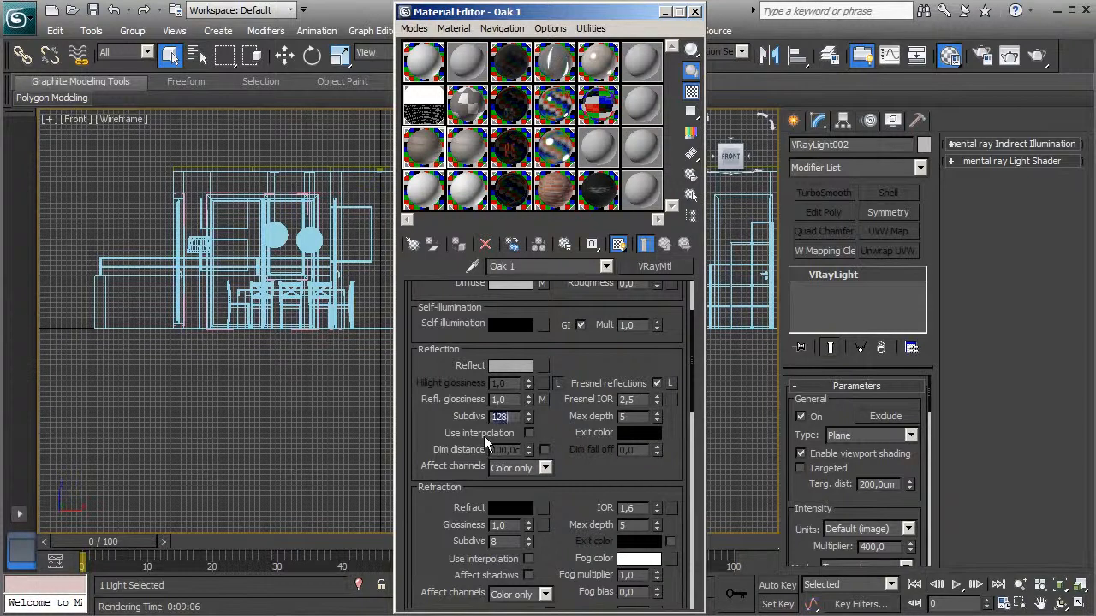
{"action": "left_click", "coordinate": [425, 192]}
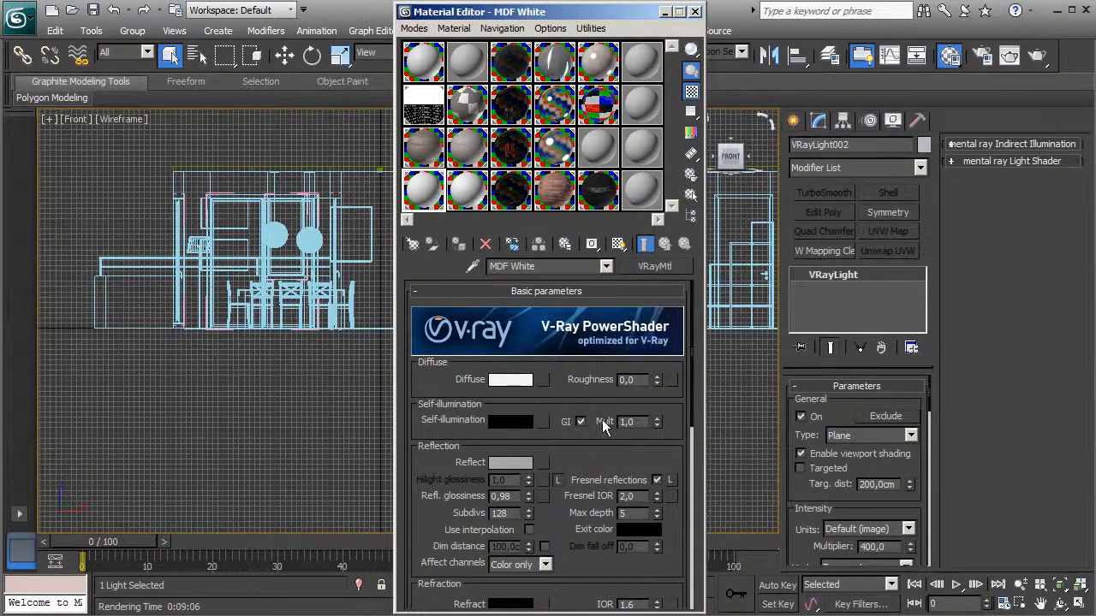
{"action": "left_click", "coordinate": [468, 190]}
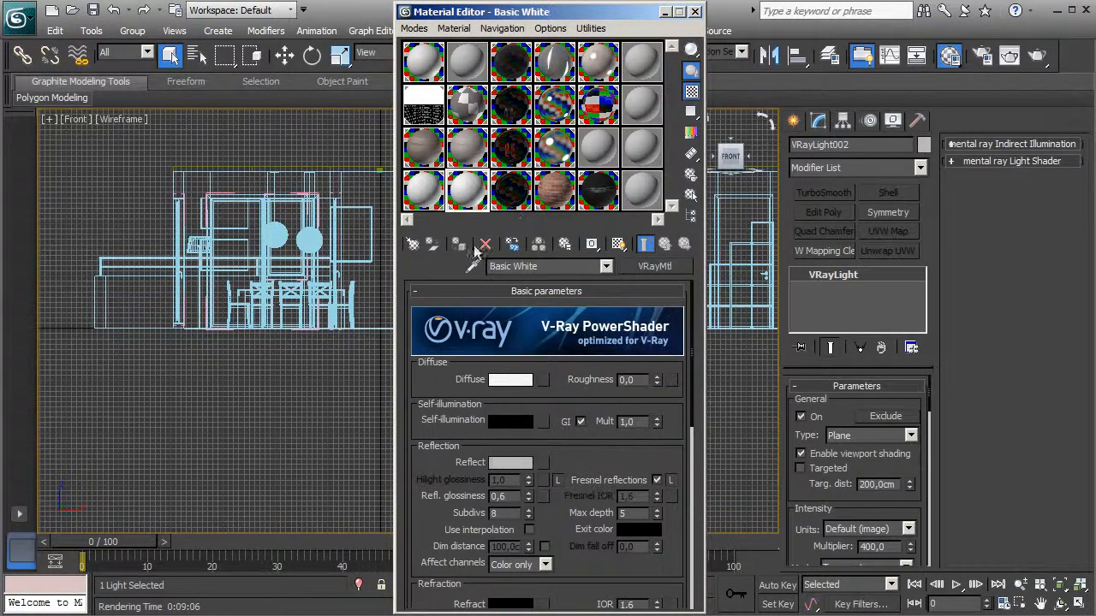
{"action": "left_click", "coordinate": [505, 507]}
{"action": "type", "text": "128"}
{"action": "key", "text": "Return"}
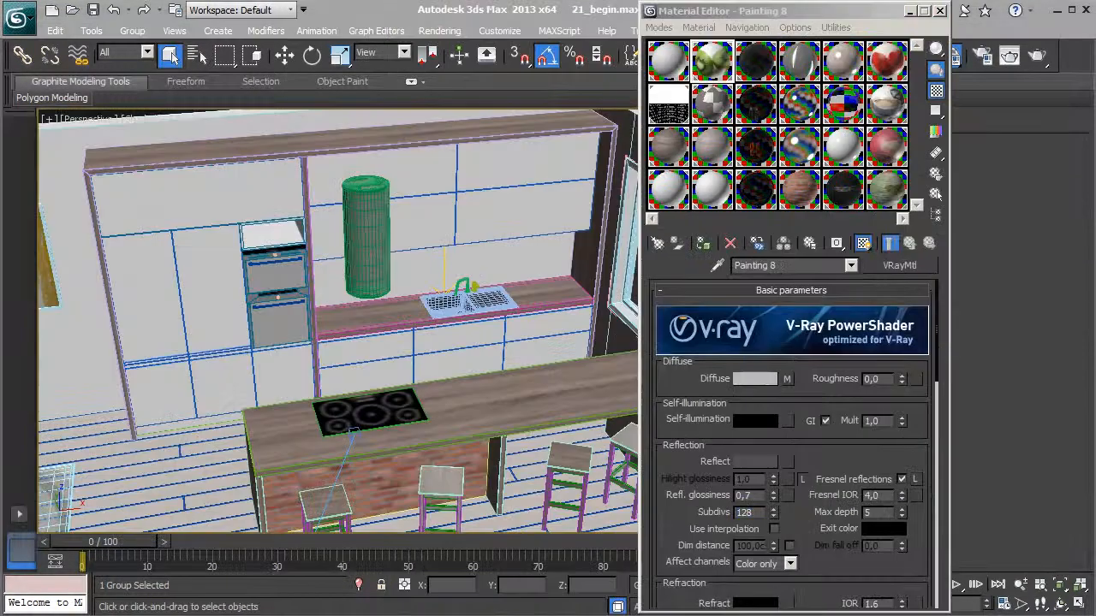
Set the Shiny Black material's reflection subdivs to 128
{"action": "left_click", "coordinate": [753, 62]}
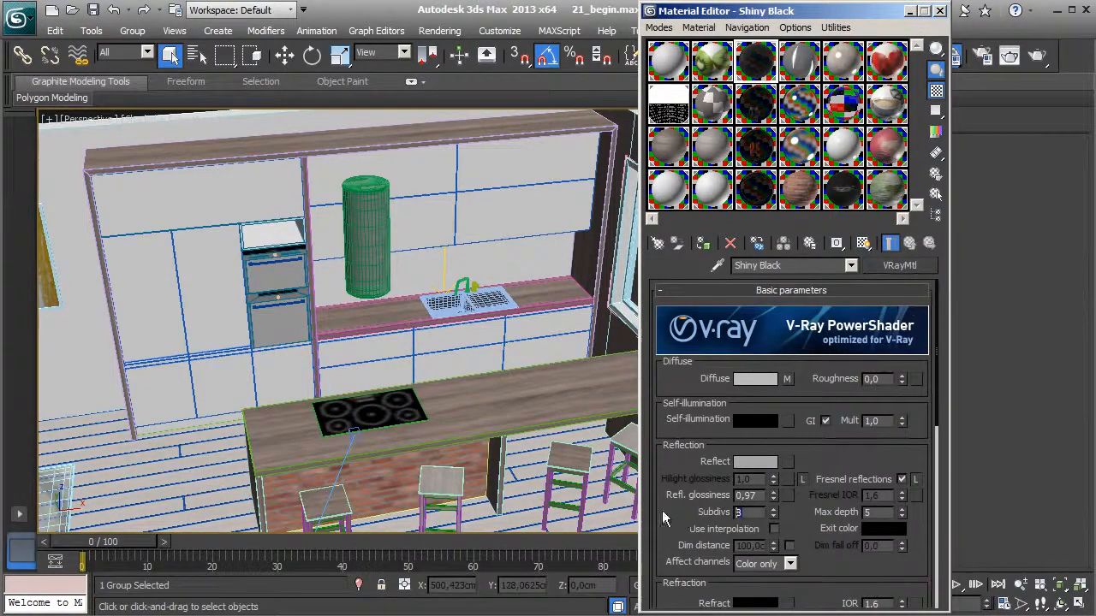
{"action": "type", "text": "128"}
{"action": "key", "text": "Return"}
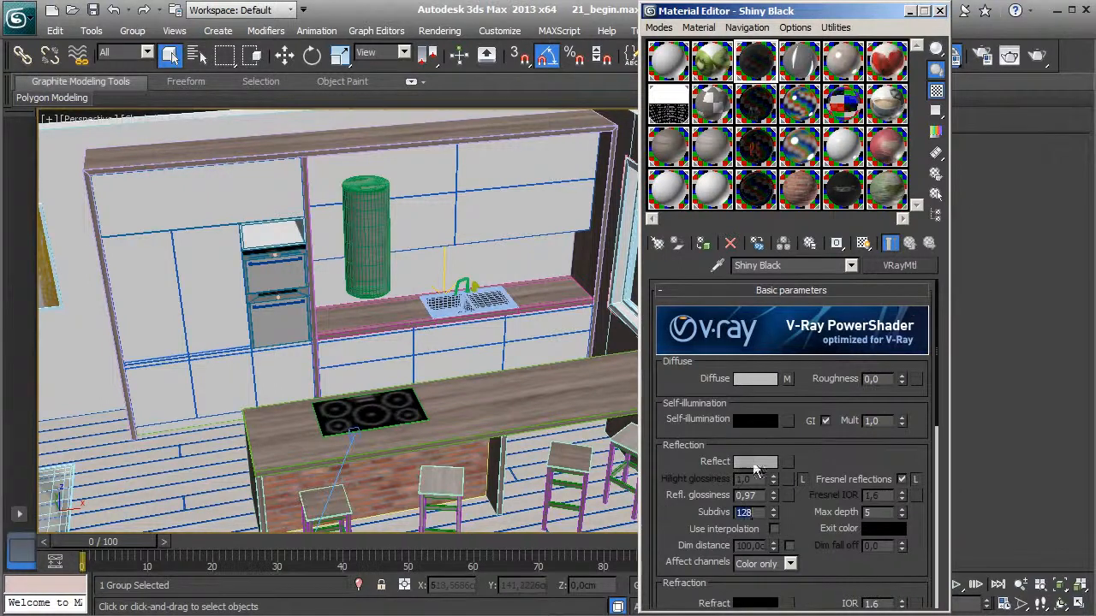
Clear the diffuse map of the Shiny Black material and set its diffuse color to a Value of 1
{"action": "right_click", "coordinate": [787, 378]}
{"action": "left_click", "coordinate": [815, 416]}
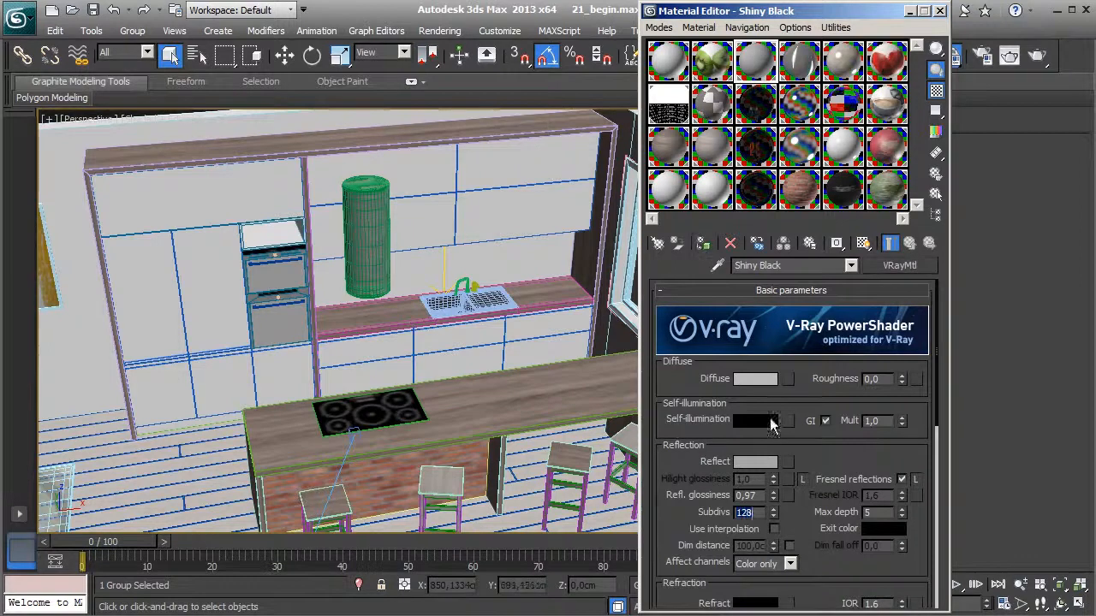
{"action": "left_click", "coordinate": [755, 378]}
{"action": "left_click_drag", "start_coordinate": [391, 209], "coordinate": [334, 205]}
{"action": "type", "text": "13"}
{"action": "key", "text": "Return"}
{"action": "type", "text": "1"}
{"action": "key", "text": "Return"}
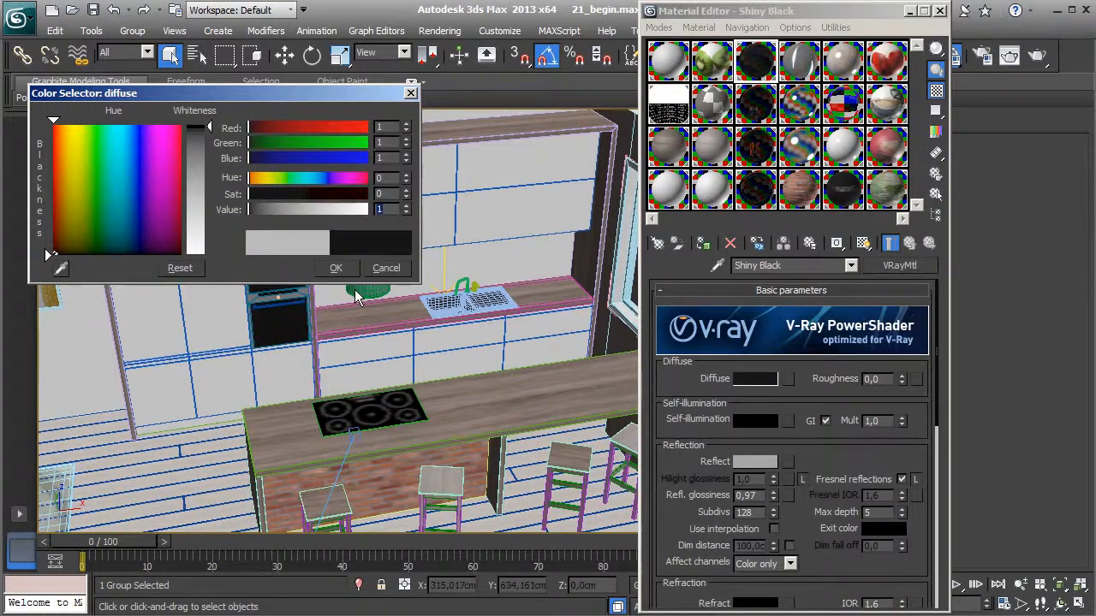
{"action": "left_click", "coordinate": [335, 267]}
Assign the Oak 1 material to the dining table
{"action": "scroll", "coordinate": [812, 421], "scroll_direction": "down", "scroll_amount": 1}
{"action": "scroll", "coordinate": [811, 454], "scroll_direction": "up", "scroll_amount": 1}
{"action": "middle_click_drag", "start_coordinate": [391, 421], "coordinate": [298, 373], "text": "alt"}
{"action": "middle_click_drag", "start_coordinate": [174, 371], "coordinate": [350, 381], "text": "alt"}
{"action": "scroll", "coordinate": [350, 382], "scroll_direction": "up", "scroll_amount": 3}
{"action": "left_click", "coordinate": [666, 146]}
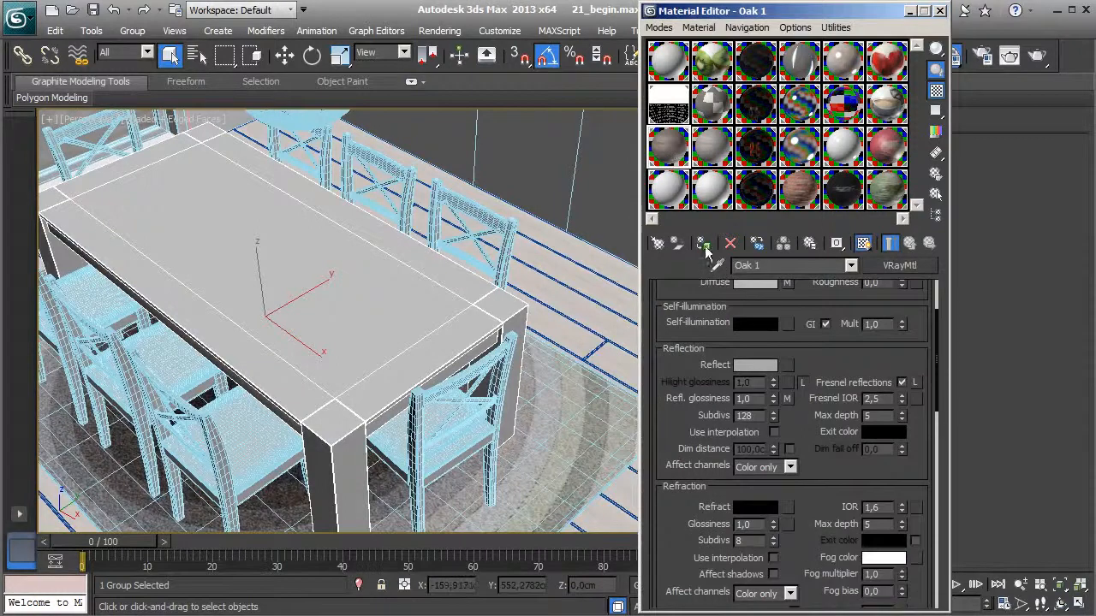
{"action": "left_click", "coordinate": [703, 245]}
Select the six chairs along the dining table's long sides and assign the Oak 2 material to them
{"action": "middle_click_drag", "start_coordinate": [360, 321], "coordinate": [360, 405], "text": "alt"}
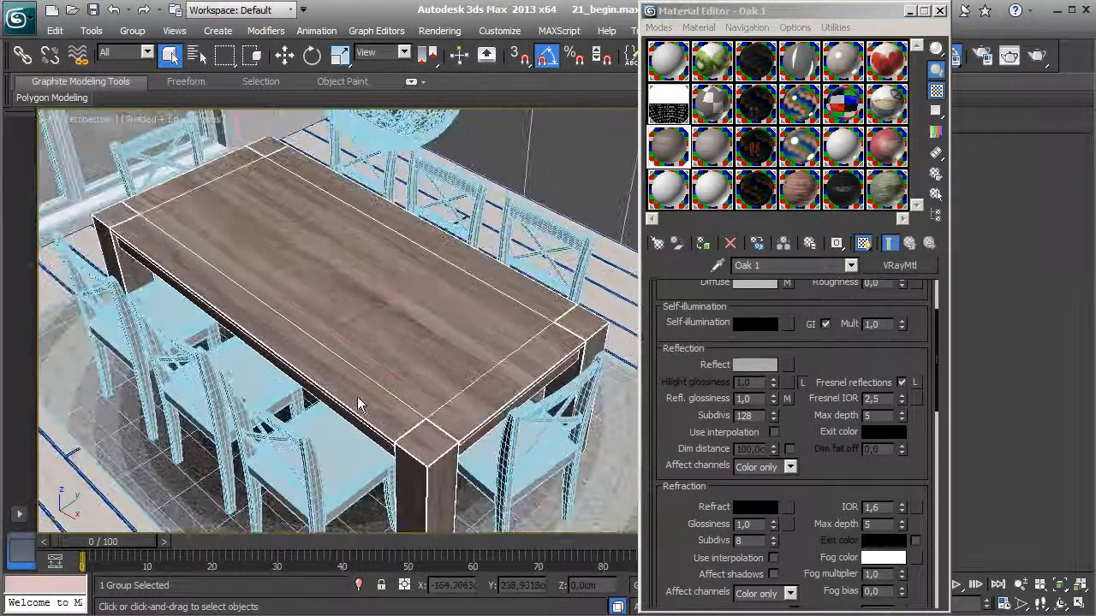
{"action": "left_click", "coordinate": [239, 380], "text": "ctrl"}
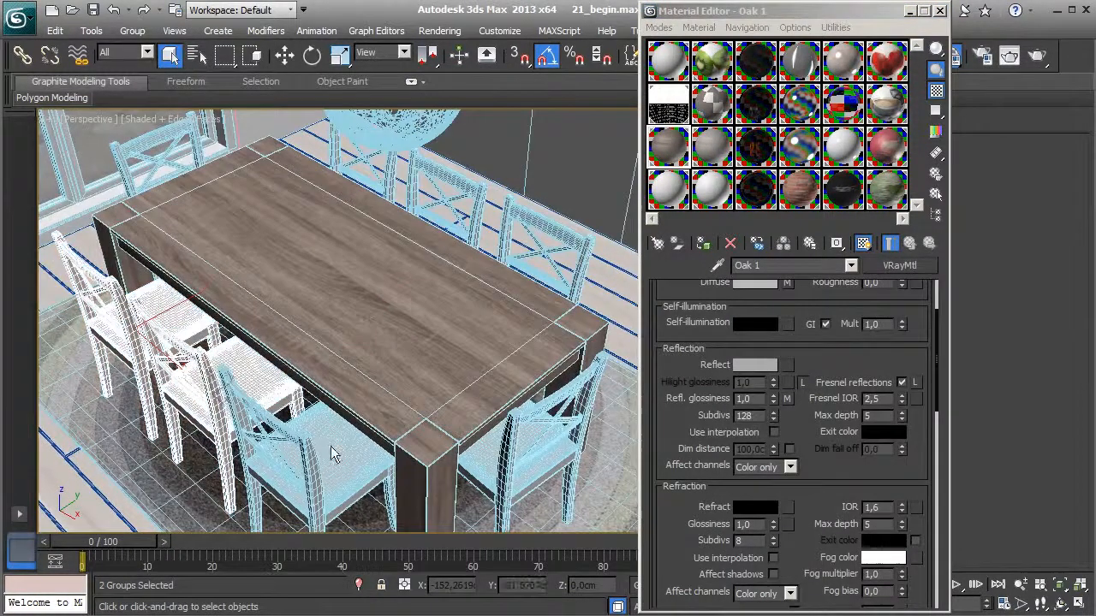
{"action": "left_click", "coordinate": [332, 453], "text": "ctrl"}
{"action": "middle_click_drag", "start_coordinate": [550, 307], "coordinate": [406, 397], "text": "alt"}
{"action": "left_click", "coordinate": [464, 422], "text": "ctrl"}
{"action": "left_click", "coordinate": [406, 325], "text": "ctrl"}
{"action": "left_click", "coordinate": [370, 235], "text": "ctrl"}
{"action": "middle_click_drag", "start_coordinate": [548, 286], "coordinate": [336, 278], "text": "alt"}
{"action": "left_click", "coordinate": [722, 180]}
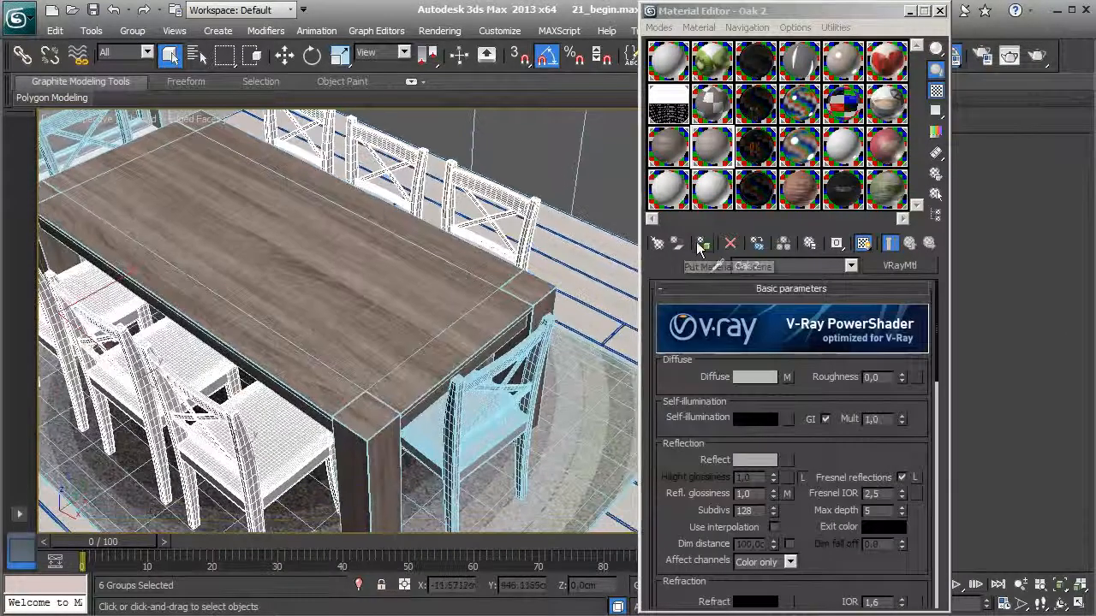
{"action": "left_click", "coordinate": [703, 245]}
Assign the Oak 1 material to the two chairs at the ends of the dining table and close the Material Editor
{"action": "middle_click_drag", "start_coordinate": [292, 345], "coordinate": [344, 343]}
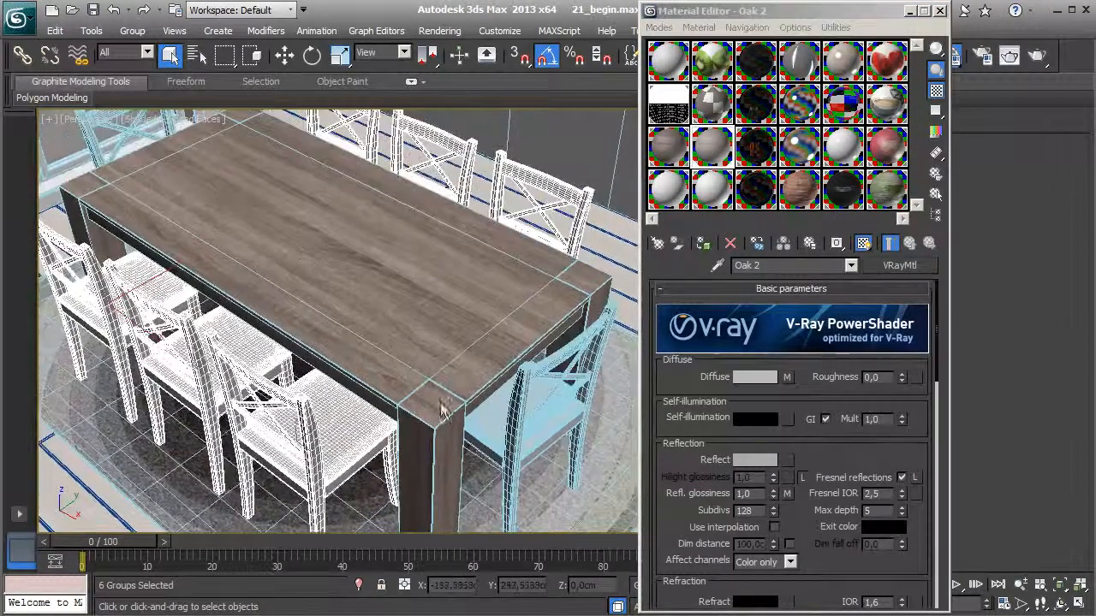
{"action": "left_click", "coordinate": [499, 417]}
{"action": "middle_click_drag", "start_coordinate": [293, 281], "coordinate": [340, 377]}
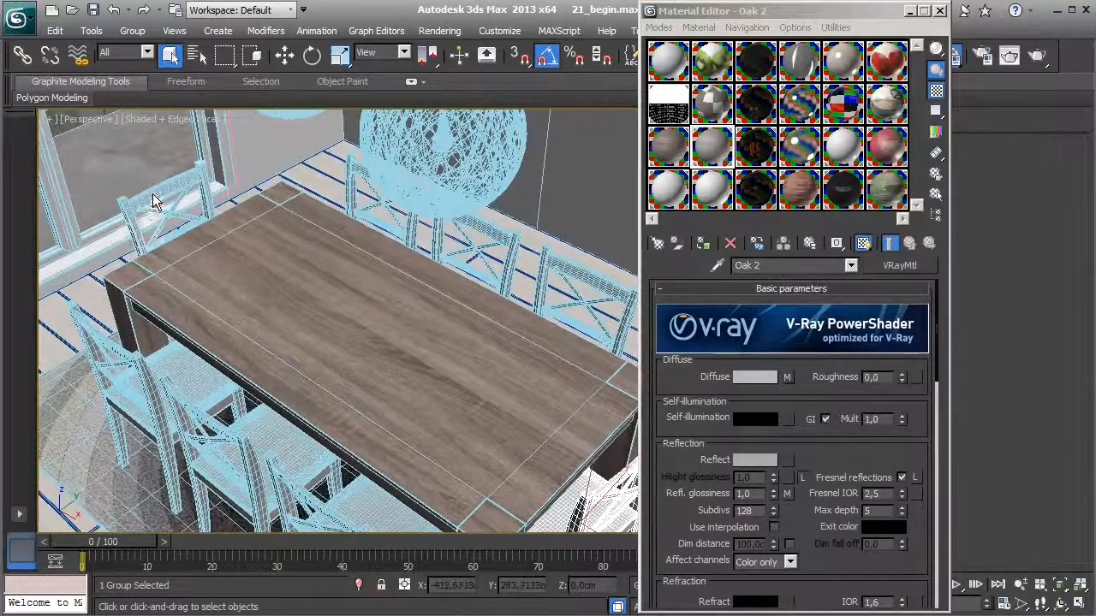
{"action": "left_click", "coordinate": [674, 160]}
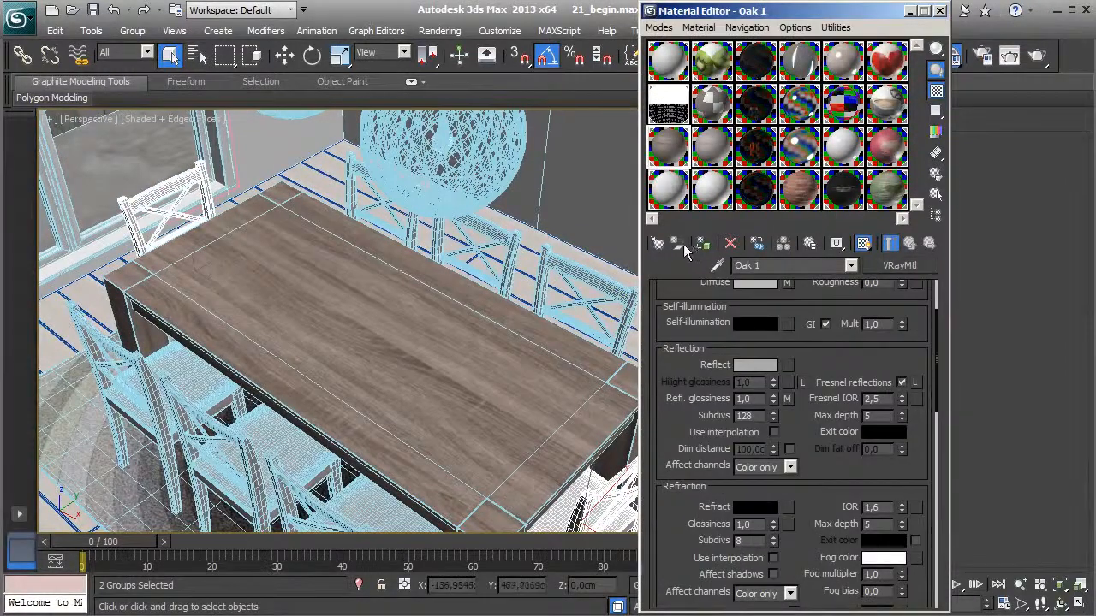
{"action": "left_click", "coordinate": [703, 245]}
{"action": "scroll", "coordinate": [443, 296], "scroll_direction": "down", "scroll_amount": 6}
{"action": "middle_click_drag", "start_coordinate": [556, 335], "coordinate": [390, 359]}
{"action": "scroll", "coordinate": [353, 301], "scroll_direction": "down", "scroll_amount": 2}
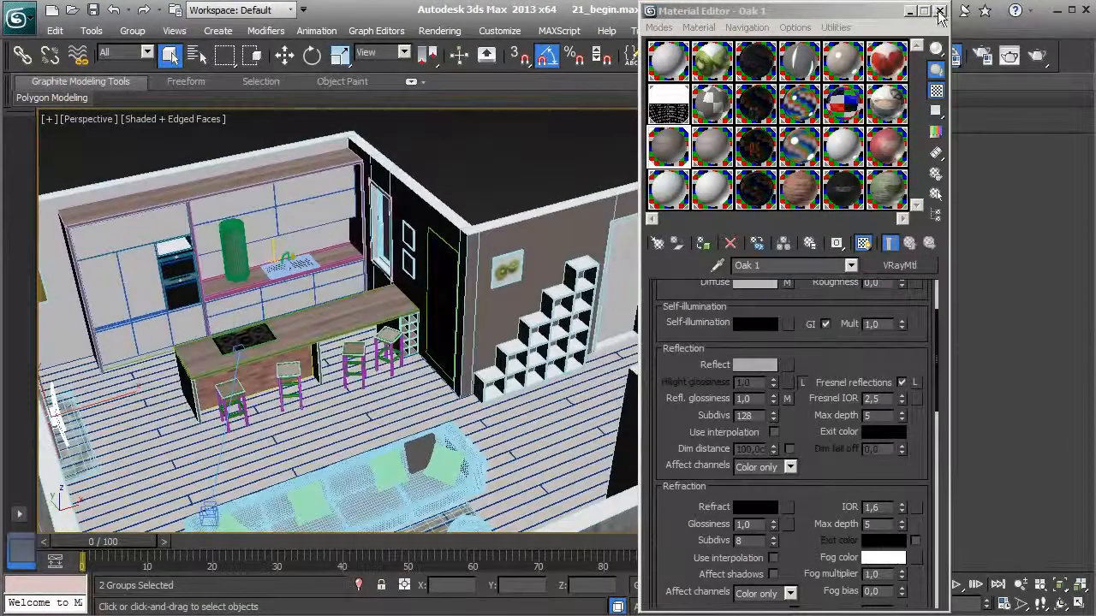
{"action": "left_click", "coordinate": [939, 11]}
Return to the four-viewport layout and restrict the selection filter to cameras
{"action": "scroll", "coordinate": [527, 272], "scroll_direction": "down", "scroll_amount": 3}
{"action": "middle_click_drag", "start_coordinate": [505, 304], "coordinate": [382, 351], "text": "alt"}
{"action": "middle_click_drag", "start_coordinate": [383, 351], "coordinate": [476, 352]}
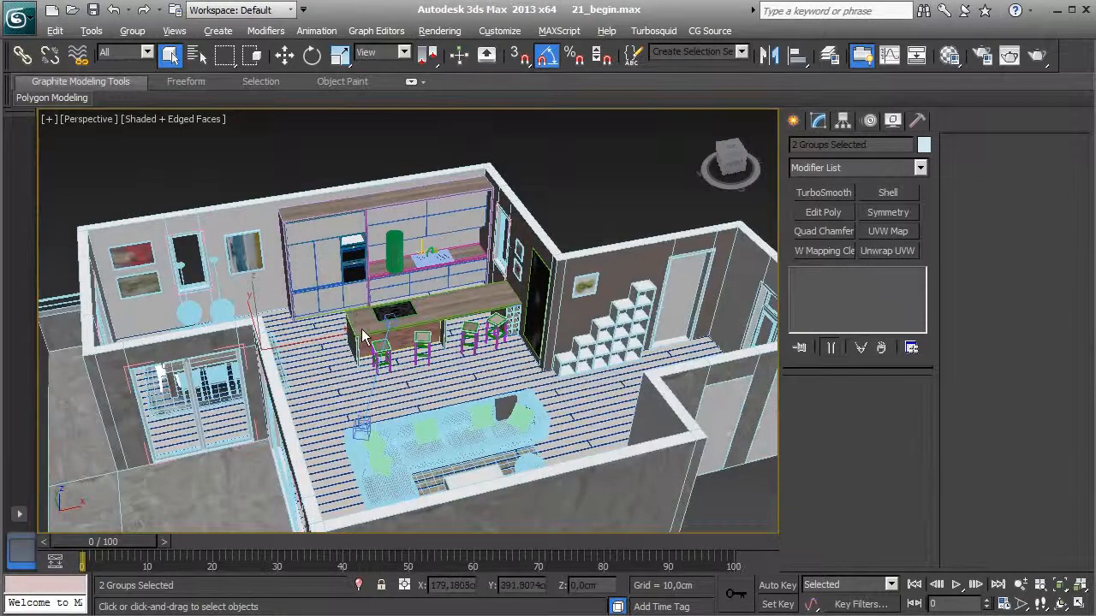
{"action": "key", "text": "alt+w"}
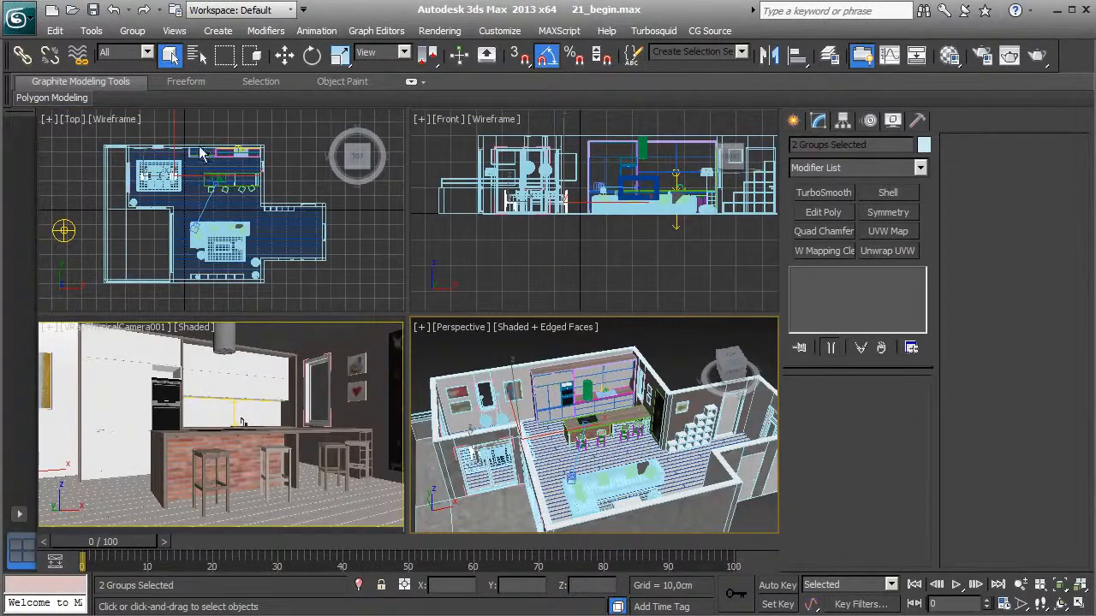
{"action": "left_click", "coordinate": [122, 53]}
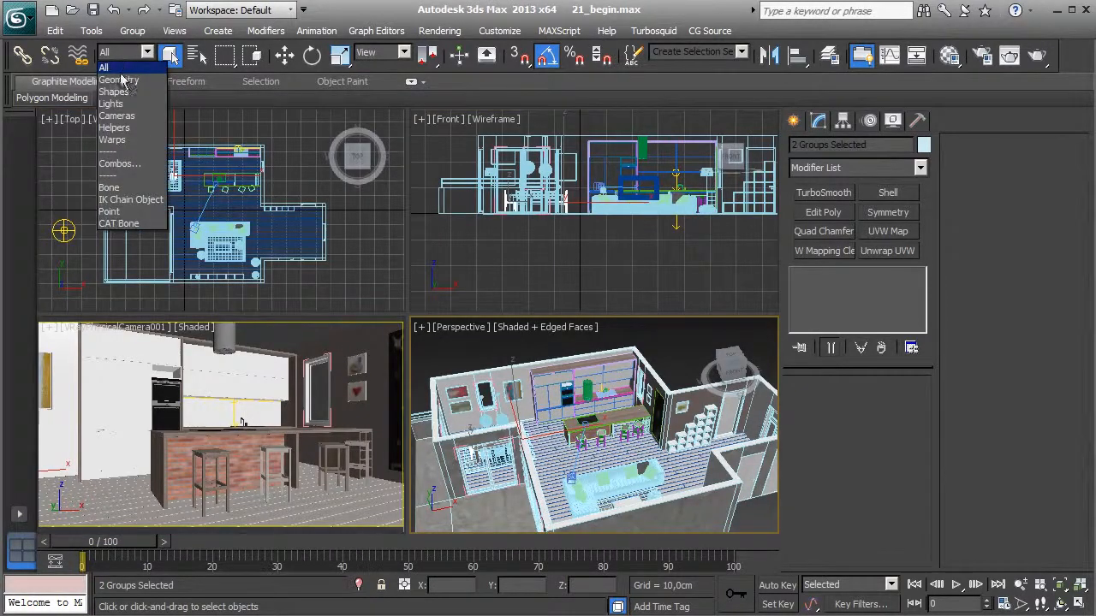
{"action": "left_click", "coordinate": [117, 116]}
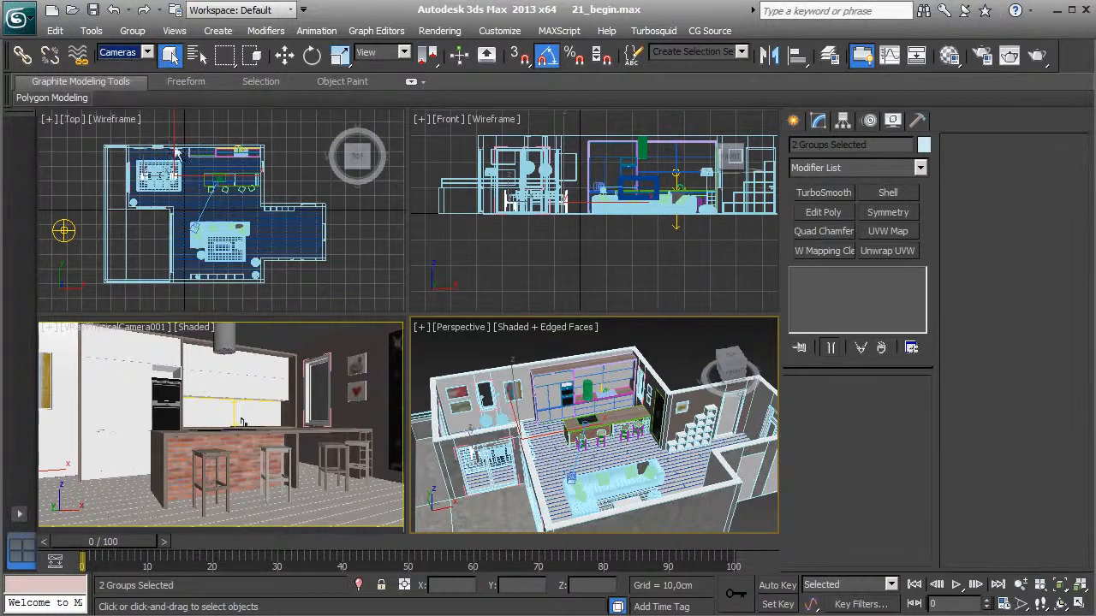
Move the physical camera along X to about 313 cm and its target to about X 268 cm, Y 193 cm
{"action": "left_click", "coordinate": [284, 55]}
{"action": "scroll", "coordinate": [158, 261], "scroll_direction": "up", "scroll_amount": 6}
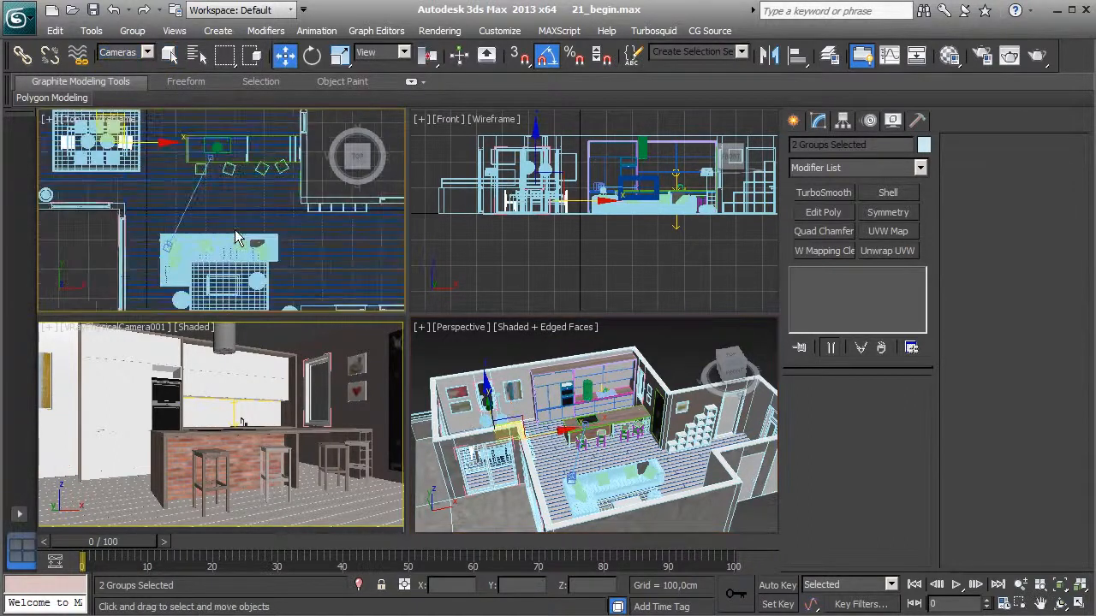
{"action": "left_click", "coordinate": [152, 268]}
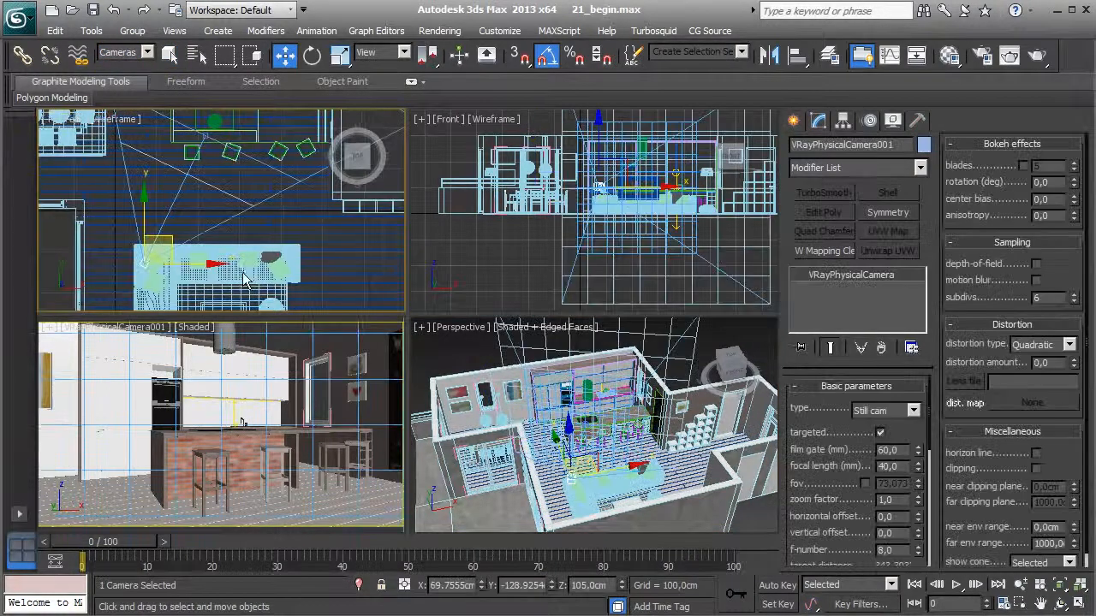
{"action": "scroll", "coordinate": [214, 257], "scroll_direction": "down", "scroll_amount": 2}
{"action": "left_click_drag", "start_coordinate": [213, 257], "coordinate": [280, 258]}
{"action": "scroll", "coordinate": [241, 224], "scroll_direction": "down", "scroll_amount": 3}
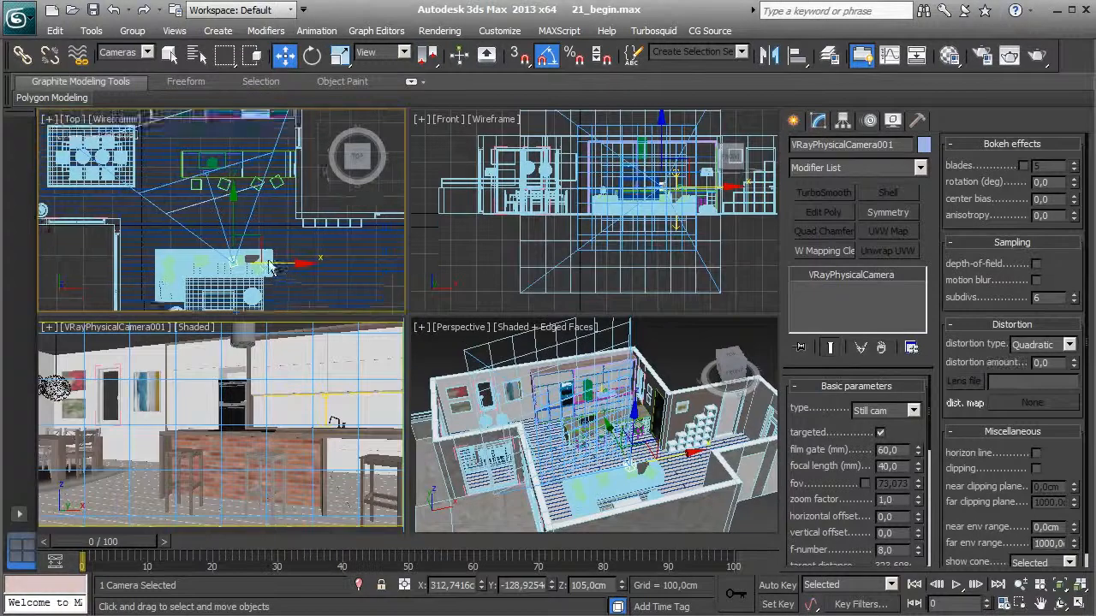
{"action": "left_click", "coordinate": [225, 172]}
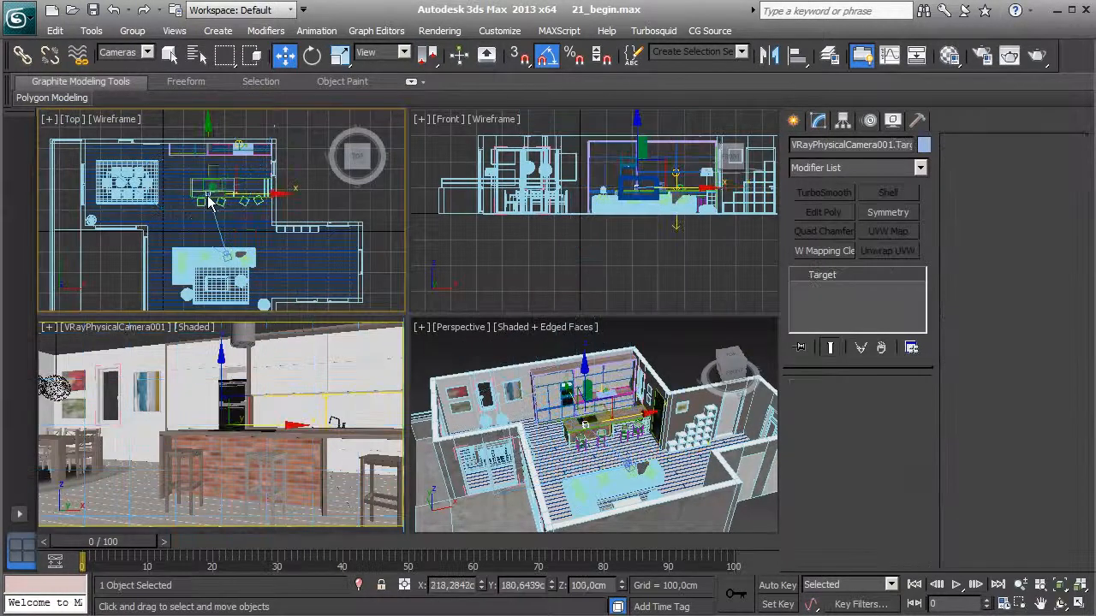
{"action": "left_click_drag", "start_coordinate": [227, 172], "coordinate": [238, 171]}
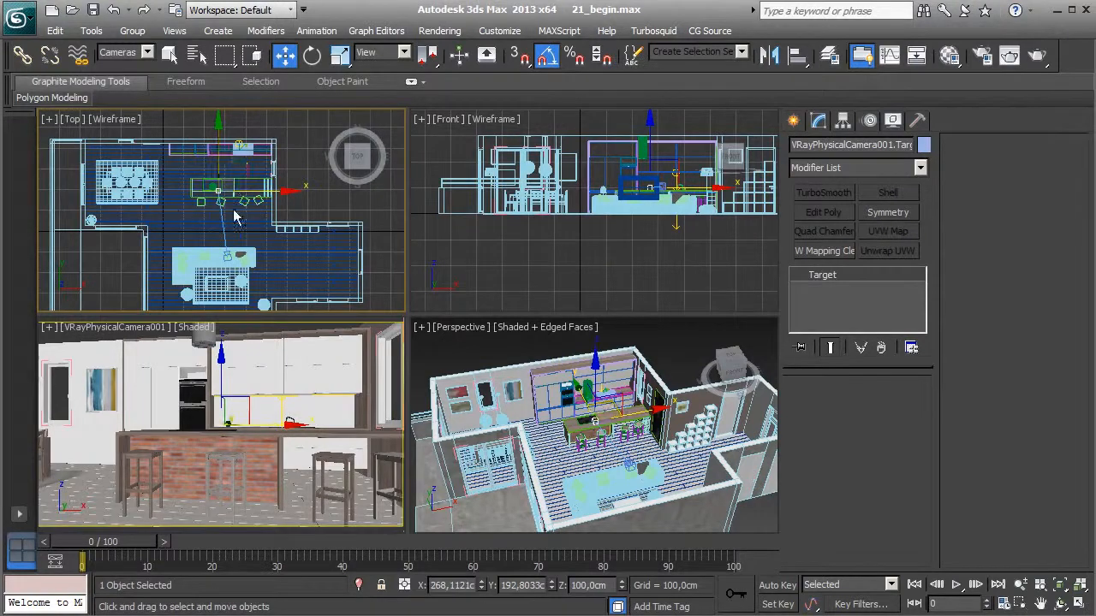
Move the physical camera to about X 418 cm, Y -137 cm, beside the end of the sofa
{"action": "left_click_drag", "start_coordinate": [225, 259], "coordinate": [276, 261]}
{"action": "middle_click_drag", "start_coordinate": [275, 254], "coordinate": [264, 226]}
{"action": "scroll", "coordinate": [262, 225], "scroll_direction": "up", "scroll_amount": 4}
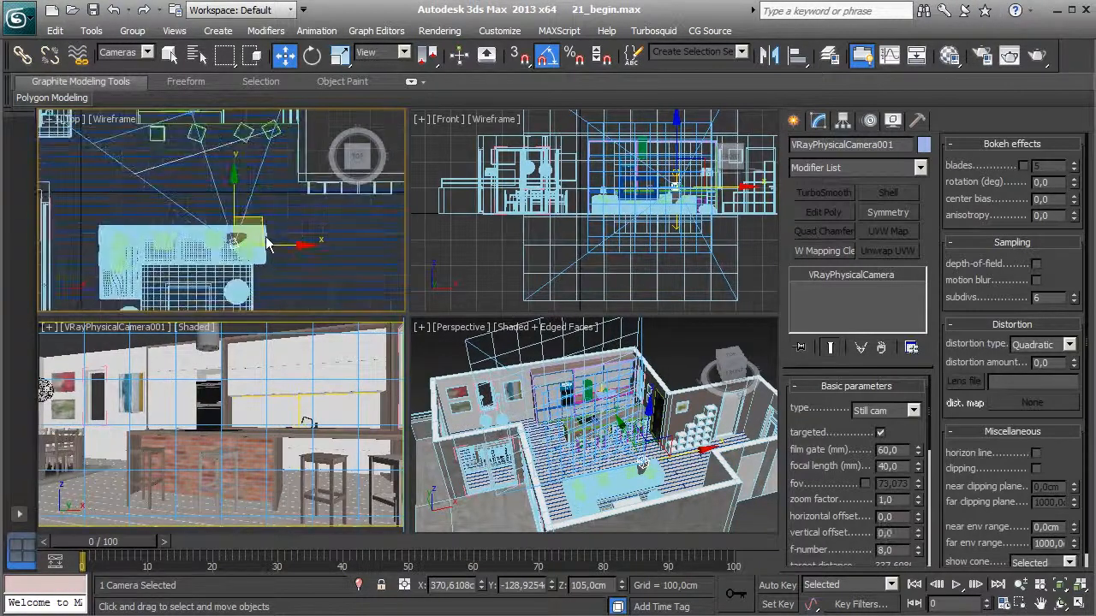
{"action": "left_click_drag", "start_coordinate": [262, 228], "coordinate": [281, 233]}
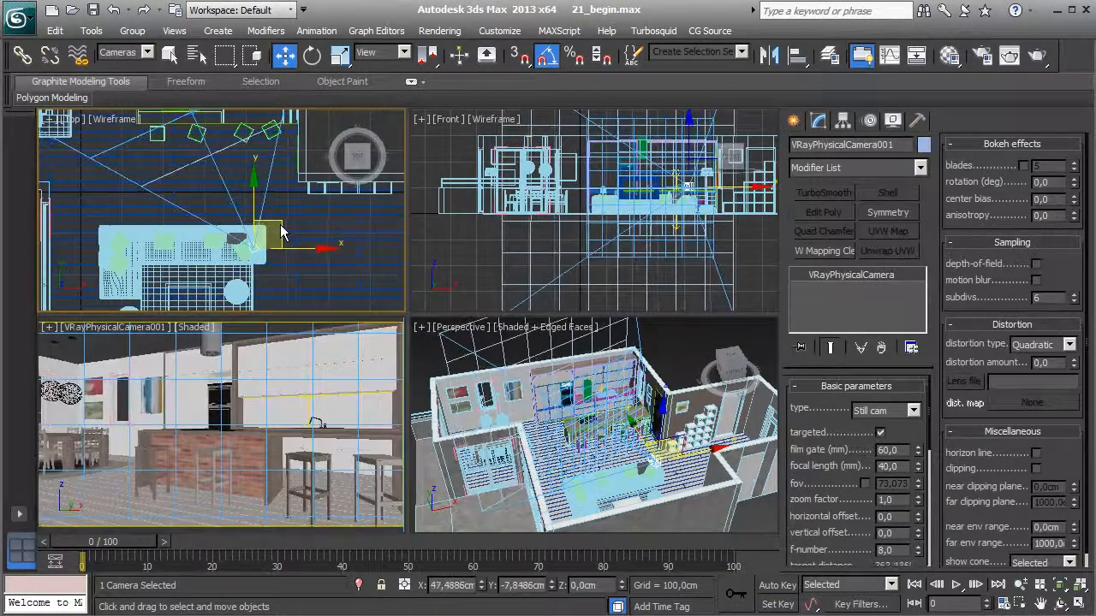
Shift the camera target slightly farther along positive X and reselect the physical camera to review its basic parameters
{"action": "scroll", "coordinate": [208, 199], "scroll_direction": "down", "scroll_amount": 2}
{"action": "middle_click_drag", "start_coordinate": [208, 200], "coordinate": [208, 225]}
{"action": "left_click", "coordinate": [201, 168]}
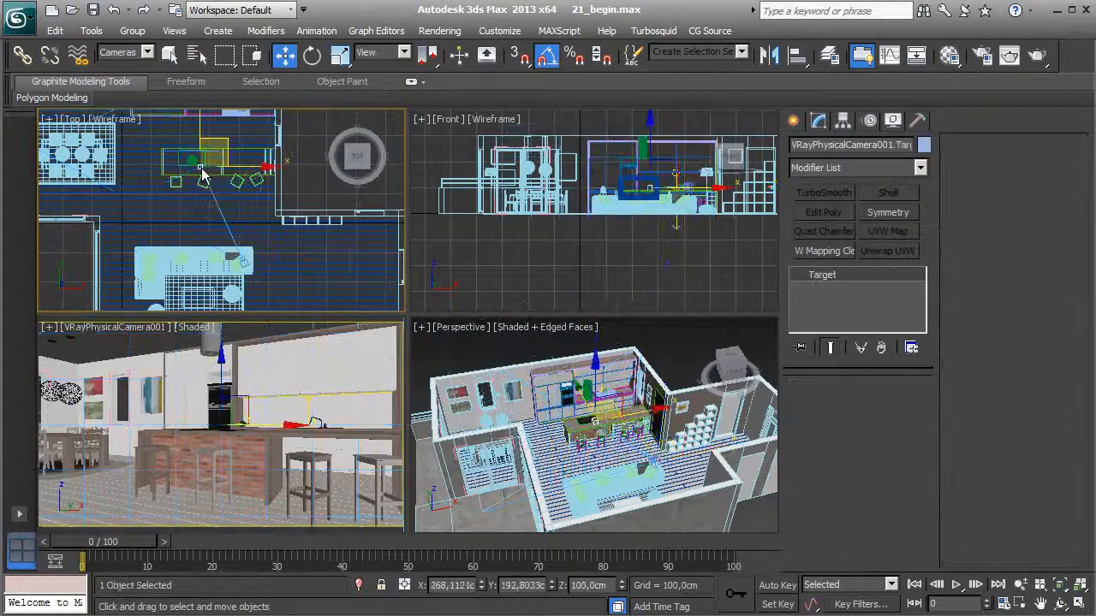
{"action": "left_click_drag", "start_coordinate": [217, 144], "coordinate": [227, 146]}
{"action": "left_click", "coordinate": [246, 271]}
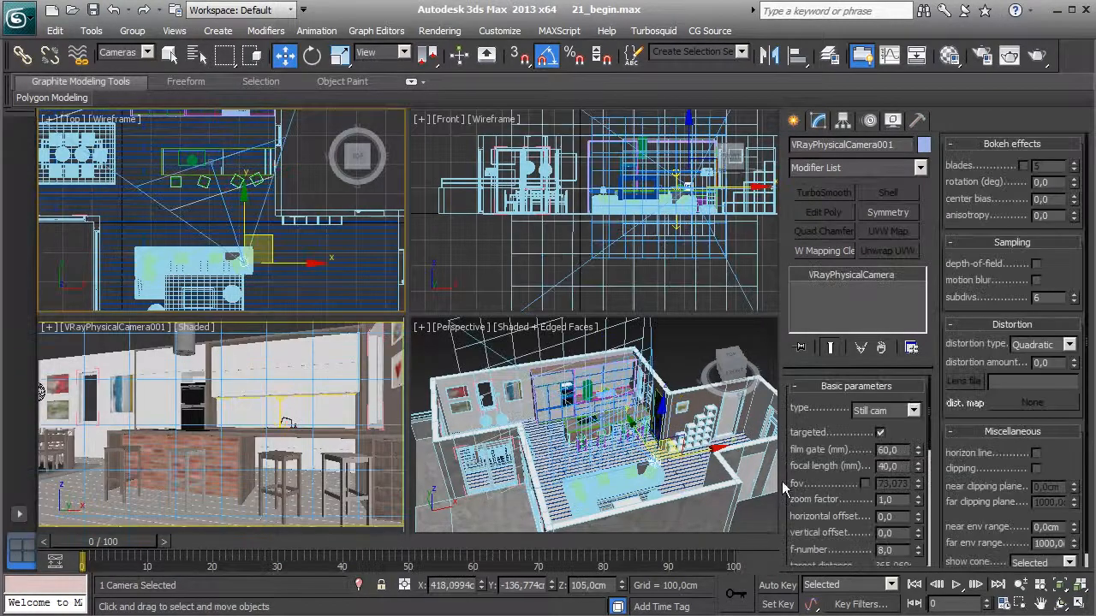
{"action": "scroll", "coordinate": [803, 417], "scroll_direction": "down", "scroll_amount": 3}
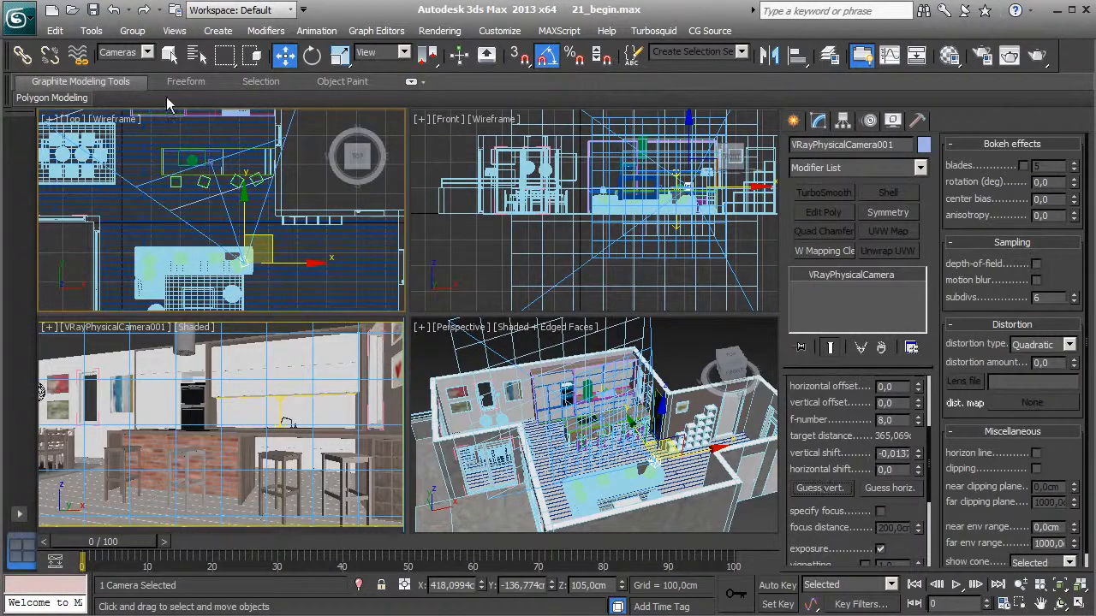
Set the selection filter back to All and unhide all objects in the scene
{"action": "left_click", "coordinate": [126, 53]}
{"action": "left_click", "coordinate": [120, 64]}
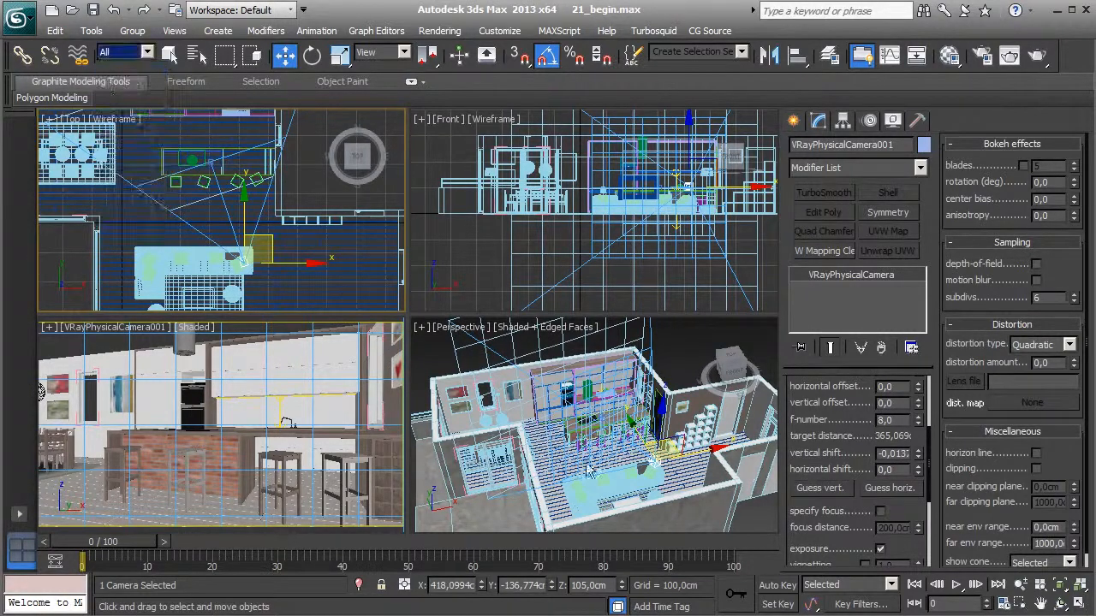
{"action": "left_click", "coordinate": [668, 342]}
{"action": "scroll", "coordinate": [667, 360], "scroll_direction": "down", "scroll_amount": 3}
{"action": "right_click", "coordinate": [633, 341]}
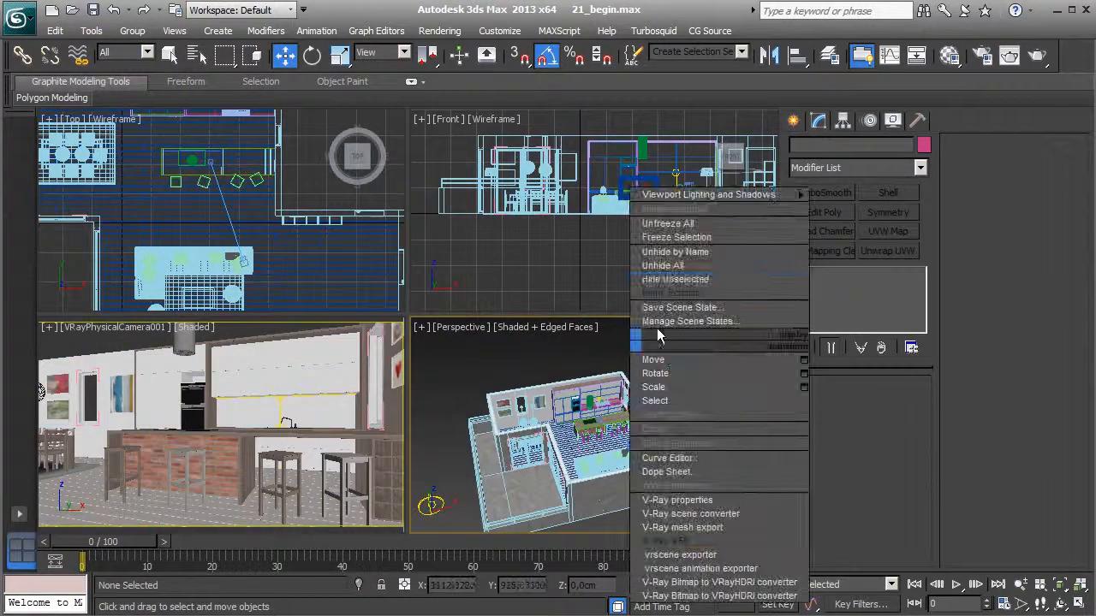
{"action": "left_click", "coordinate": [663, 266]}
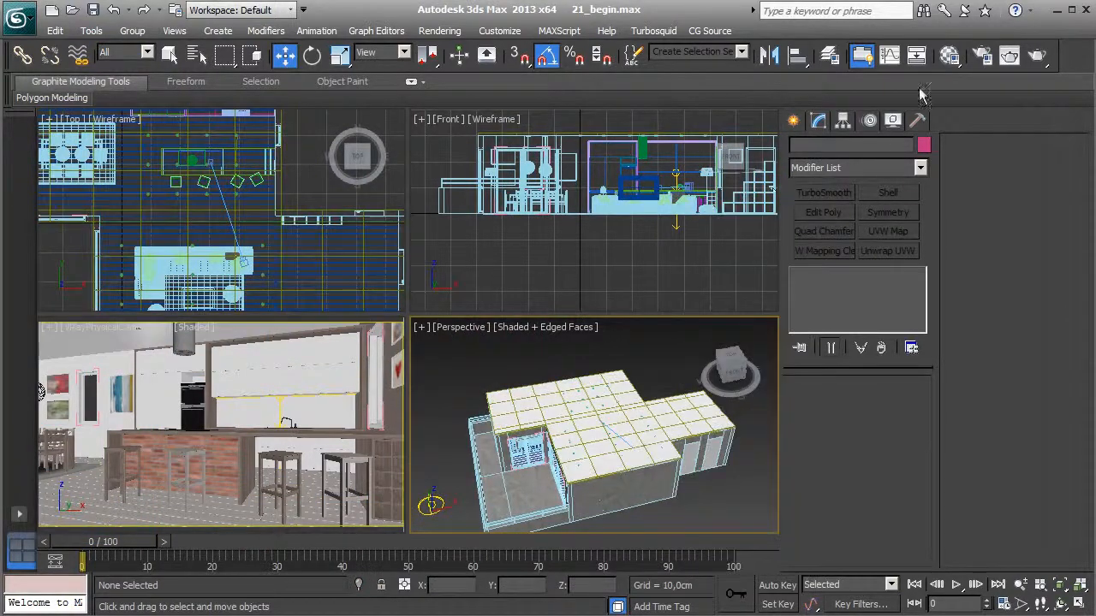
Turn off the material override in V-Ray's global switches in the render setup
{"action": "left_click", "coordinate": [979, 56]}
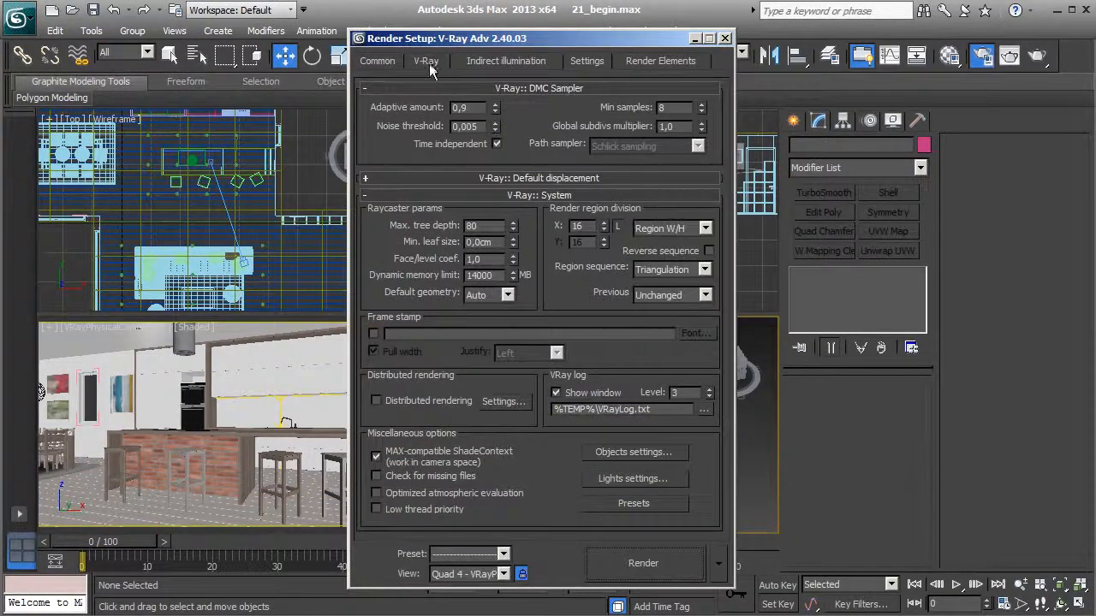
{"action": "left_click", "coordinate": [427, 61]}
{"action": "left_click", "coordinate": [542, 139]}
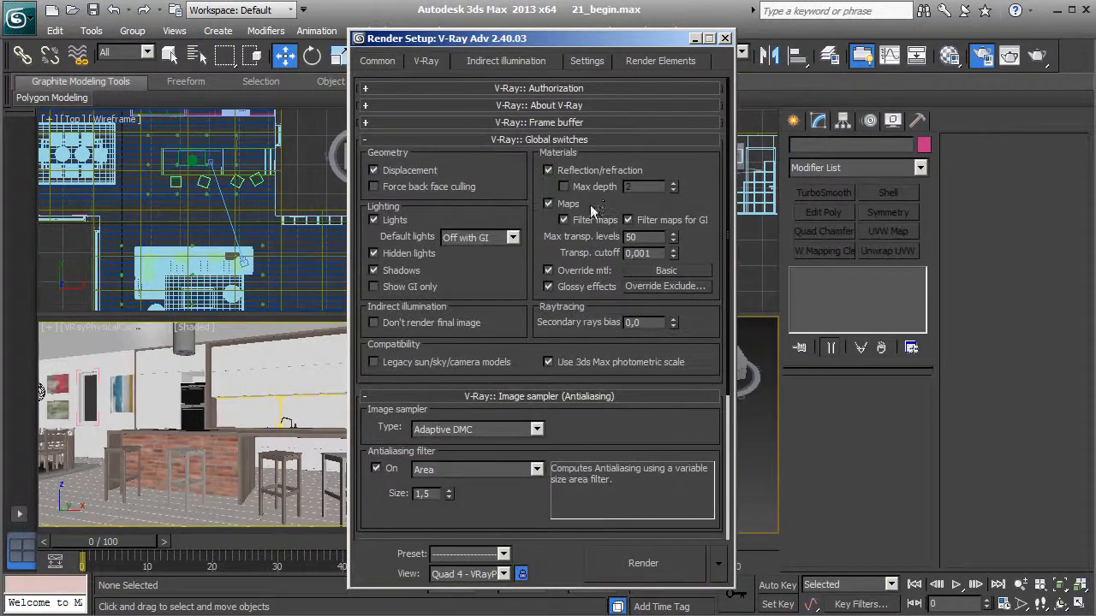
{"action": "left_click", "coordinate": [580, 275]}
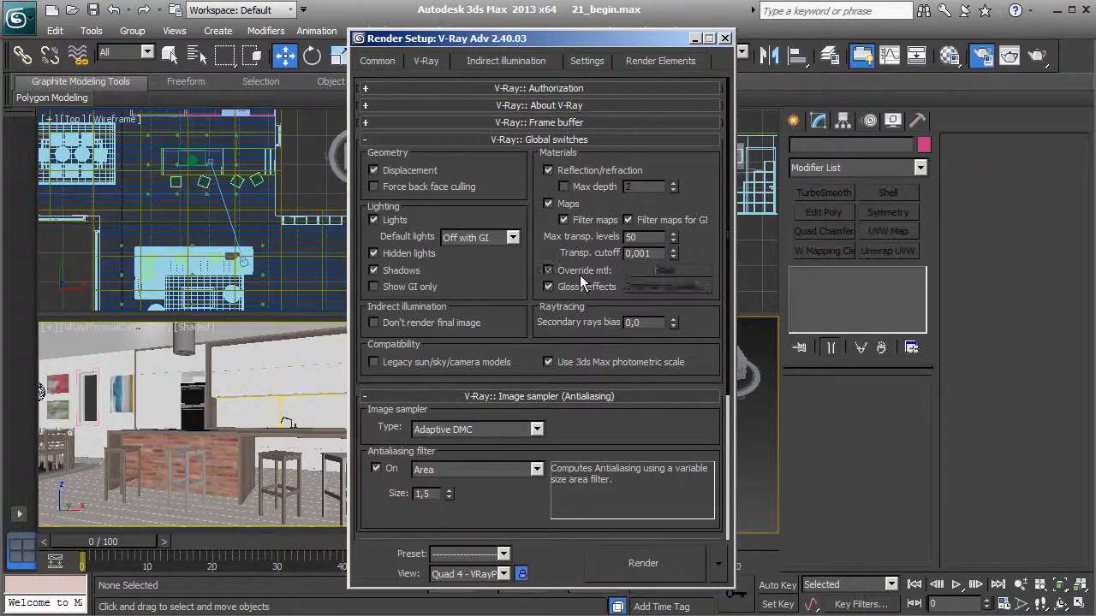
Set the Adaptive DMC image sampler's max subdivs to 14
{"action": "left_click", "coordinate": [523, 139]}
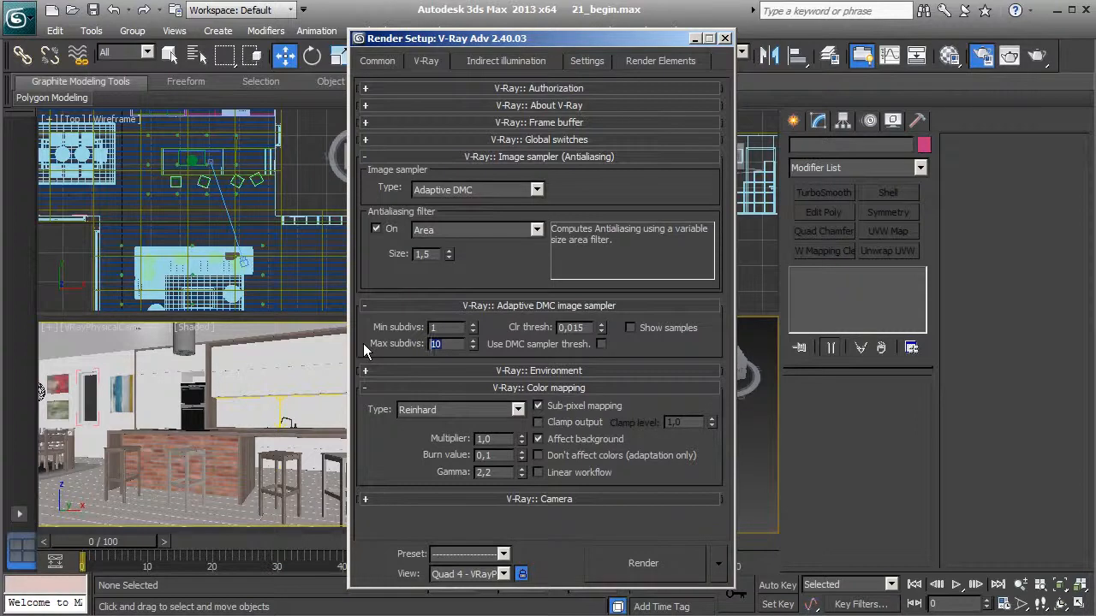
{"action": "type", "text": "14"}
{"action": "key", "text": "Return"}
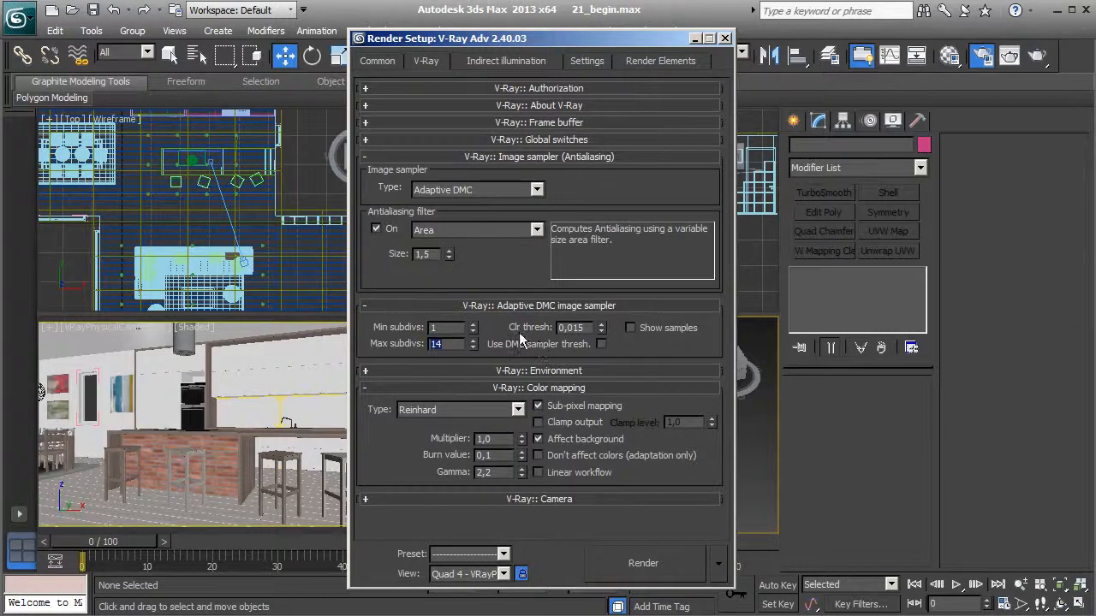
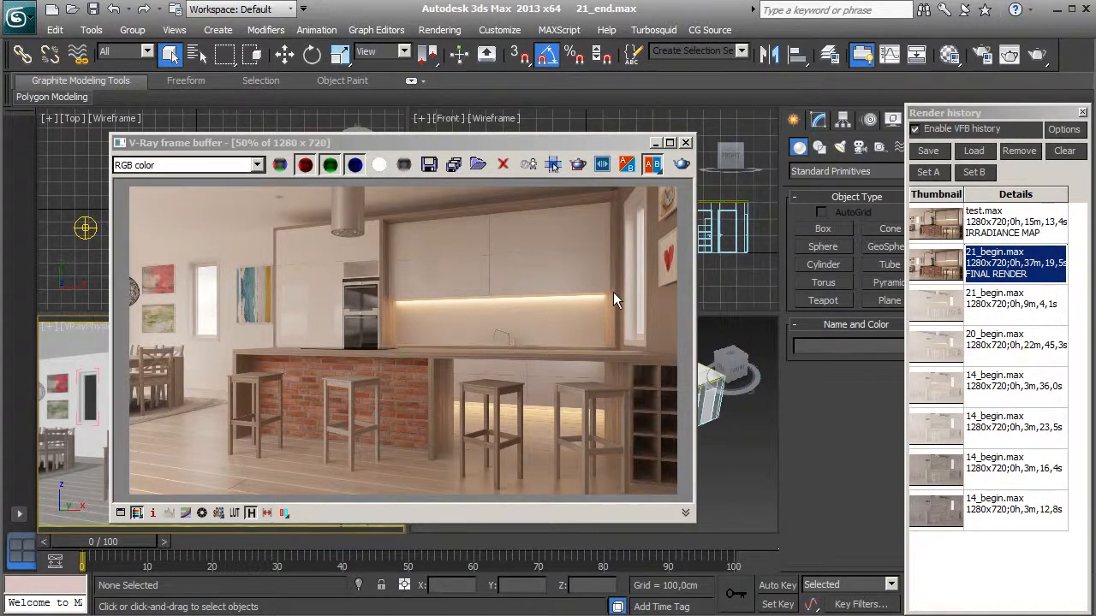
Select the irradiance map render in the history and set the primary bounces GI engine to Irradiance map in the render setup
{"action": "left_click", "coordinate": [1006, 235]}
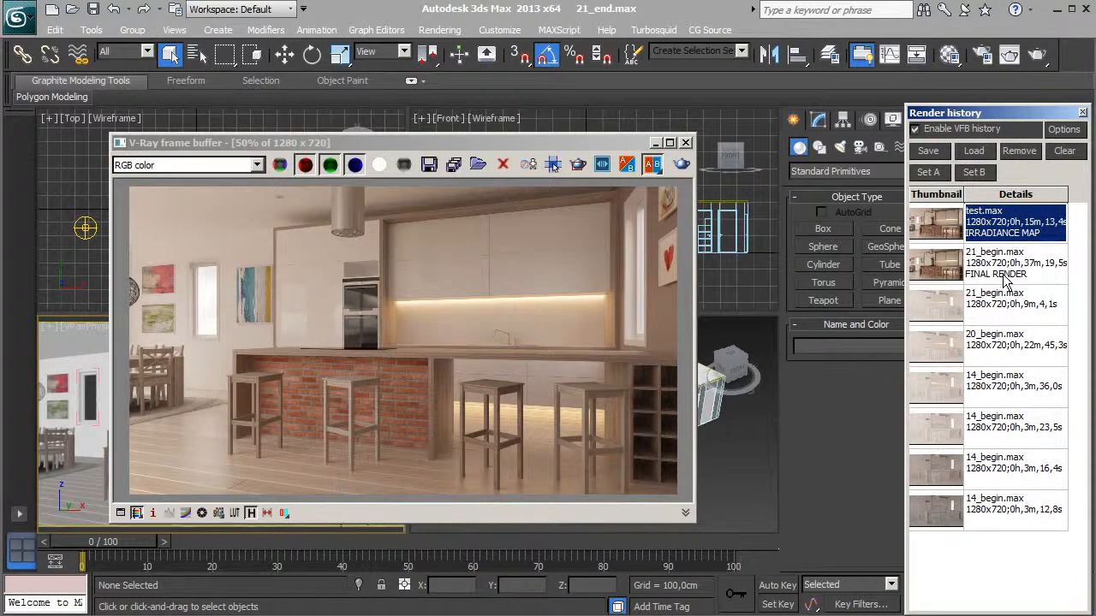
{"action": "left_click", "coordinate": [982, 55]}
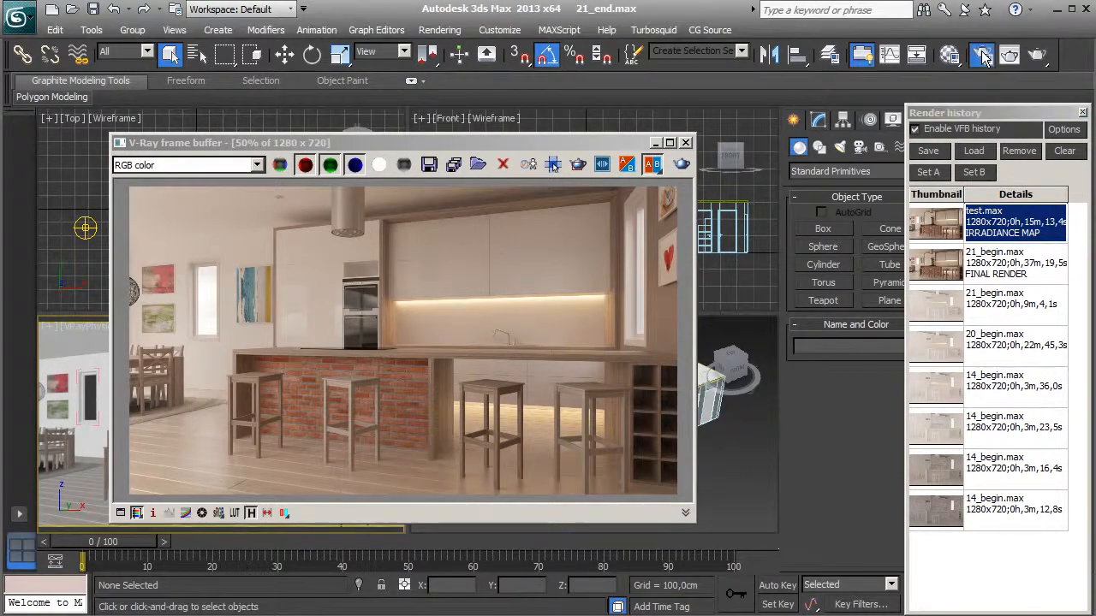
{"action": "left_click", "coordinate": [499, 61]}
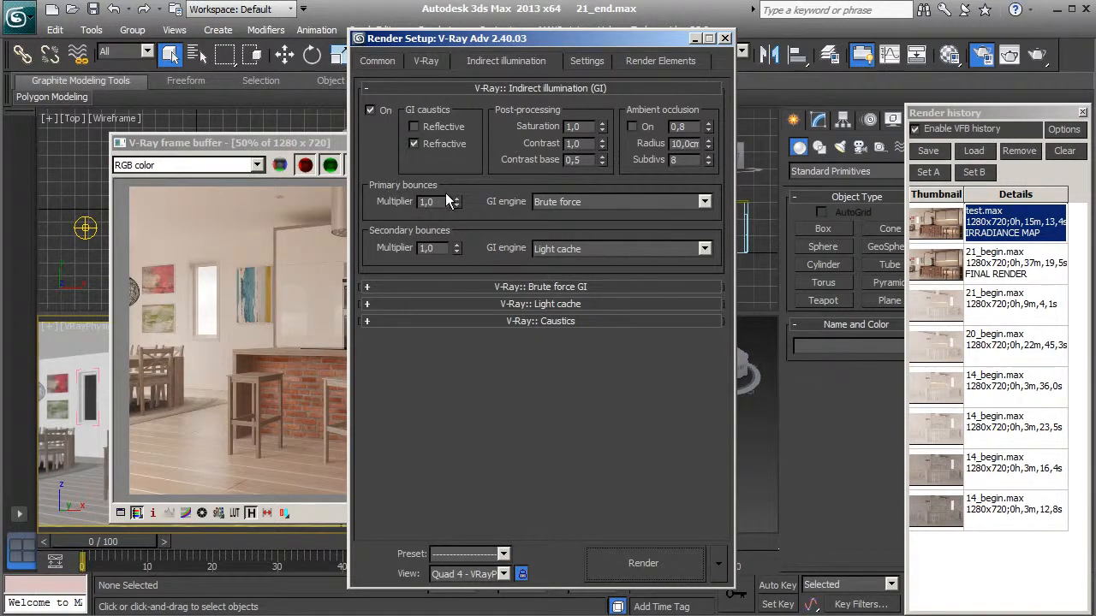
{"action": "left_click", "coordinate": [583, 204]}
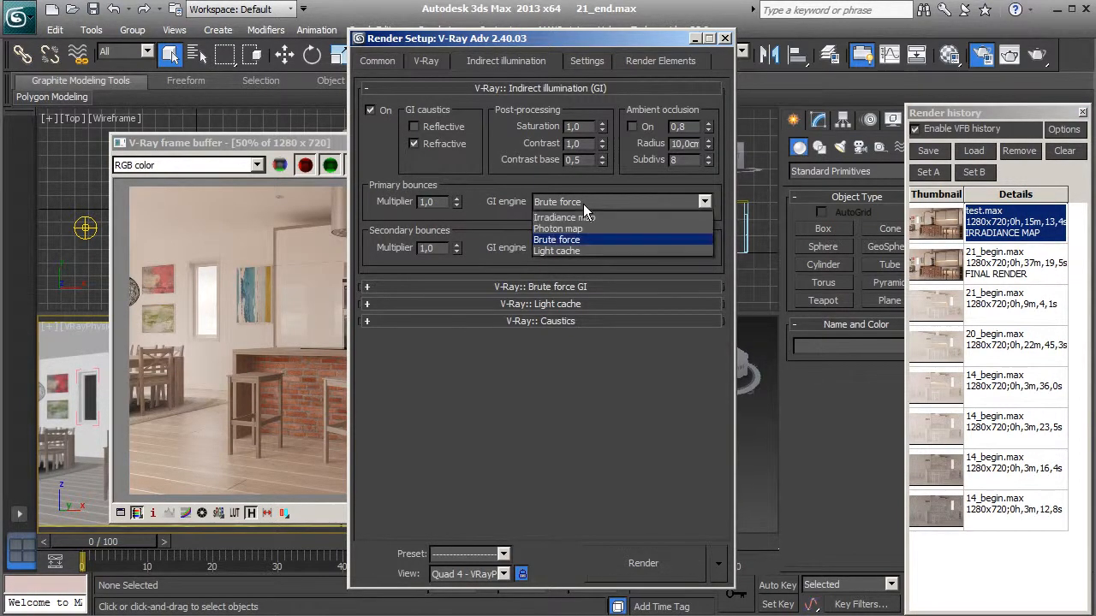
{"action": "left_click", "coordinate": [578, 219]}
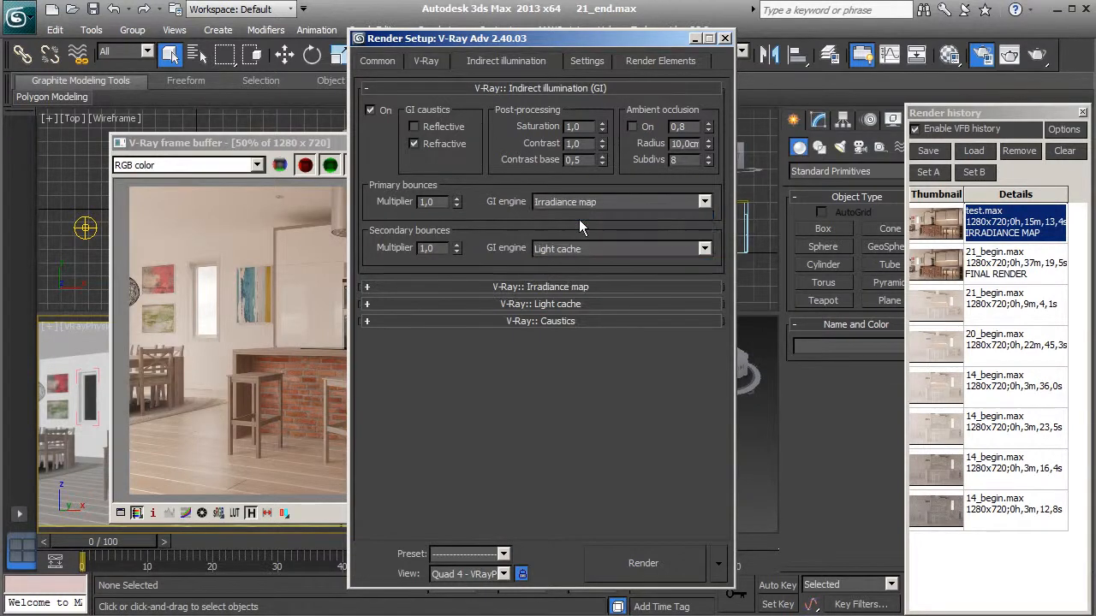
Enable the irradiance map's Show calc. phase and Show direct light options and turn off Multipass
{"action": "left_click", "coordinate": [529, 281]}
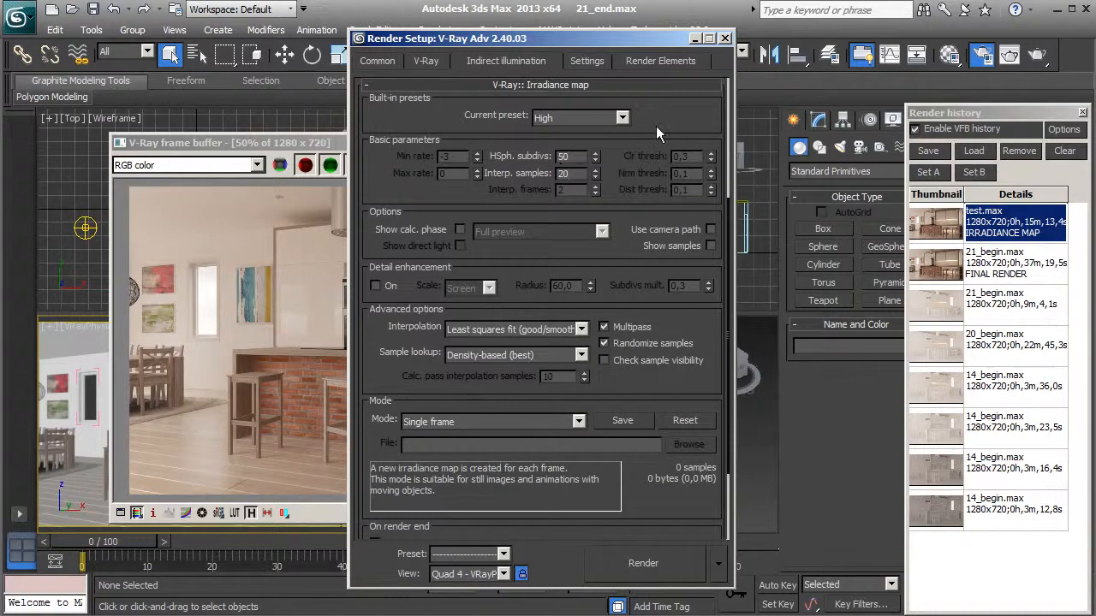
{"action": "scroll", "coordinate": [561, 167], "scroll_direction": "up", "scroll_amount": 2}
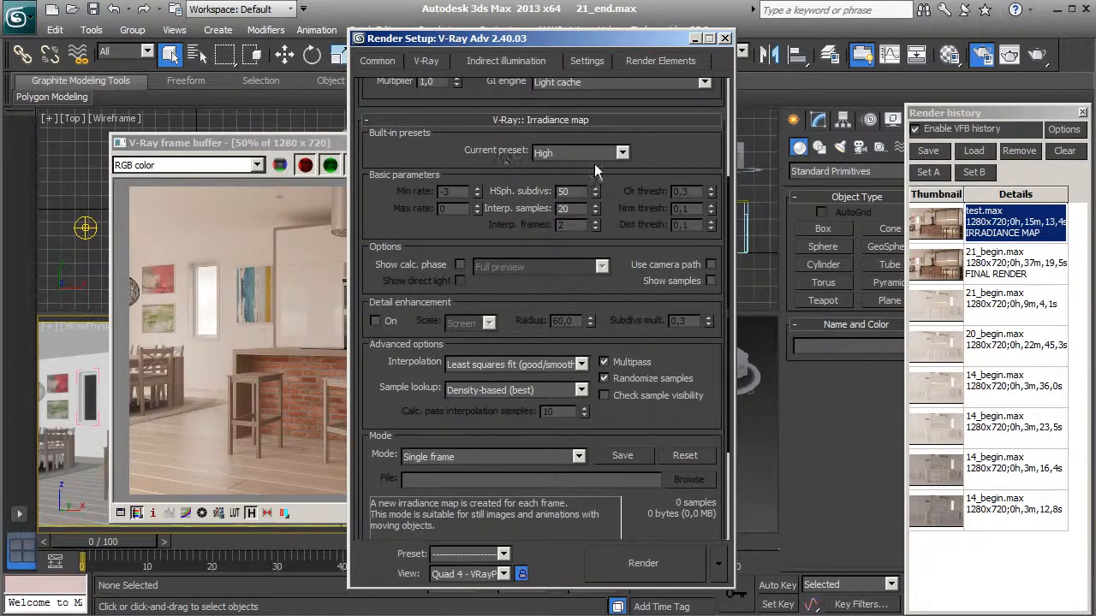
{"action": "left_click_drag", "start_coordinate": [678, 174], "coordinate": [673, 142]}
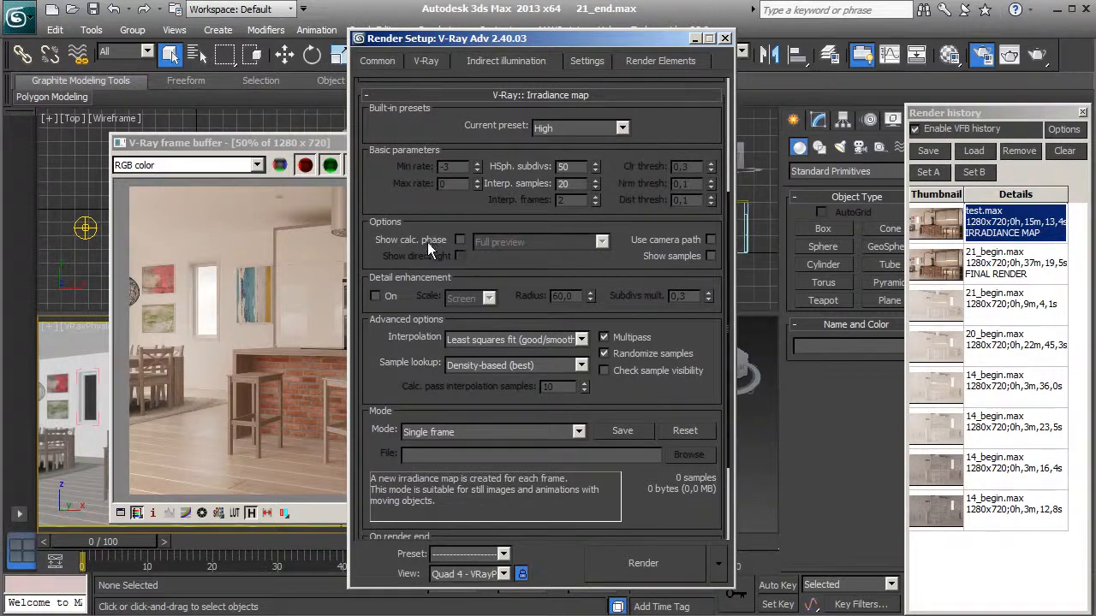
{"action": "left_click", "coordinate": [460, 240]}
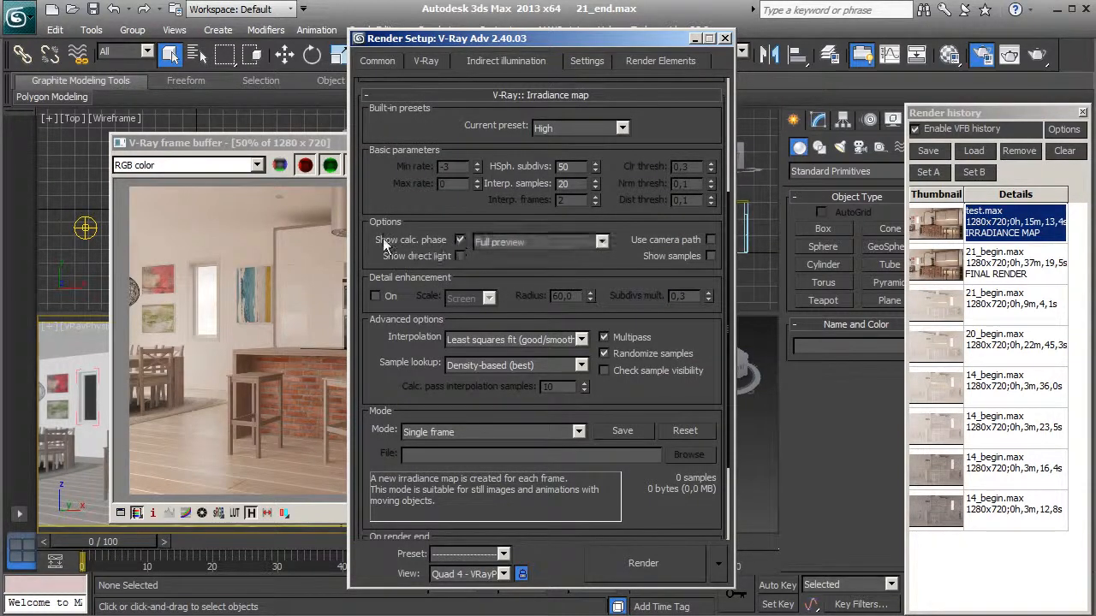
{"action": "left_click", "coordinate": [458, 257]}
{"action": "left_click", "coordinate": [606, 338]}
{"action": "scroll", "coordinate": [672, 186], "scroll_direction": "up", "scroll_amount": 4}
{"action": "scroll", "coordinate": [669, 276], "scroll_direction": "up", "scroll_amount": 1}
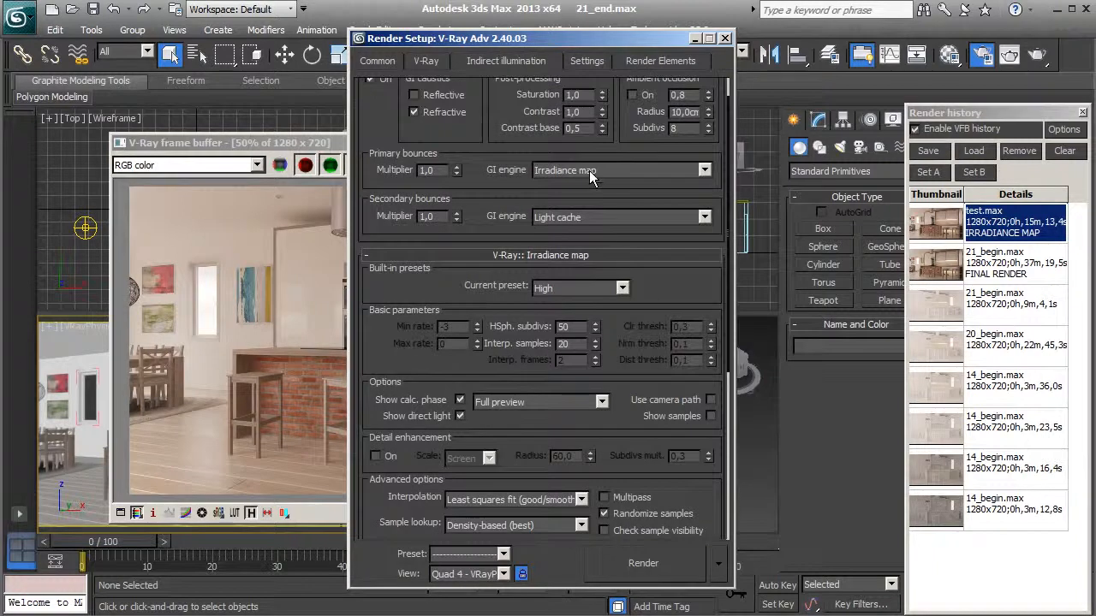
Set the primary bounces GI engine back to Brute force and close the render setup
{"action": "left_click", "coordinate": [588, 170]}
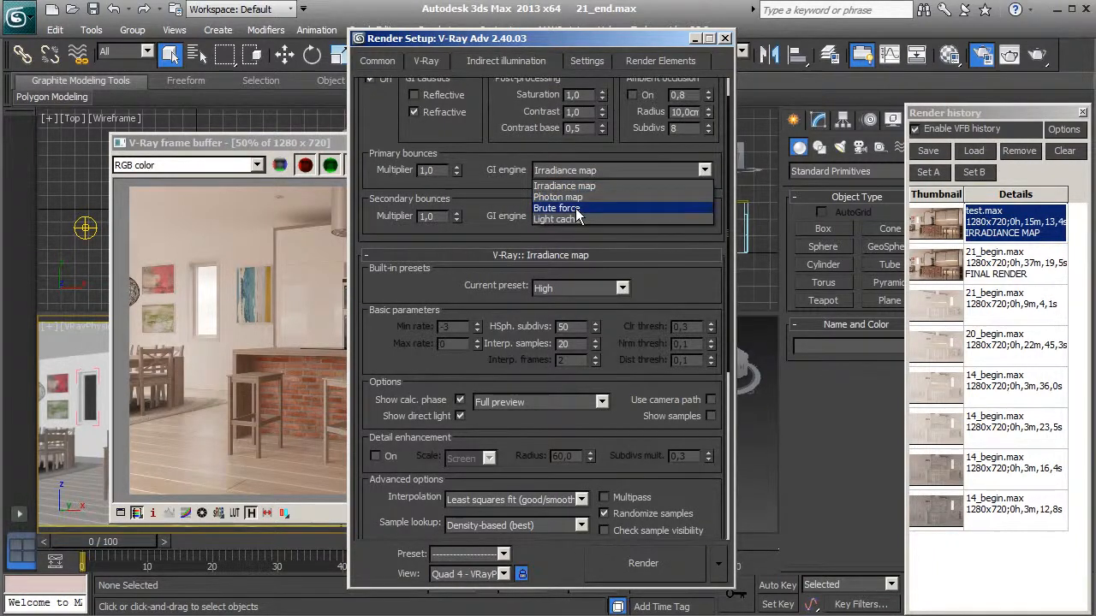
{"action": "left_click", "coordinate": [577, 211]}
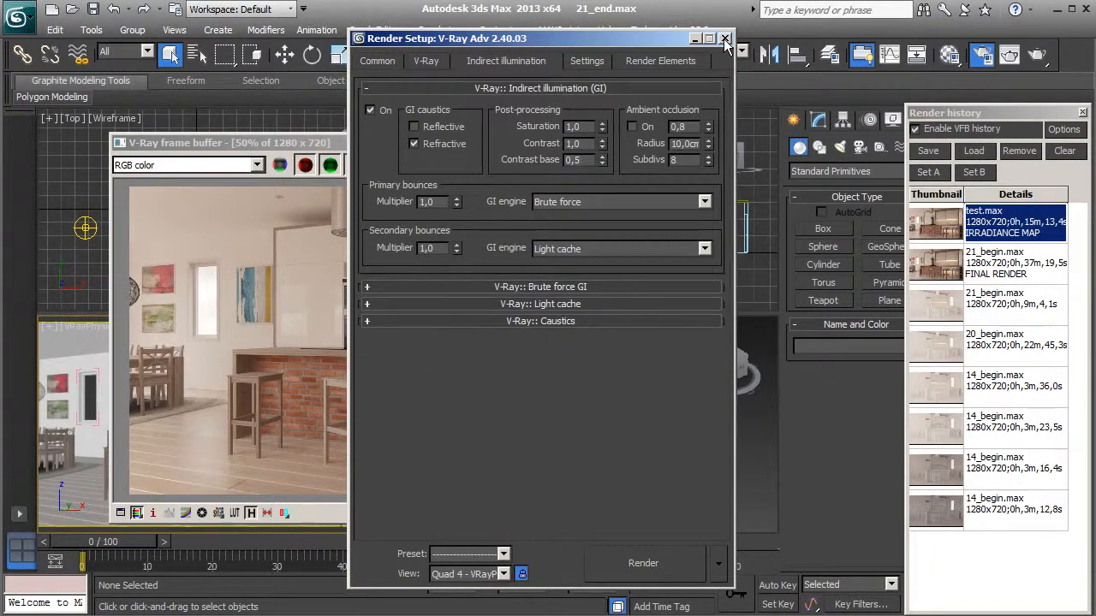
{"action": "left_click", "coordinate": [725, 39]}
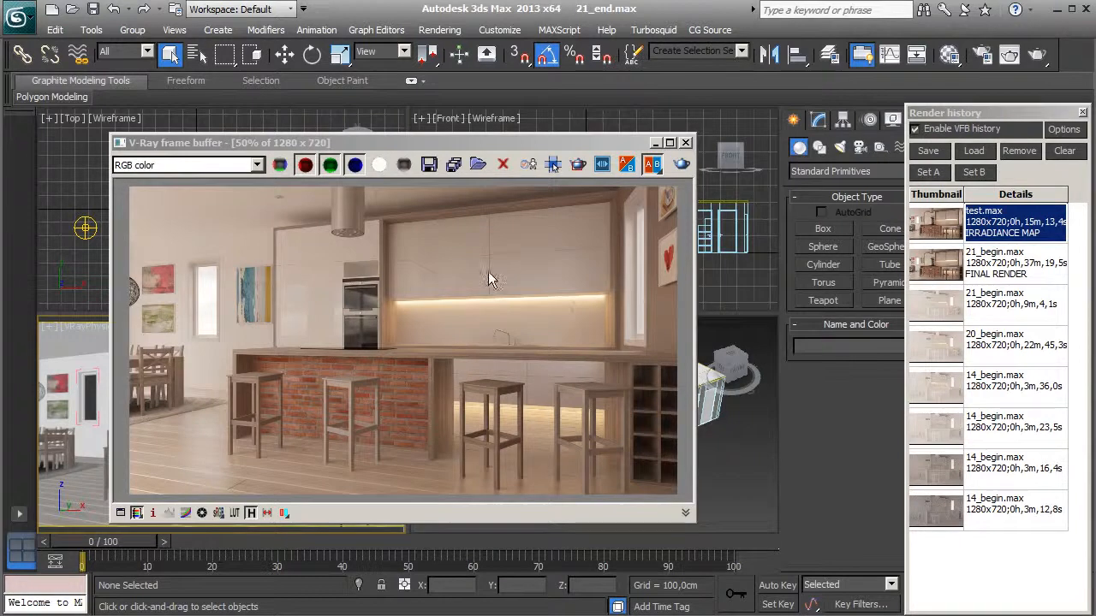
Set up an A/B comparison in the render history with the irradiance map render as A and the final render as B
{"action": "left_click", "coordinate": [953, 197]}
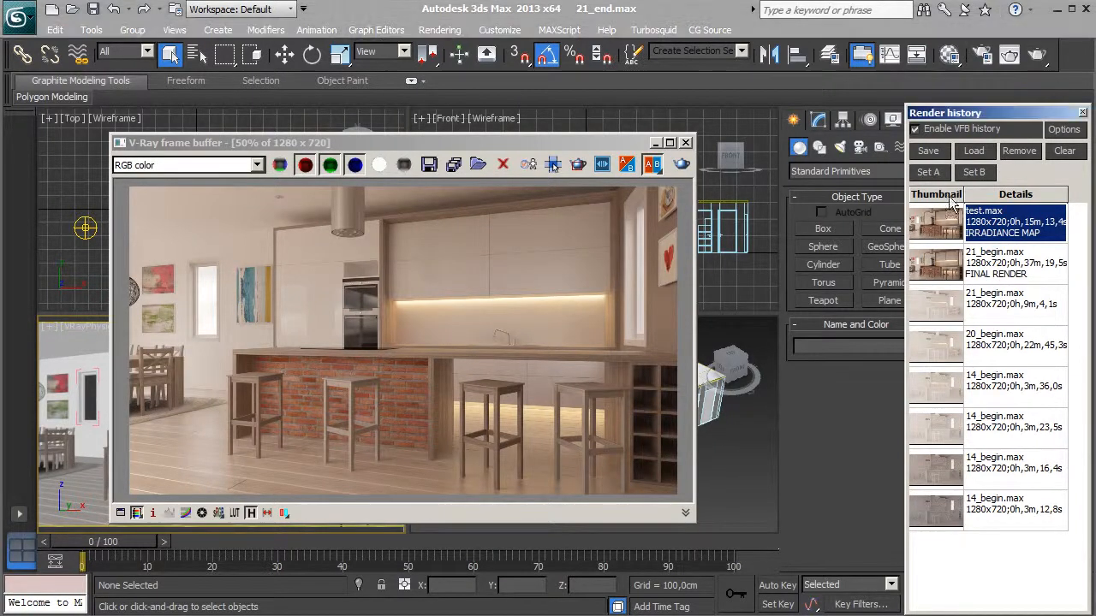
{"action": "left_click", "coordinate": [928, 172]}
{"action": "left_click", "coordinate": [993, 261]}
{"action": "left_click", "coordinate": [974, 175]}
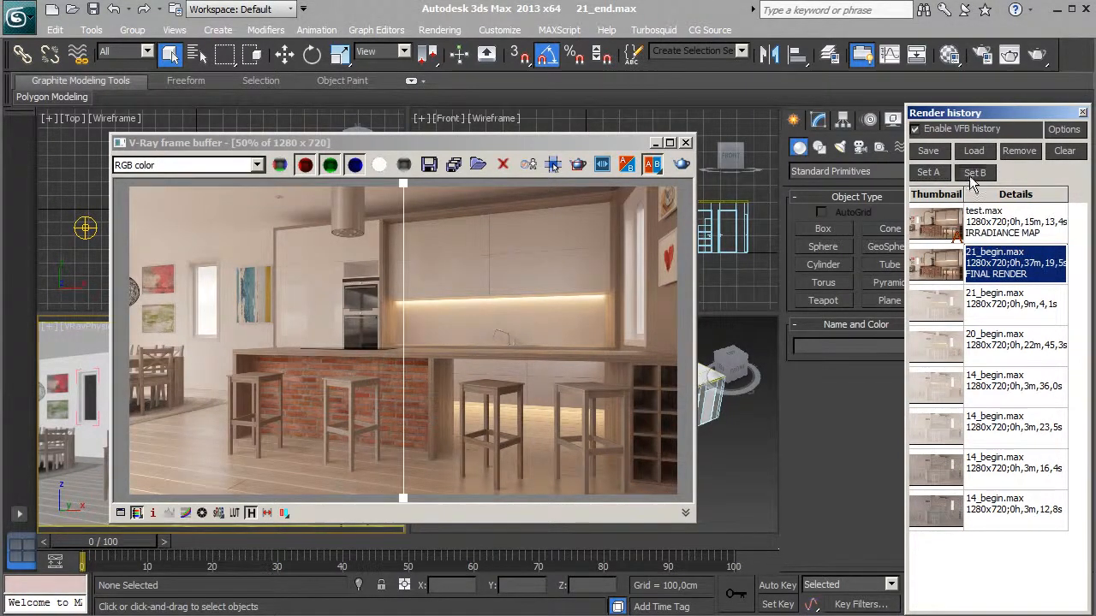
Compare the two renders around the upper cabinets and ceiling at 200% by moving the dividing line across the image
{"action": "double_click", "coordinate": [403, 279]}
{"action": "scroll", "coordinate": [407, 262], "scroll_direction": "up", "scroll_amount": 2}
{"action": "middle_click_drag", "start_coordinate": [459, 283], "coordinate": [370, 264]}
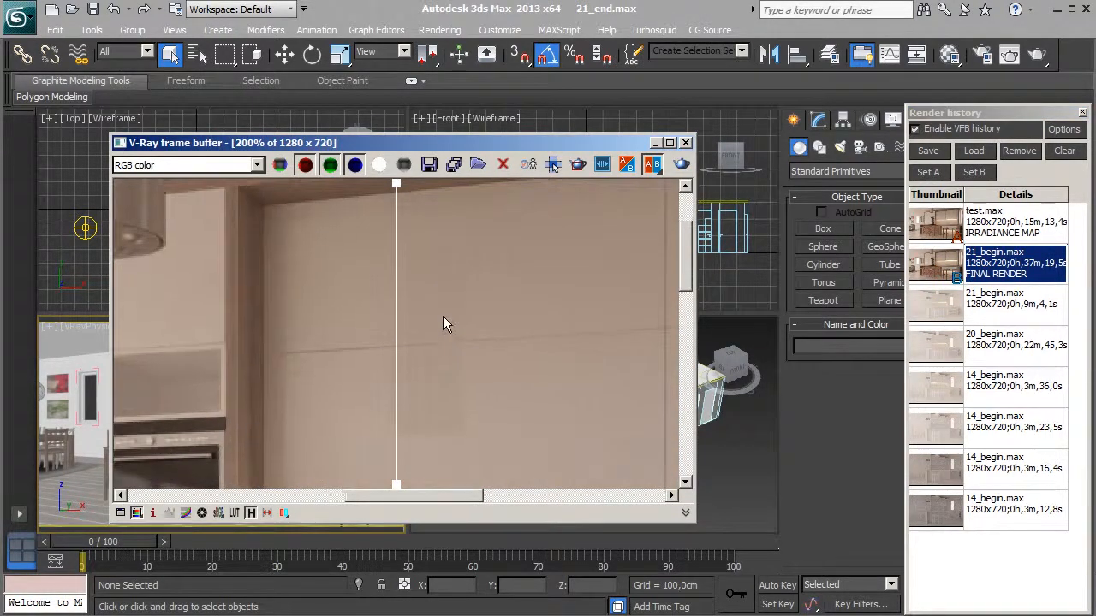
{"action": "left_click_drag", "start_coordinate": [400, 184], "coordinate": [546, 225]}
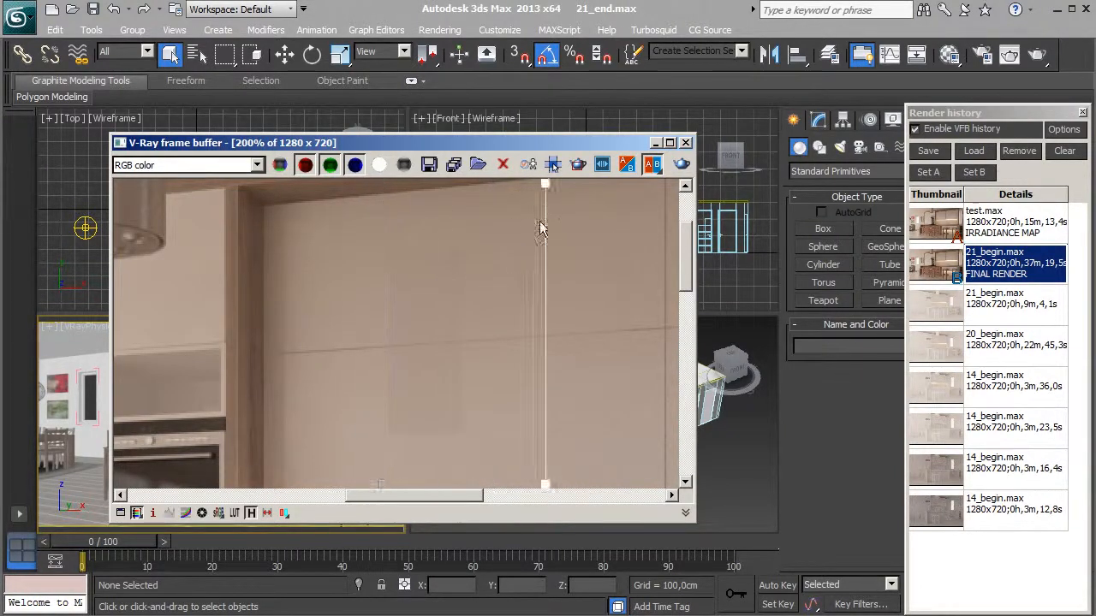
{"action": "middle_click_drag", "start_coordinate": [446, 339], "coordinate": [438, 355]}
{"action": "middle_click_drag", "start_coordinate": [488, 315], "coordinate": [471, 347]}
{"action": "middle_click_drag", "start_coordinate": [516, 270], "coordinate": [488, 334]}
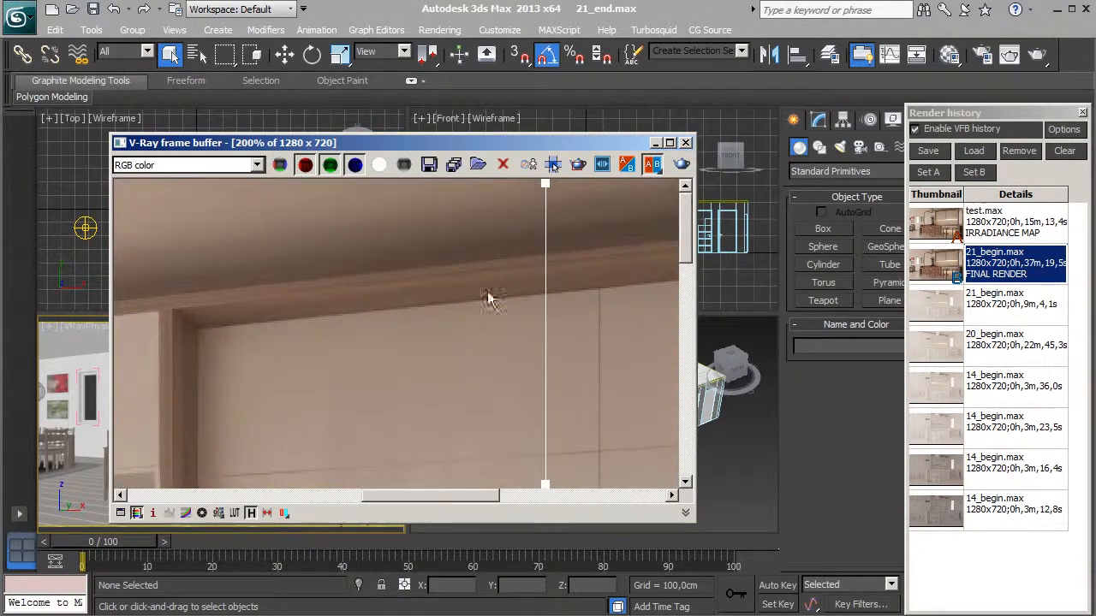
{"action": "left_click_drag", "start_coordinate": [546, 191], "coordinate": [225, 223]}
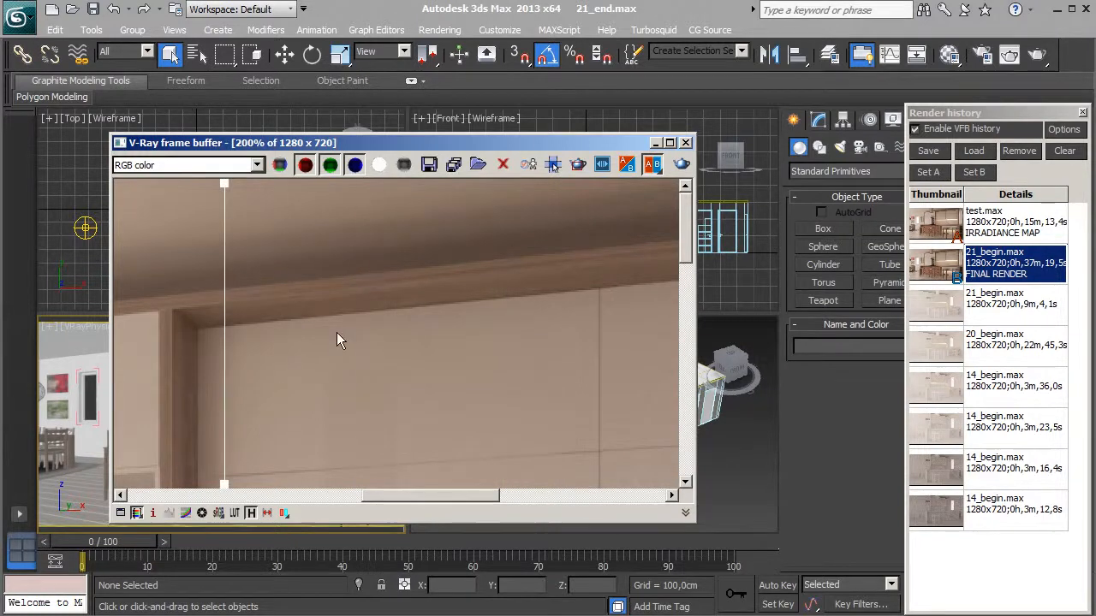
{"action": "scroll", "coordinate": [389, 310], "scroll_direction": "down", "scroll_amount": 1}
{"action": "scroll", "coordinate": [389, 308], "scroll_direction": "down", "scroll_amount": 1}
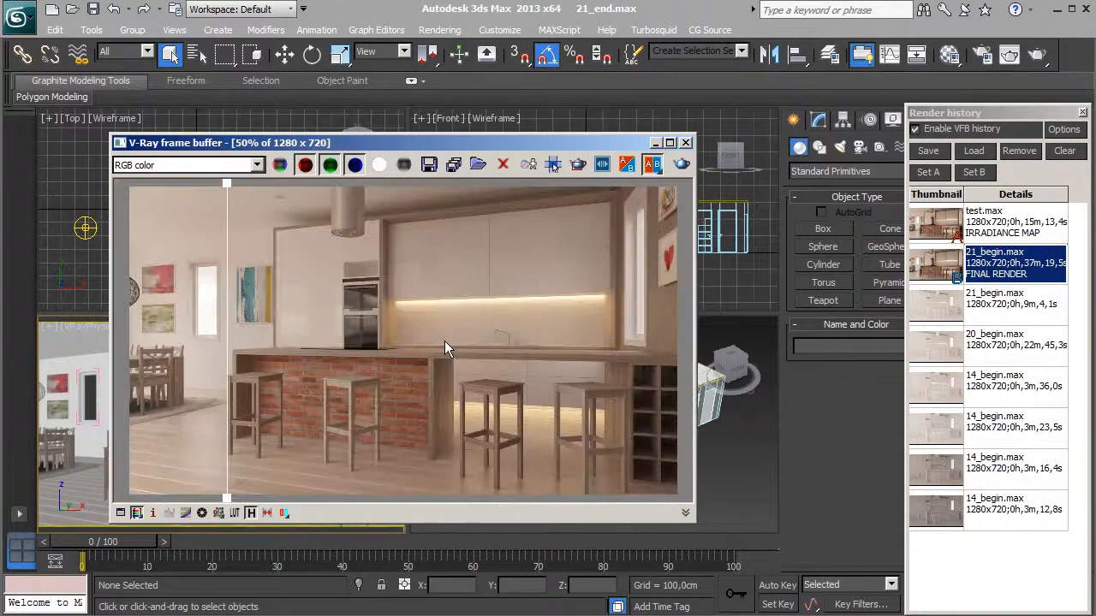
Clear the A and B comparison assignments from both renders, keeping the irradiance map render selected
{"action": "left_click", "coordinate": [977, 176]}
{"action": "left_click", "coordinate": [991, 231]}
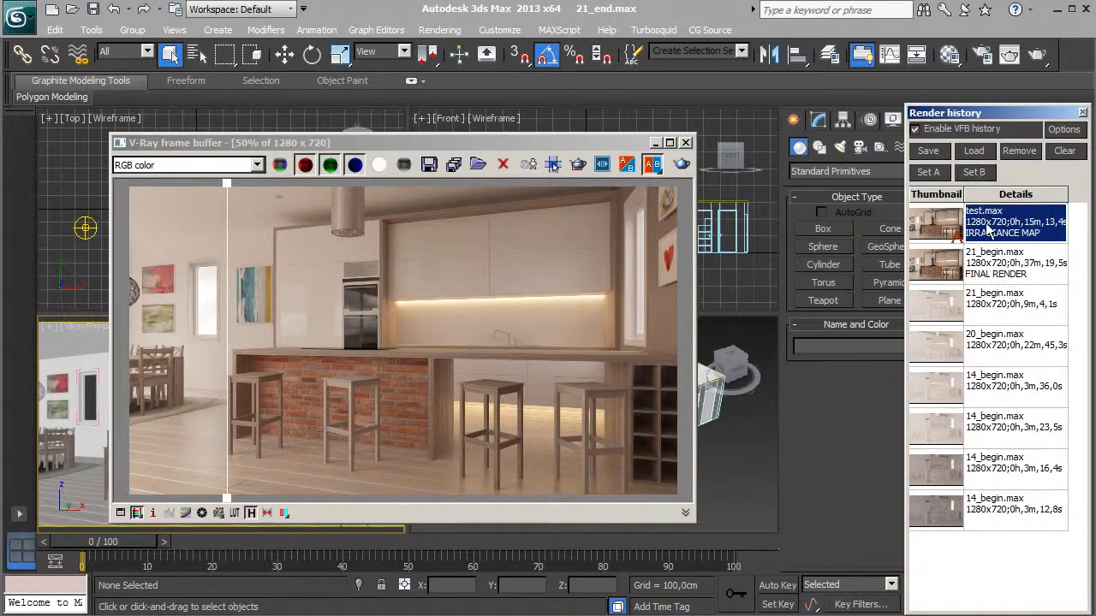
{"action": "left_click", "coordinate": [928, 172]}
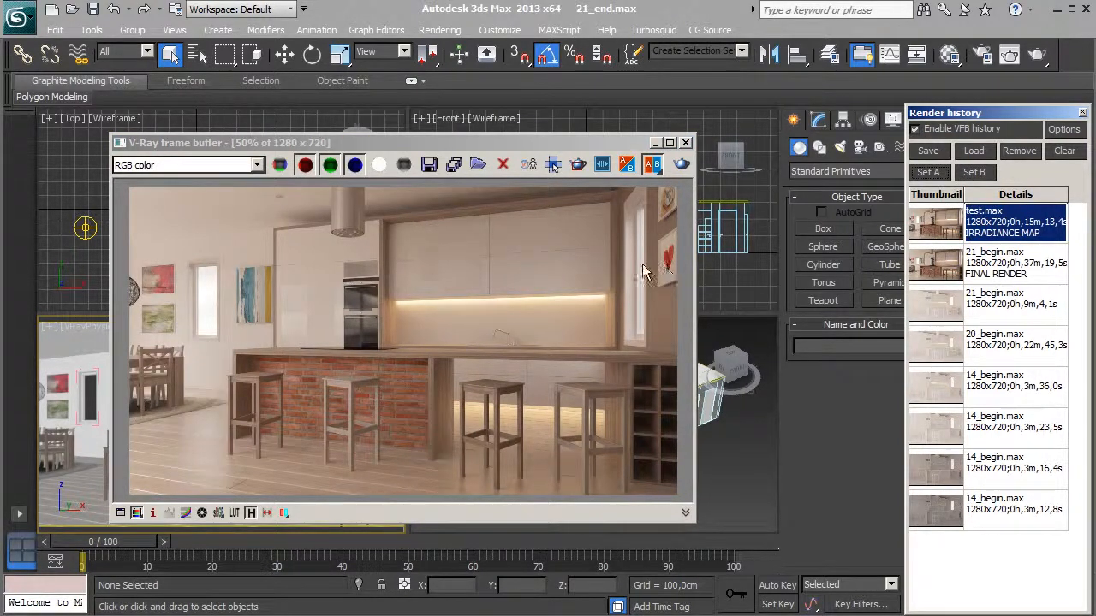
Save the rendered image as DT_Kitchen_img_1 in PNG format in the renderoutput folder
{"action": "left_click", "coordinate": [429, 166]}
{"action": "left_click", "coordinate": [428, 167]}
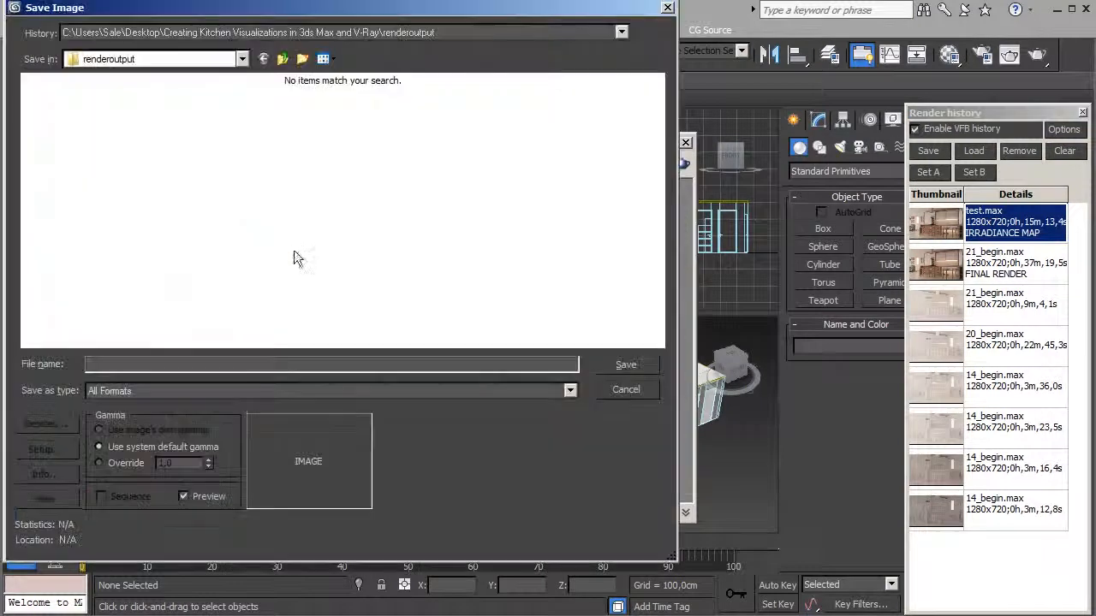
{"action": "left_click", "coordinate": [286, 60]}
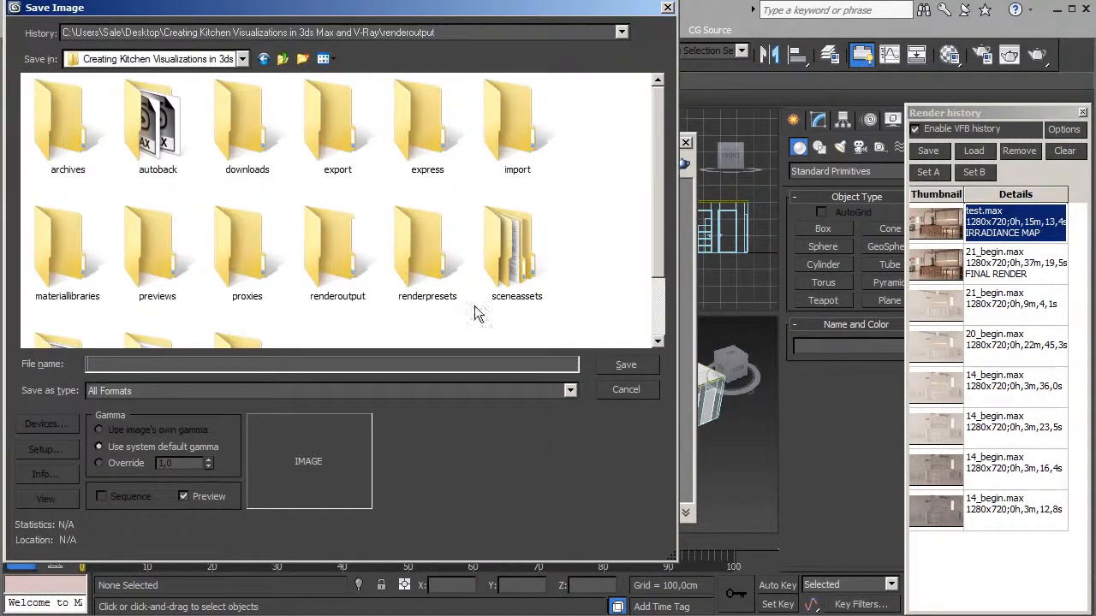
{"action": "double_click", "coordinate": [325, 254]}
{"action": "left_click", "coordinate": [153, 365]}
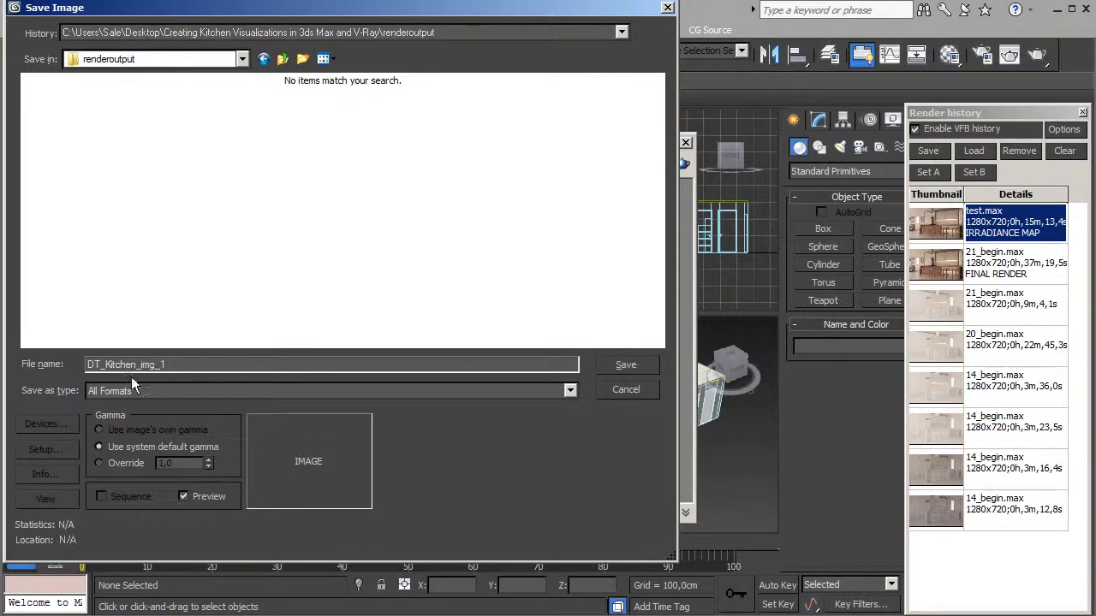
{"action": "left_click", "coordinate": [163, 393]}
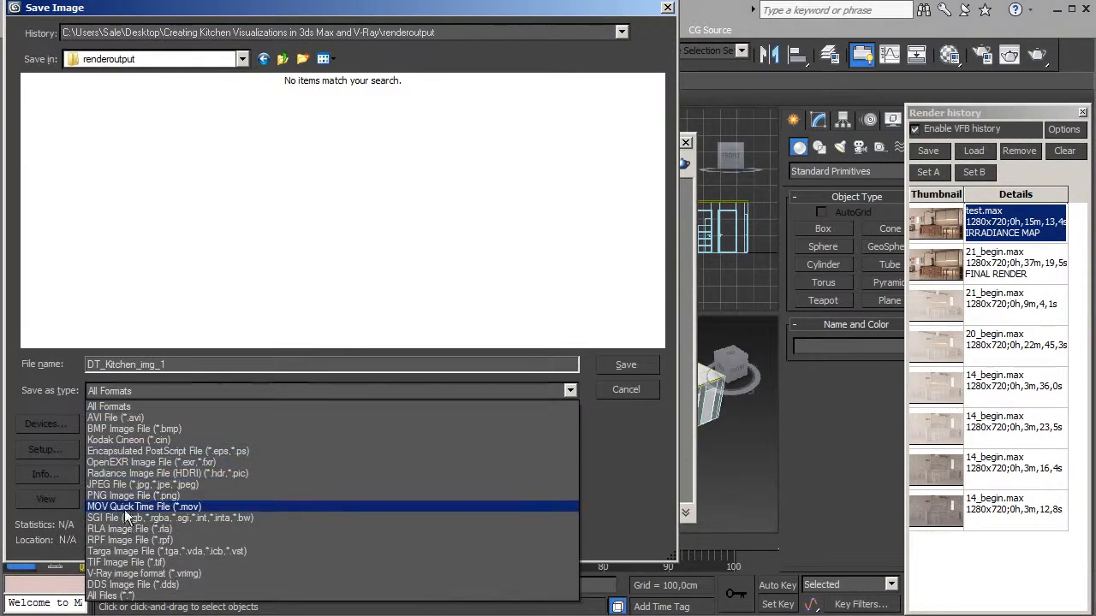
{"action": "left_click", "coordinate": [138, 496]}
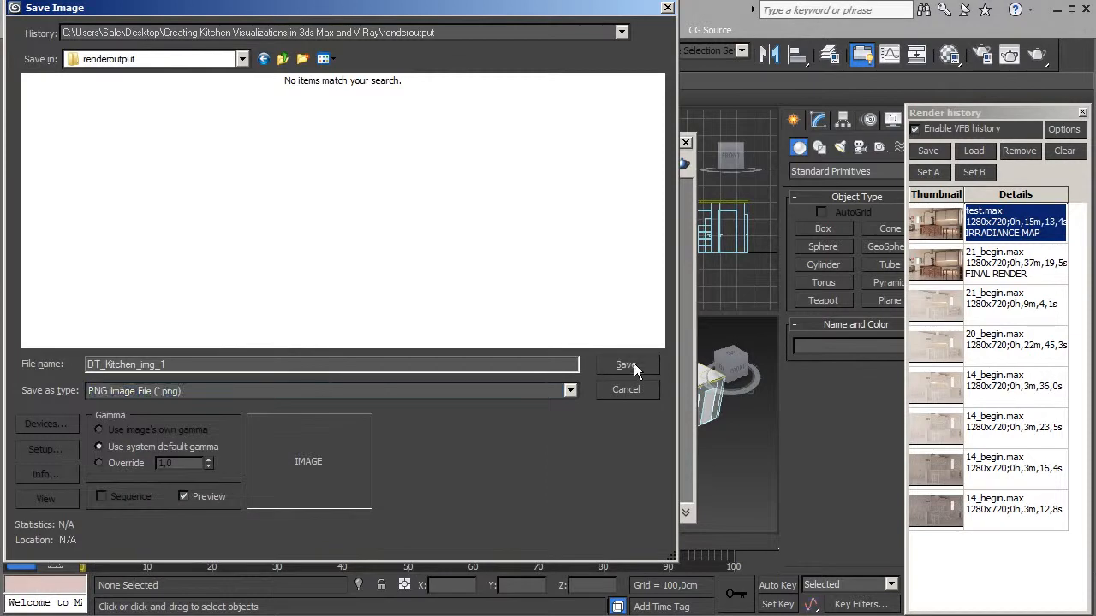
{"action": "left_click", "coordinate": [629, 364]}
{"action": "left_click", "coordinate": [140, 182]}
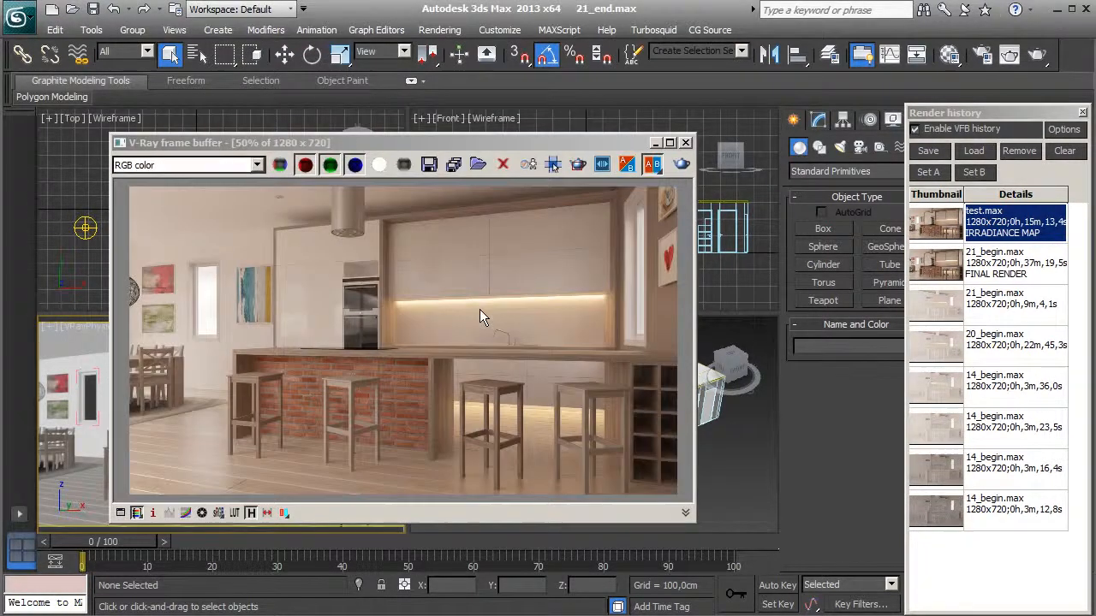
Locate DT_Kitchen_img_1 in the renderoutput folder and switch to Photoshop with that image open
{"action": "key", "text": "alt+Tab"}
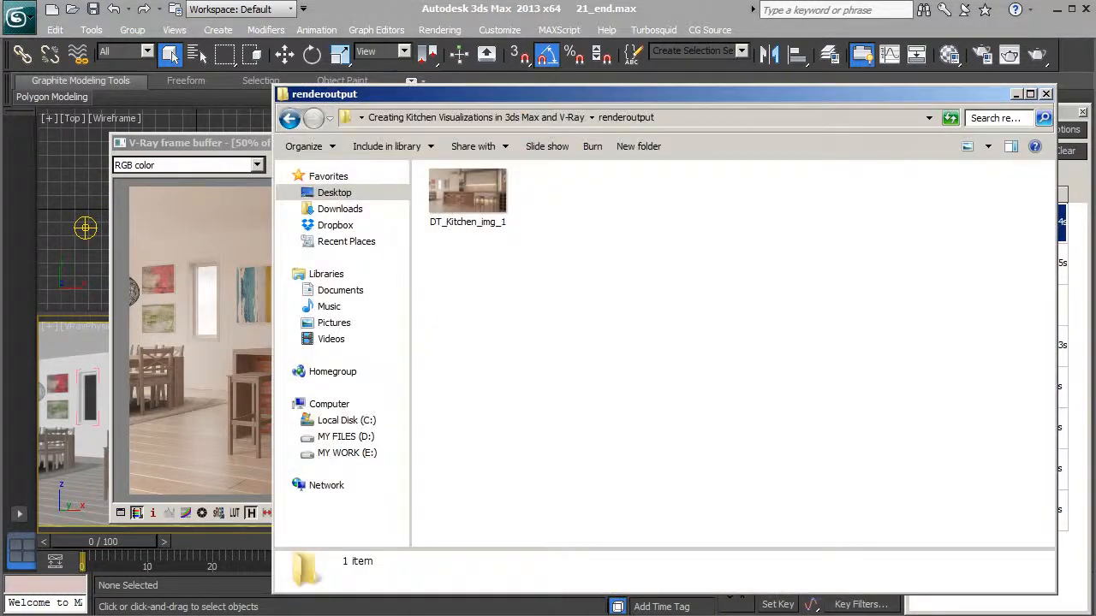
{"action": "left_click", "coordinate": [474, 203]}
{"action": "key", "text": "alt+Tab"}
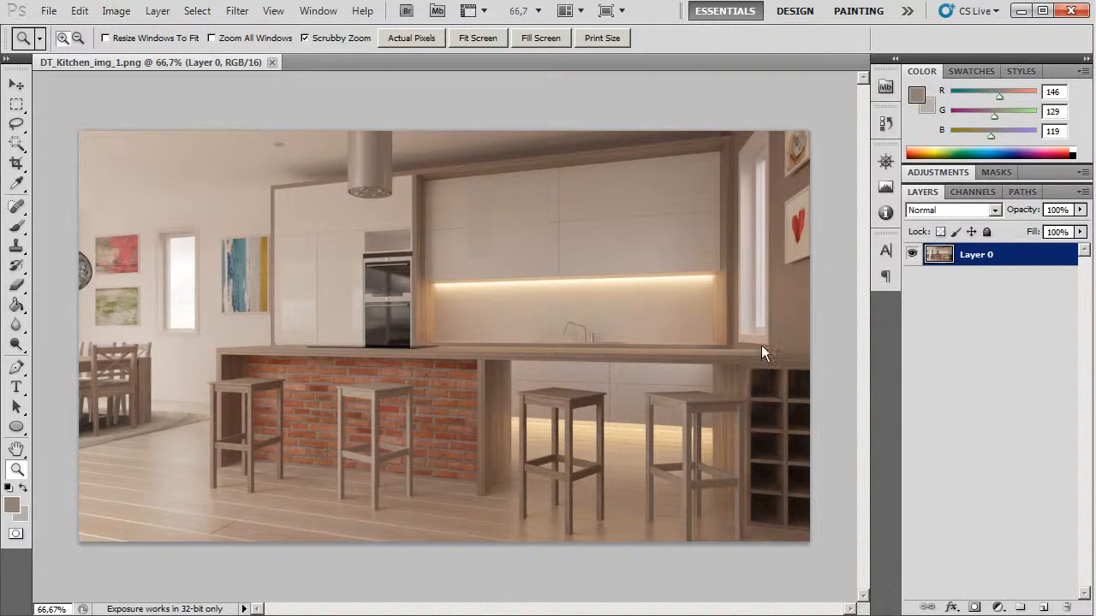
Activate the Move tool, duplicate Layer 0 and set the copy's blending mode to Overlay
{"action": "left_click", "coordinate": [17, 85]}
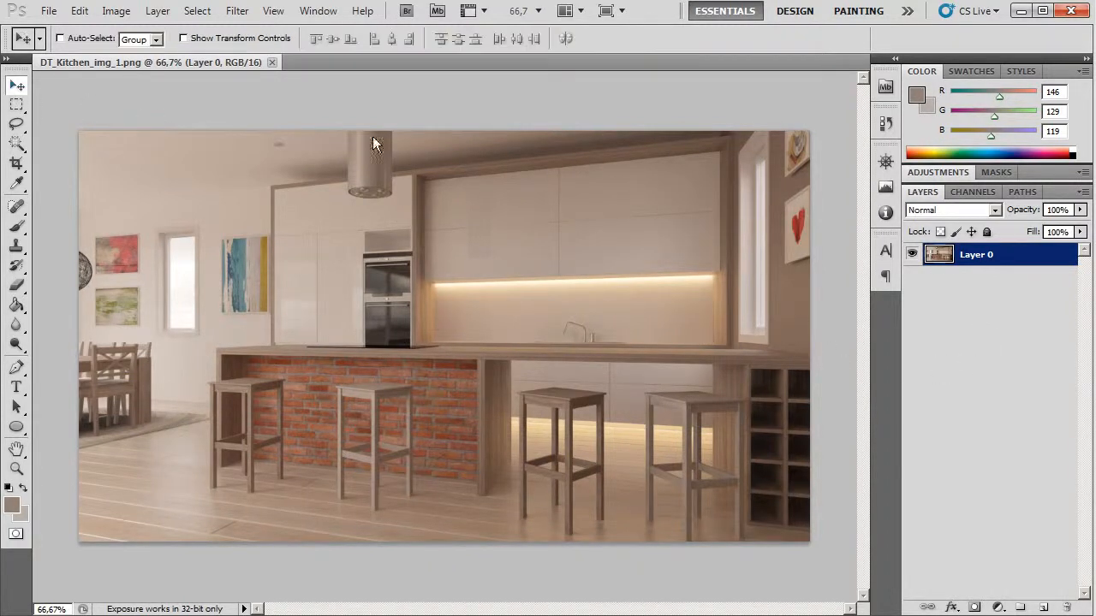
{"action": "right_click", "coordinate": [985, 255]}
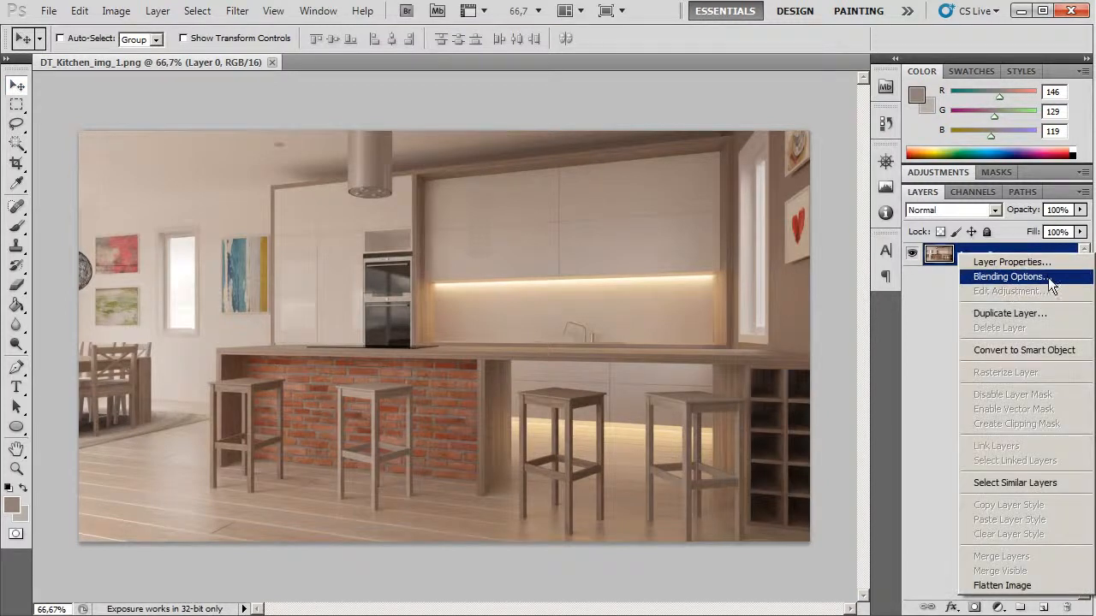
{"action": "left_click", "coordinate": [1011, 314]}
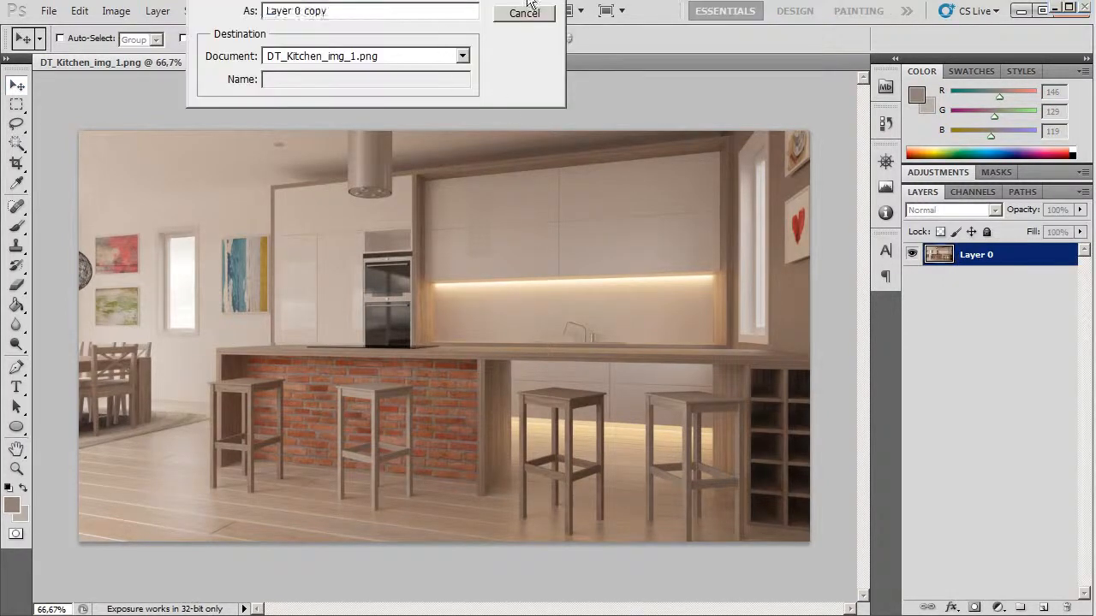
{"action": "key", "text": "Return"}
{"action": "left_click", "coordinate": [966, 209]}
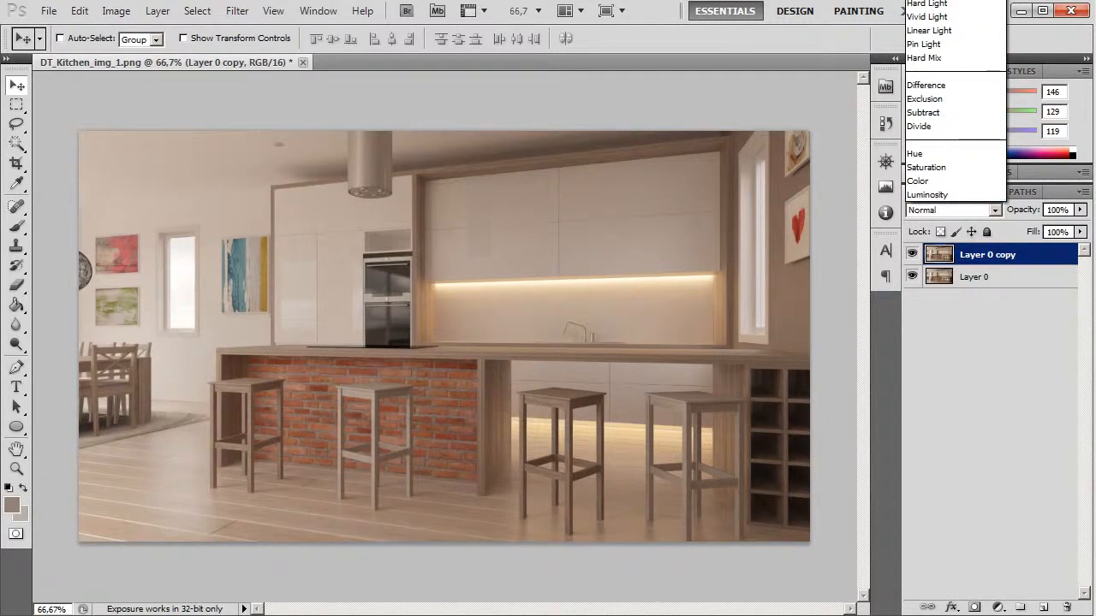
{"action": "left_click", "coordinate": [933, 0]}
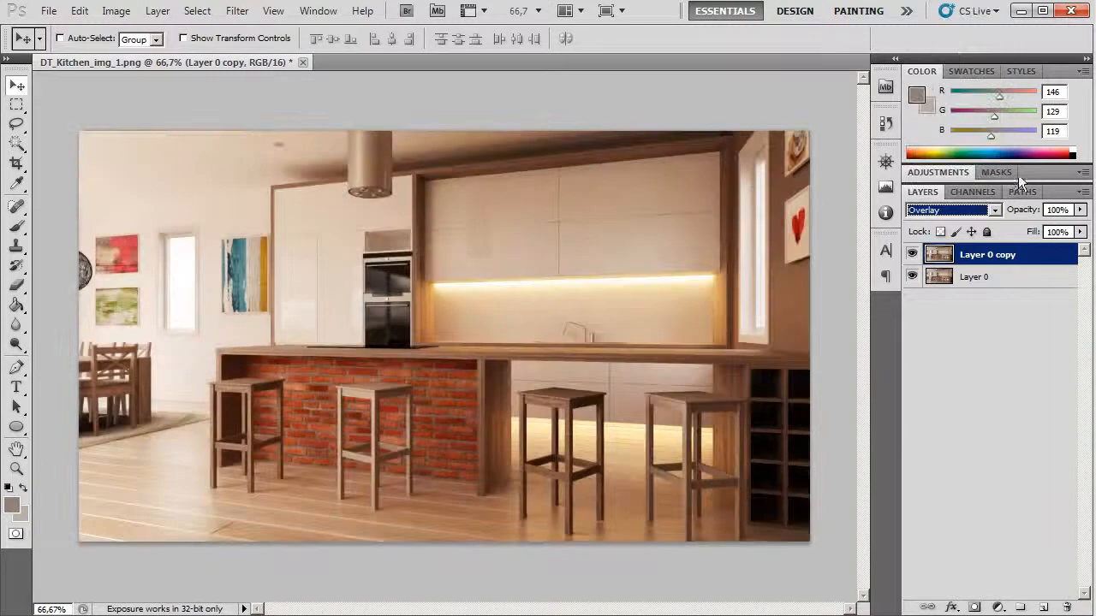
Reduce the Overlay layer copy's opacity to 30%, compare the image with and without it, and deselect the layer
{"action": "left_click", "coordinate": [1060, 210]}
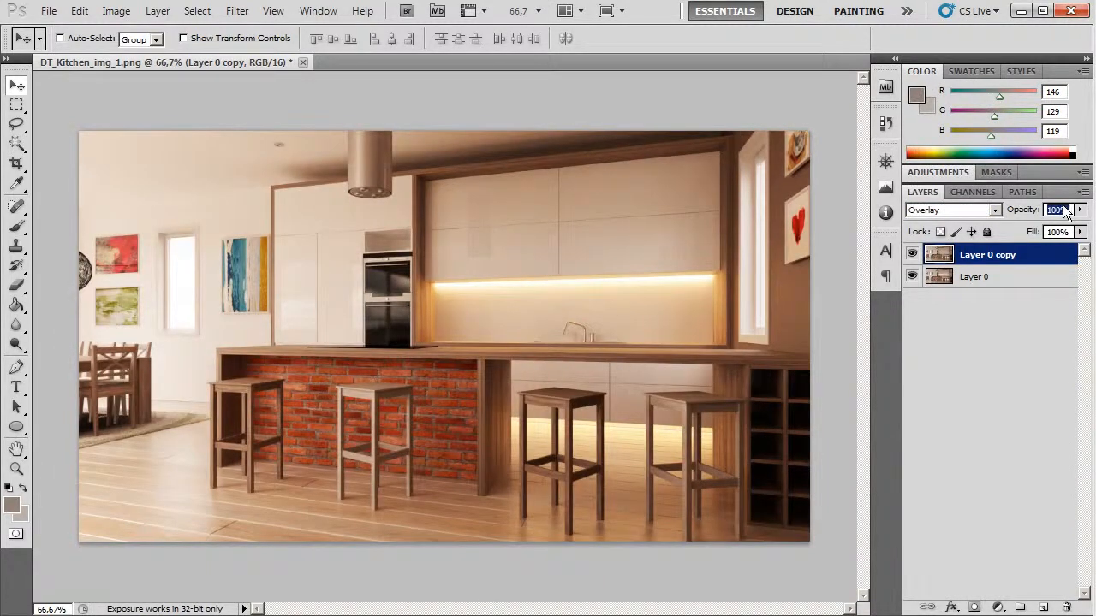
{"action": "type", "text": "30"}
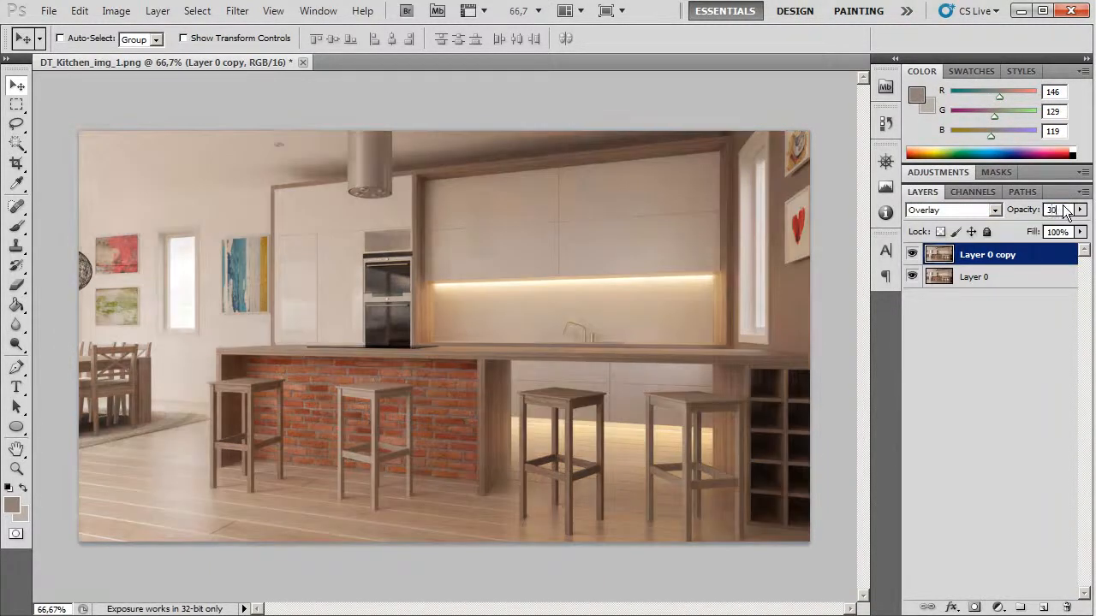
{"action": "key", "text": "BackSpace"}
{"action": "left_click", "coordinate": [914, 255]}
{"action": "left_click", "coordinate": [915, 255]}
{"action": "left_click", "coordinate": [988, 374]}
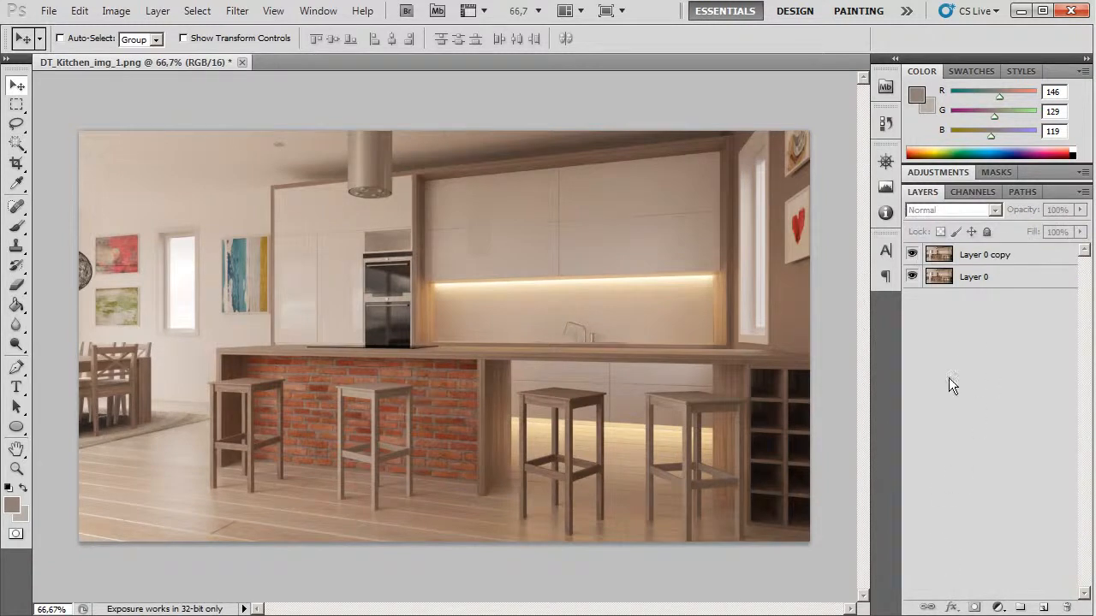
Add a Curves adjustment layer raising input 188 to 204 and input 49 to 58, and compare the image with and without it
{"action": "left_click", "coordinate": [935, 174]}
{"action": "left_click", "coordinate": [1004, 224]}
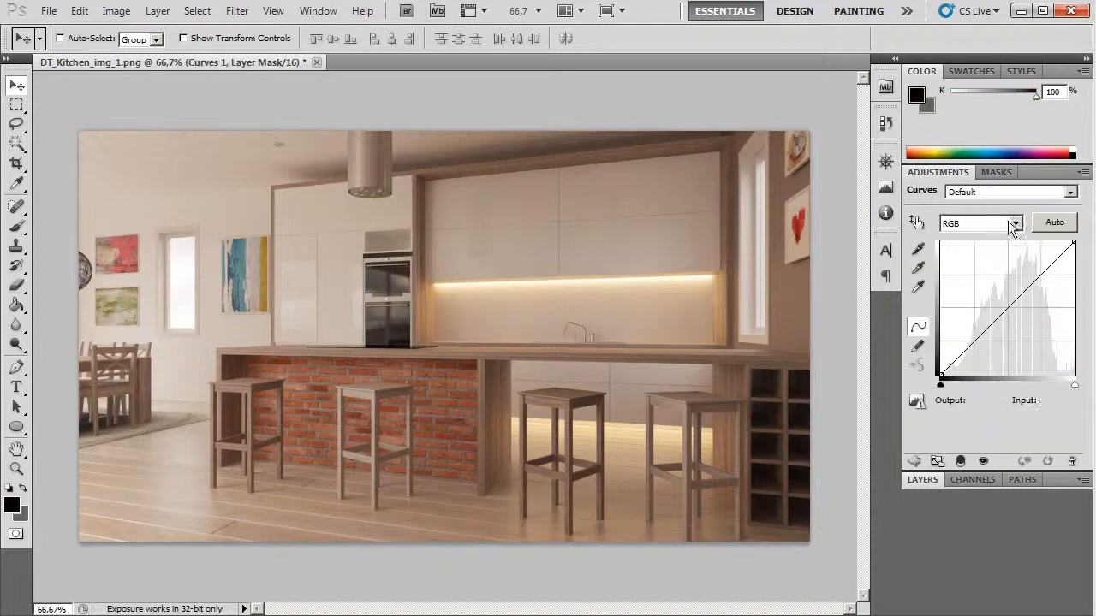
{"action": "left_click", "coordinate": [1040, 269]}
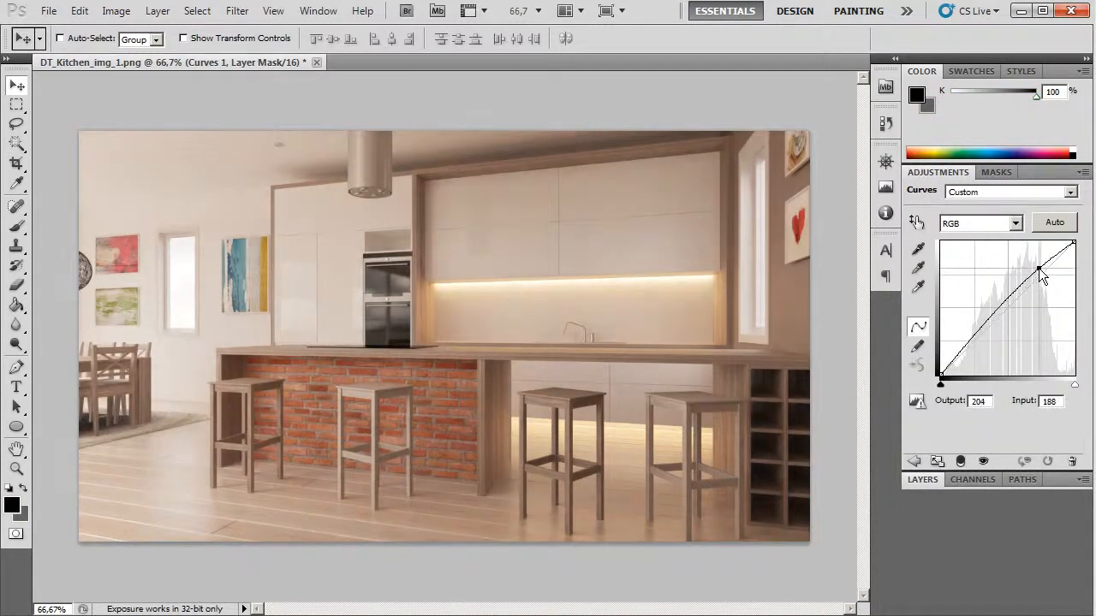
{"action": "left_click", "coordinate": [970, 349]}
{"action": "left_click_drag", "start_coordinate": [972, 355], "coordinate": [970, 352]}
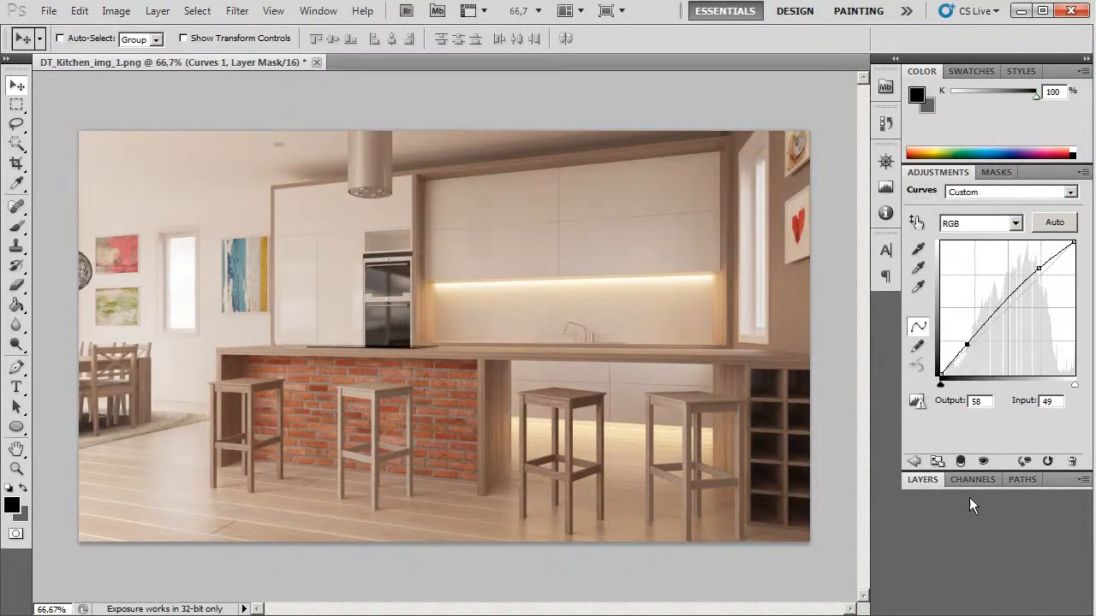
{"action": "left_click", "coordinate": [922, 480]}
{"action": "left_click", "coordinate": [945, 336]}
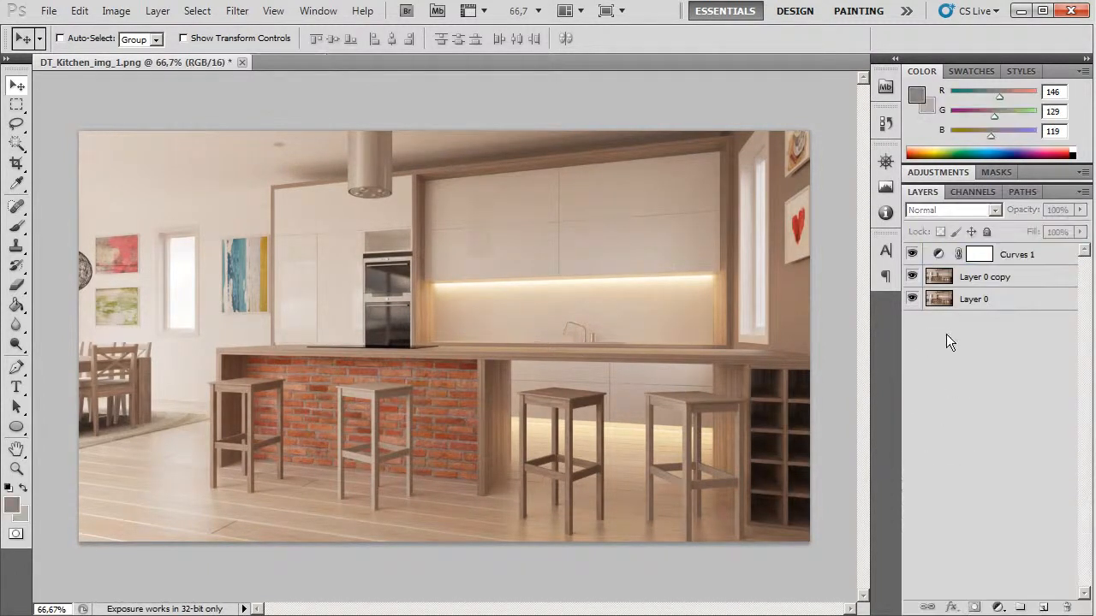
{"action": "left_click", "coordinate": [913, 254]}
{"action": "left_click", "coordinate": [914, 254]}
Add a Hue/Saturation adjustment layer with slightly reduced master saturation, and compare the image with and without it
{"action": "left_click", "coordinate": [936, 173]}
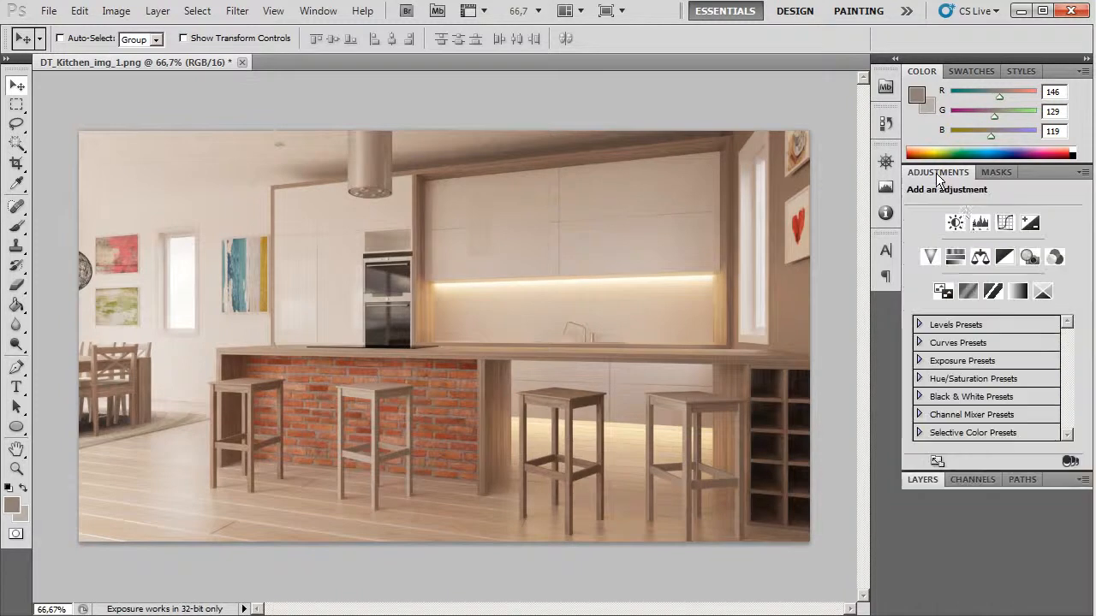
{"action": "left_click", "coordinate": [956, 261]}
{"action": "left_click", "coordinate": [1053, 279]}
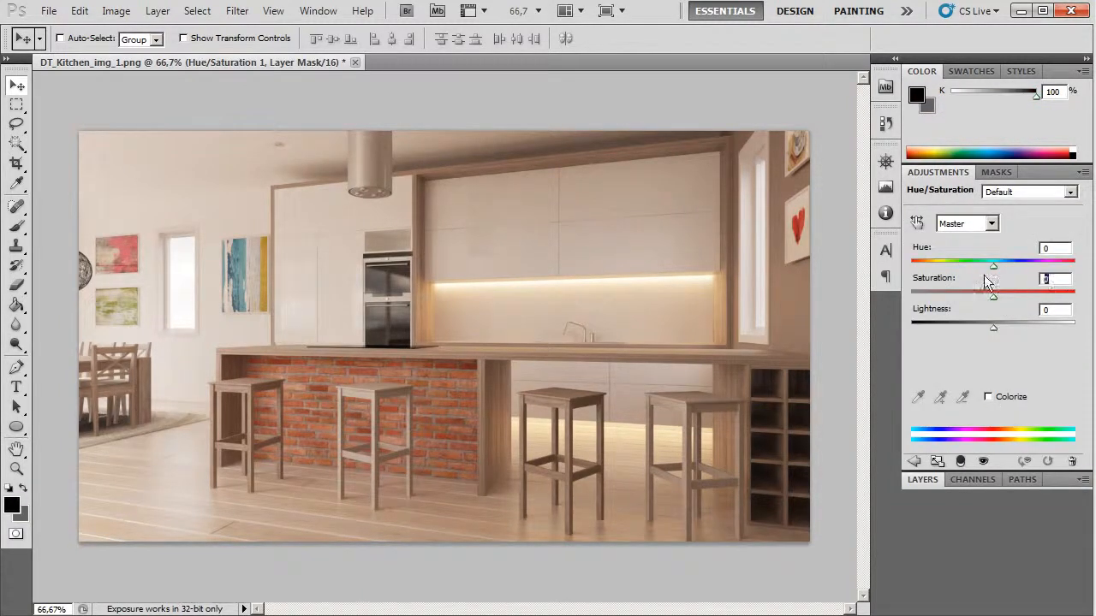
{"action": "left_click_drag", "start_coordinate": [992, 301], "coordinate": [987, 299]}
{"action": "left_click", "coordinate": [926, 483]}
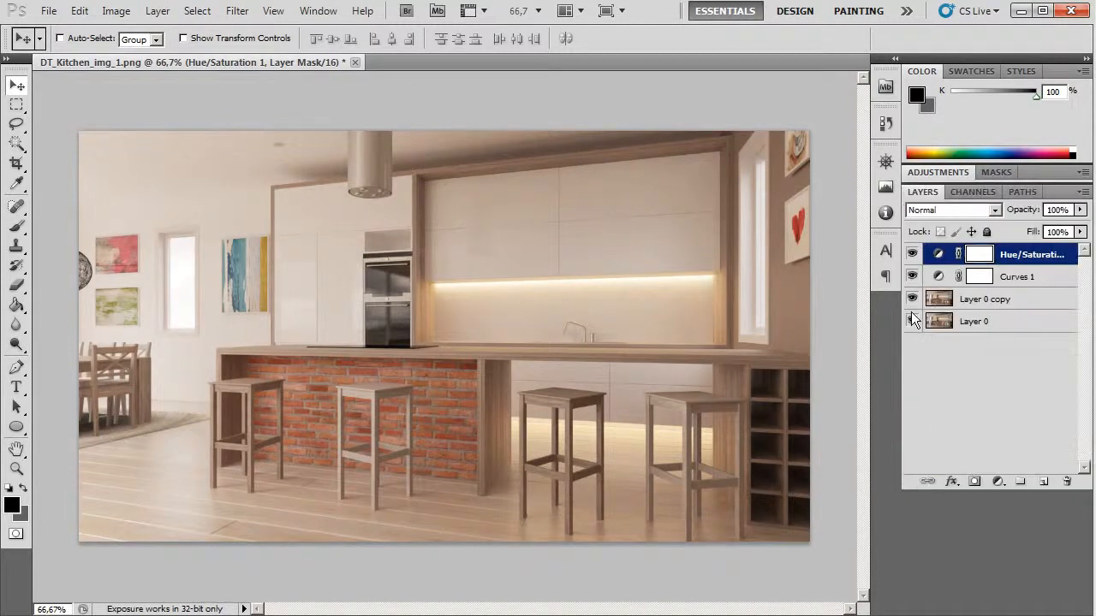
{"action": "left_click", "coordinate": [913, 253]}
{"action": "left_click", "coordinate": [912, 253]}
{"action": "left_click", "coordinate": [983, 376]}
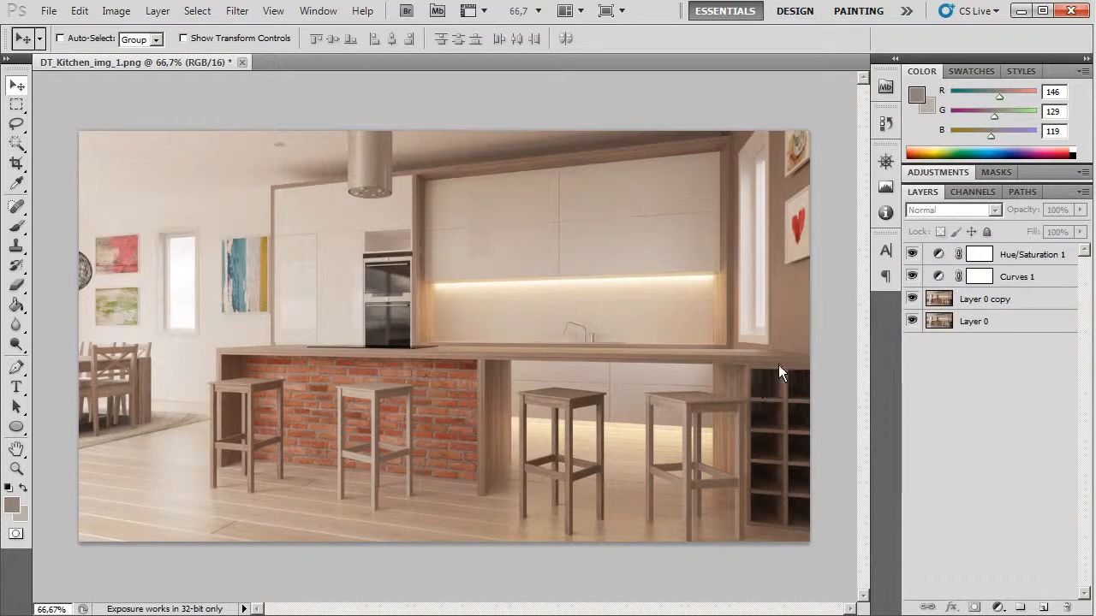